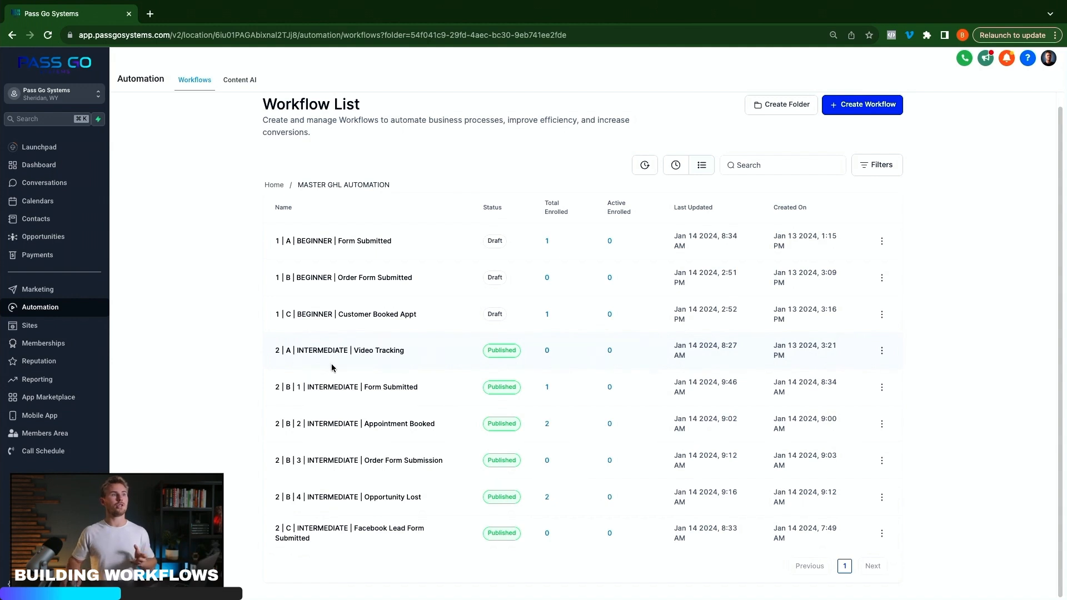
Open the "2 | A | INTERMEDIATE | Video Tracking" workflow and examine its actions and branches down to the review request
{"action": "left_click", "coordinate": [347, 351]}
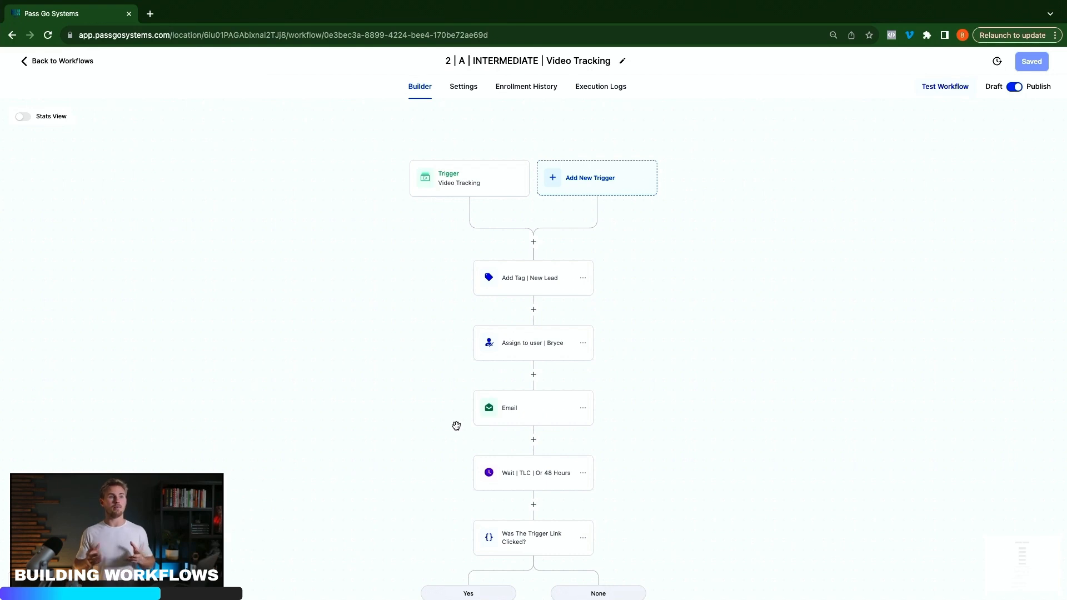
{"action": "scroll", "coordinate": [567, 462], "scroll_direction": "down", "scroll_amount": 3}
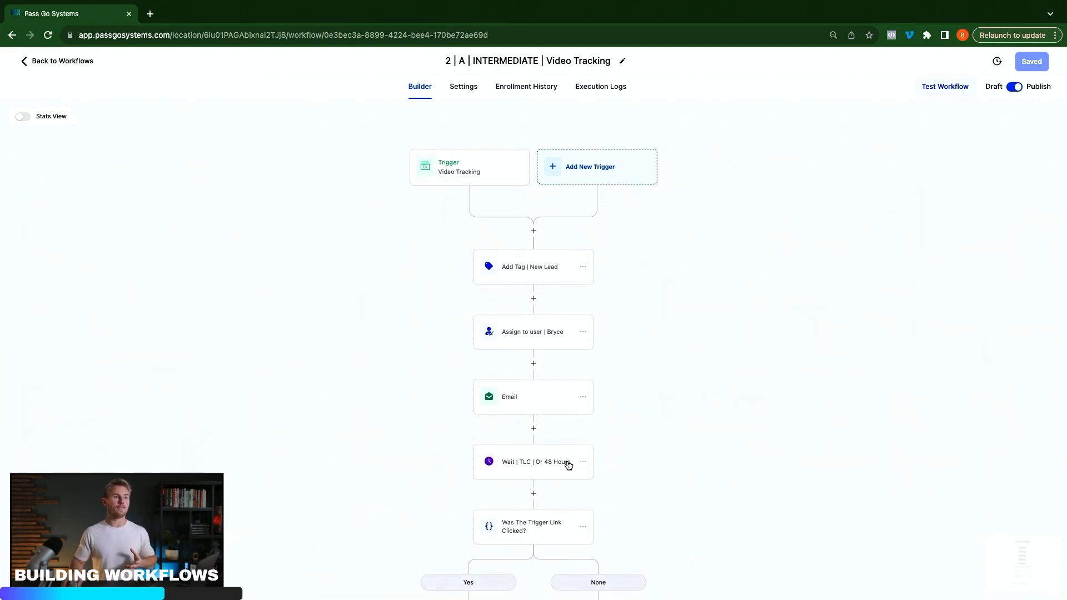
{"action": "scroll", "coordinate": [567, 461], "scroll_direction": "down", "scroll_amount": 5}
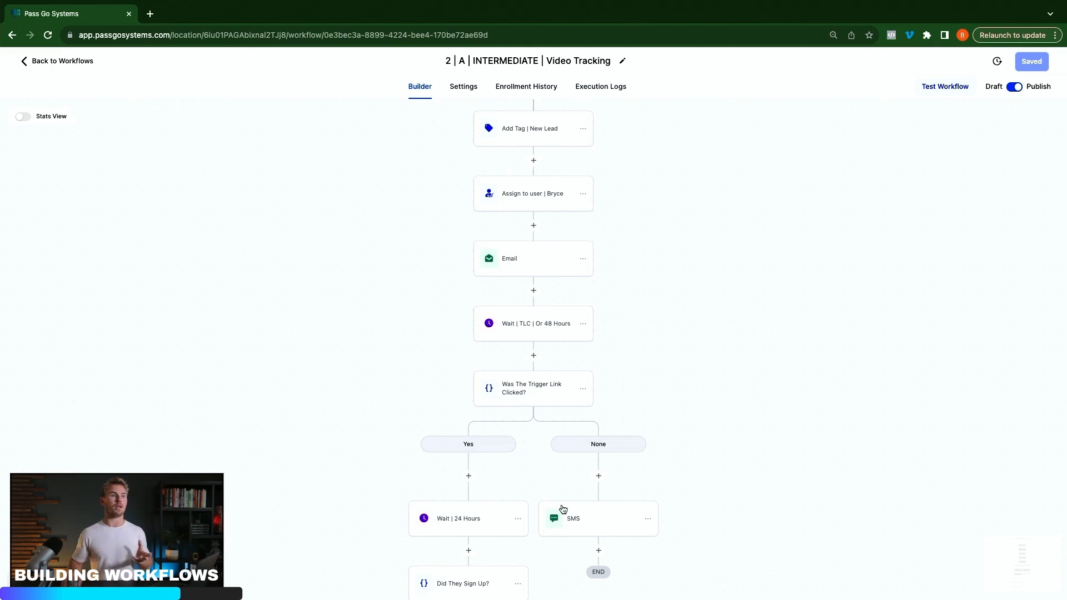
{"action": "scroll", "coordinate": [560, 507], "scroll_direction": "down", "scroll_amount": 3}
{"action": "scroll", "coordinate": [560, 500], "scroll_direction": "down", "scroll_amount": 2}
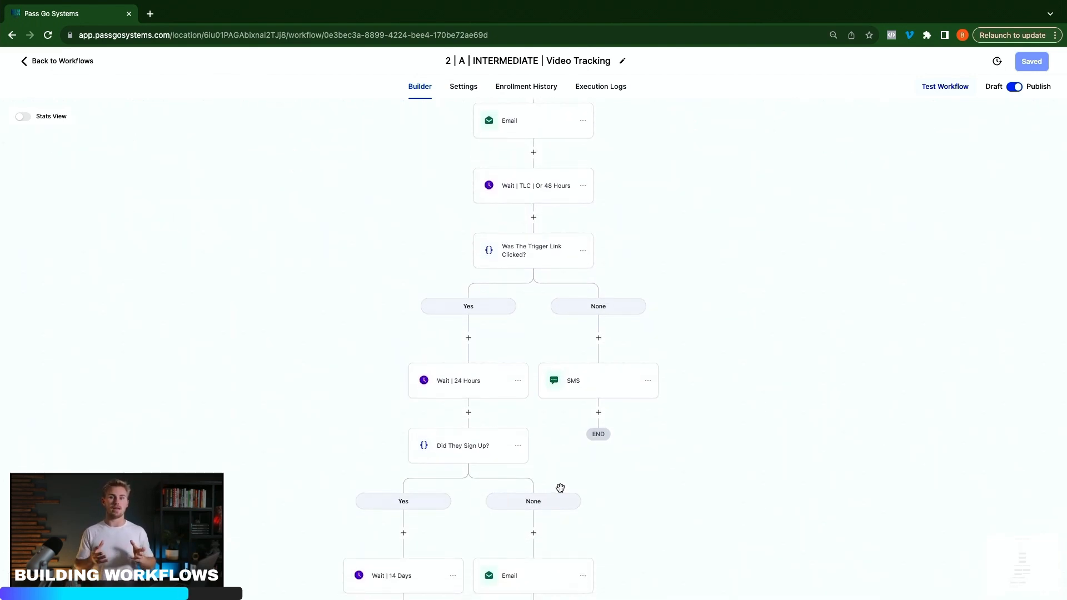
{"action": "scroll", "coordinate": [550, 481], "scroll_direction": "down", "scroll_amount": 1}
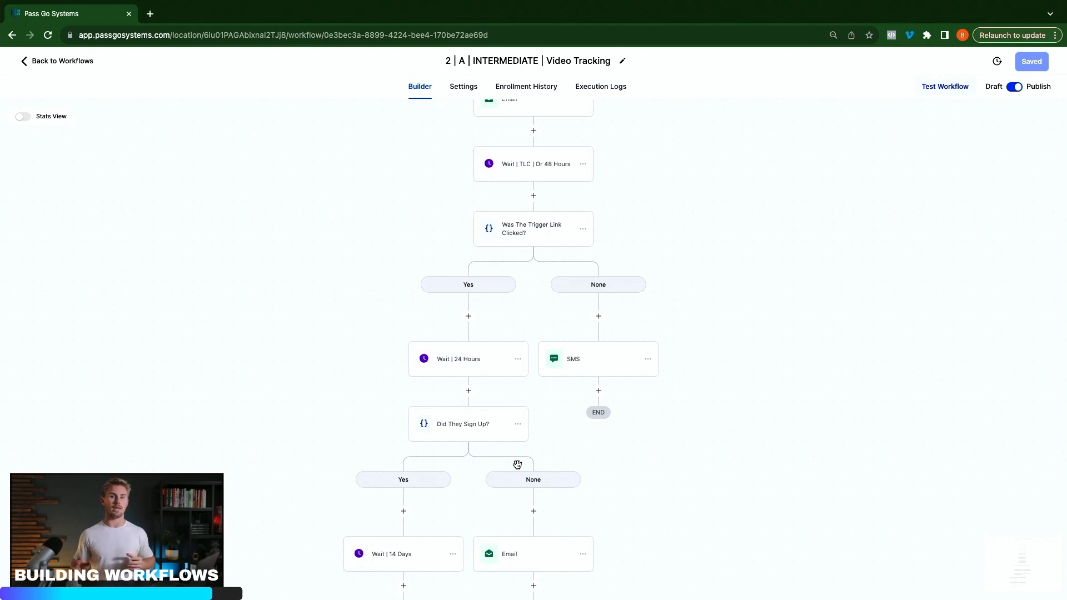
{"action": "scroll", "coordinate": [512, 446], "scroll_direction": "down", "scroll_amount": 3}
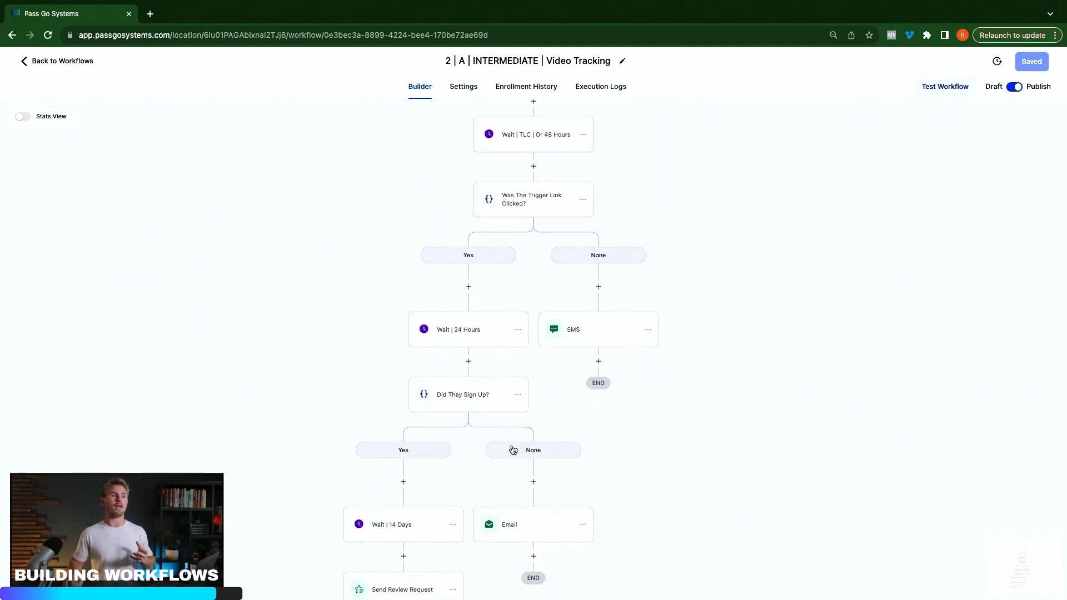
{"action": "scroll", "coordinate": [511, 445], "scroll_direction": "down", "scroll_amount": 1}
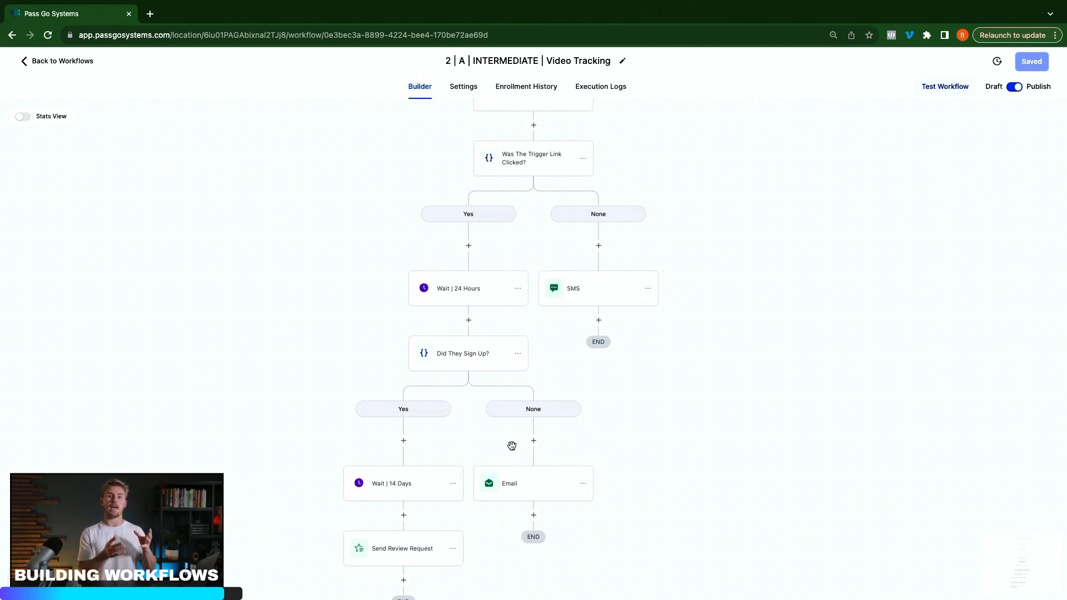
{"action": "scroll", "coordinate": [511, 445], "scroll_direction": "up", "scroll_amount": 12}
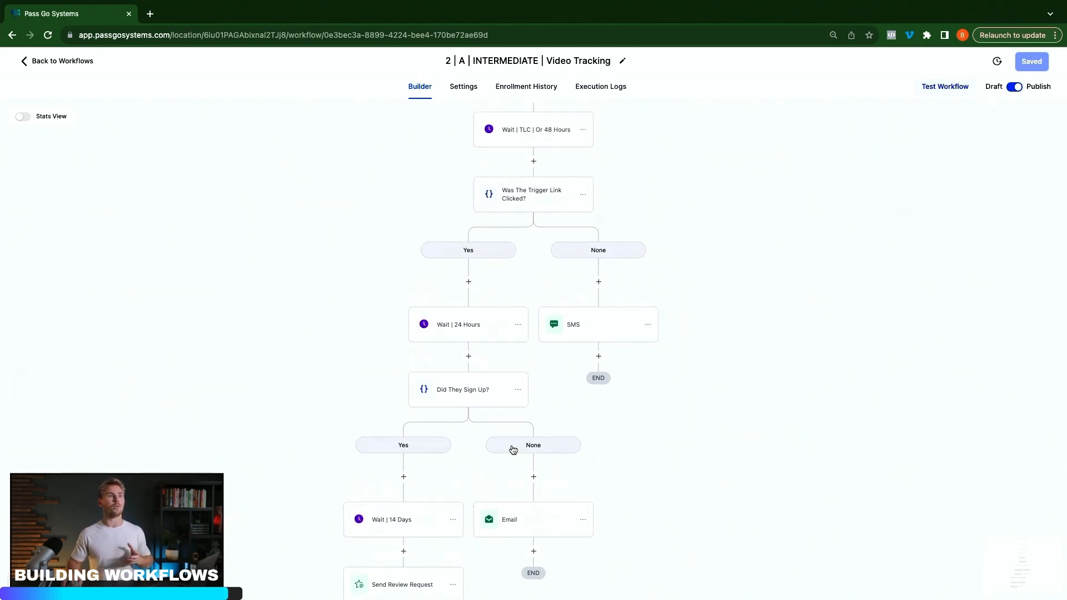
{"action": "scroll", "coordinate": [512, 445], "scroll_direction": "up", "scroll_amount": 14}
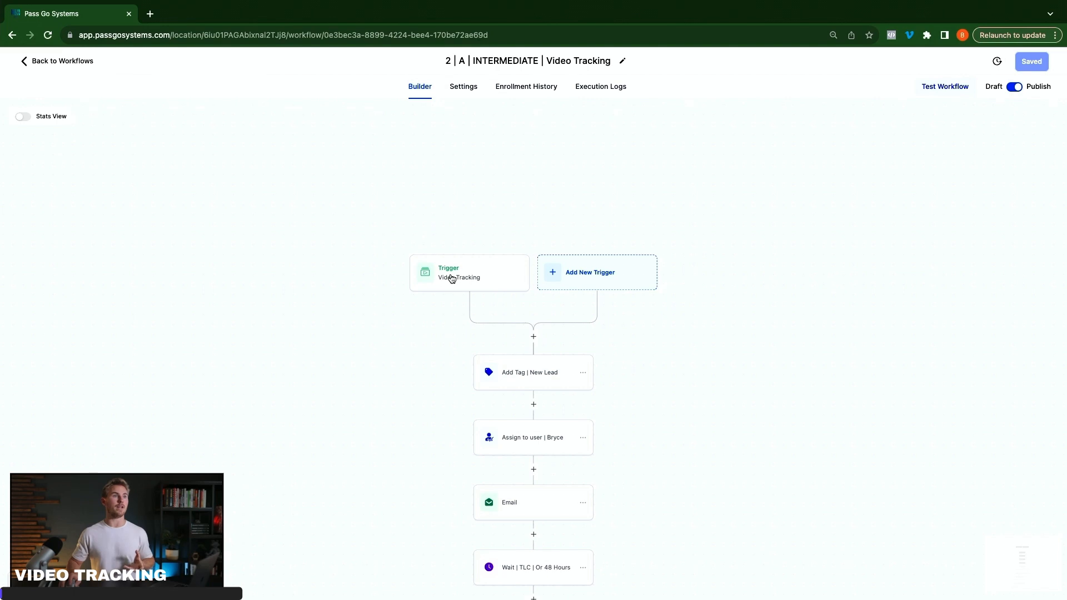
Inspect the Video Tracking trigger's filters without changing them, and return to the workflow list
{"action": "left_click", "coordinate": [486, 286]}
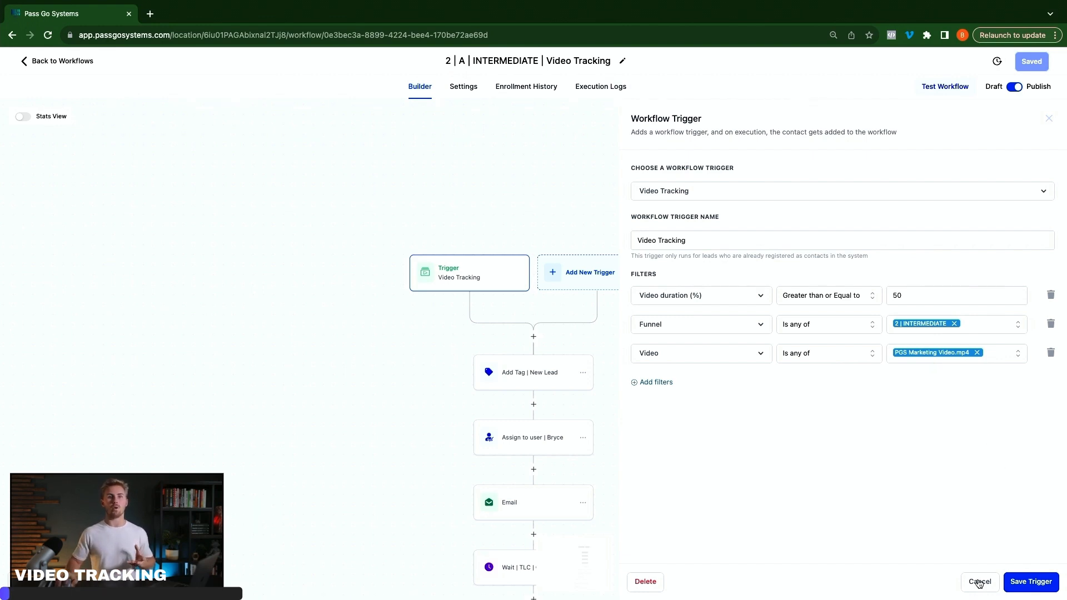
{"action": "left_click", "coordinate": [977, 582]}
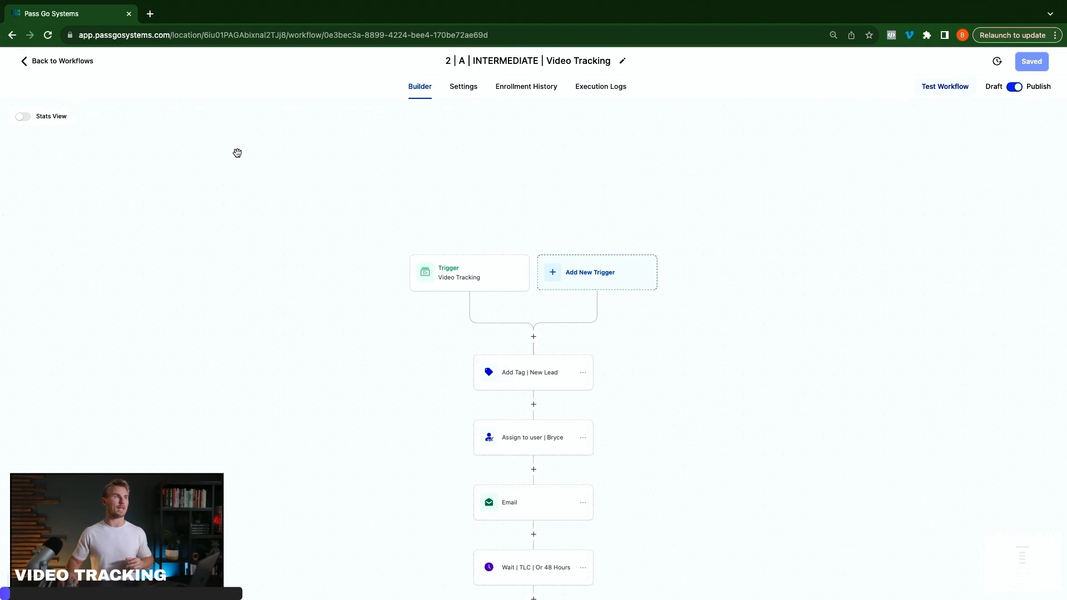
{"action": "left_click", "coordinate": [75, 61]}
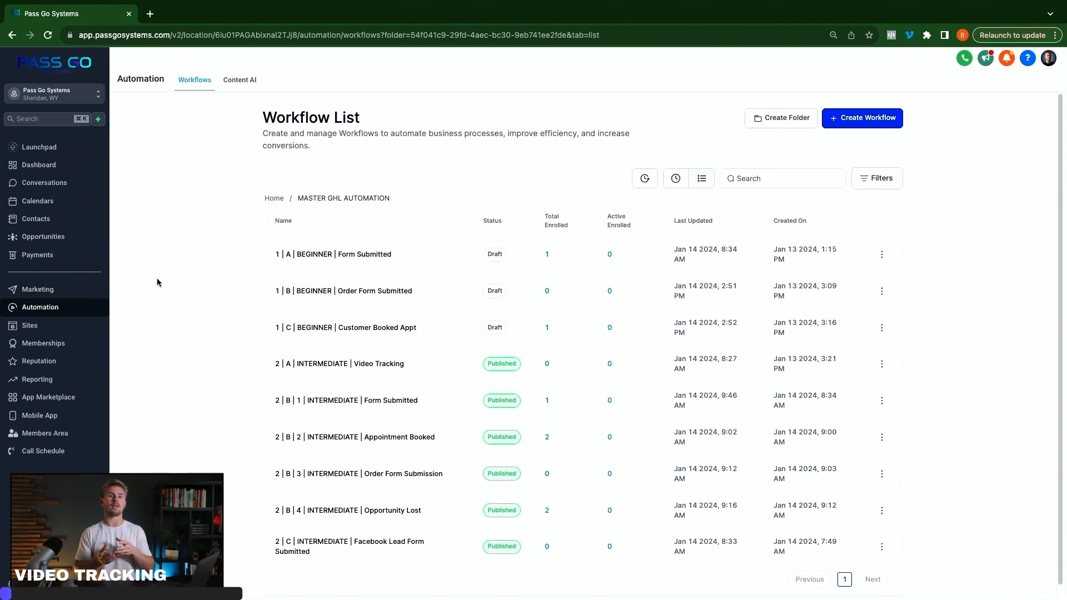
Preview the Video Tracking page of the "2 | INTERMEDIATE" funnel in the MASTER GHL AUTOMATION folder, playing and pausing its video
{"action": "left_click", "coordinate": [53, 326]}
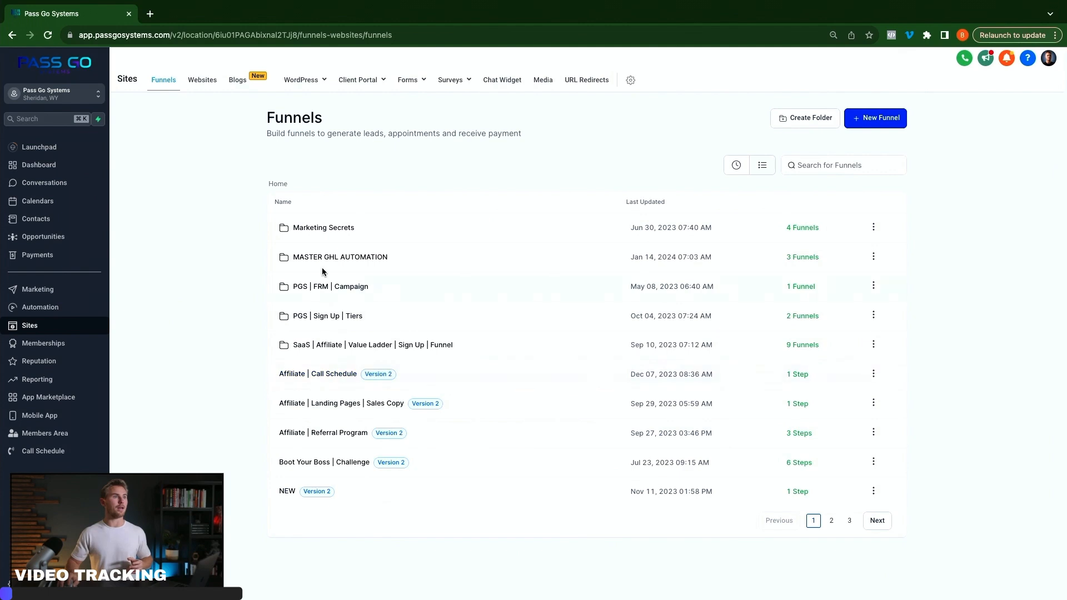
{"action": "left_click", "coordinate": [323, 258]}
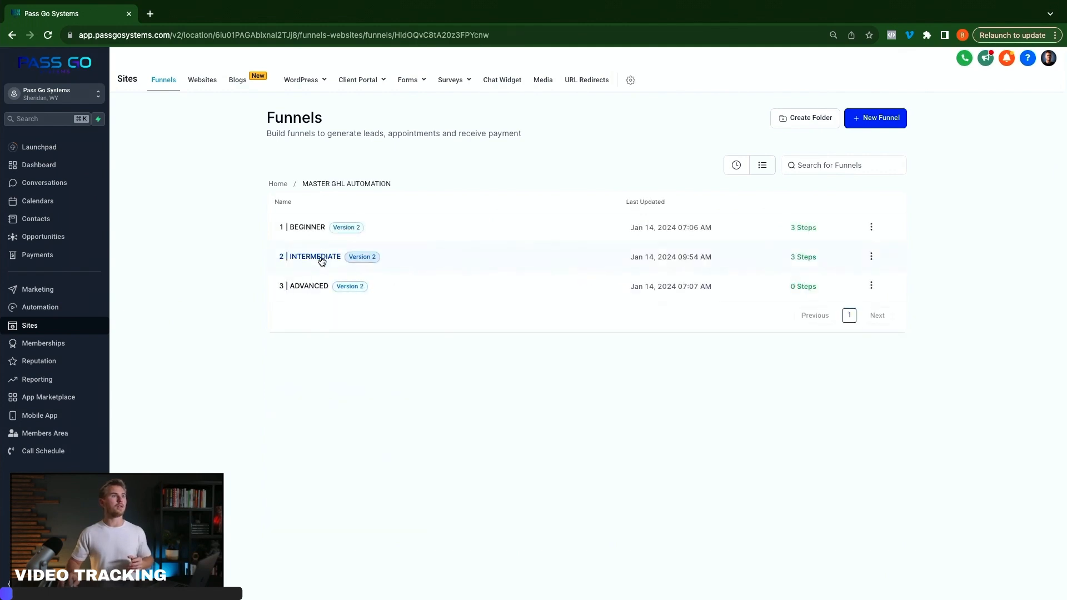
{"action": "left_click", "coordinate": [300, 255]}
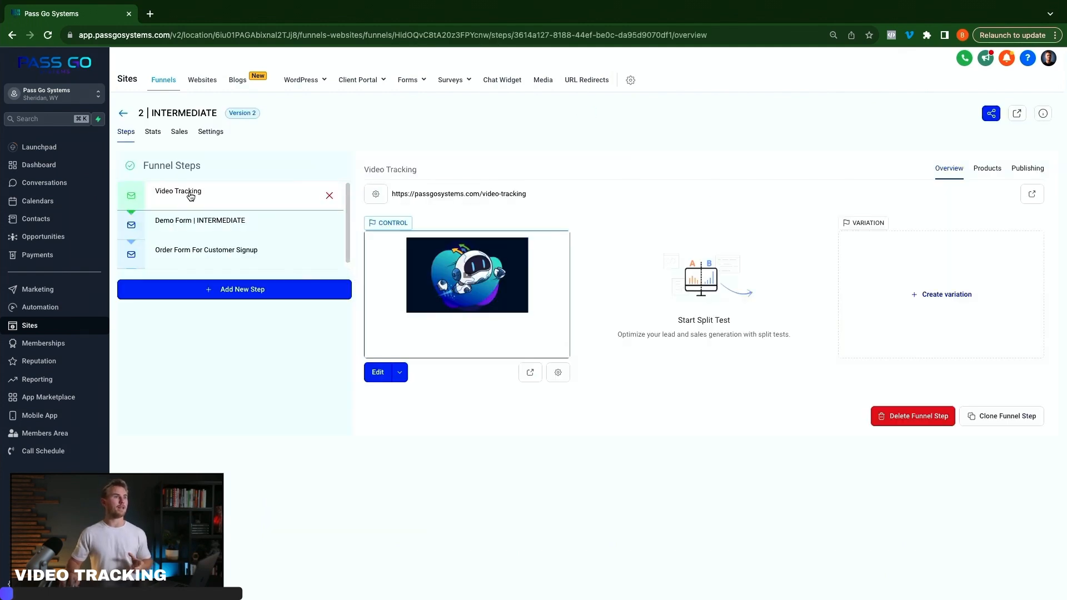
{"action": "left_click", "coordinate": [530, 371]}
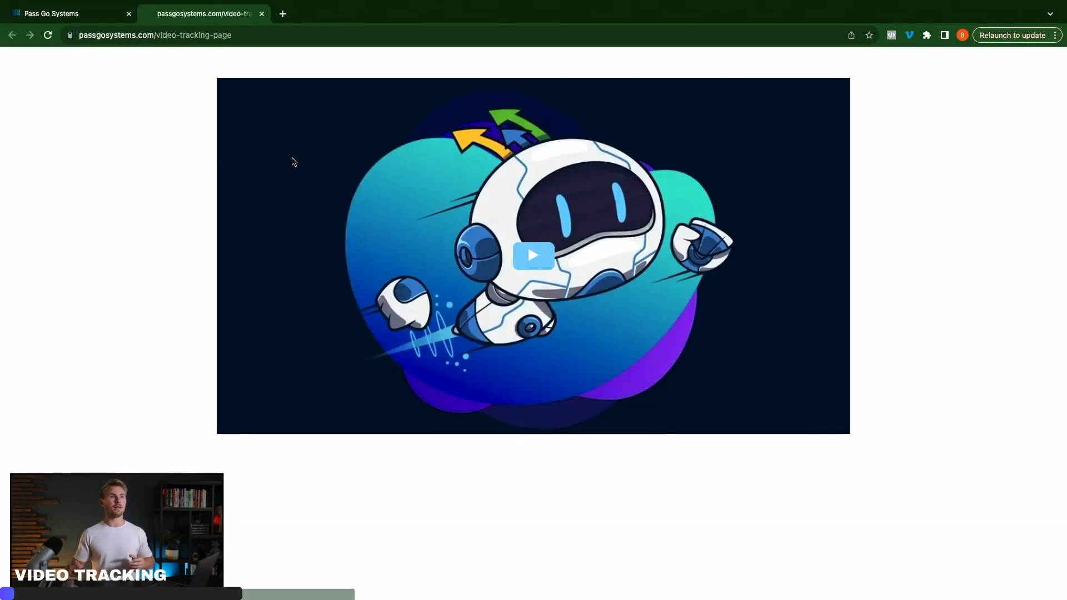
{"action": "left_click", "coordinate": [489, 265]}
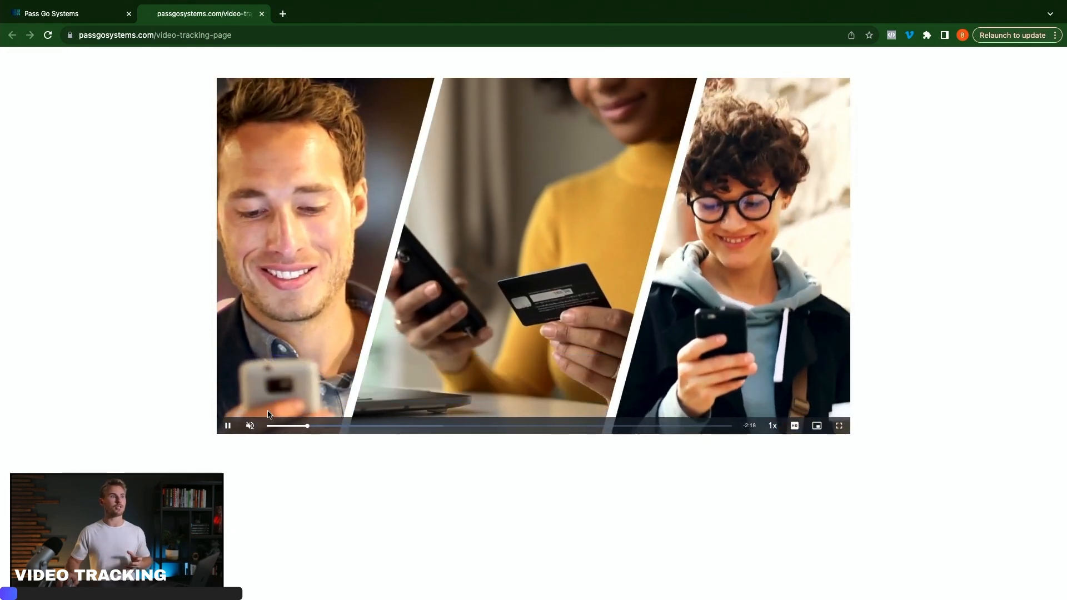
{"action": "left_click", "coordinate": [225, 427]}
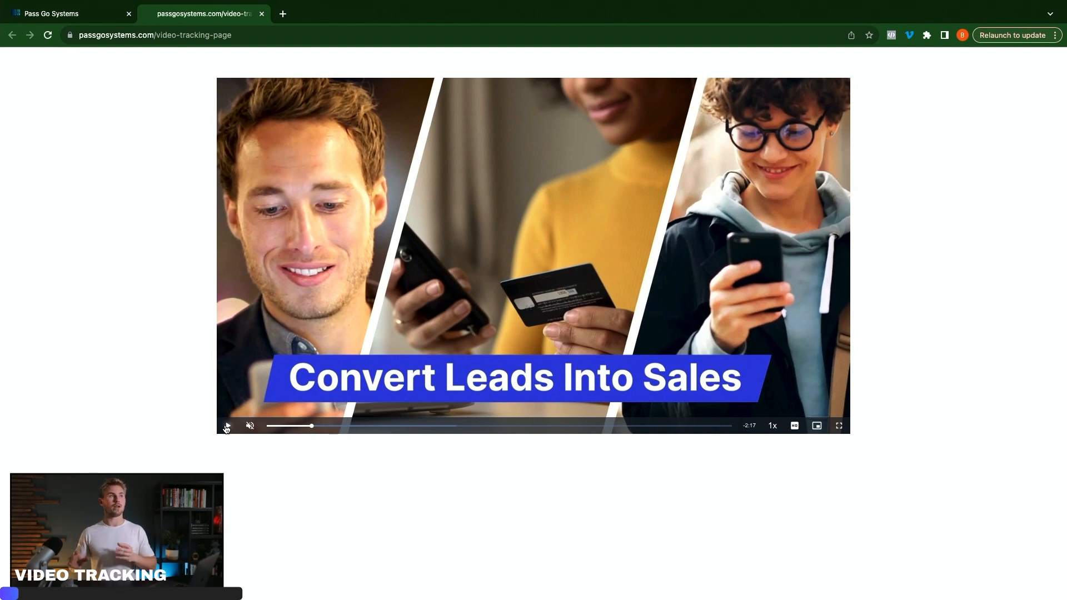
Reopen the intermediate Video Tracking workflow from the MASTER GHL AUTOMATION folder and inspect its tag and user assignment actions
{"action": "left_click", "coordinate": [46, 15]}
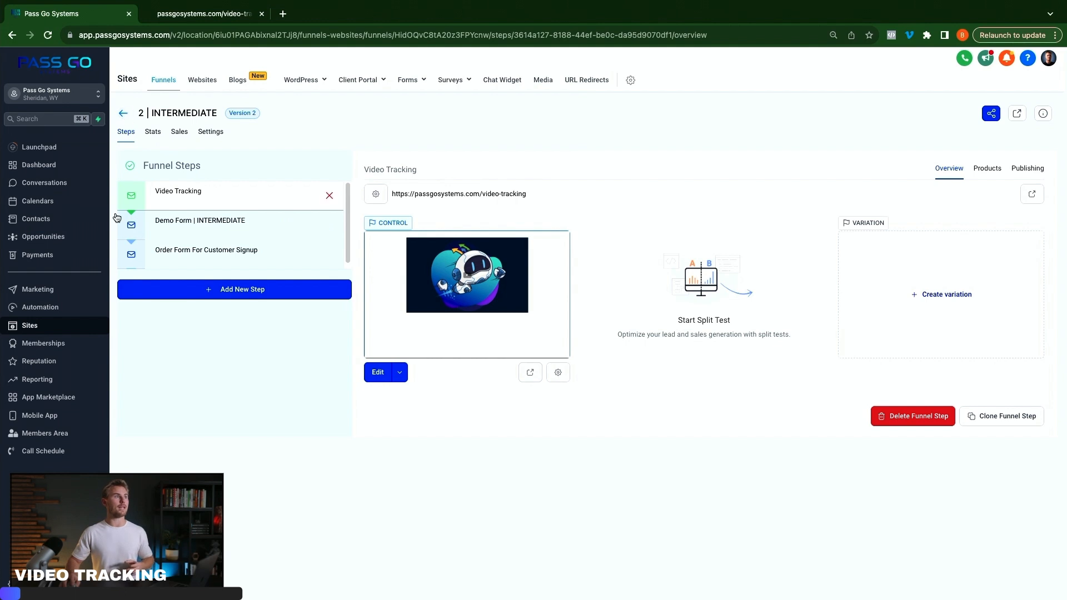
{"action": "left_click", "coordinate": [60, 309]}
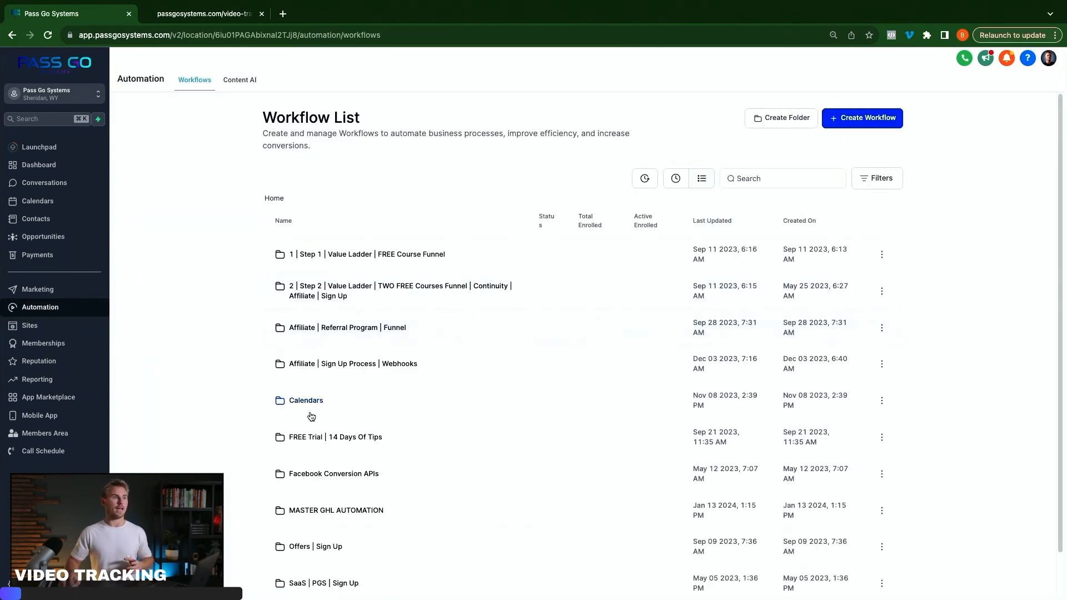
{"action": "left_click", "coordinate": [333, 511]}
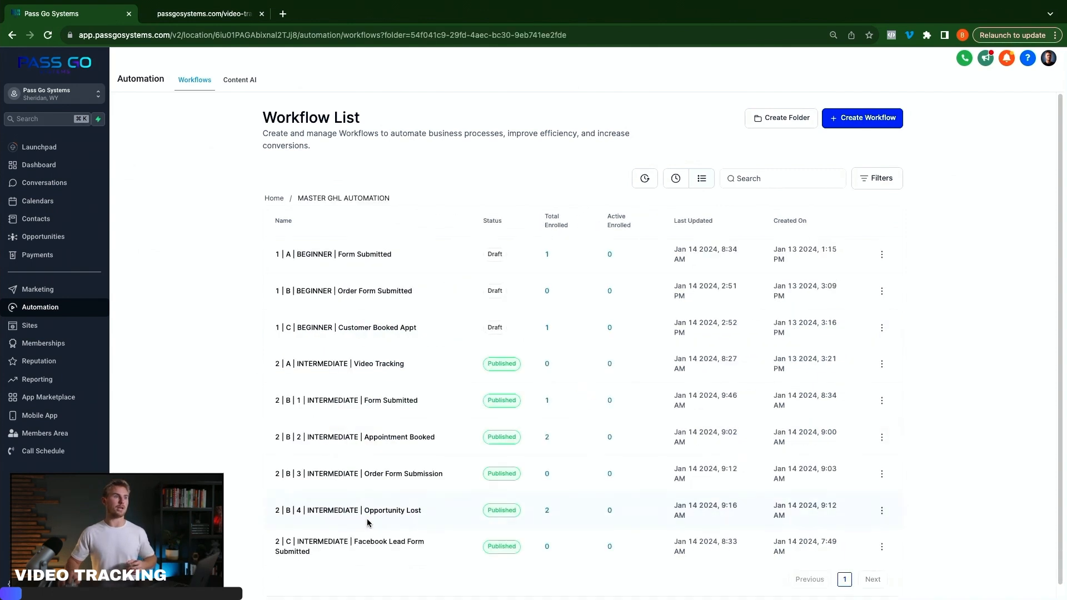
{"action": "left_click", "coordinate": [342, 364]}
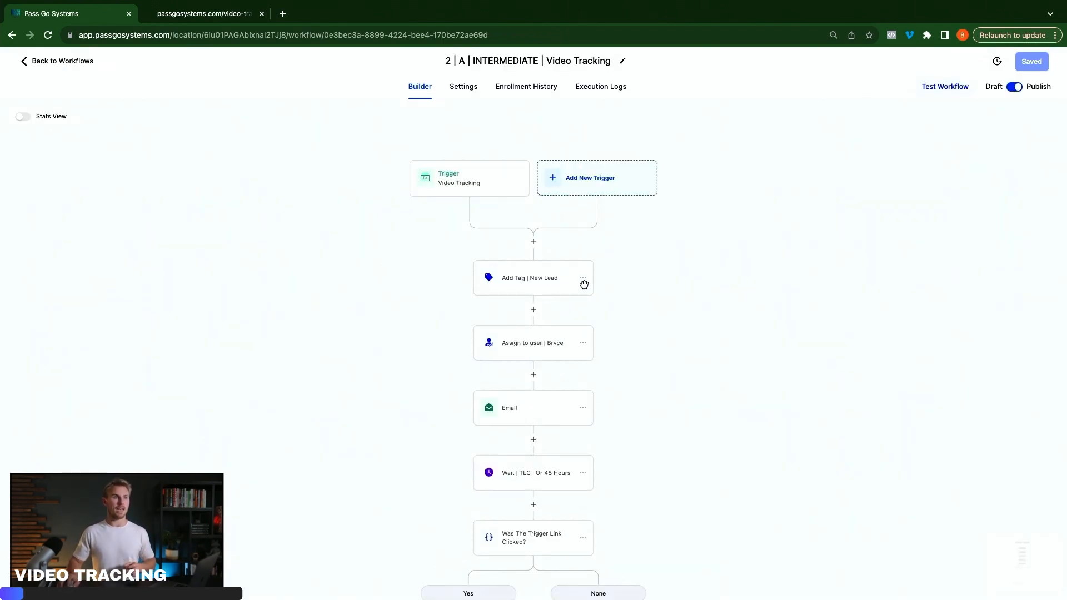
{"action": "left_click", "coordinate": [499, 284]}
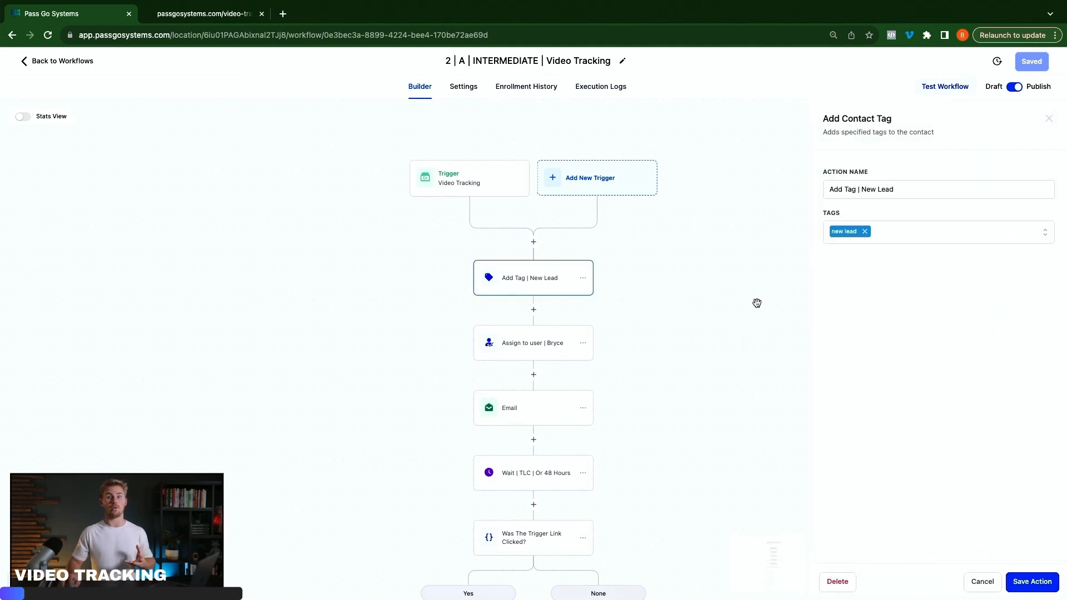
{"action": "left_click", "coordinate": [532, 349]}
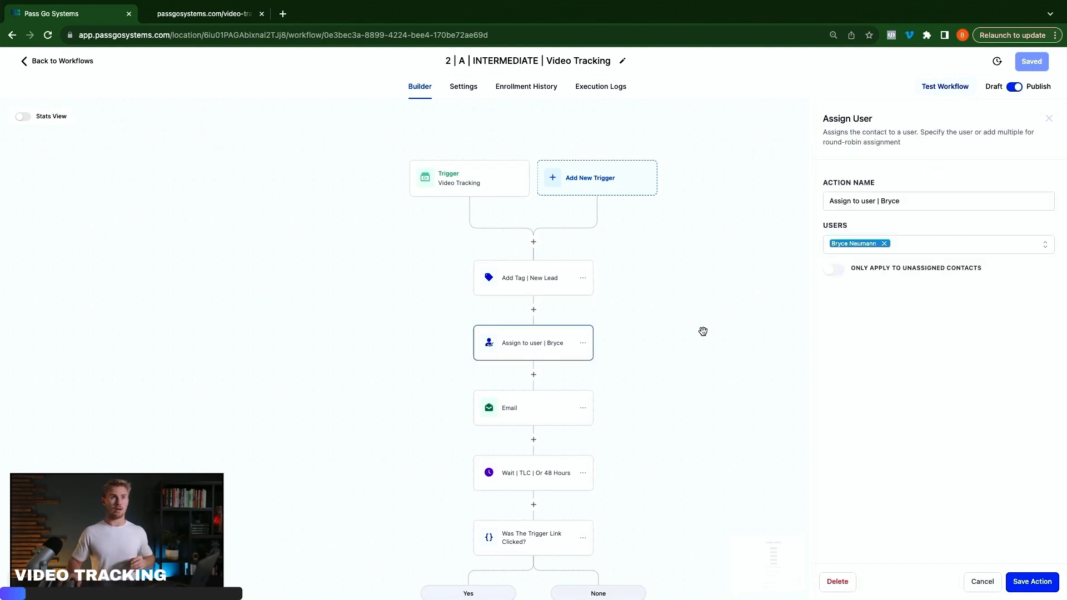
Examine the first Email action's sender, subject and message, including the trigger links available for insertion
{"action": "left_click", "coordinate": [506, 413]}
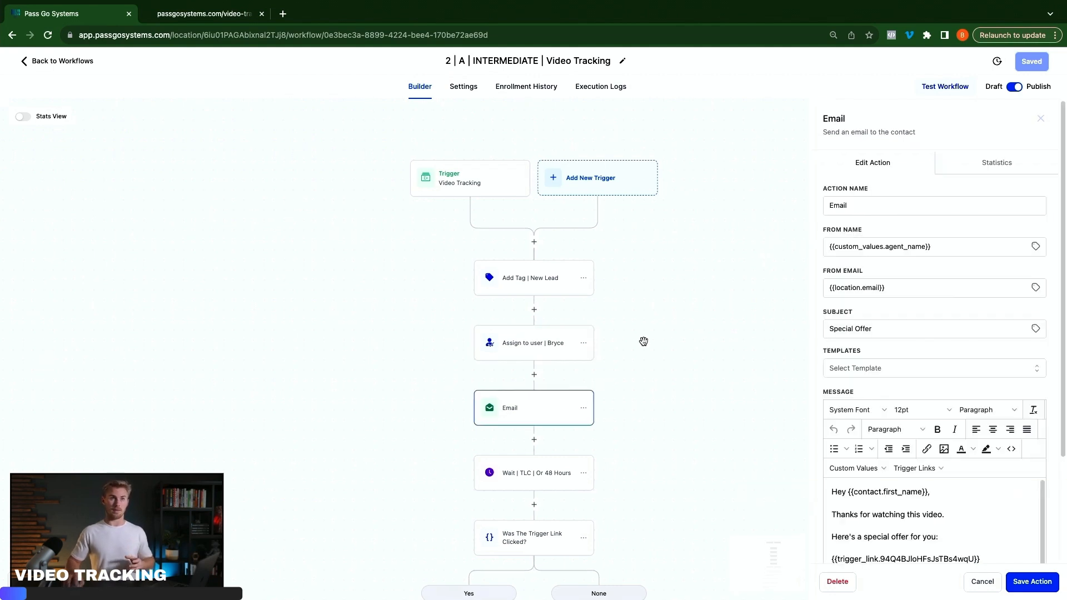
{"action": "scroll", "coordinate": [888, 243], "scroll_direction": "down", "scroll_amount": 3}
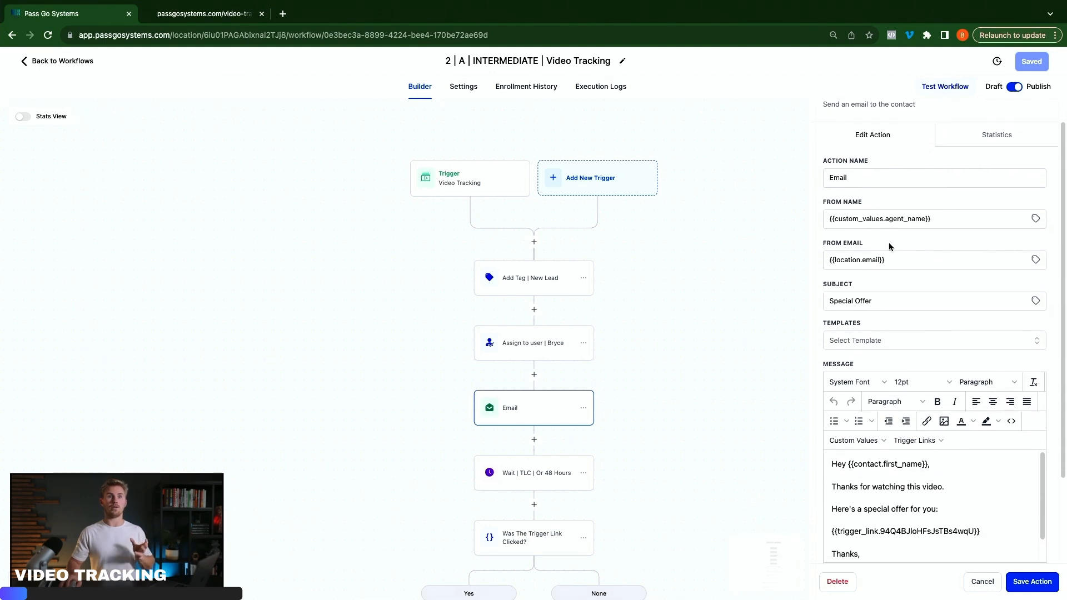
{"action": "scroll", "coordinate": [888, 246], "scroll_direction": "down", "scroll_amount": 1}
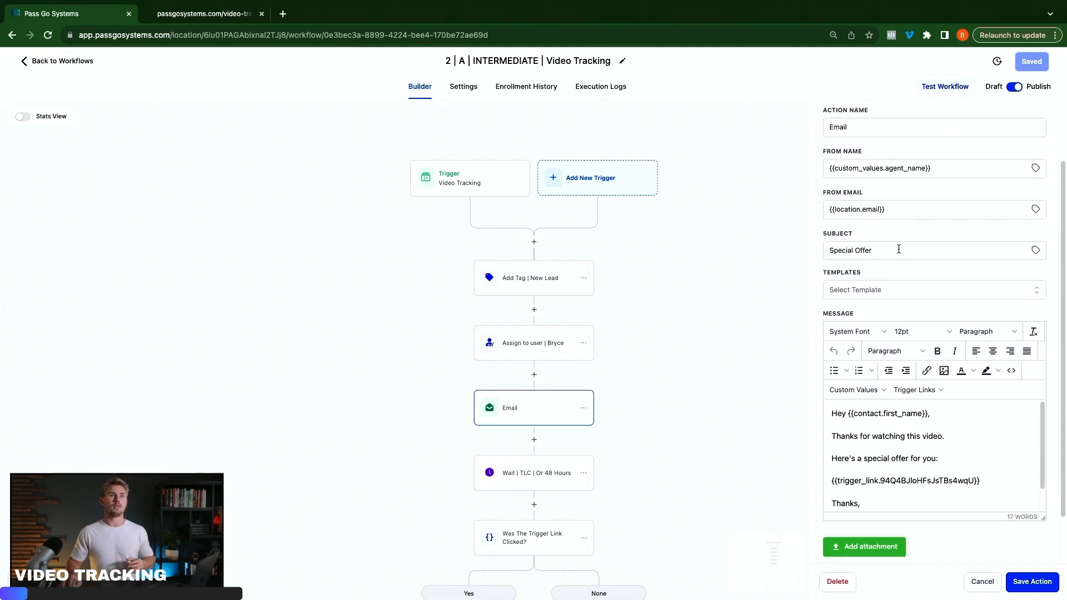
{"action": "scroll", "coordinate": [916, 270], "scroll_direction": "down", "scroll_amount": 2}
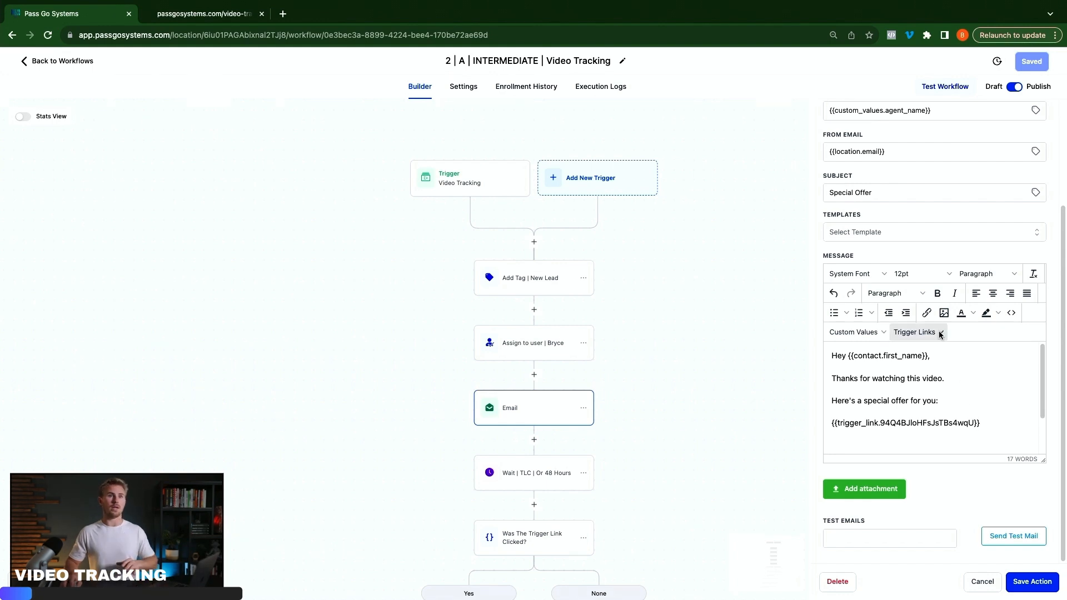
{"action": "left_click", "coordinate": [906, 332]}
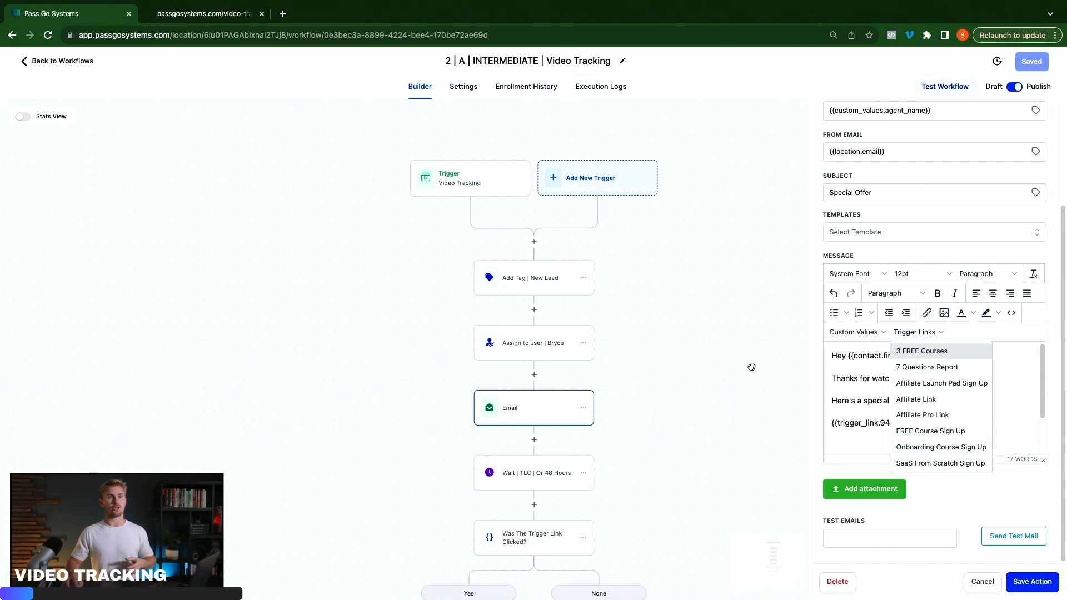
{"action": "left_click", "coordinate": [751, 368]}
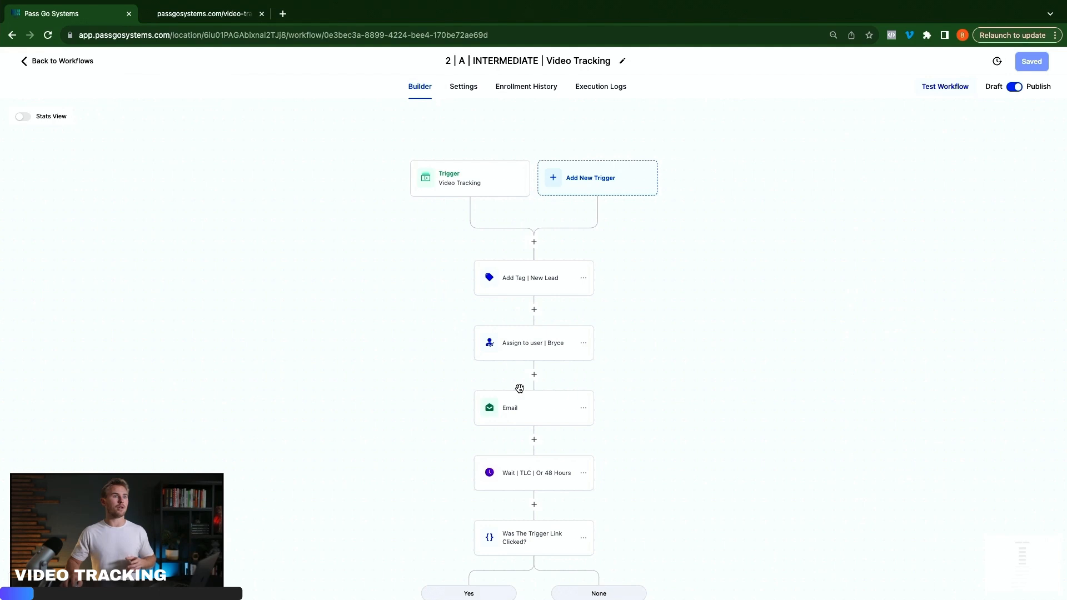
{"action": "left_click", "coordinate": [539, 419]}
{"action": "scroll", "coordinate": [919, 526], "scroll_direction": "down", "scroll_amount": 3}
{"action": "left_click", "coordinate": [726, 460]}
Leave the workflow and view the Custom Values in the account settings
{"action": "left_click", "coordinate": [61, 67]}
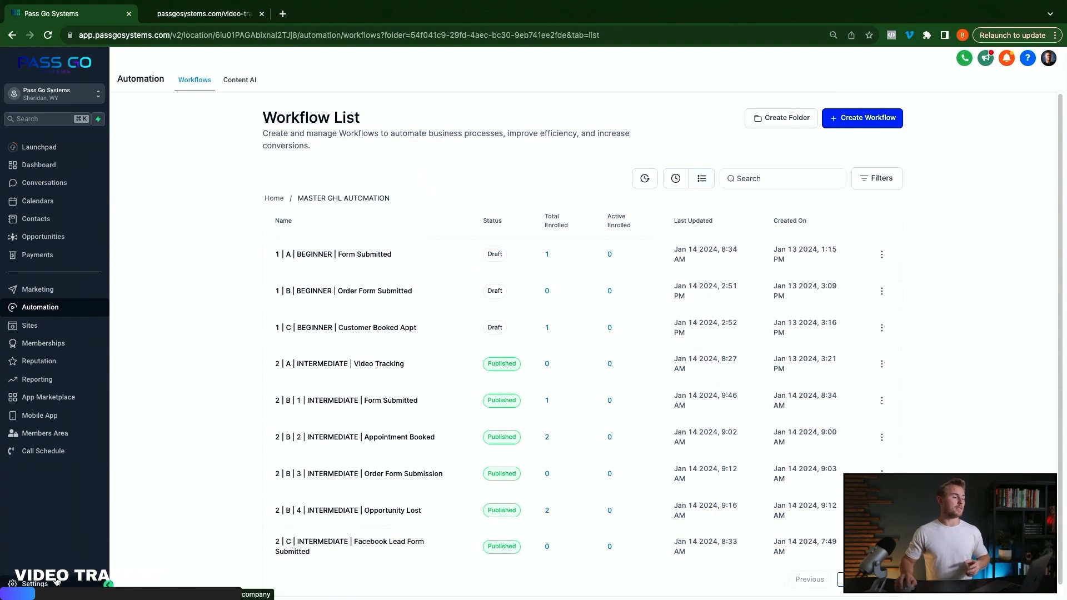
{"action": "left_click", "coordinate": [56, 581]}
{"action": "left_click", "coordinate": [43, 443]}
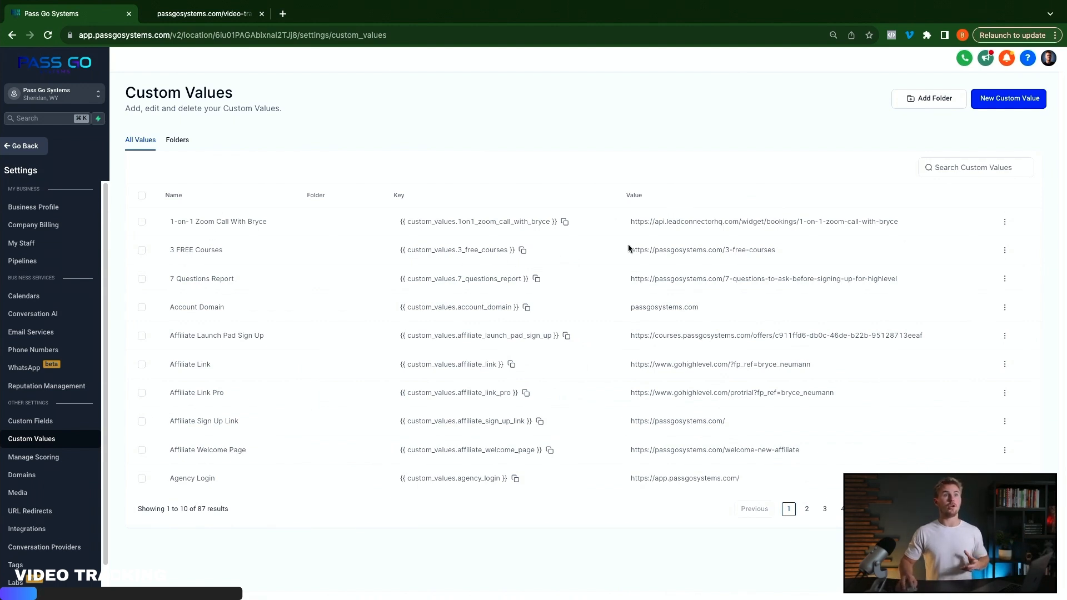
Leave the settings and view the list of marketing trigger links with their link URLs
{"action": "left_click", "coordinate": [30, 145]}
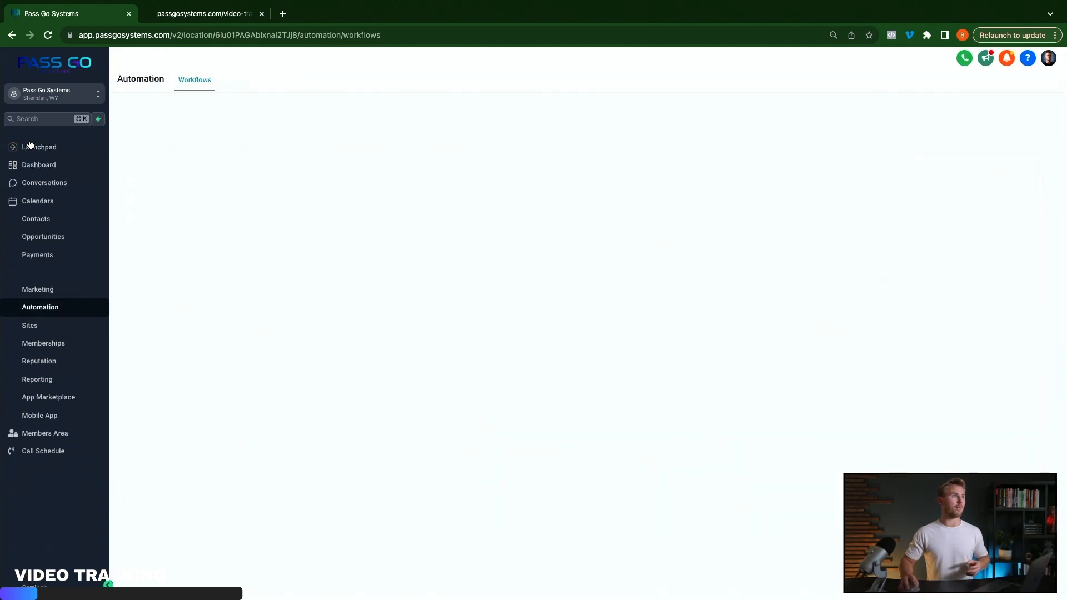
{"action": "left_click", "coordinate": [39, 289]}
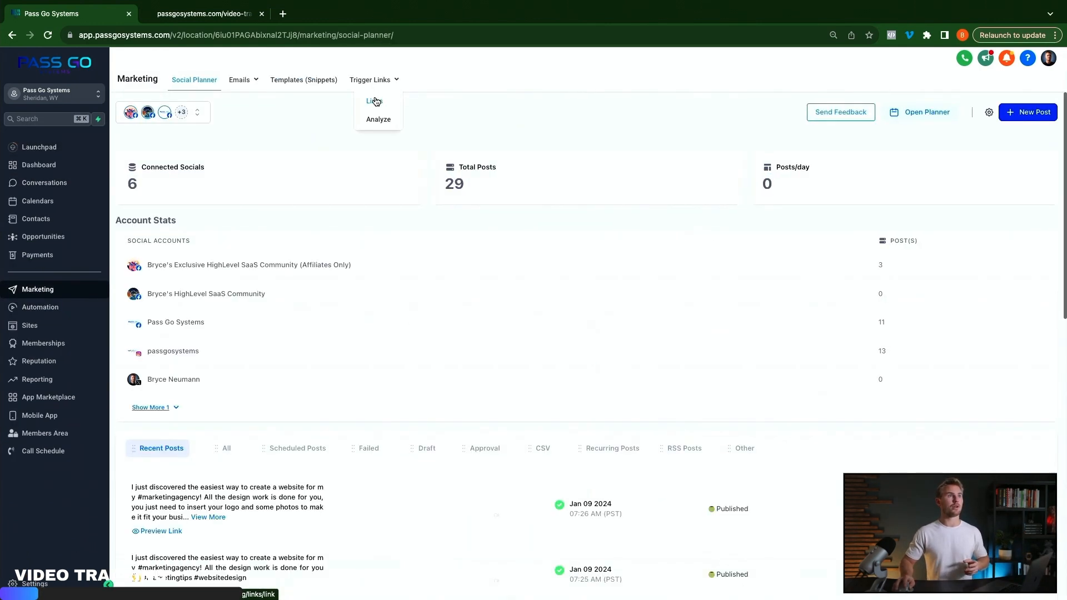
{"action": "left_click", "coordinate": [373, 101]}
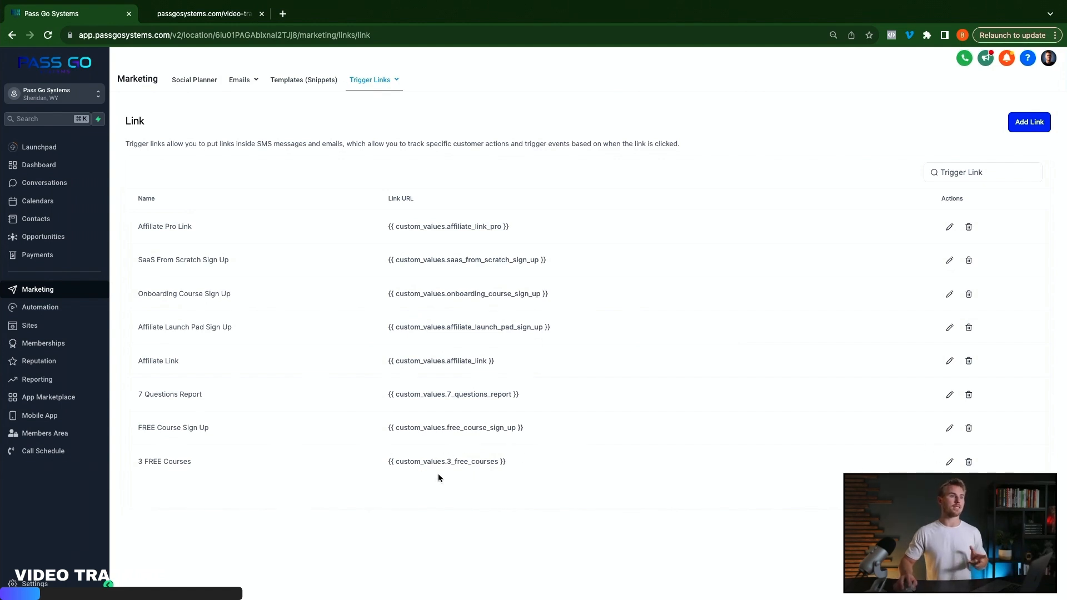
Return to the automation workflows and reopen the intermediate Video Tracking workflow from the MASTER GHL AUTOMATION folder
{"action": "left_click", "coordinate": [44, 308]}
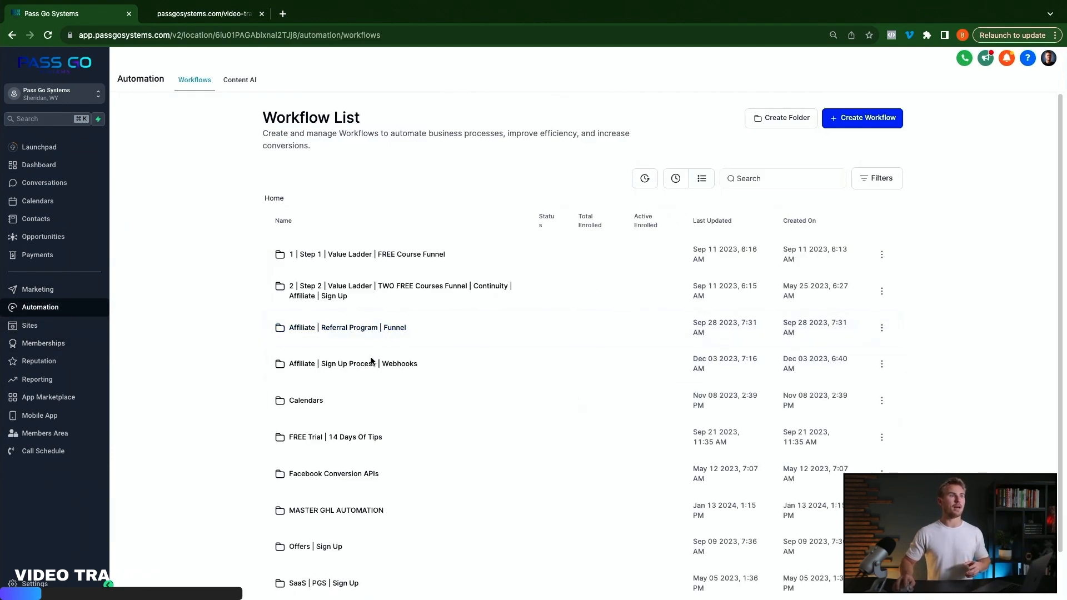
{"action": "left_click", "coordinate": [333, 510]}
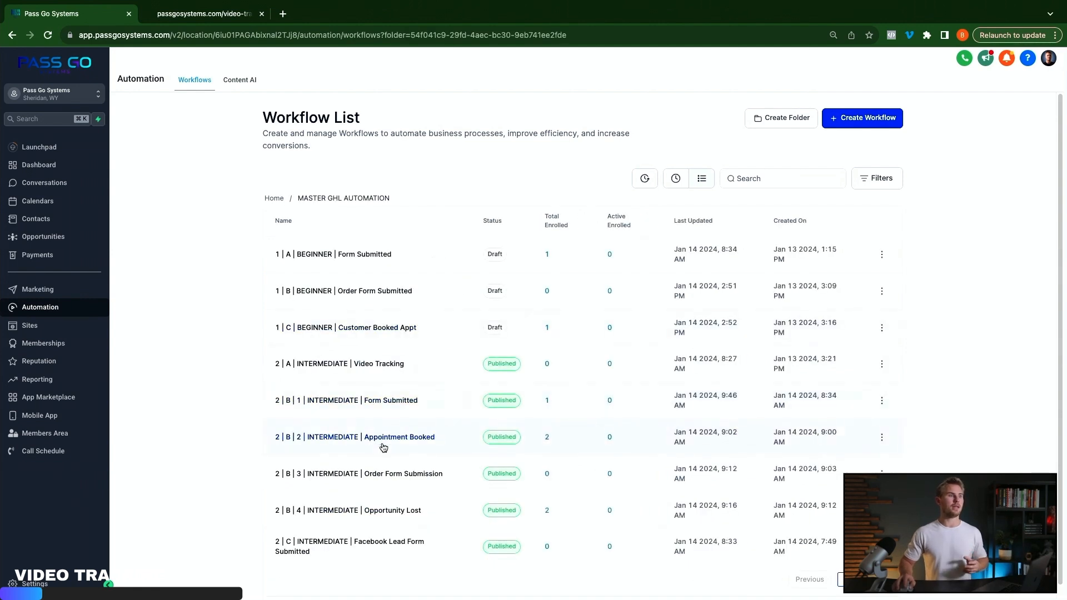
{"action": "left_click", "coordinate": [366, 380]}
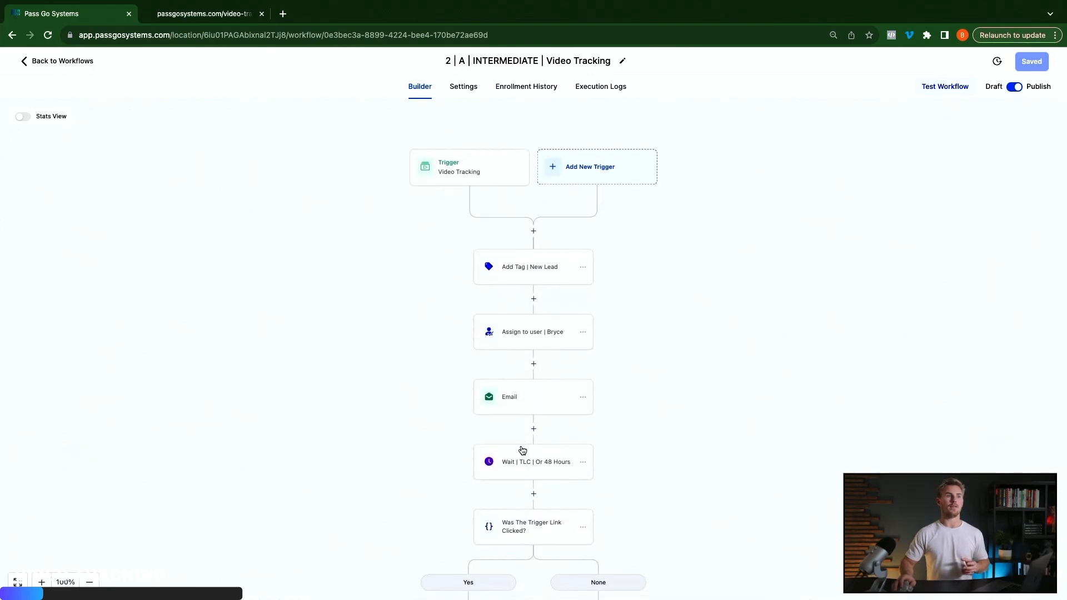
Insert a Wait action below the first Email with a time delay of 48 minutes and the advance window turned on
{"action": "scroll", "coordinate": [649, 439], "scroll_direction": "down", "scroll_amount": 2}
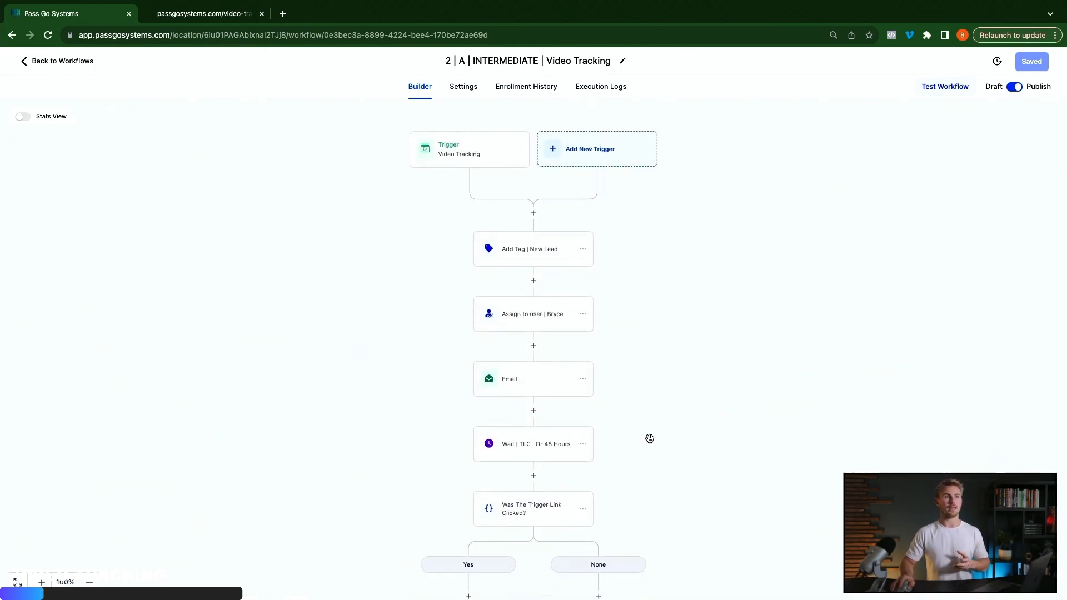
{"action": "scroll", "coordinate": [650, 439], "scroll_direction": "down", "scroll_amount": 3}
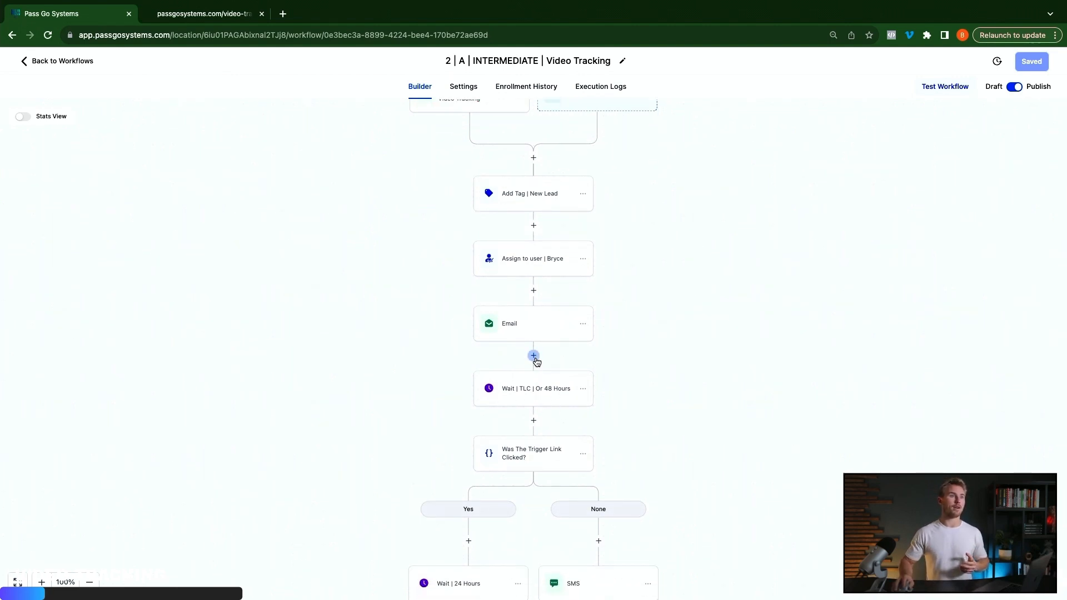
{"action": "left_click", "coordinate": [534, 355]}
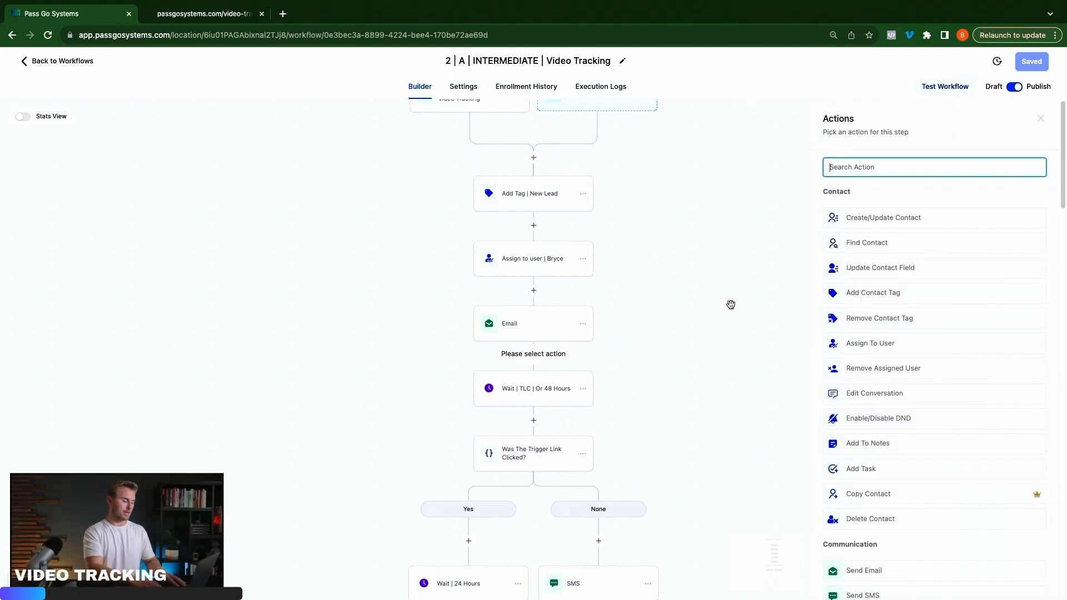
{"action": "type", "text": "wai"}
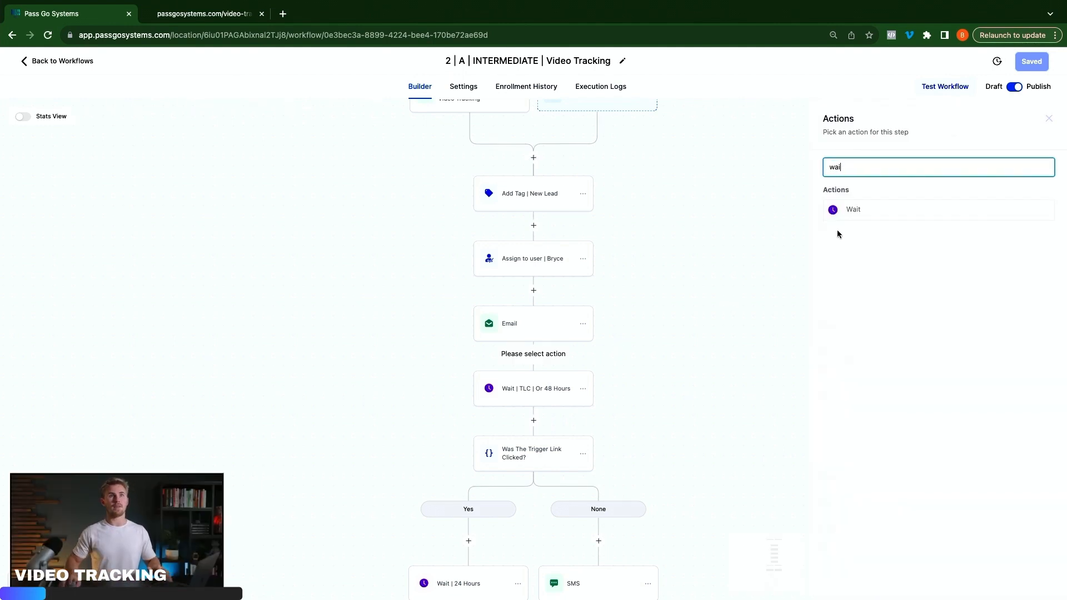
{"action": "left_click", "coordinate": [860, 213]}
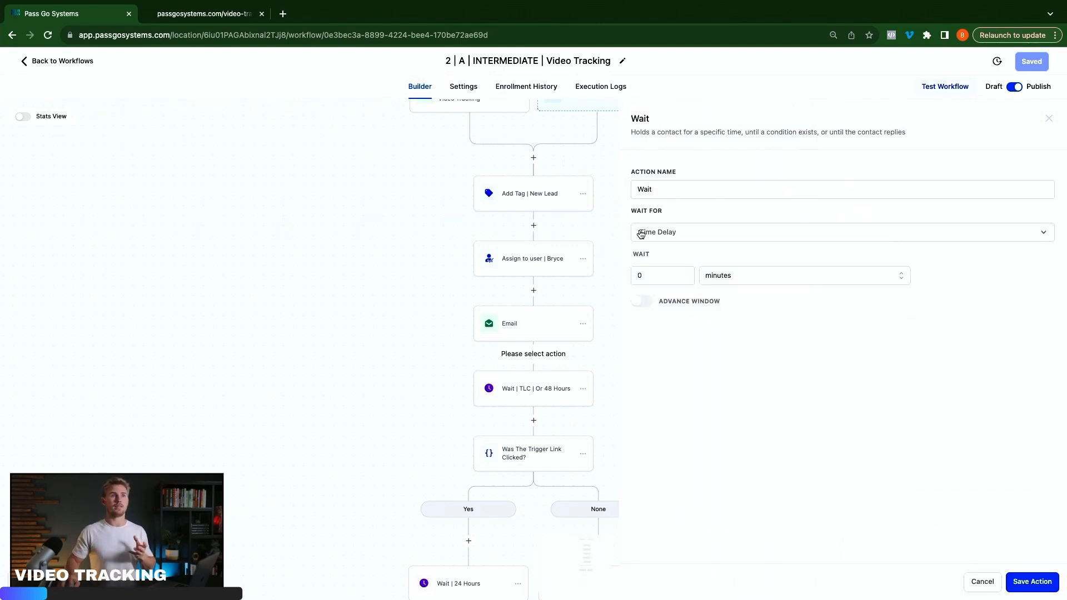
{"action": "left_click", "coordinate": [649, 275]}
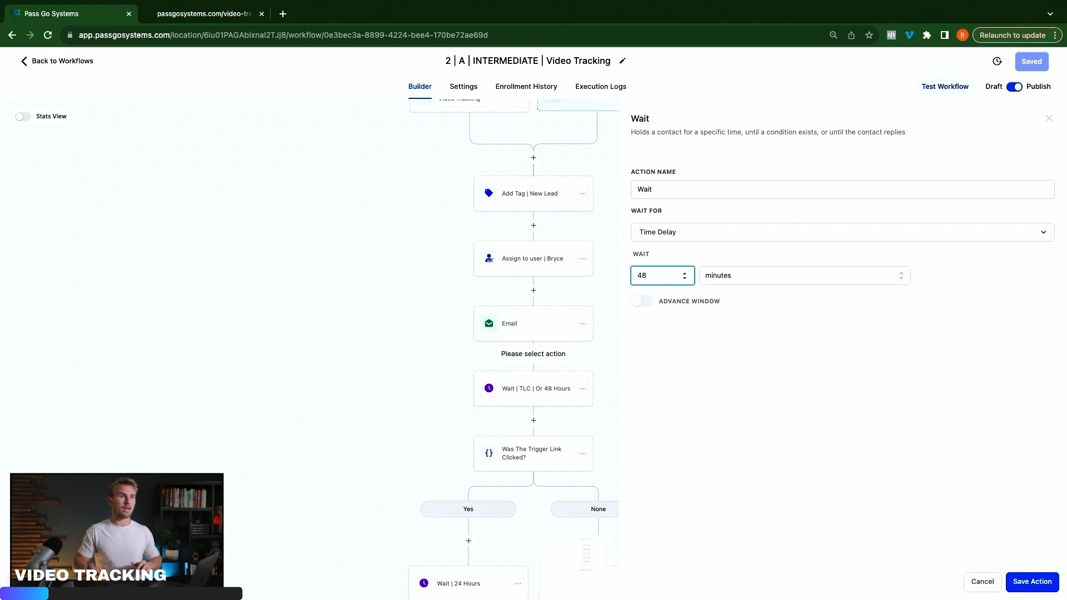
{"action": "left_click", "coordinate": [822, 276]}
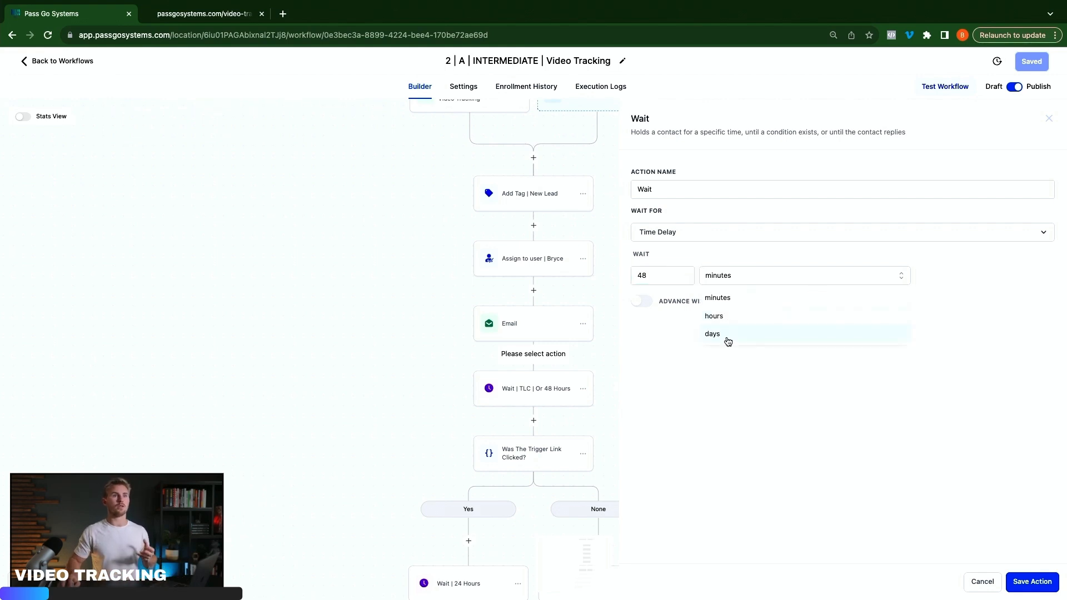
{"action": "left_click", "coordinate": [726, 414]}
{"action": "left_click", "coordinate": [642, 301]}
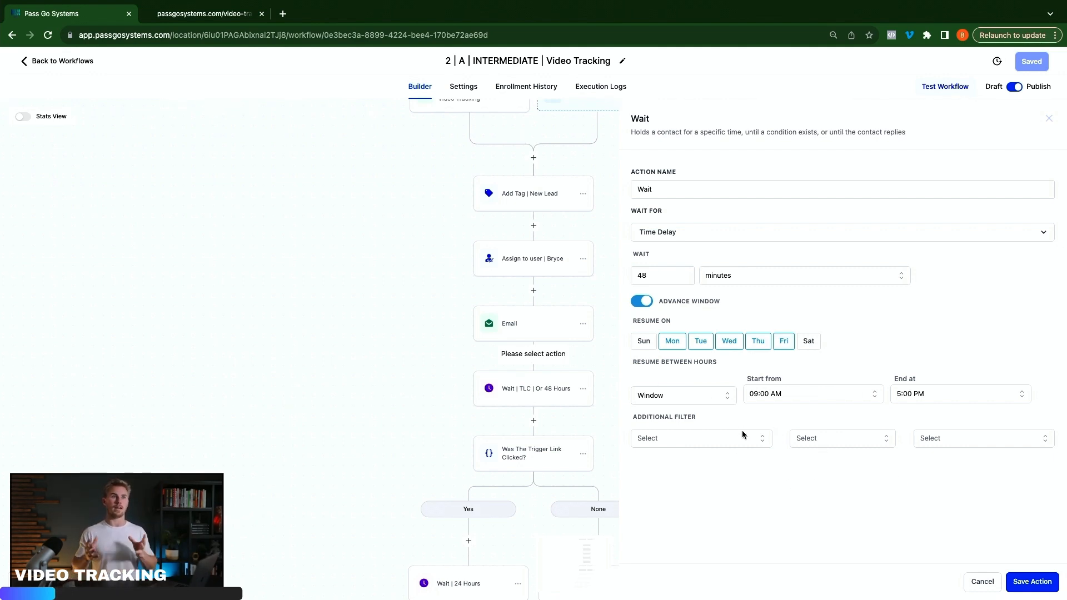
Switch the new Wait action to wait for Event / Appointment time
{"action": "left_click", "coordinate": [724, 232]}
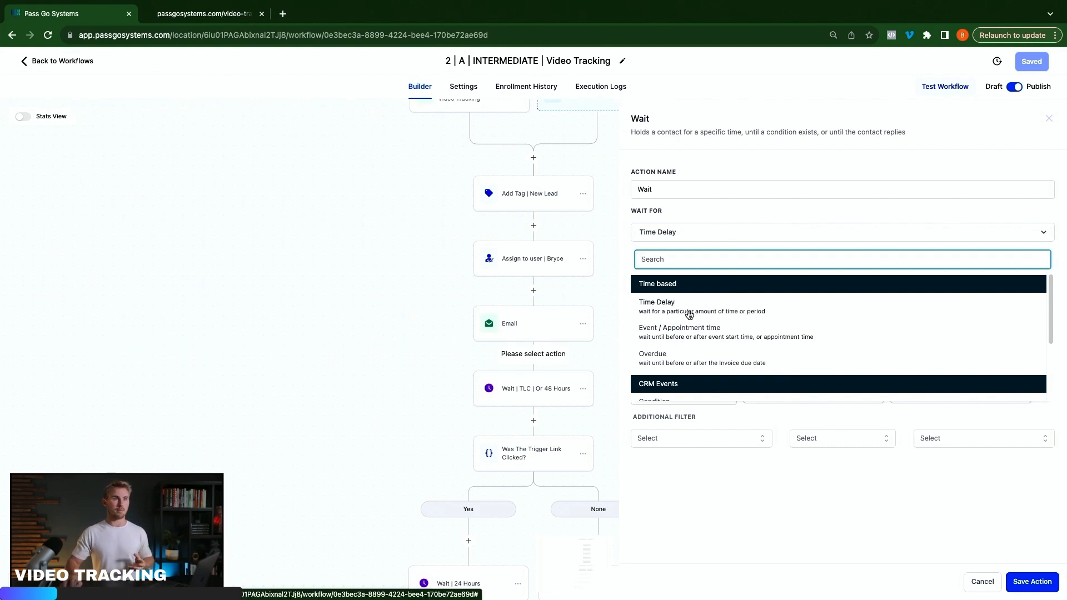
{"action": "scroll", "coordinate": [683, 328], "scroll_direction": "down", "scroll_amount": 1}
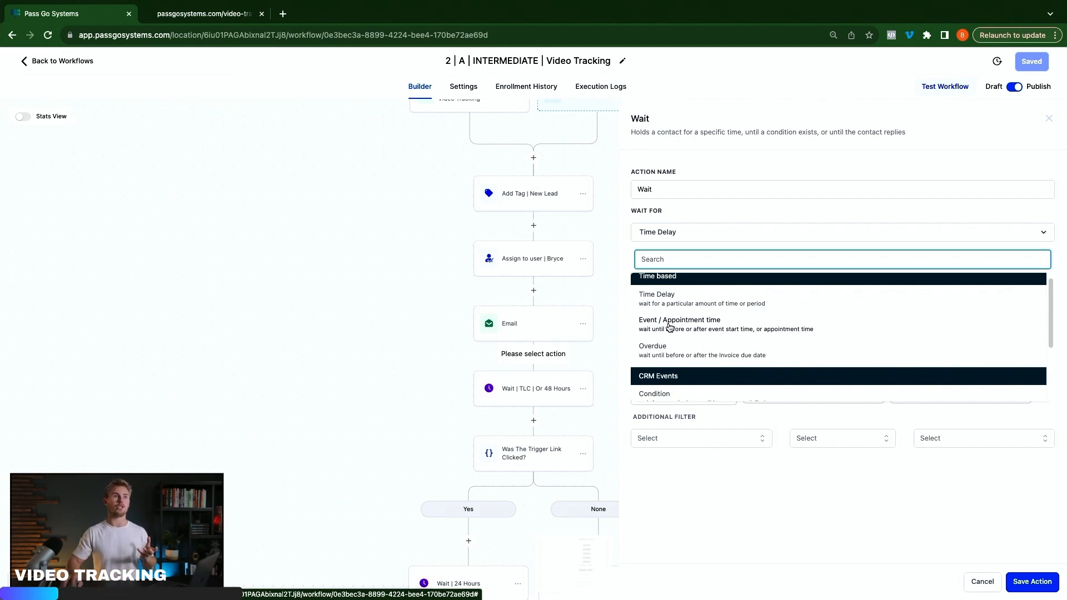
{"action": "left_click", "coordinate": [669, 326]}
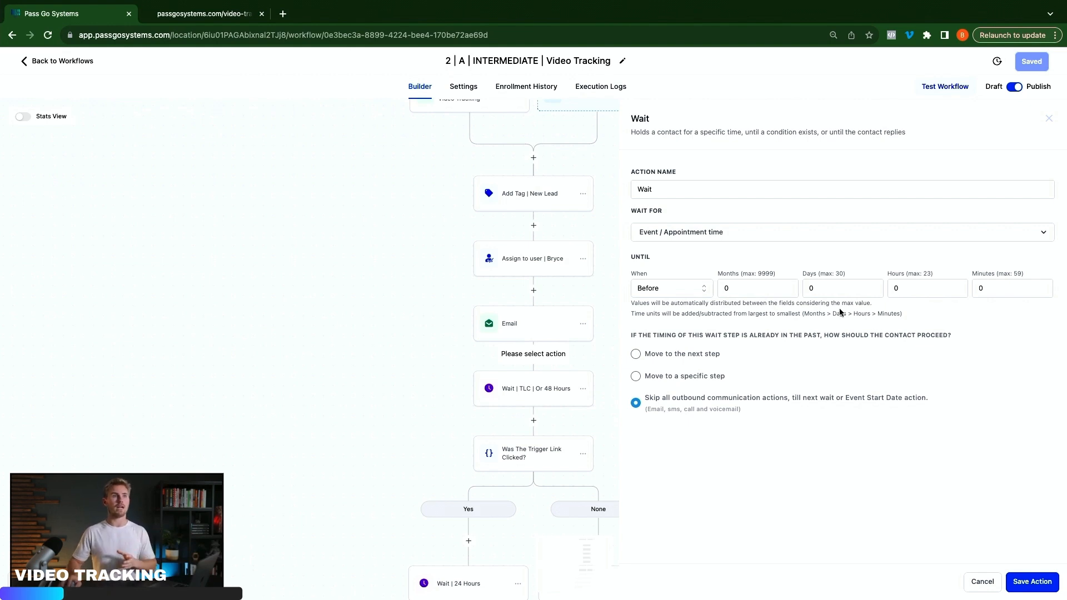
Try the Email Event wait type with the Email step picked, view the selectable email events, and discard the Wait action
{"action": "left_click", "coordinate": [737, 236]}
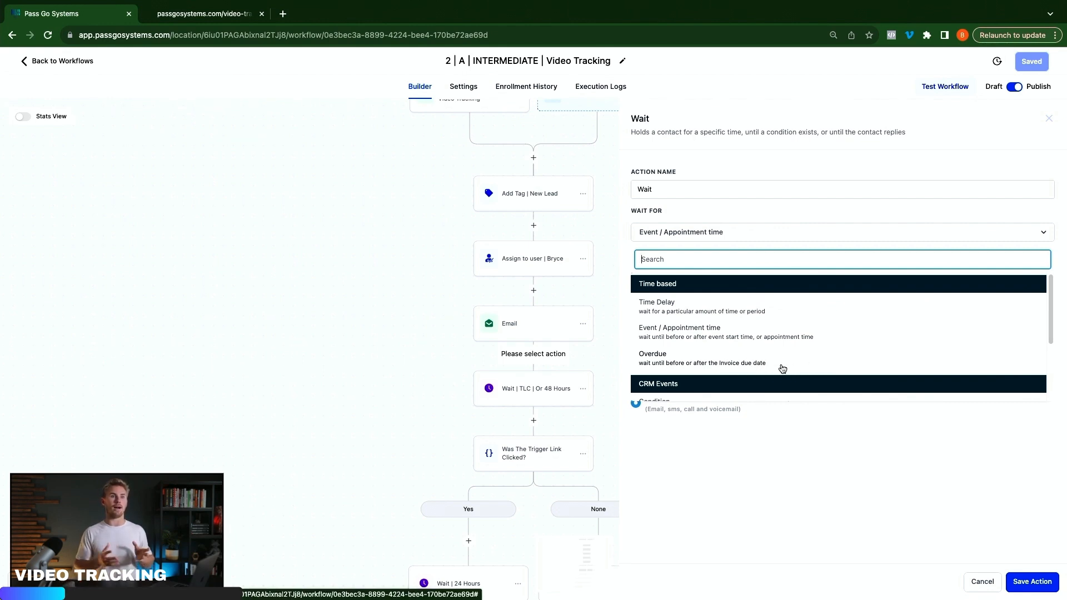
{"action": "scroll", "coordinate": [782, 368], "scroll_direction": "down", "scroll_amount": 4}
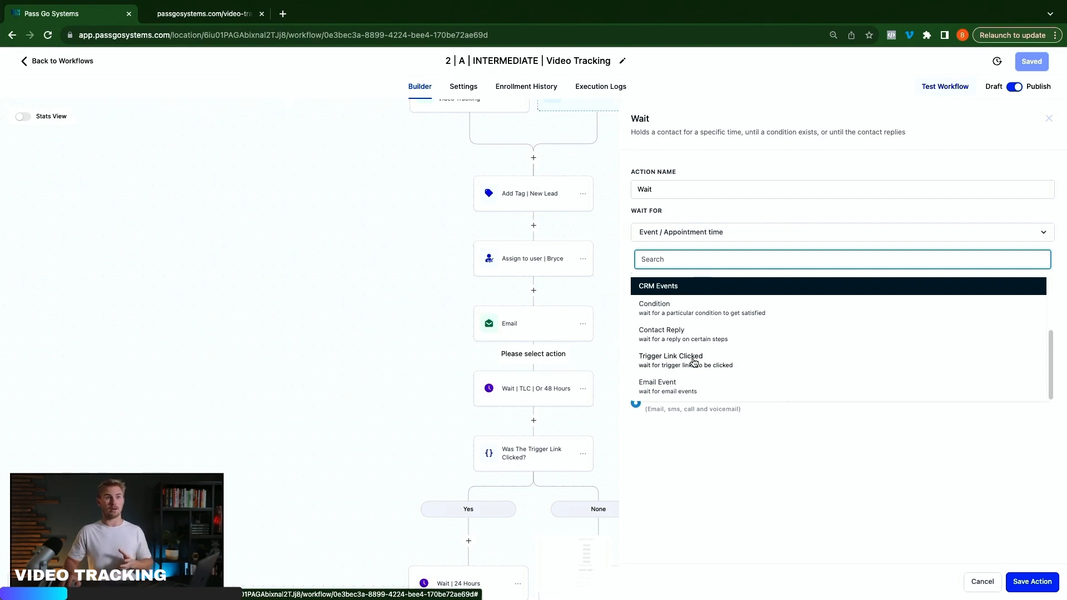
{"action": "left_click", "coordinate": [667, 392]}
{"action": "left_click", "coordinate": [680, 345]}
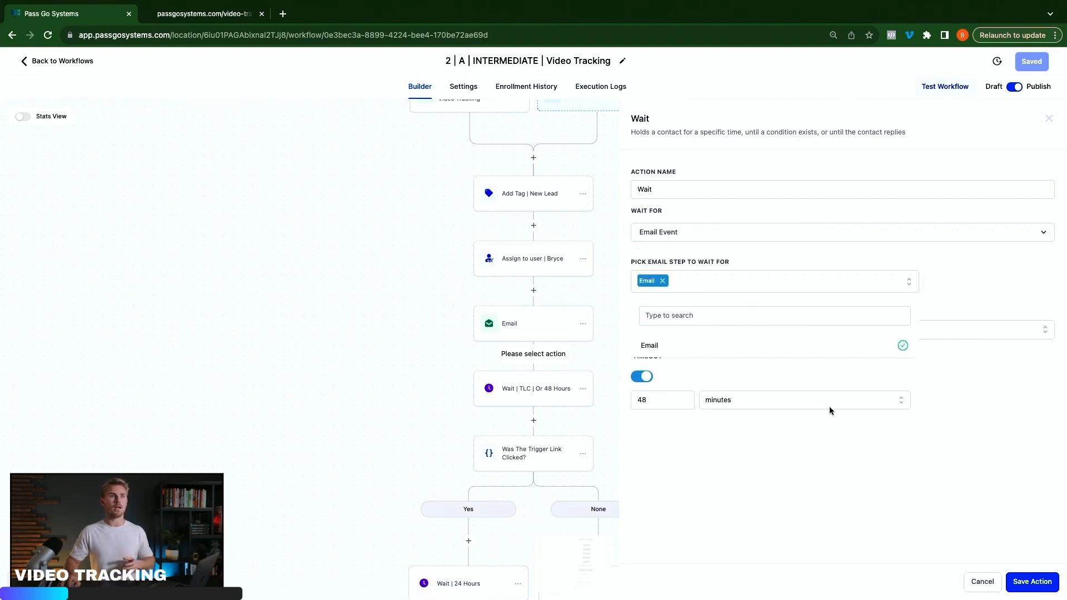
{"action": "left_click", "coordinate": [937, 453]}
{"action": "left_click", "coordinate": [722, 330]}
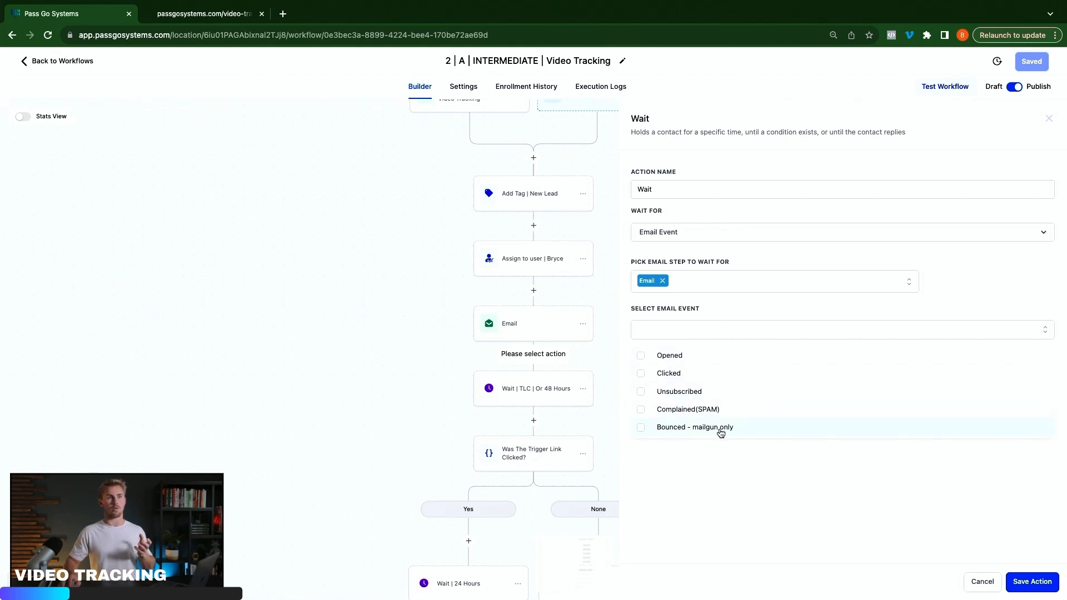
{"action": "left_click", "coordinate": [777, 490]}
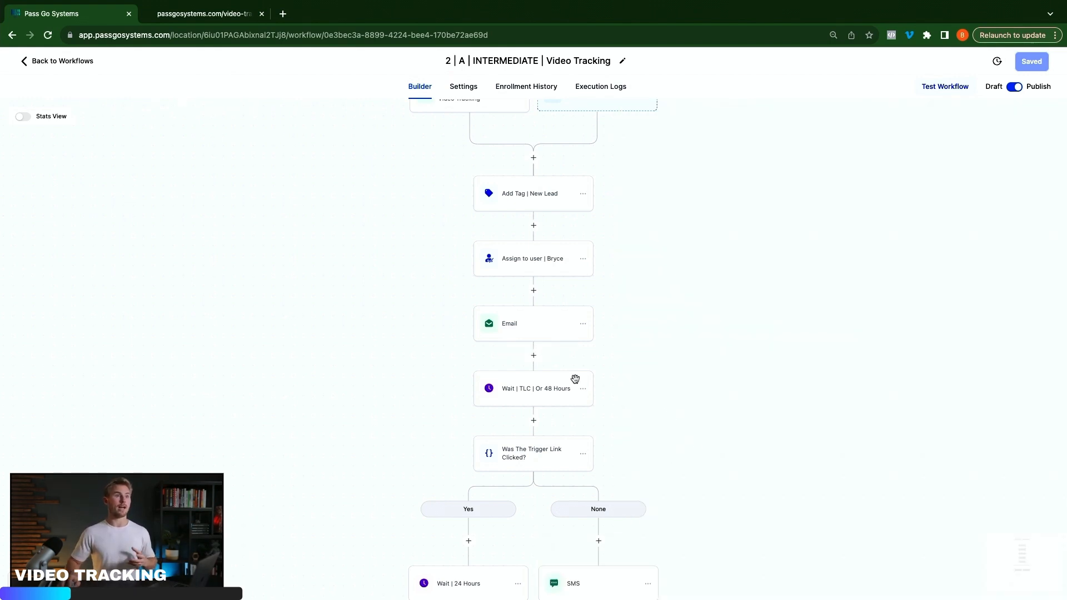
Inspect the existing Wait | TLC | Or 48 Hours action, and add a new Wait action below the first Email
{"action": "left_click", "coordinate": [531, 393]}
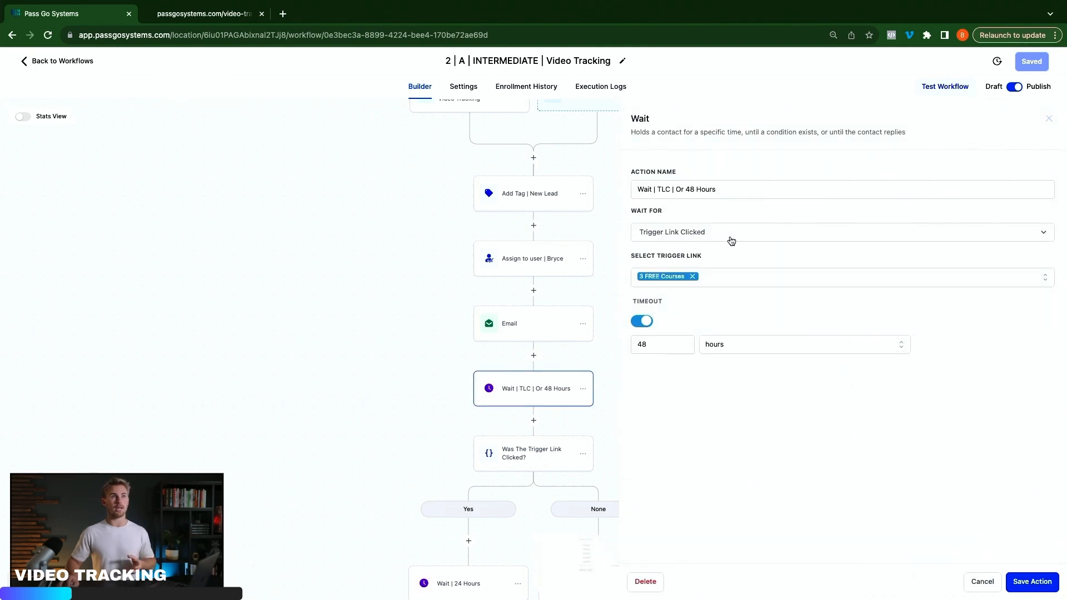
{"action": "left_click", "coordinate": [413, 365]}
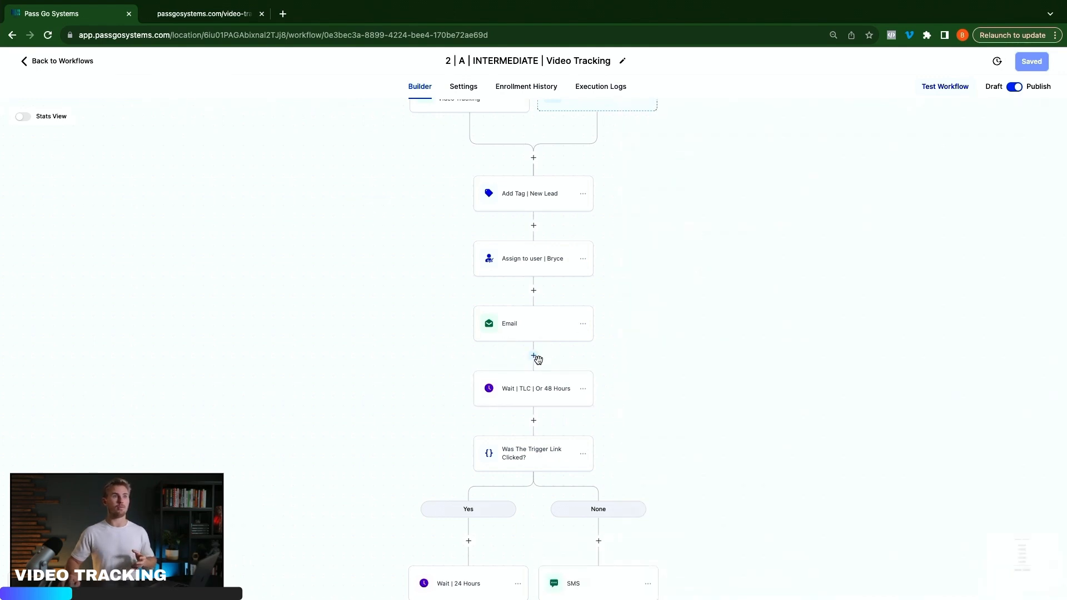
{"action": "left_click", "coordinate": [534, 356]}
{"action": "type", "text": "w"}
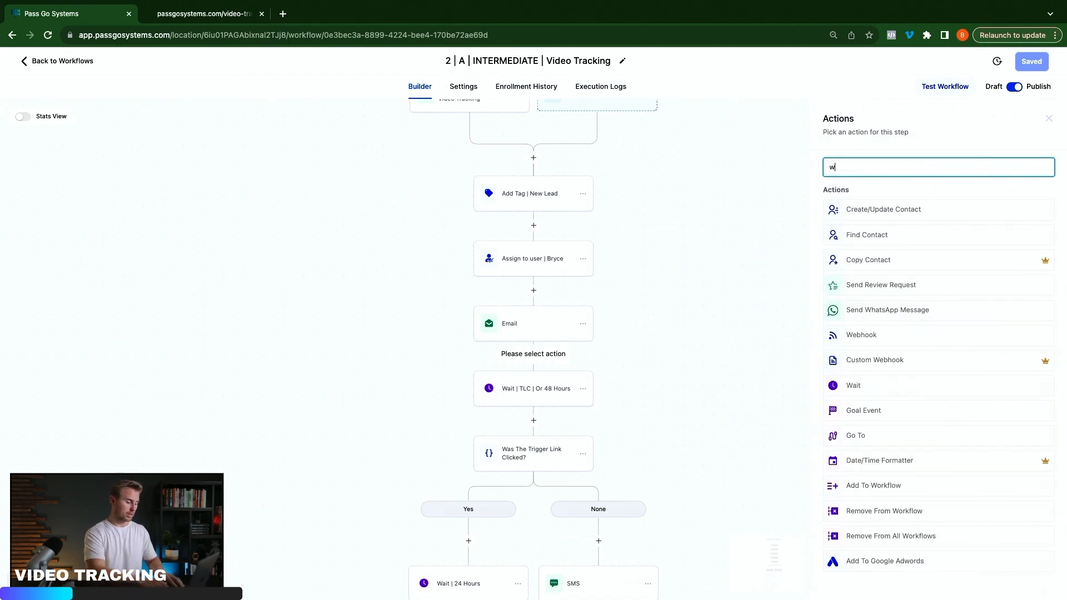
{"action": "type", "text": "ait"}
{"action": "left_click", "coordinate": [895, 210]}
Set the new Wait action to wait for Trigger Link Clicked with the 3 FREE Courses trigger link
{"action": "left_click", "coordinate": [715, 191]}
{"action": "left_click", "coordinate": [711, 232]}
{"action": "scroll", "coordinate": [705, 361], "scroll_direction": "down", "scroll_amount": 3}
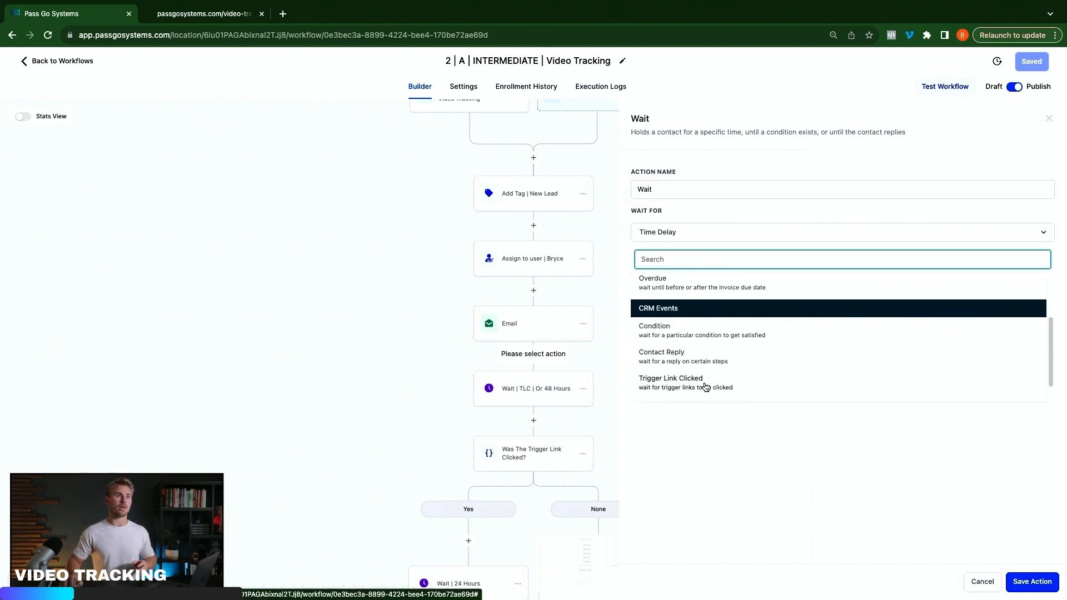
{"action": "left_click", "coordinate": [705, 388]}
{"action": "left_click", "coordinate": [708, 278]}
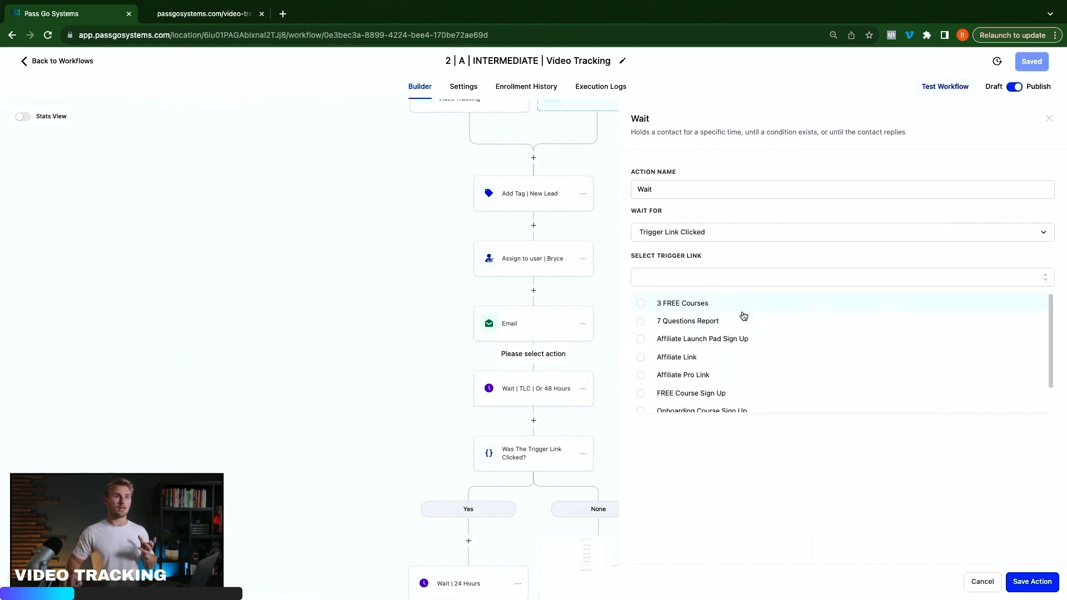
{"action": "left_click", "coordinate": [683, 304]}
{"action": "left_click", "coordinate": [725, 469]}
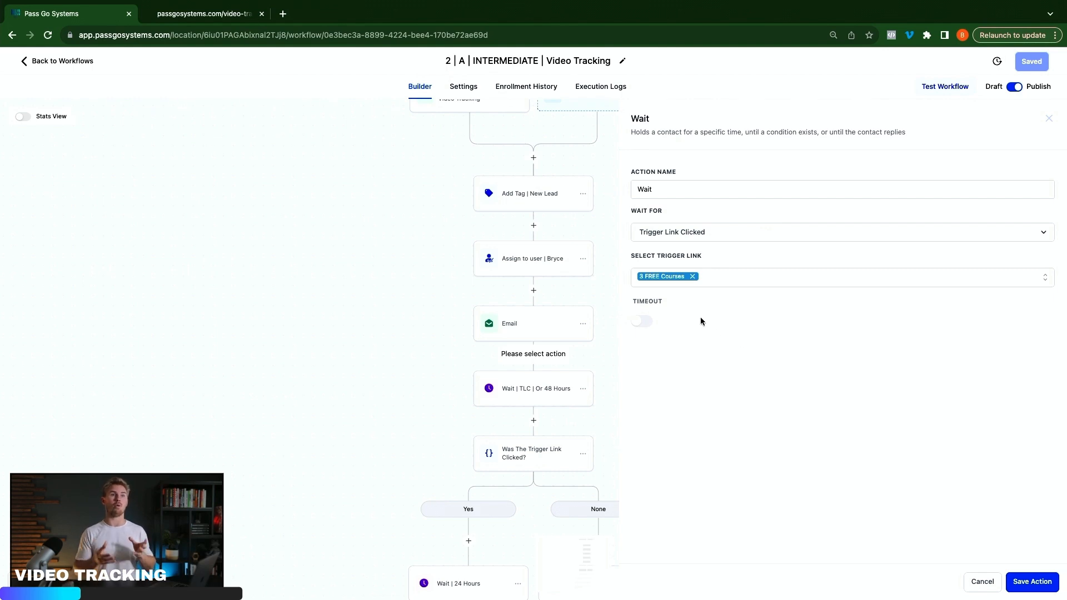
Turn on a 48-hour timeout for the new Wait action, and discard the action without saving
{"action": "left_click", "coordinate": [642, 322]}
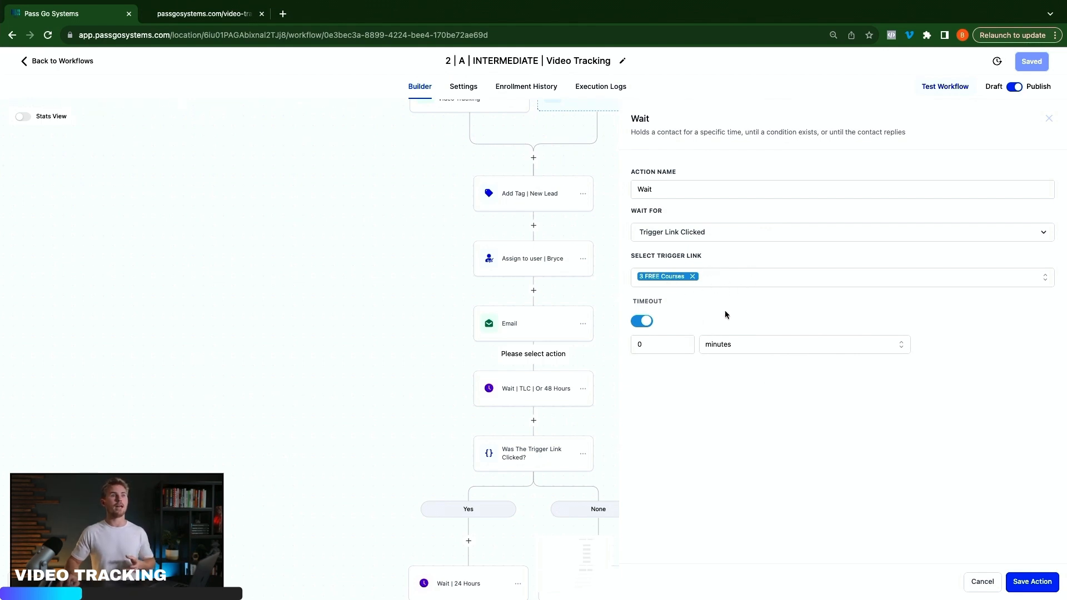
{"action": "left_click", "coordinate": [654, 349]}
{"action": "double_click", "coordinate": [654, 348]}
{"action": "type", "text": "48"}
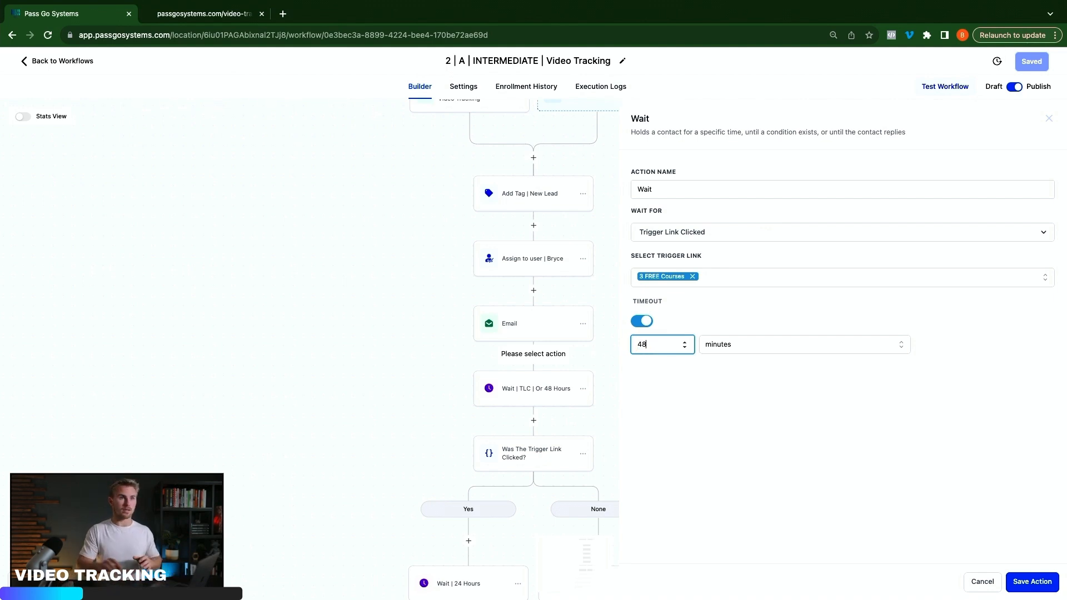
{"action": "left_click", "coordinate": [820, 343]}
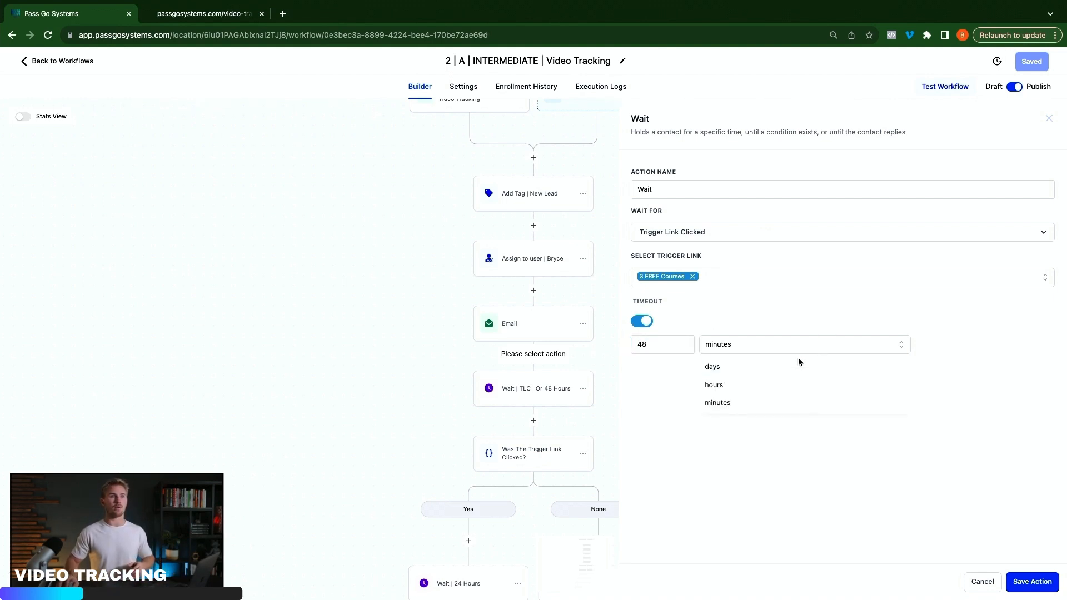
{"action": "left_click", "coordinate": [739, 382]}
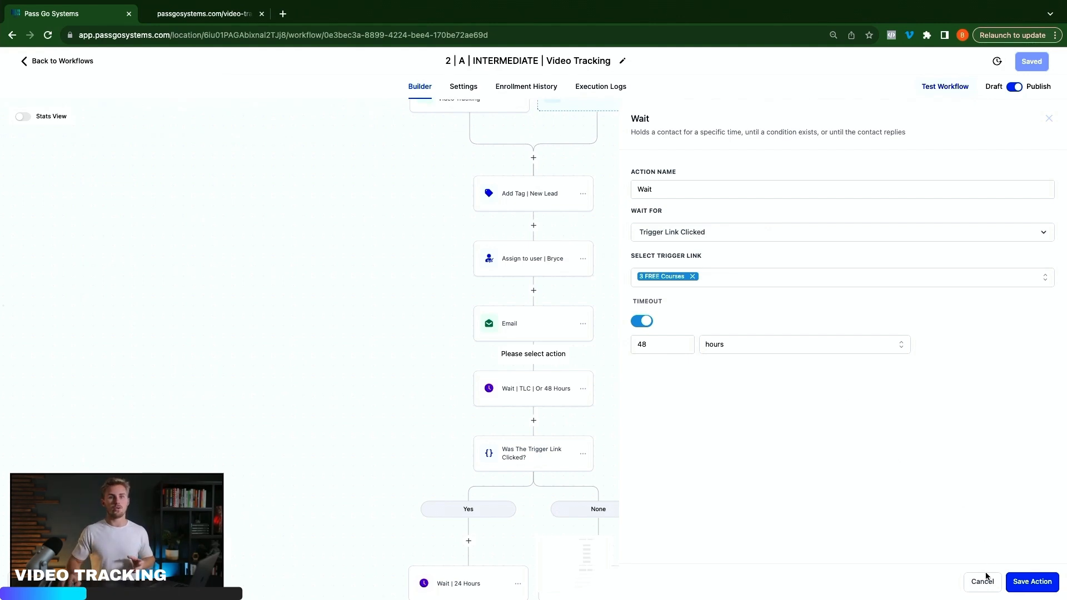
{"action": "left_click", "coordinate": [983, 580]}
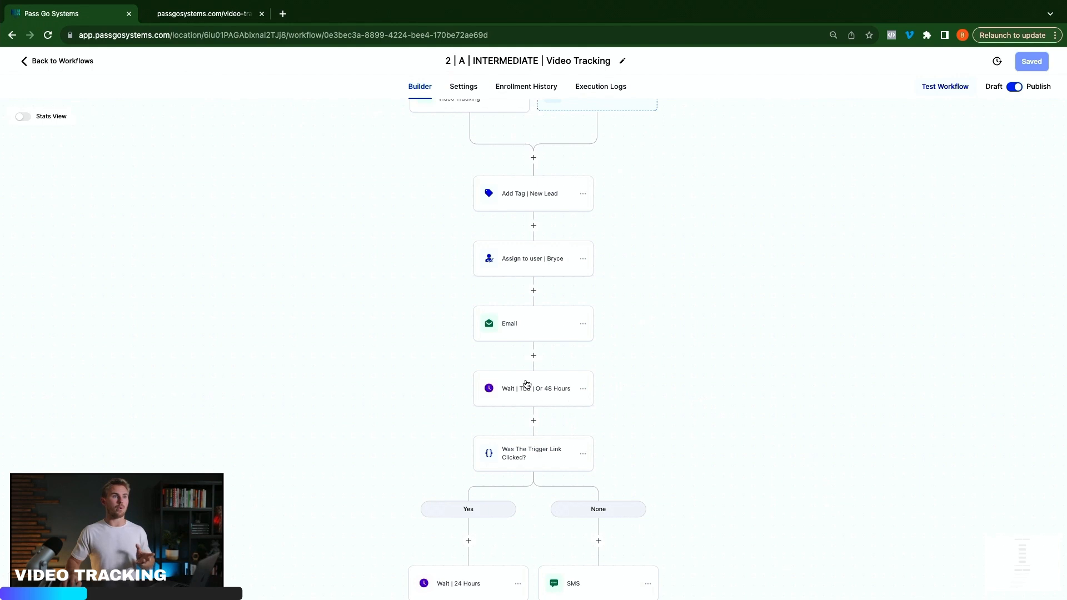
Inspect the Wait | TLC | Or 48 Hours action, and start a new If / Else condition below it, discarding it without saving
{"action": "left_click", "coordinate": [533, 397]}
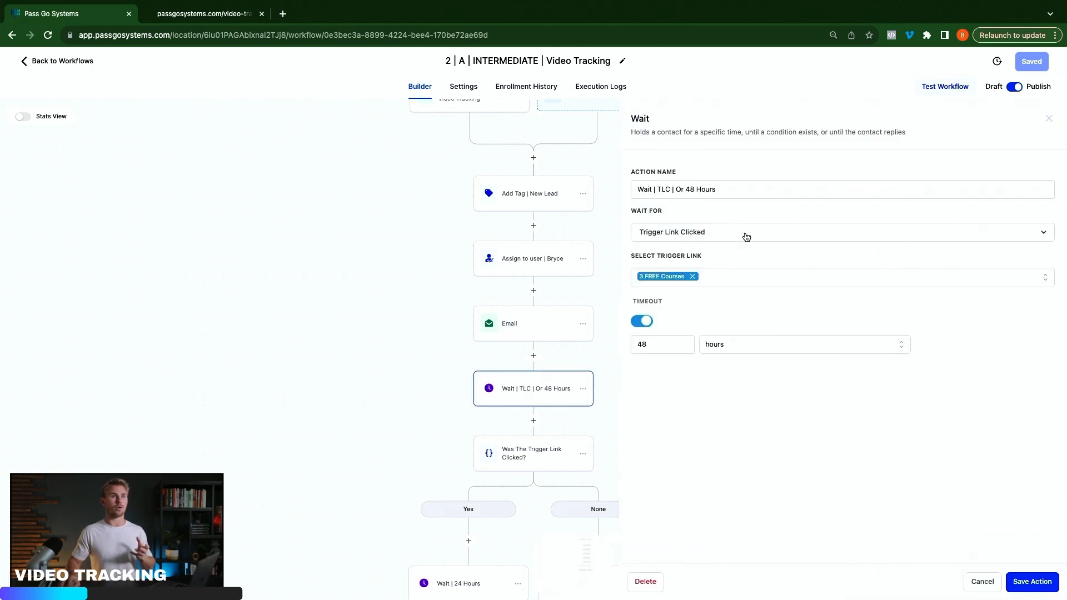
{"action": "left_click", "coordinate": [336, 381]}
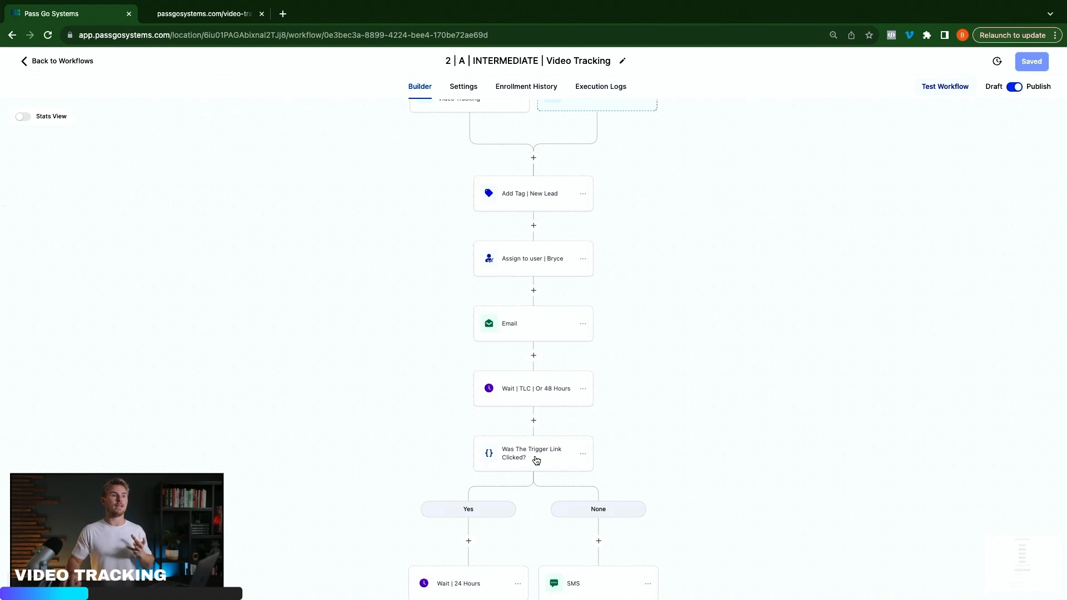
{"action": "left_click", "coordinate": [533, 420]}
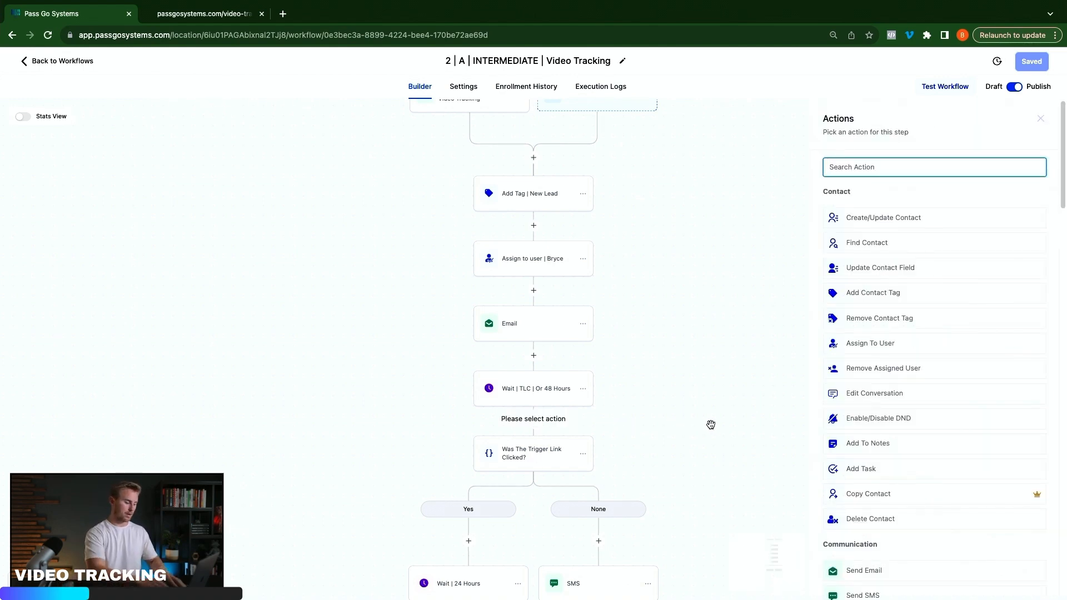
{"action": "type", "text": "if"}
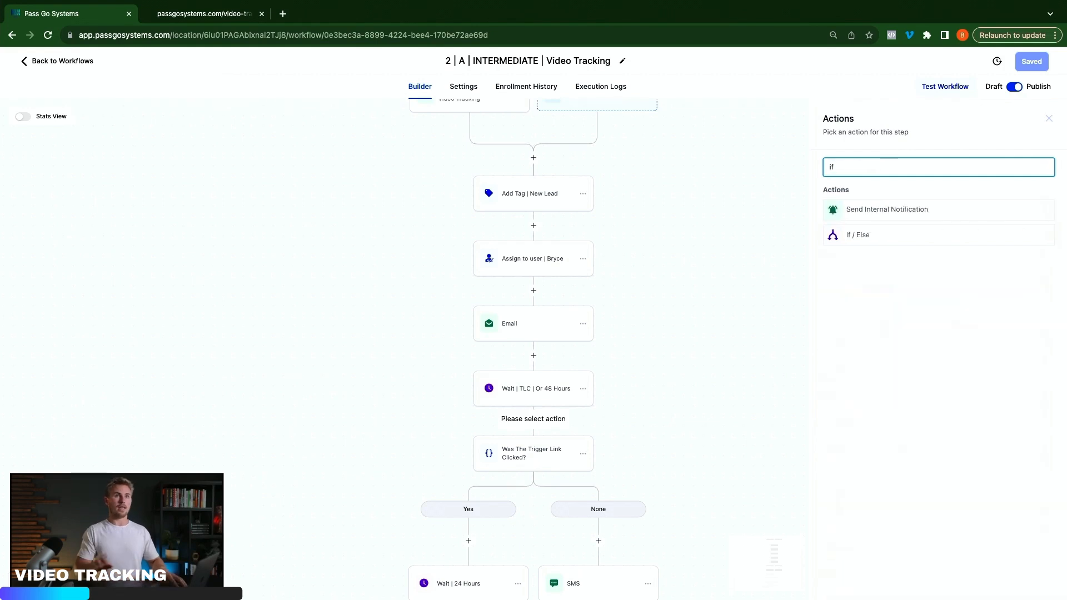
{"action": "left_click", "coordinate": [887, 242]}
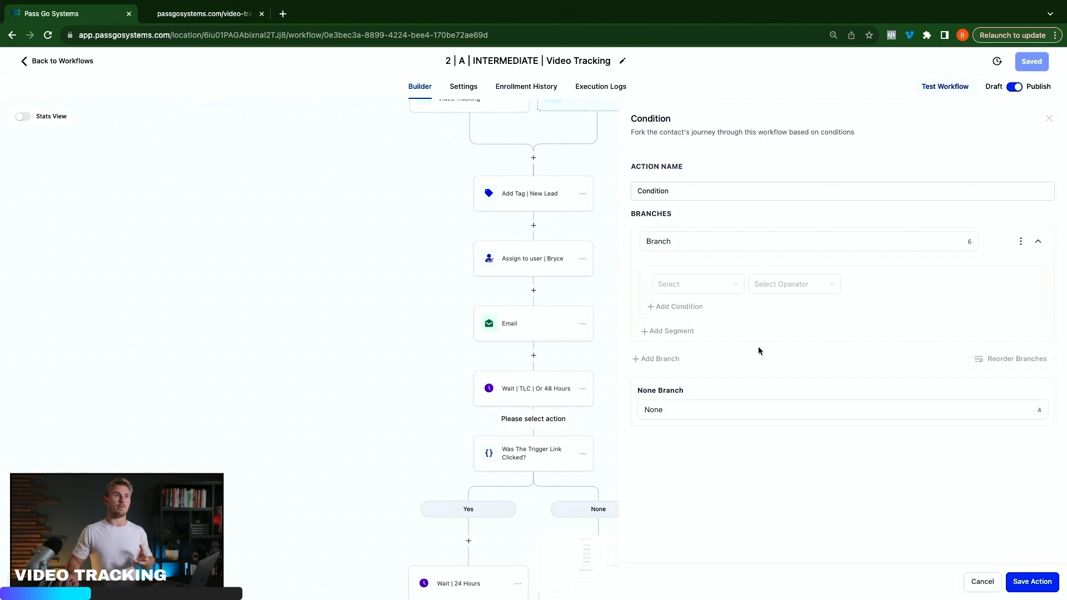
{"action": "left_click", "coordinate": [983, 582]}
Inspect the branch settings of the Was The Trigger Link Clicked? condition and close it without changes
{"action": "left_click", "coordinate": [509, 461]}
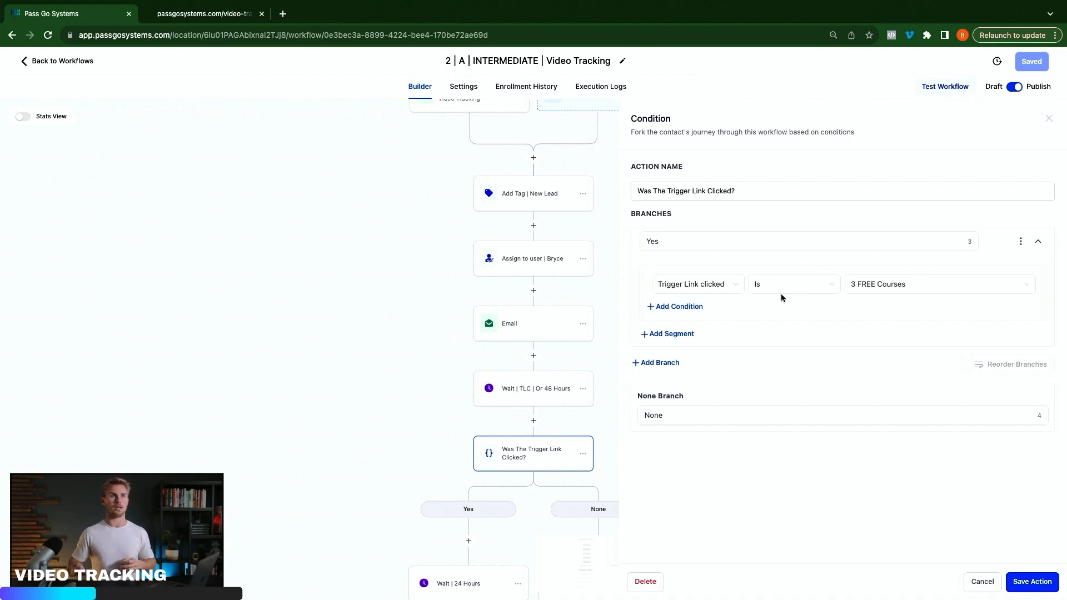
{"action": "left_click", "coordinate": [719, 246]}
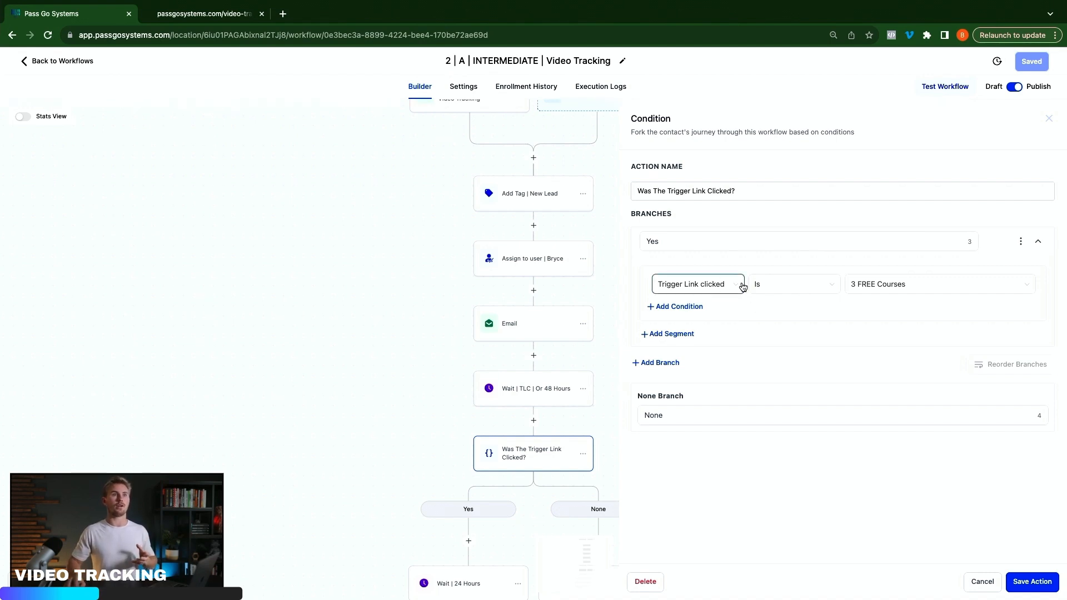
{"action": "left_click", "coordinate": [337, 370]}
Add an If / Else condition below Wait | TLC | Or 48 Hours, with its branch set to Trigger Link clicked Is 3 FREE Courses
{"action": "left_click", "coordinate": [533, 422]}
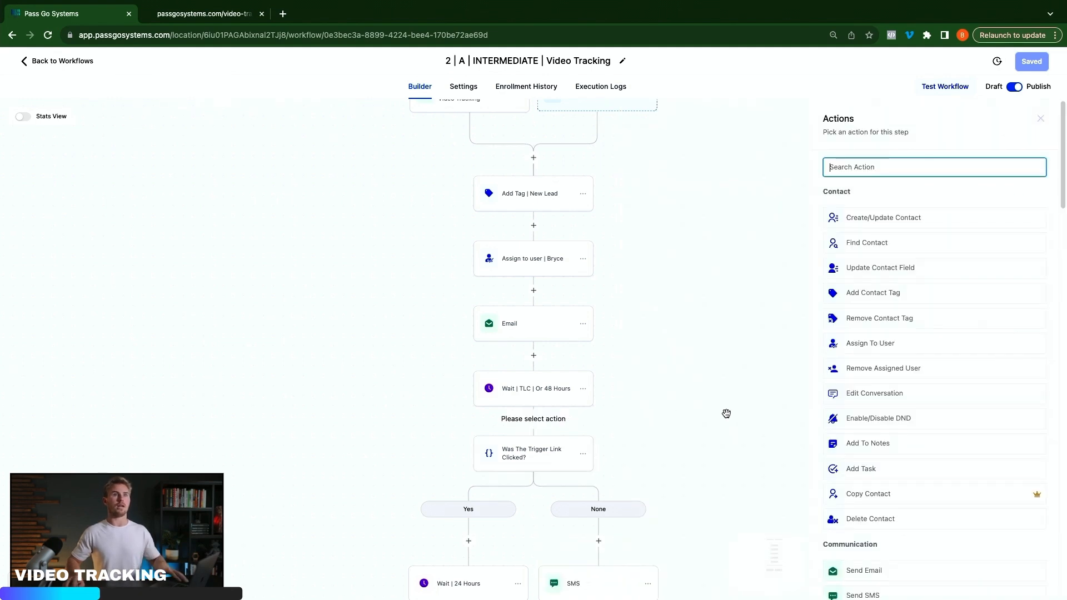
{"action": "type", "text": "if"}
{"action": "left_click", "coordinate": [847, 303]}
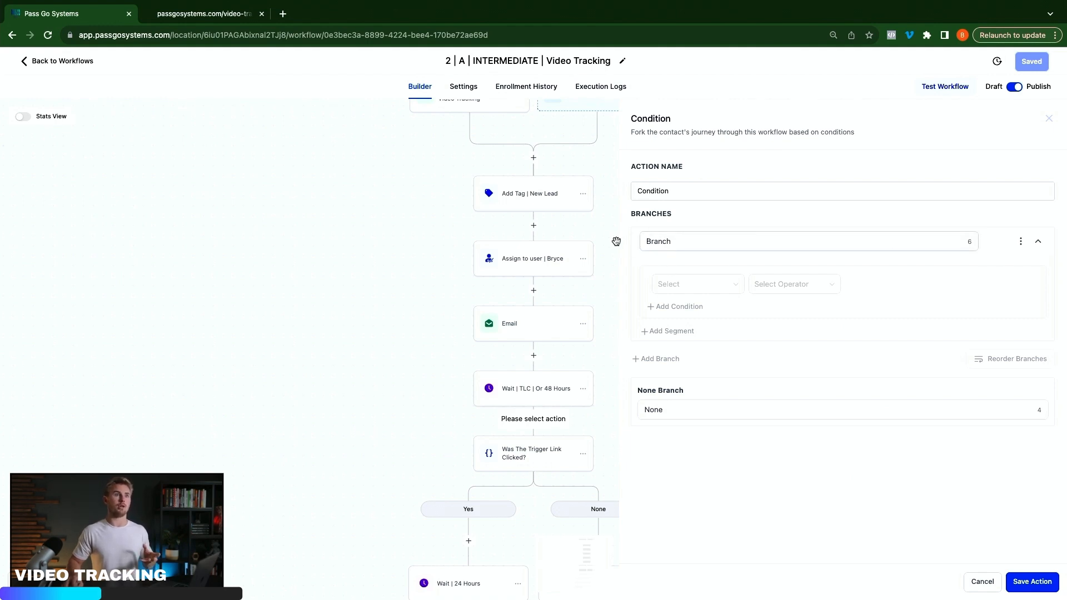
{"action": "left_click", "coordinate": [692, 291]}
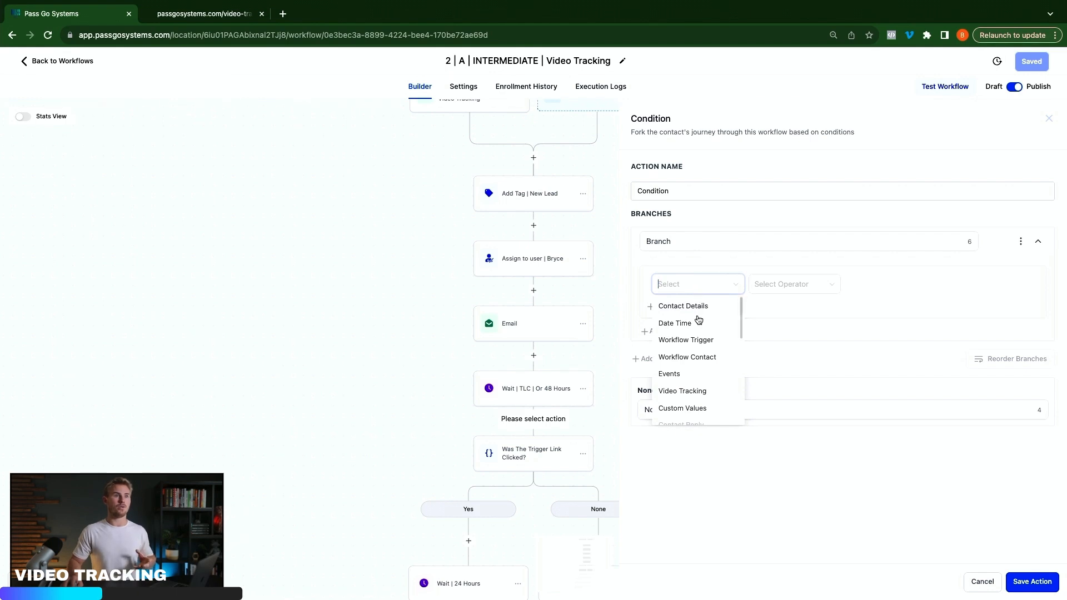
{"action": "left_click", "coordinate": [679, 380]}
{"action": "left_click", "coordinate": [693, 340]}
{"action": "left_click", "coordinate": [794, 284]}
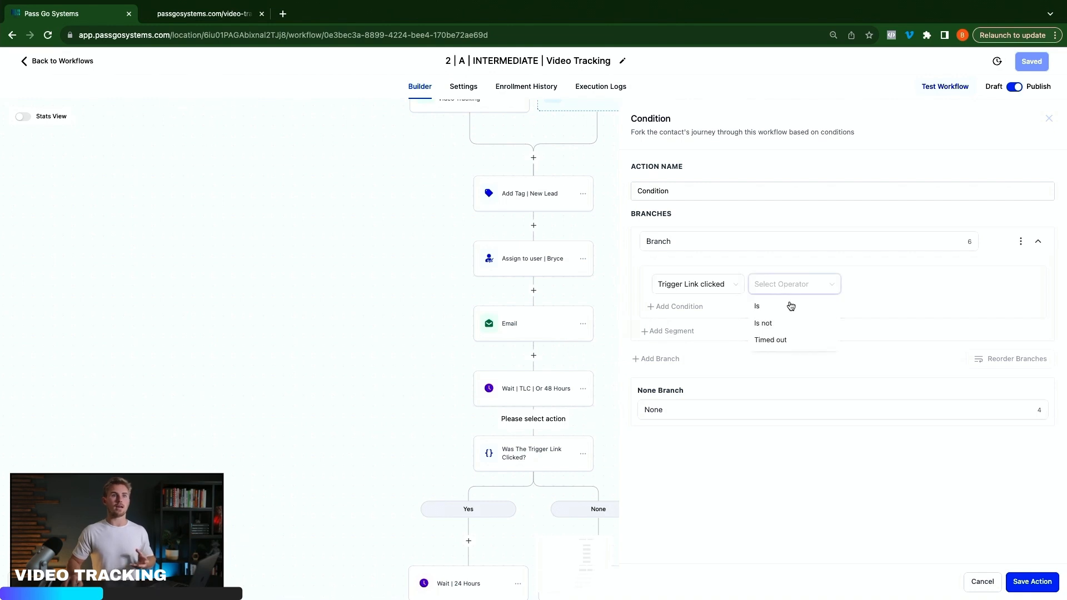
{"action": "left_click", "coordinate": [758, 306]}
{"action": "left_click", "coordinate": [889, 285]}
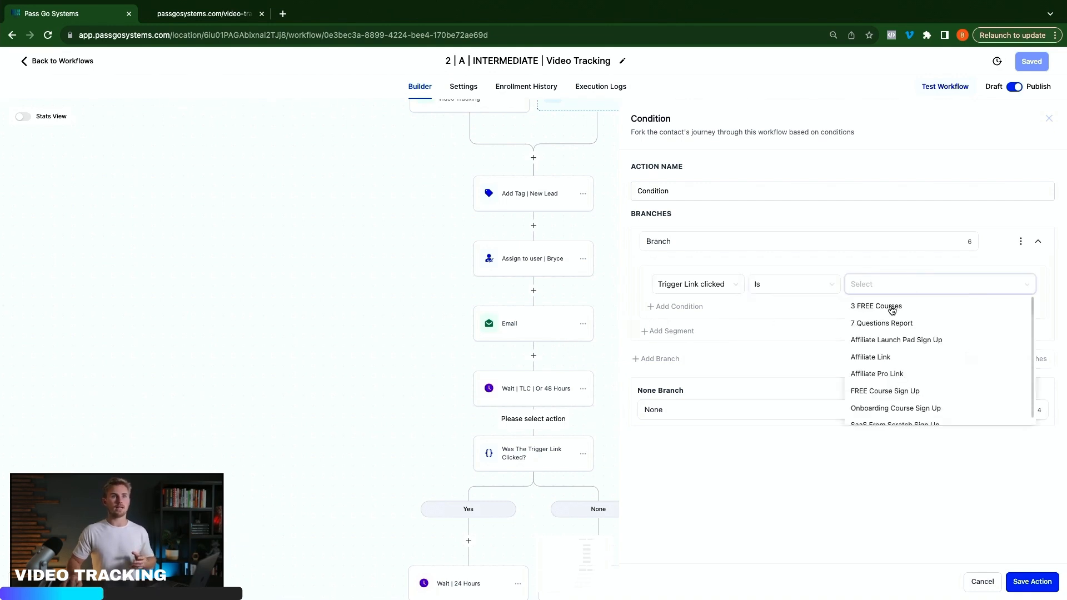
{"action": "left_click", "coordinate": [888, 306]}
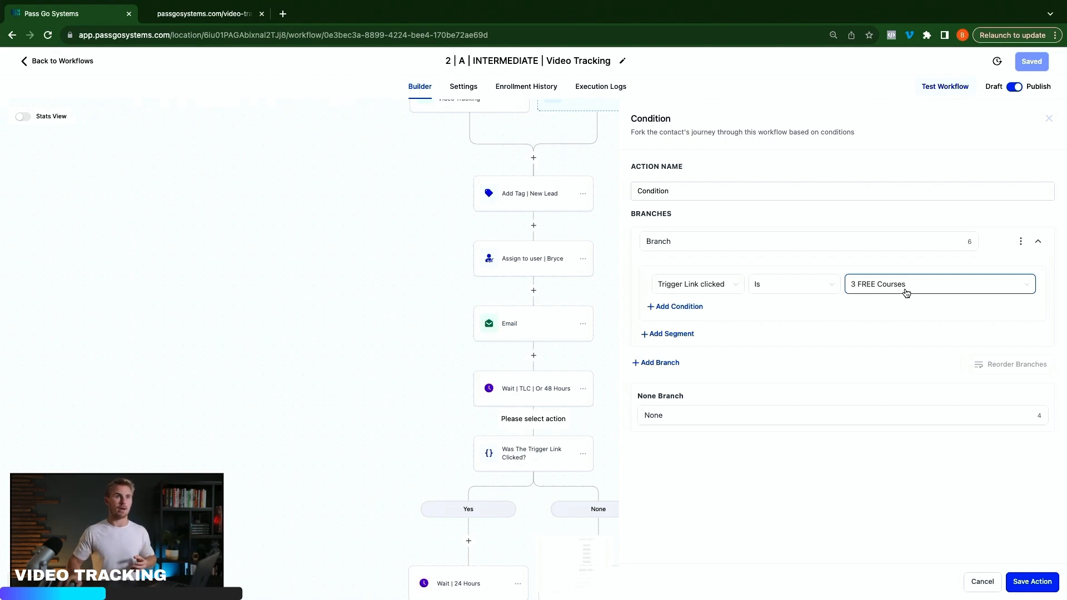
Clear the new condition's criterion, browse the Contact Details fields and other condition categories, and discard the condition without saving
{"action": "left_click", "coordinate": [721, 283]}
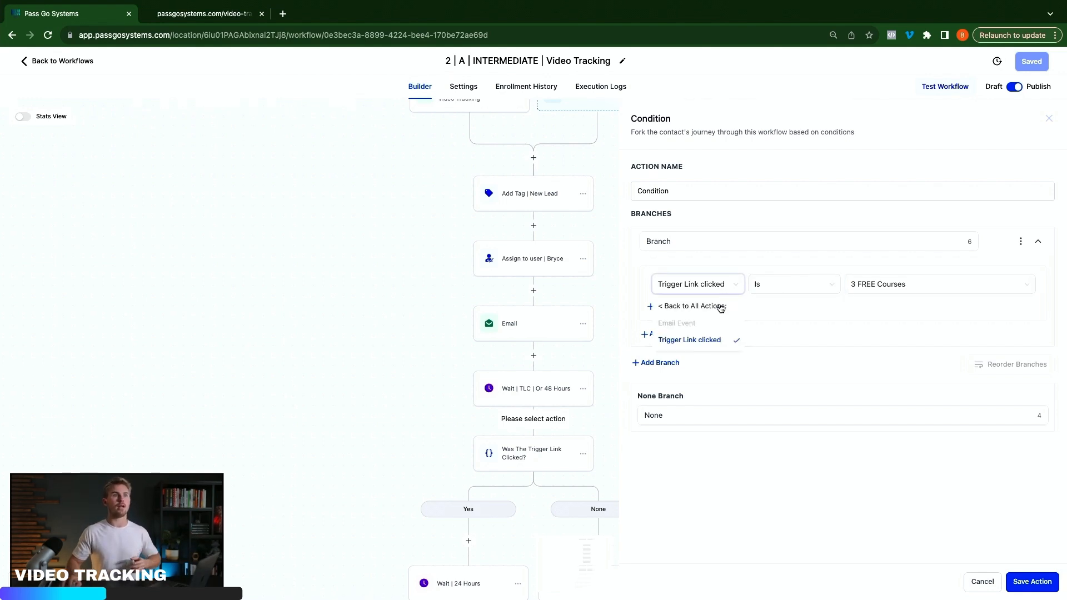
{"action": "left_click", "coordinate": [717, 306]}
{"action": "left_click", "coordinate": [692, 294]}
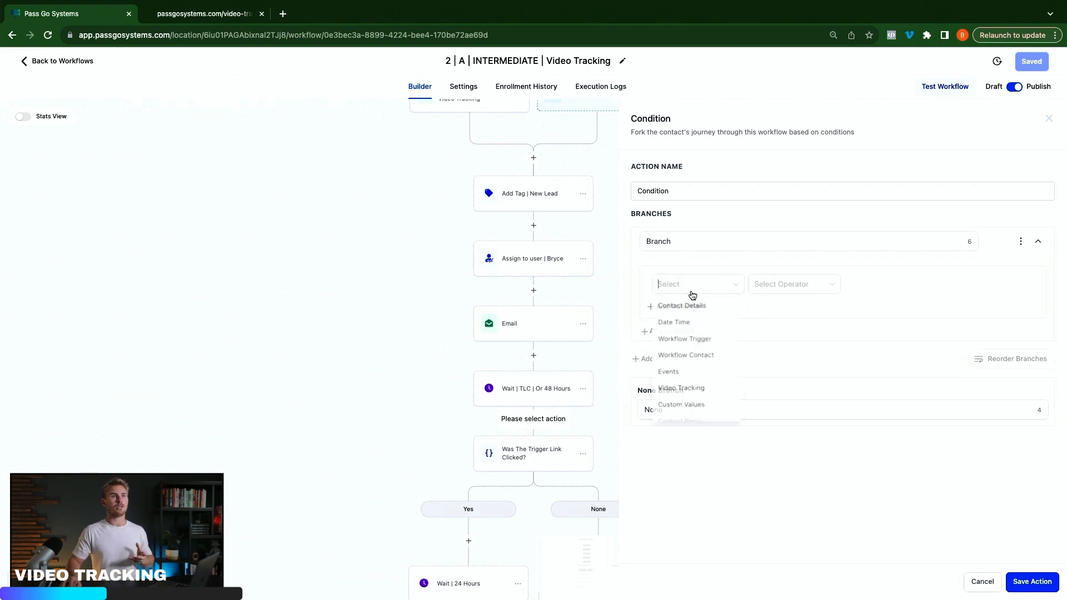
{"action": "left_click", "coordinate": [699, 306]}
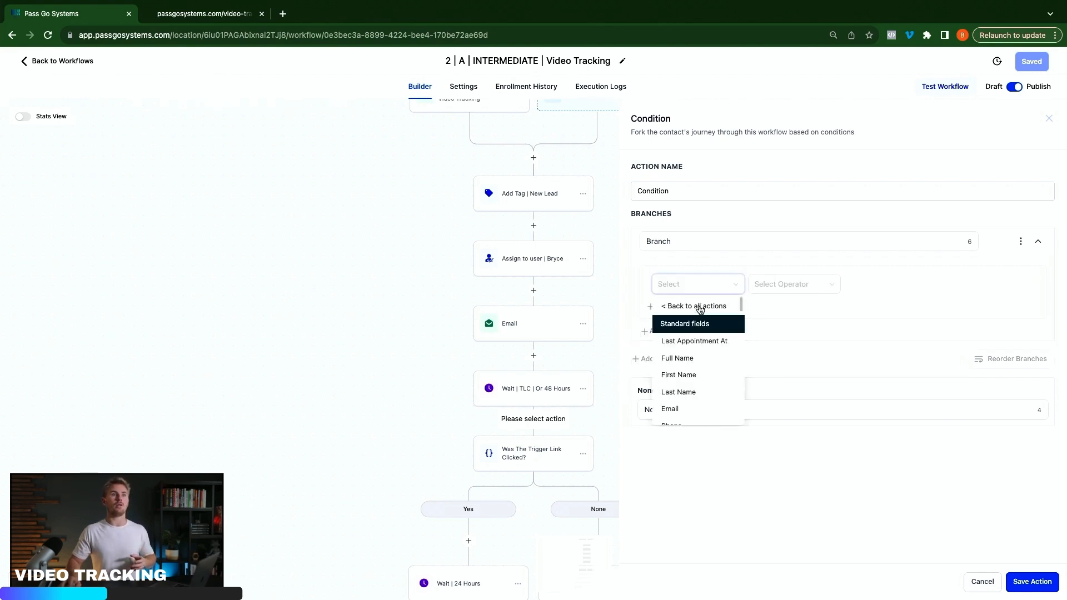
{"action": "scroll", "coordinate": [693, 358], "scroll_direction": "down", "scroll_amount": 2}
{"action": "scroll", "coordinate": [694, 359], "scroll_direction": "down", "scroll_amount": 3}
{"action": "scroll", "coordinate": [694, 358], "scroll_direction": "up", "scroll_amount": 1}
{"action": "scroll", "coordinate": [694, 358], "scroll_direction": "up", "scroll_amount": 3}
{"action": "left_click", "coordinate": [698, 306]}
{"action": "left_click", "coordinate": [703, 288]}
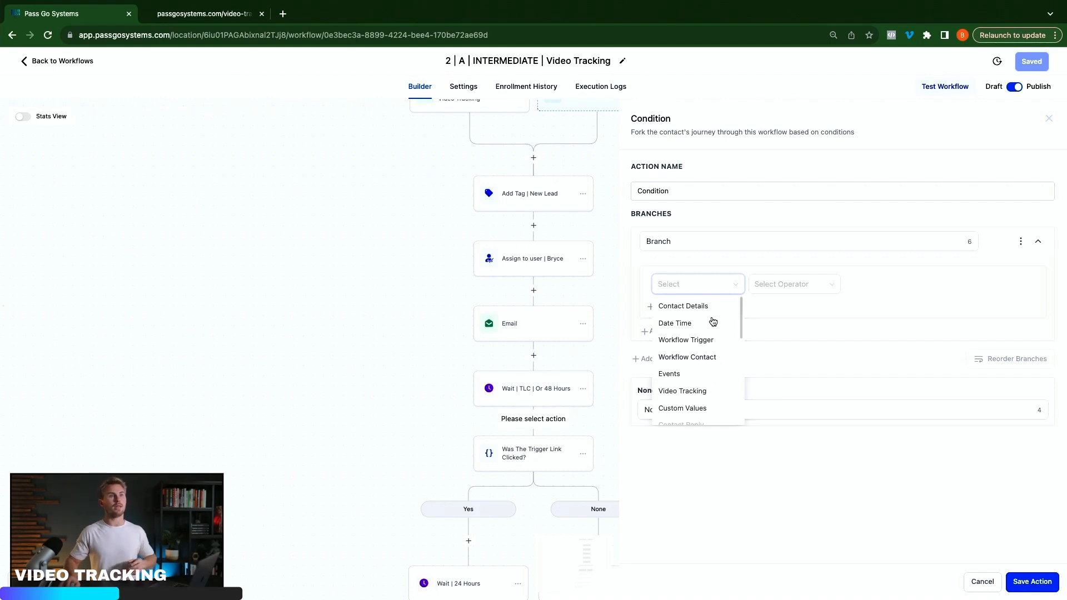
{"action": "left_click", "coordinate": [592, 357]}
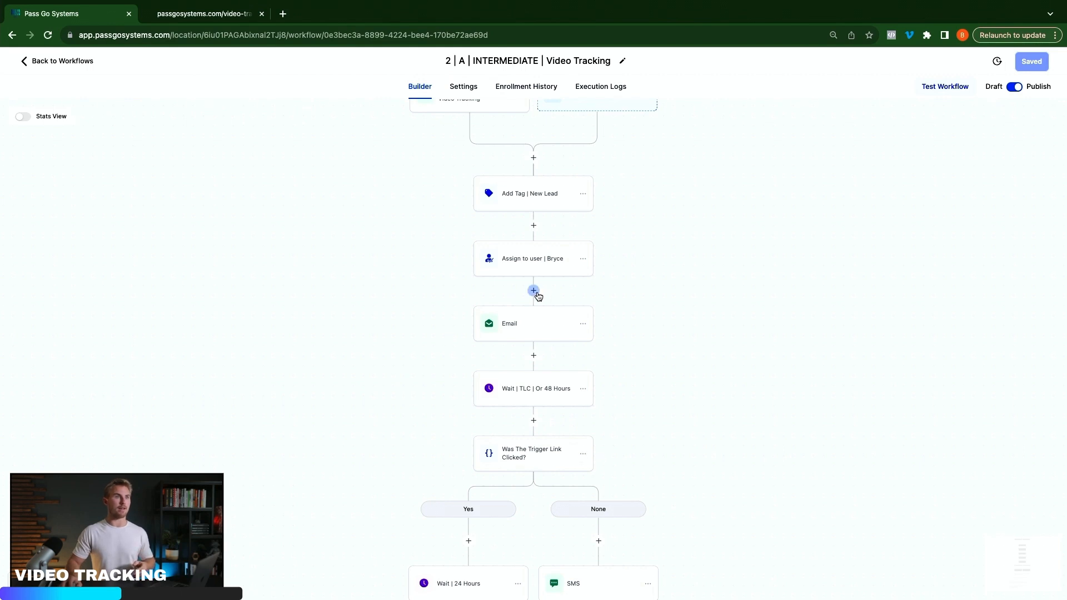
Start an If / Else condition above the first Email, view its Events criteria, and discard the condition without saving
{"action": "left_click", "coordinate": [533, 291]}
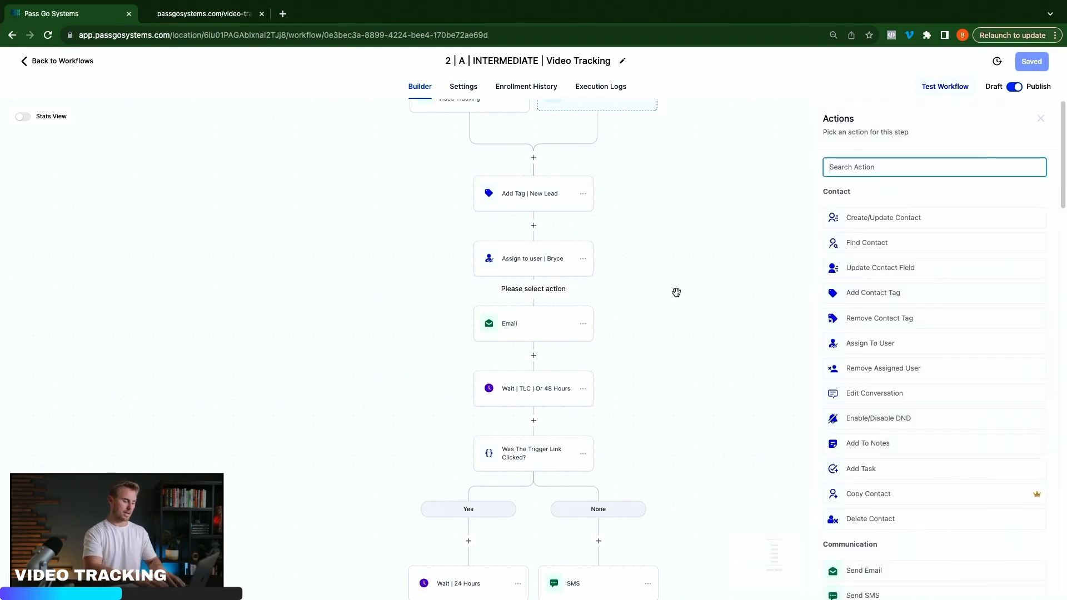
{"action": "type", "text": "if"}
{"action": "left_click", "coordinate": [860, 228]}
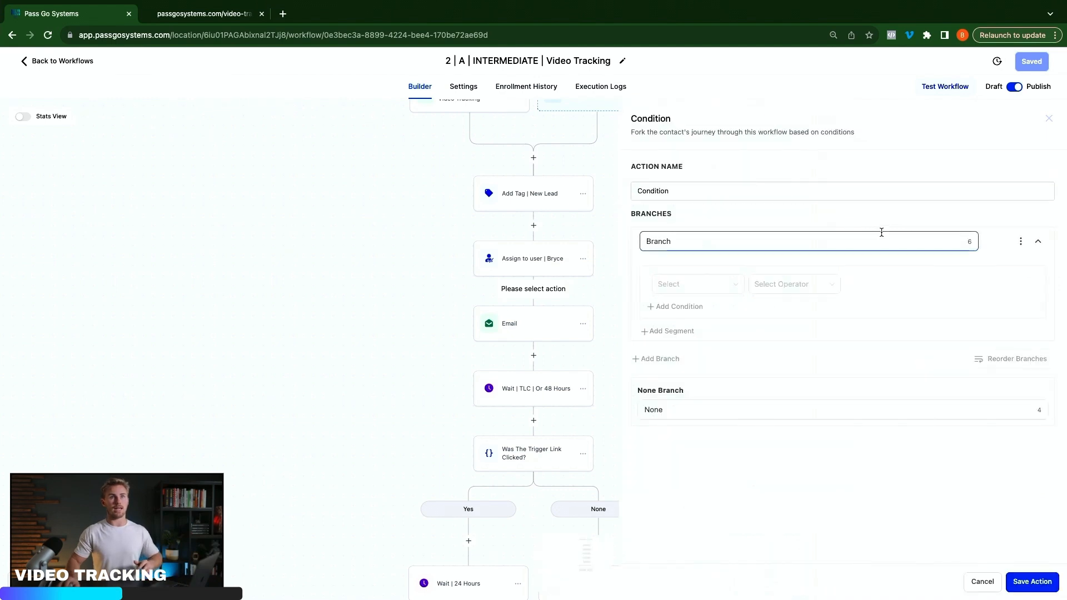
{"action": "left_click", "coordinate": [687, 283]}
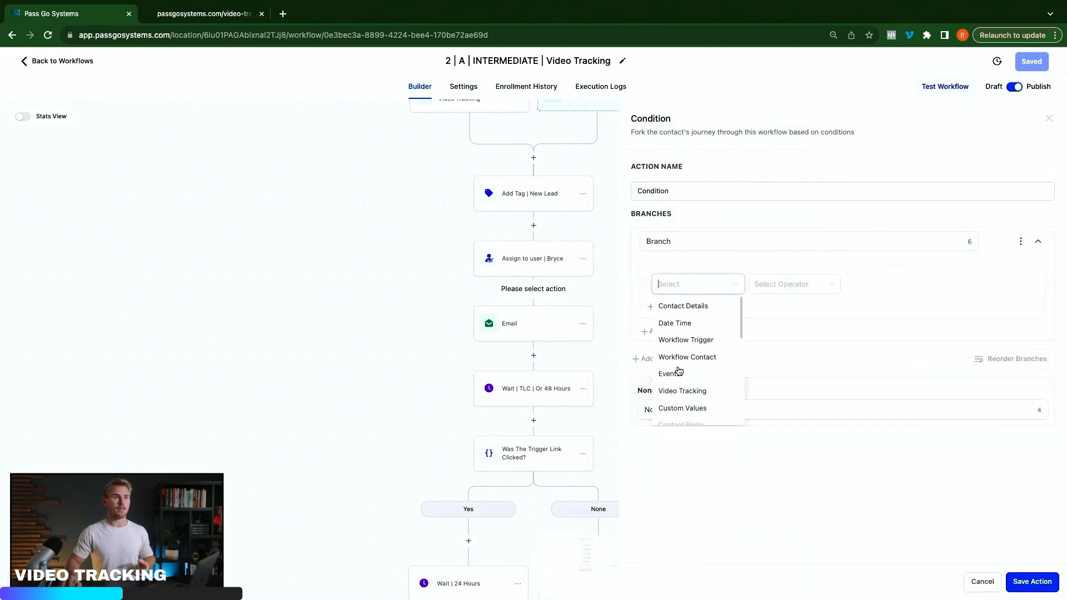
{"action": "left_click", "coordinate": [678, 374]}
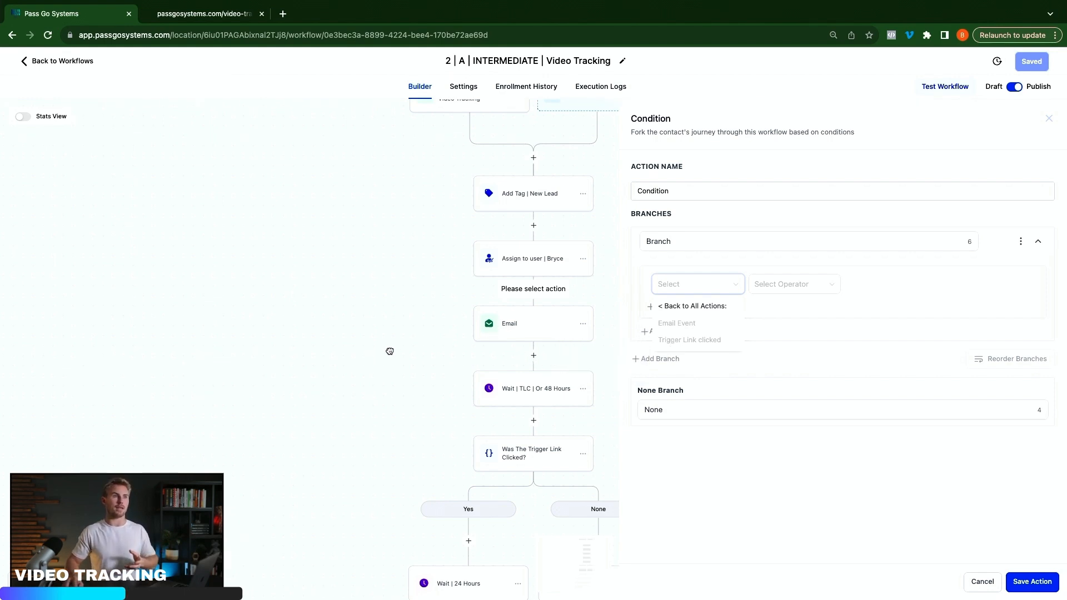
{"action": "left_click", "coordinate": [389, 351]}
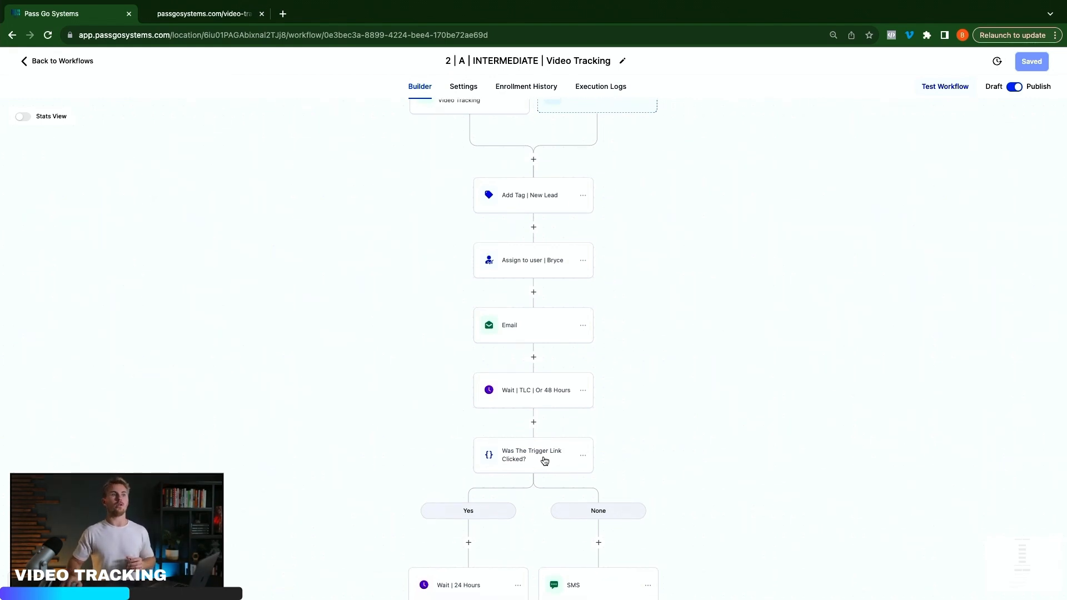
Inspect the Wait | 24 Hours action on the Yes branch and close it without changes
{"action": "scroll", "coordinate": [544, 461], "scroll_direction": "down", "scroll_amount": 1}
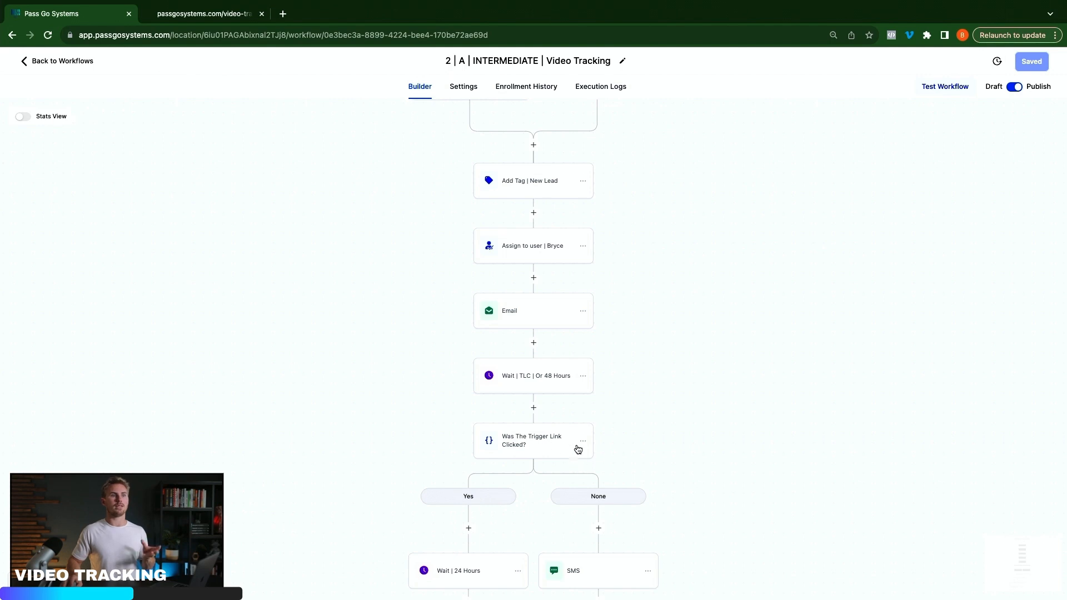
{"action": "scroll", "coordinate": [632, 552], "scroll_direction": "down", "scroll_amount": 3}
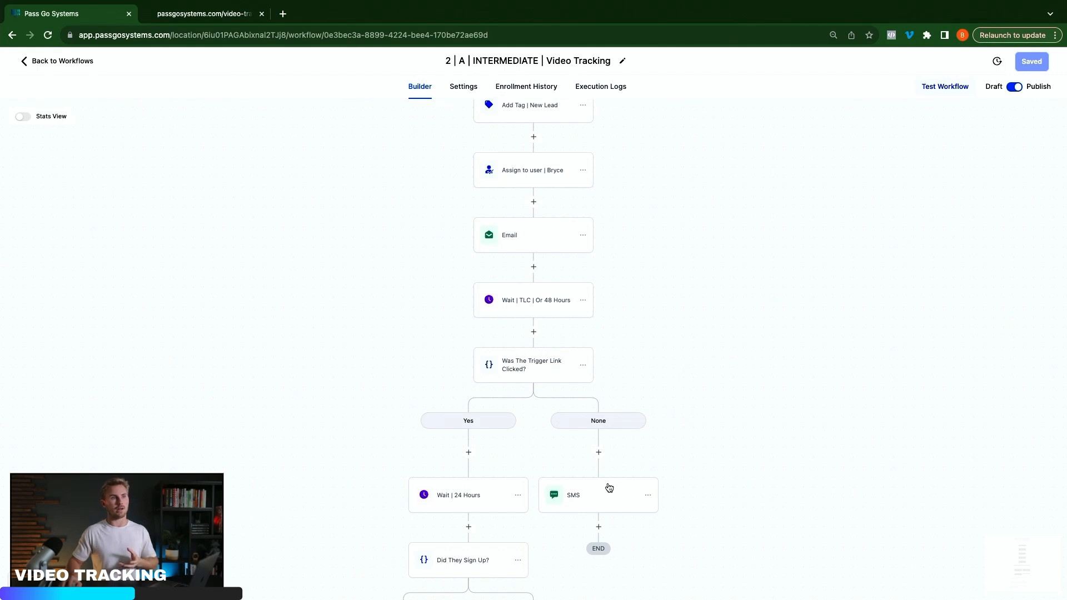
{"action": "scroll", "coordinate": [609, 488], "scroll_direction": "down", "scroll_amount": 2}
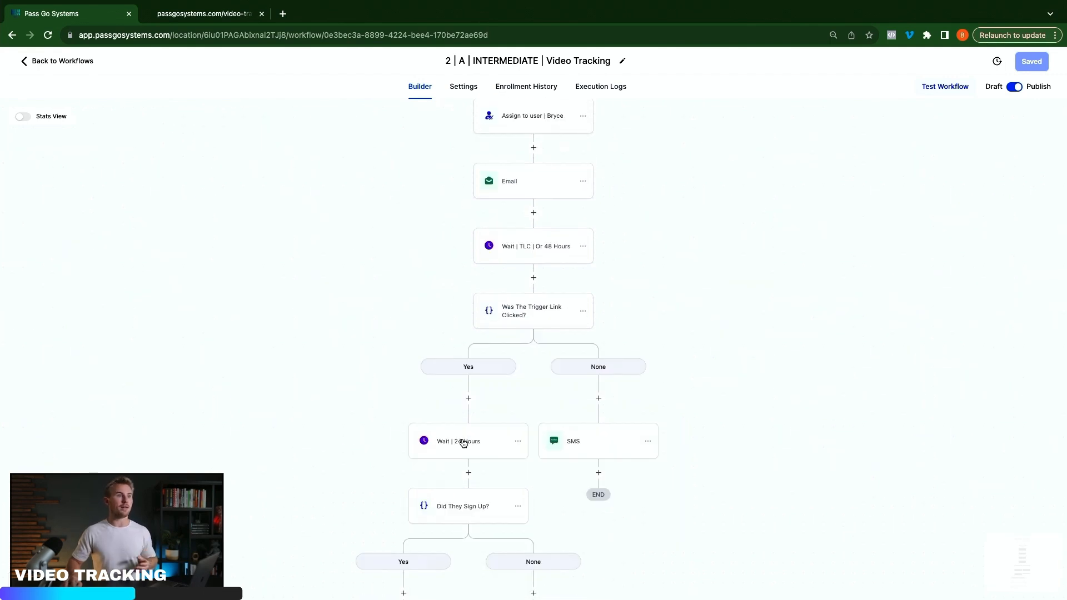
{"action": "left_click", "coordinate": [464, 442]}
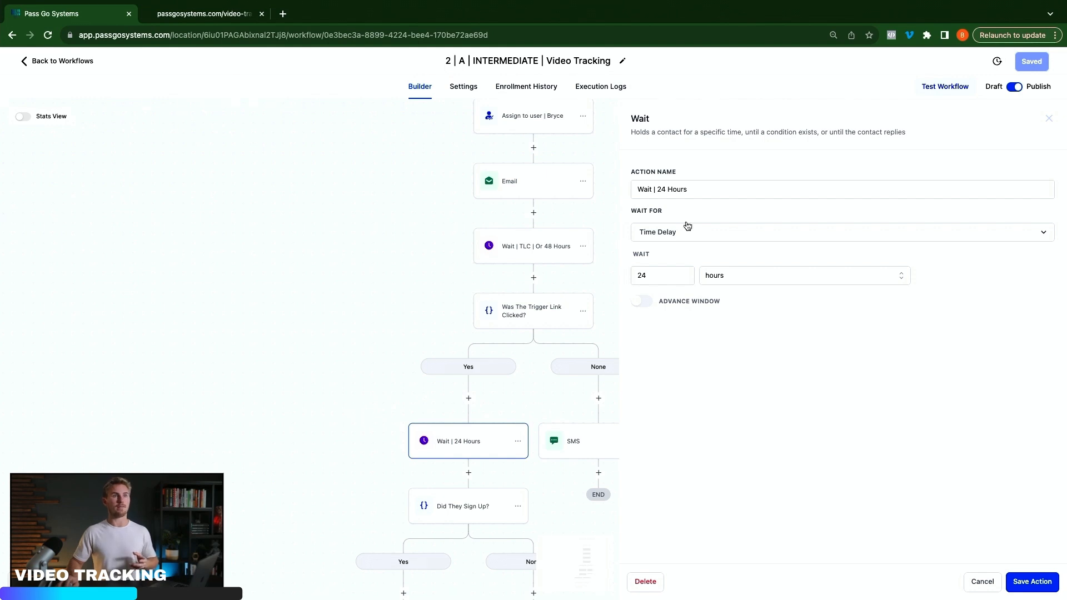
{"action": "left_click", "coordinate": [368, 438]}
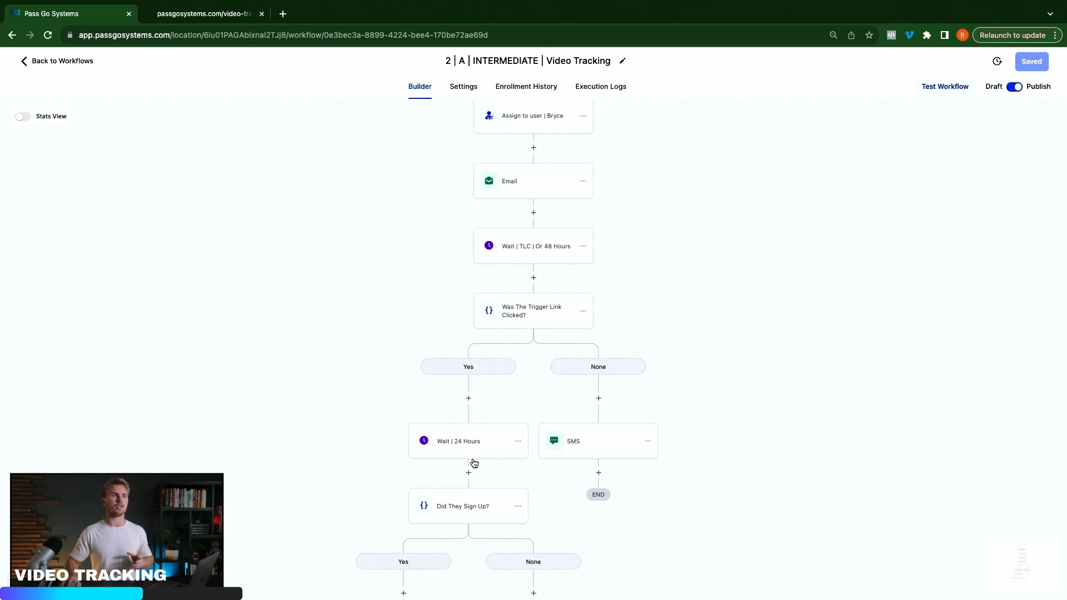
Open the Did They Sign Up? condition and clear the criterion in its Yes branch
{"action": "scroll", "coordinate": [473, 463], "scroll_direction": "down", "scroll_amount": 2}
{"action": "scroll", "coordinate": [473, 467], "scroll_direction": "down", "scroll_amount": 5}
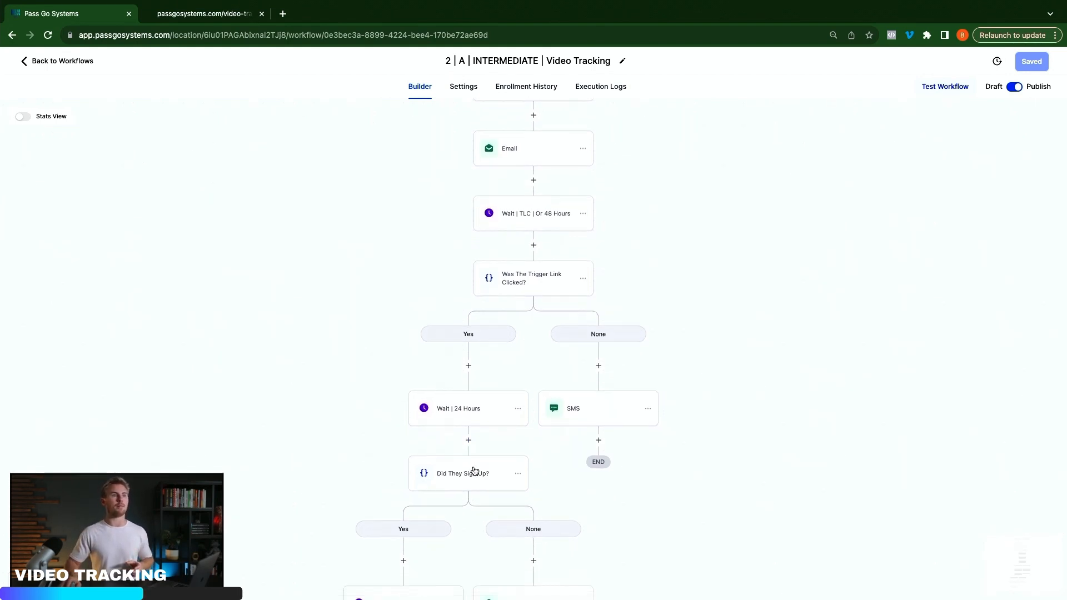
{"action": "left_click", "coordinate": [471, 424]}
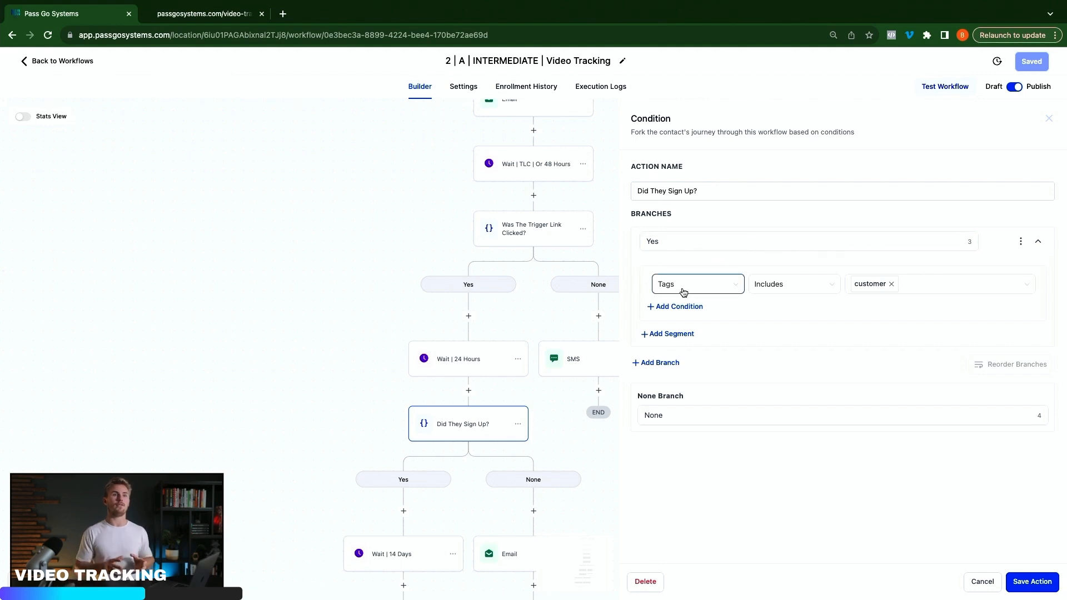
{"action": "left_click", "coordinate": [729, 288]}
{"action": "scroll", "coordinate": [693, 341], "scroll_direction": "up", "scroll_amount": 5}
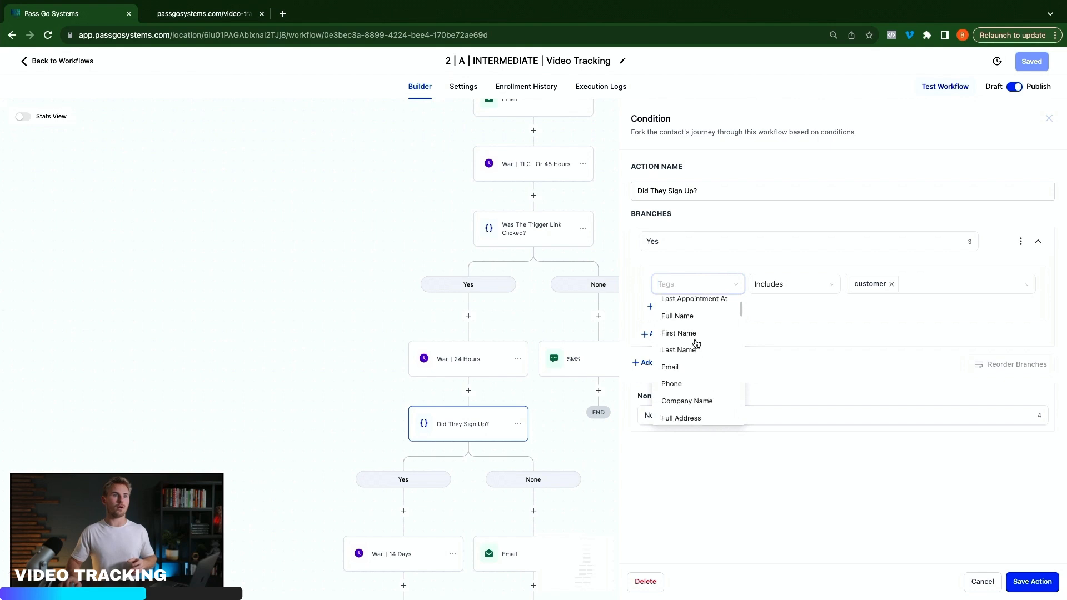
{"action": "left_click", "coordinate": [694, 308]}
{"action": "left_click", "coordinate": [698, 285]}
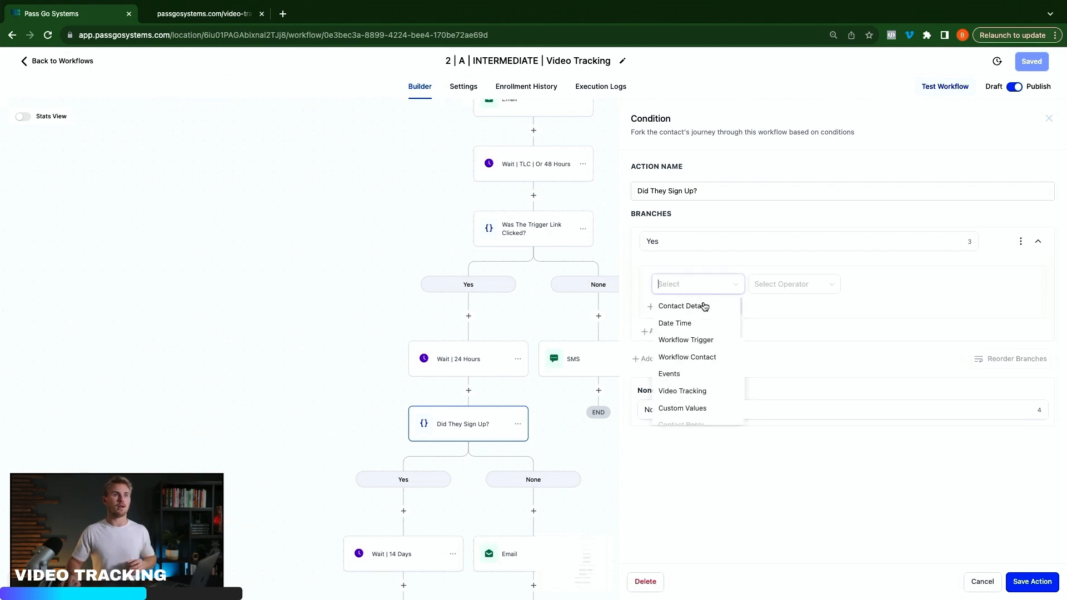
Set the Yes branch criterion of Did They Sign Up? to Tags from the contact details, Includes, customer
{"action": "left_click", "coordinate": [686, 306]}
{"action": "scroll", "coordinate": [696, 371], "scroll_direction": "down", "scroll_amount": 3}
{"action": "scroll", "coordinate": [695, 370], "scroll_direction": "down", "scroll_amount": 5}
{"action": "left_click", "coordinate": [689, 412]}
{"action": "left_click", "coordinate": [780, 282]}
{"action": "left_click", "coordinate": [770, 306]}
{"action": "left_click", "coordinate": [911, 293]}
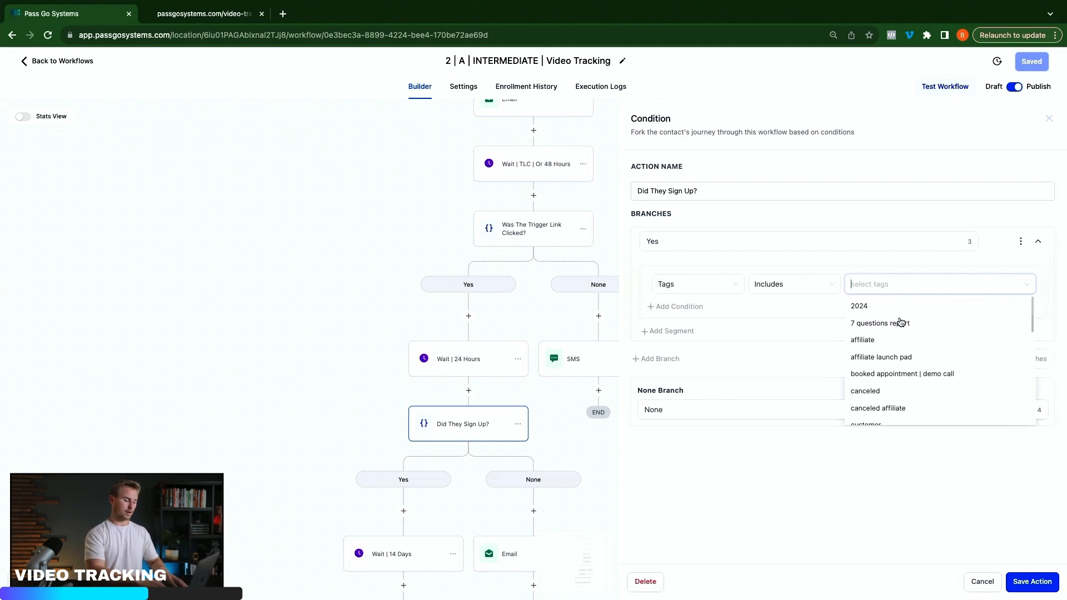
{"action": "type", "text": "cus"}
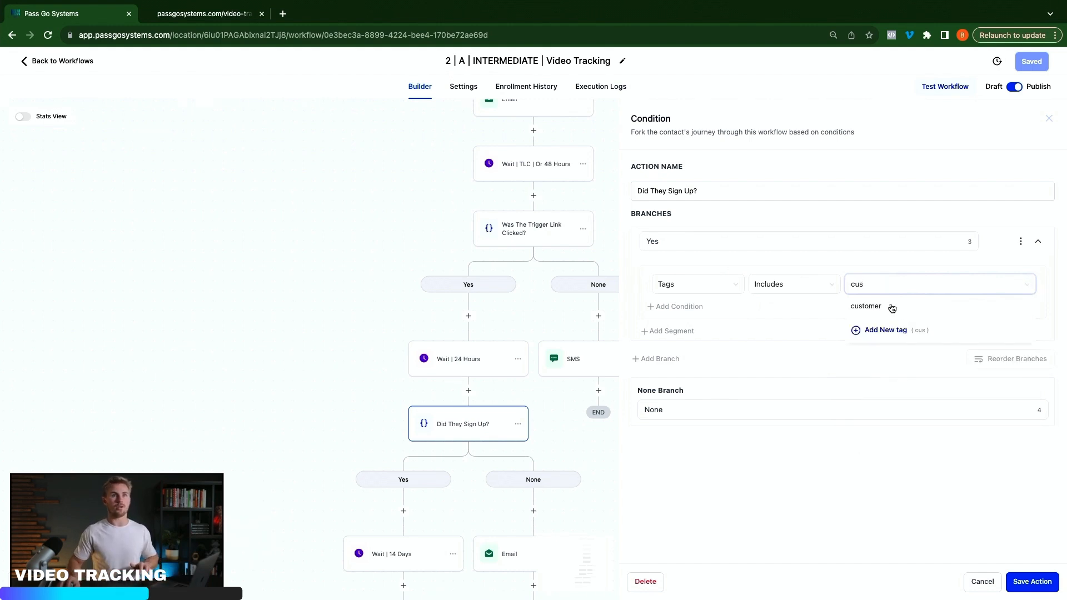
{"action": "left_click", "coordinate": [891, 308]}
{"action": "left_click", "coordinate": [796, 314]}
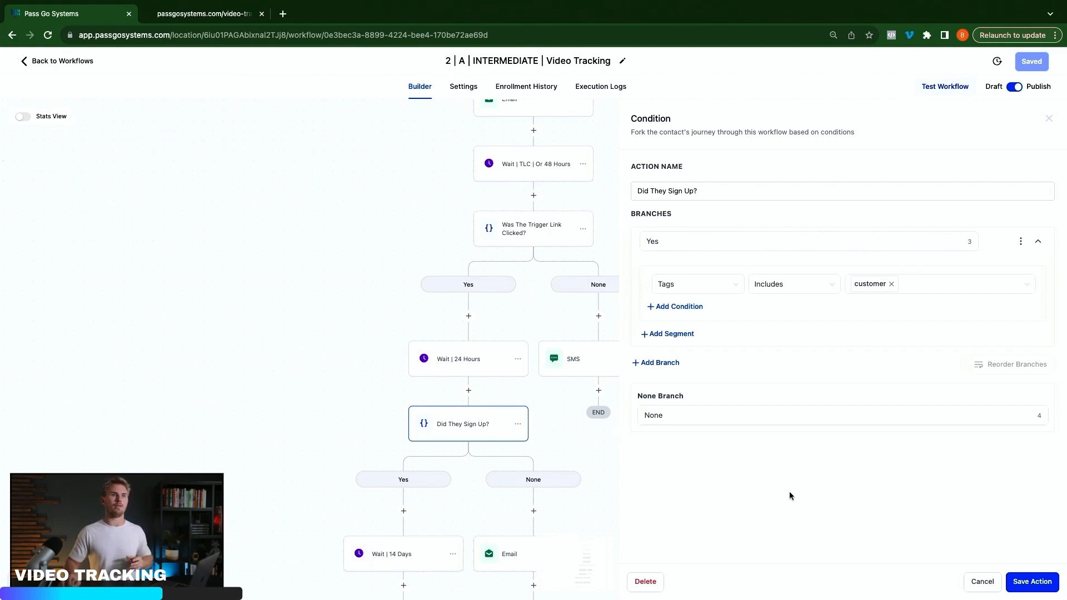
Save the Did They Sign Up? condition, and inspect the Wait | 14 Days action on its Yes branch without changing it
{"action": "left_click", "coordinate": [1033, 581]}
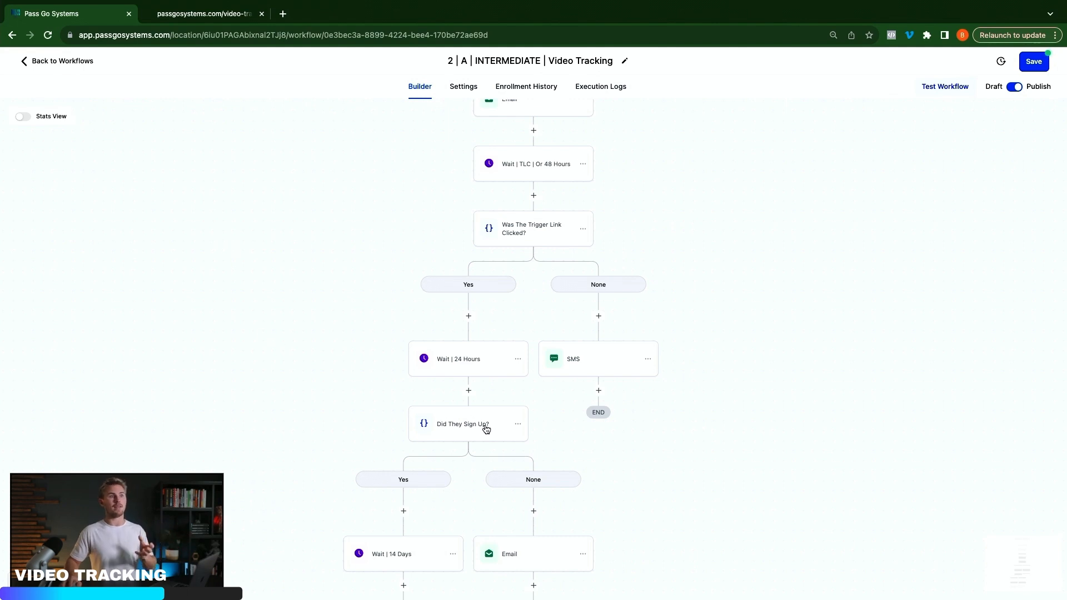
{"action": "scroll", "coordinate": [428, 465], "scroll_direction": "down", "scroll_amount": 3}
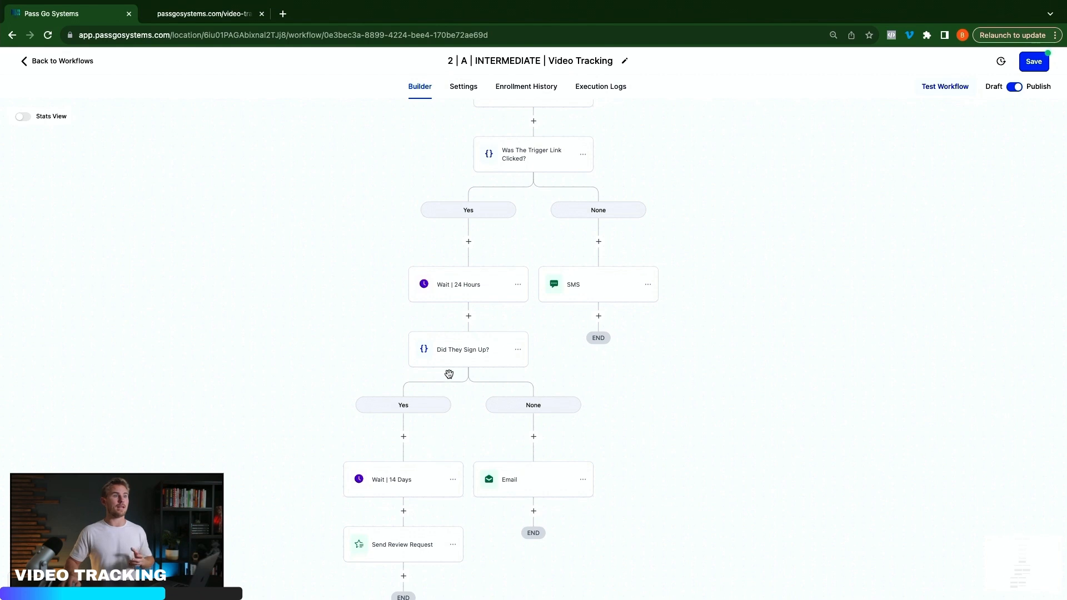
{"action": "left_click", "coordinate": [399, 485]}
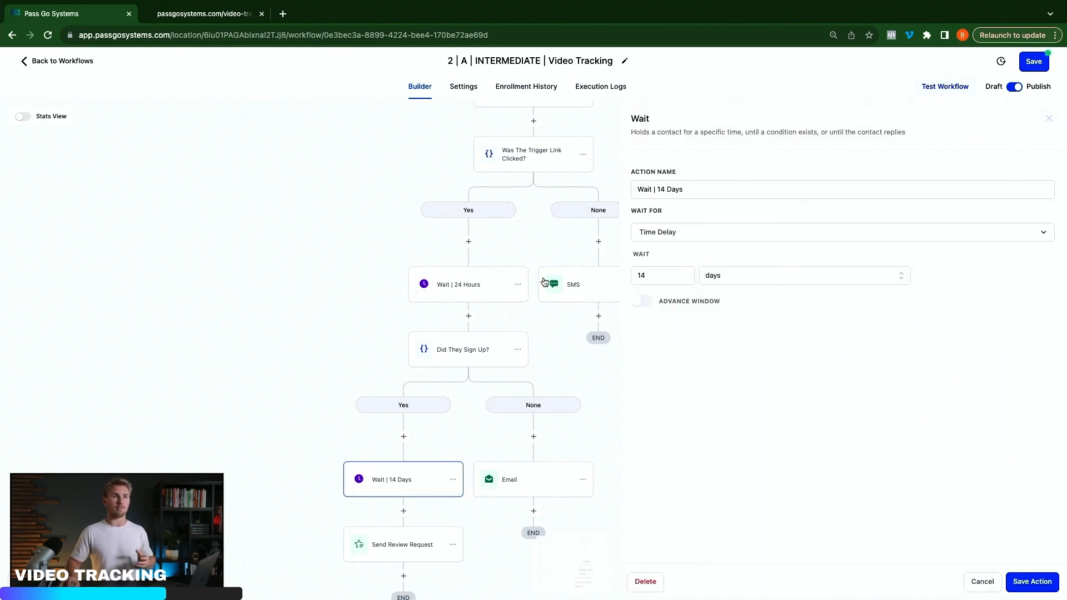
{"action": "left_click", "coordinate": [237, 354]}
Inspect the Send Review Request action and its review type options, and close it without changes
{"action": "scroll", "coordinate": [311, 444], "scroll_direction": "down", "scroll_amount": 1}
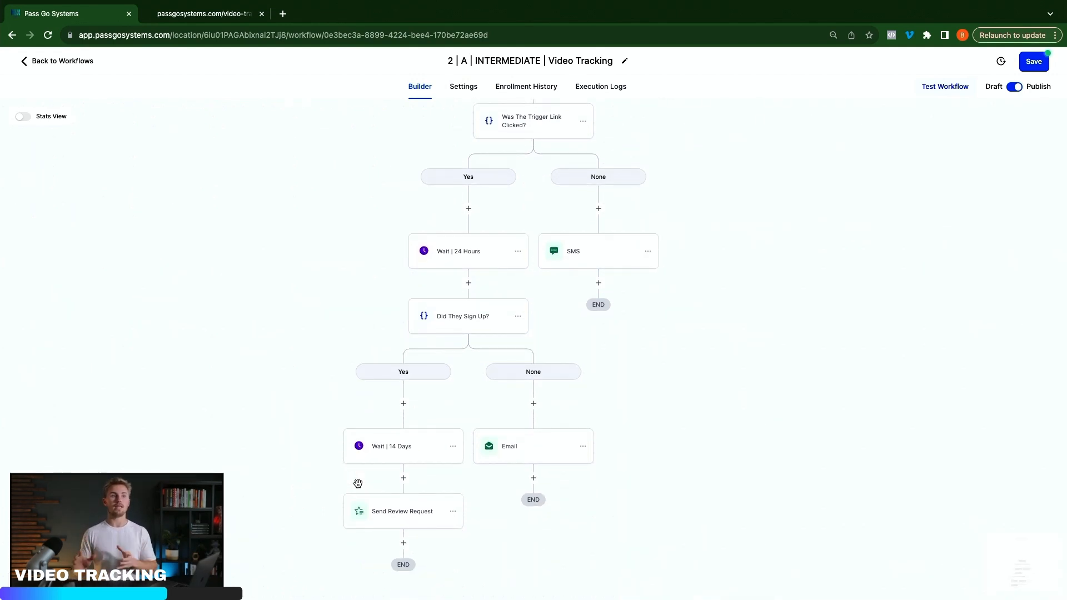
{"action": "left_click", "coordinate": [418, 513]}
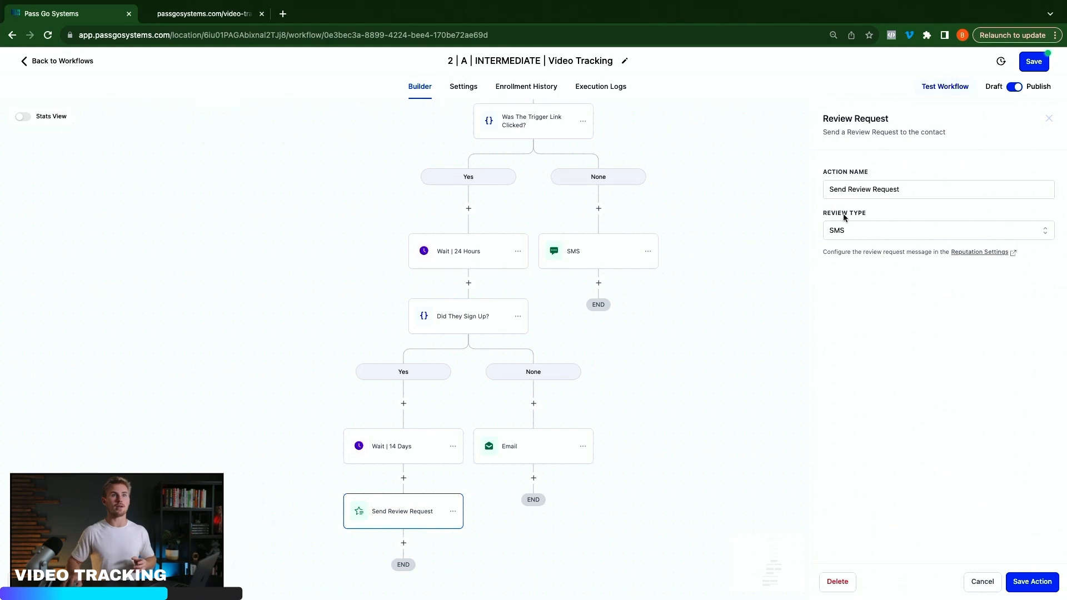
{"action": "left_click", "coordinate": [875, 235]}
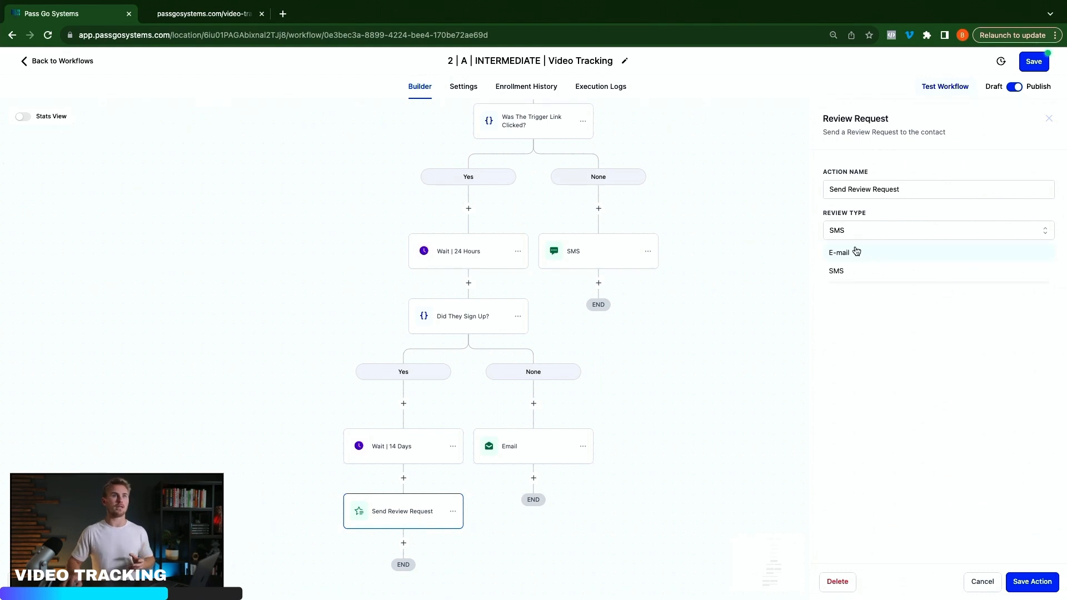
{"action": "left_click", "coordinate": [771, 283]}
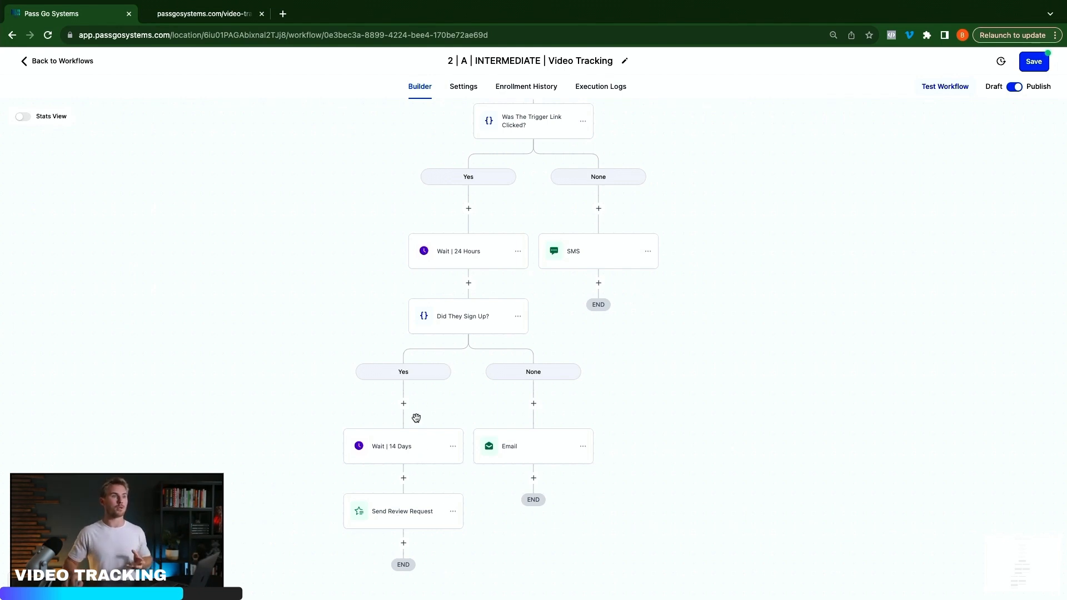
{"action": "left_click", "coordinate": [390, 516]}
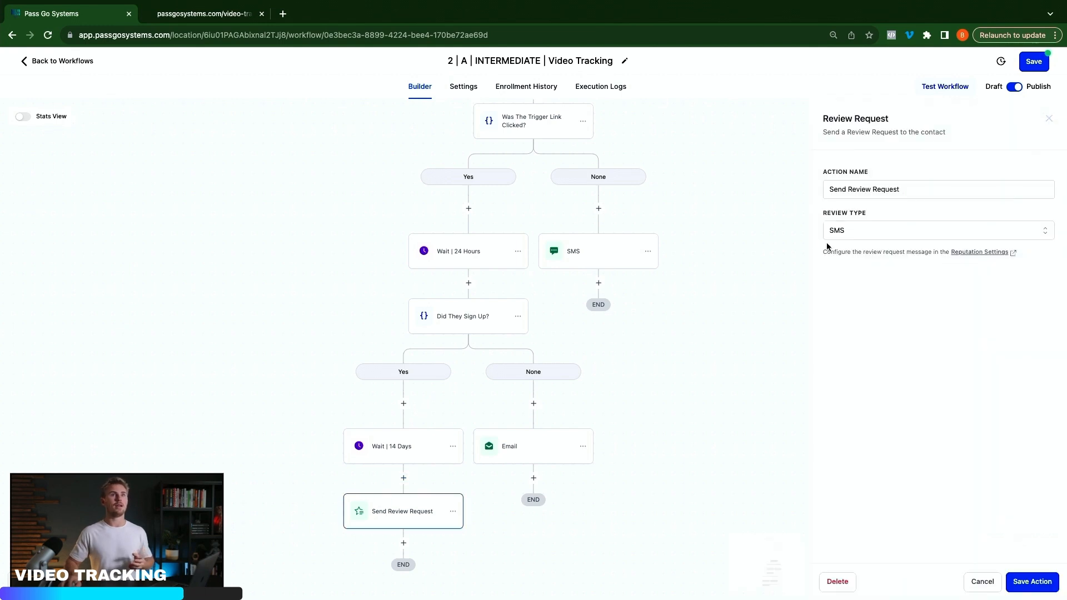
{"action": "left_click", "coordinate": [1048, 118]}
Search the available actions for "rev" below Send Review Request, and close the list without adding an action
{"action": "left_click", "coordinate": [403, 544]}
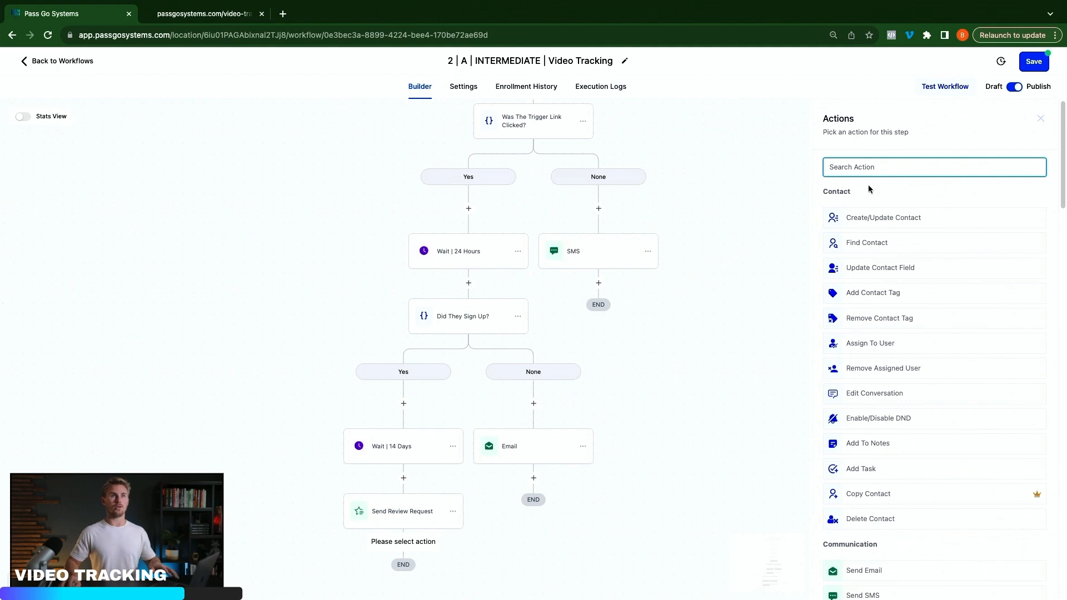
{"action": "type", "text": "rev"}
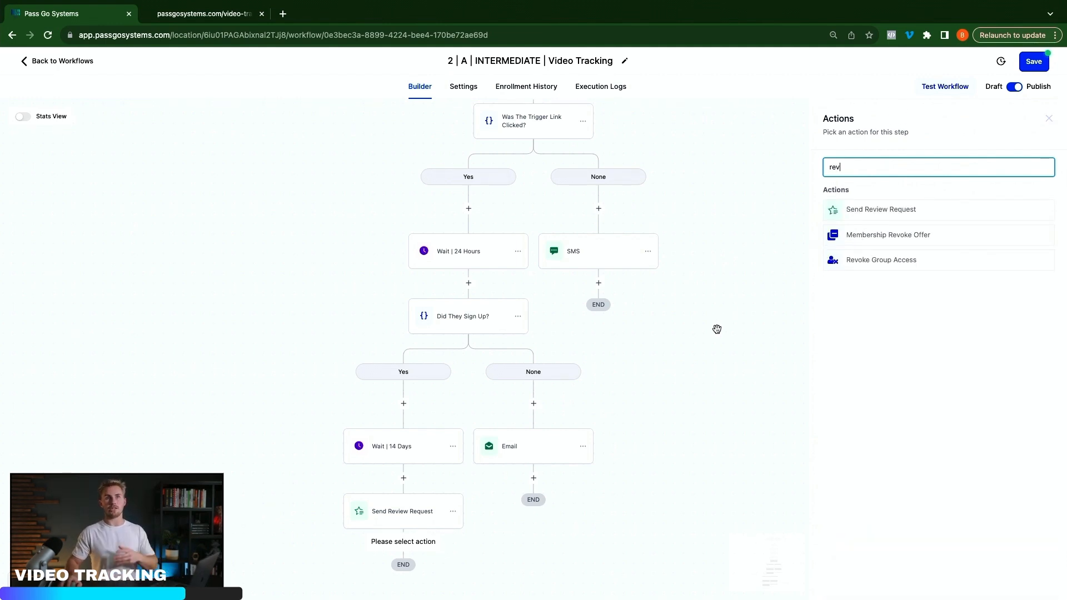
{"action": "left_click", "coordinate": [727, 352]}
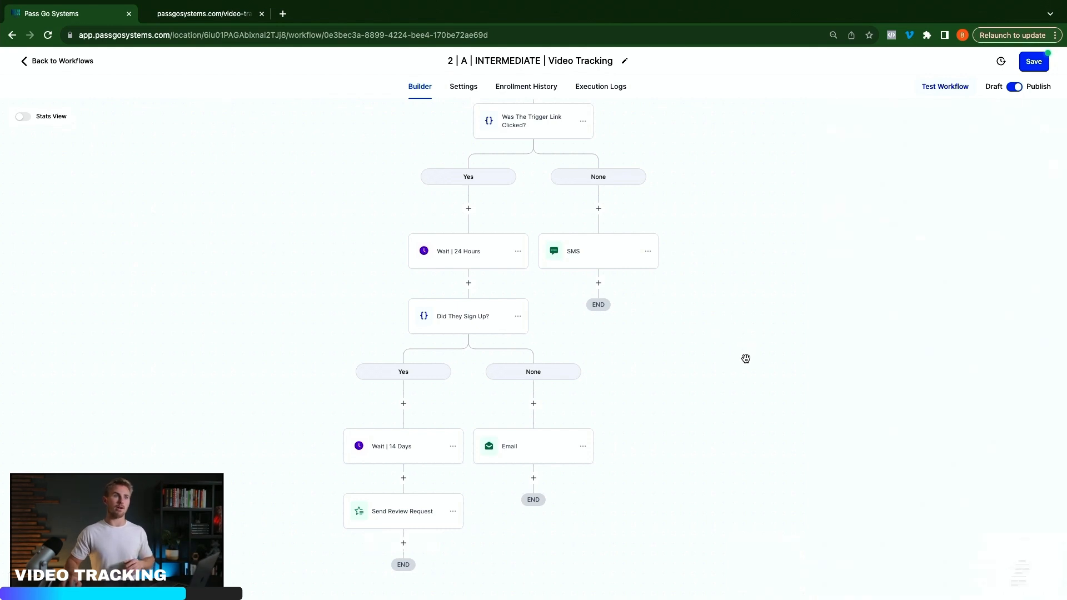
Review the branches below Was The Trigger Link Clicked?, and open the Email on the None branch of Did They Sign Up?
{"action": "scroll", "coordinate": [576, 274], "scroll_direction": "up", "scroll_amount": 3}
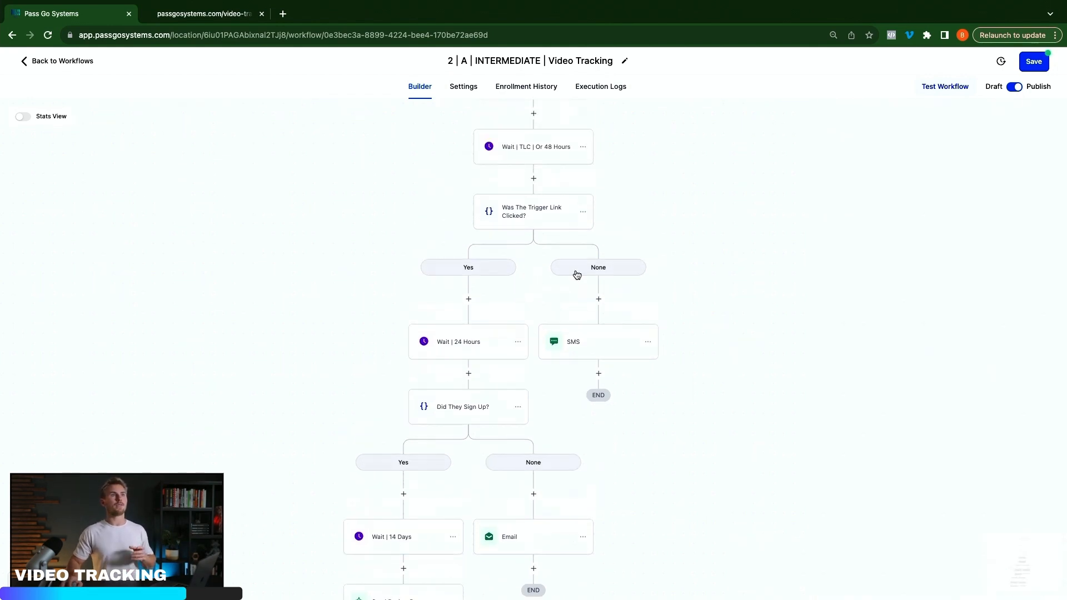
{"action": "scroll", "coordinate": [577, 274], "scroll_direction": "down", "scroll_amount": 3}
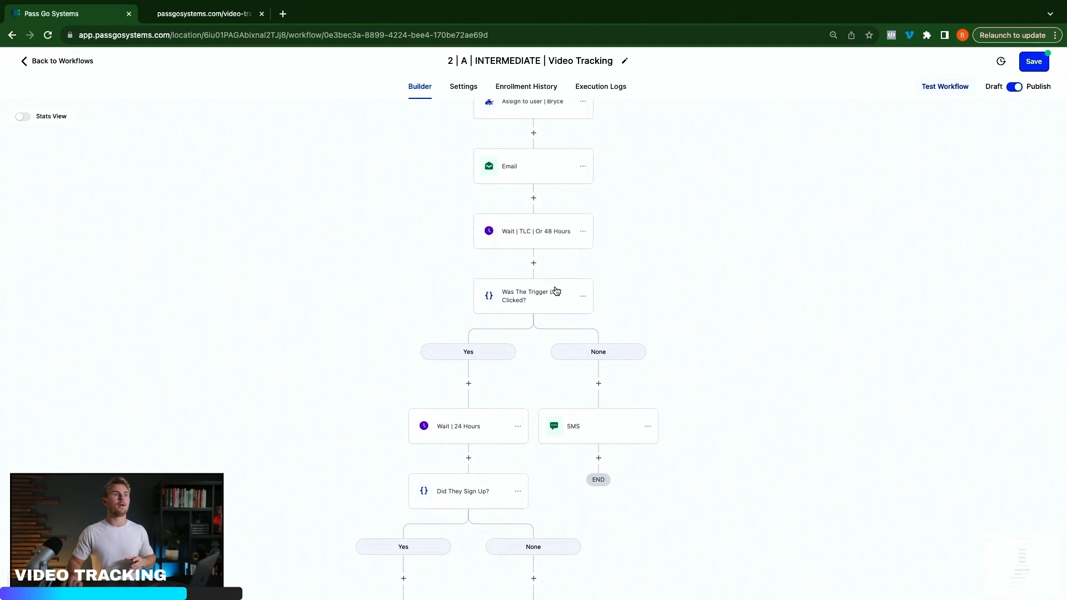
{"action": "scroll", "coordinate": [498, 312], "scroll_direction": "down", "scroll_amount": 1}
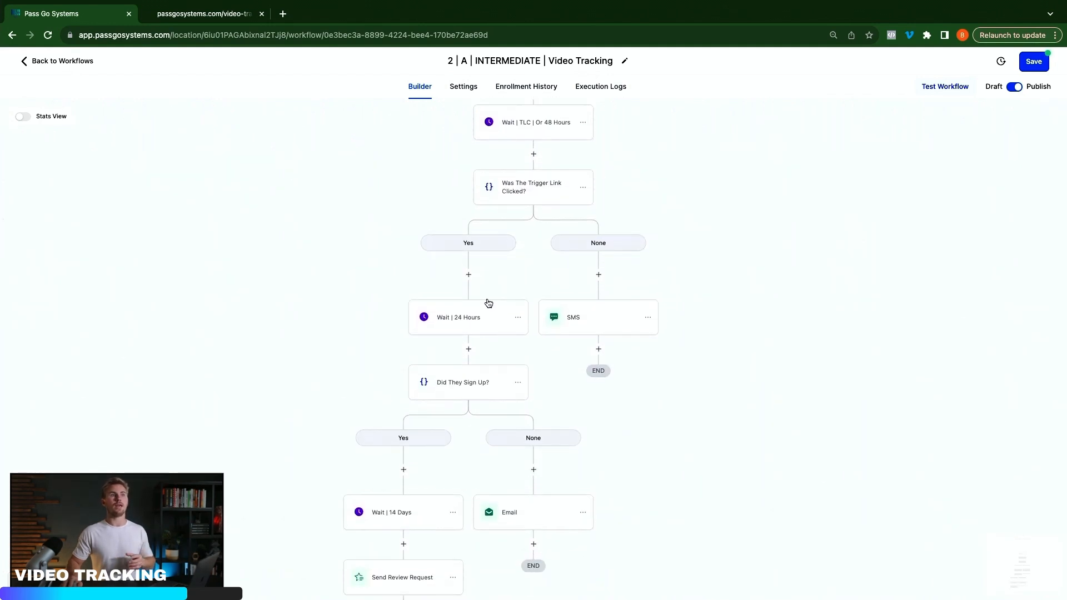
{"action": "scroll", "coordinate": [485, 301], "scroll_direction": "down", "scroll_amount": 3}
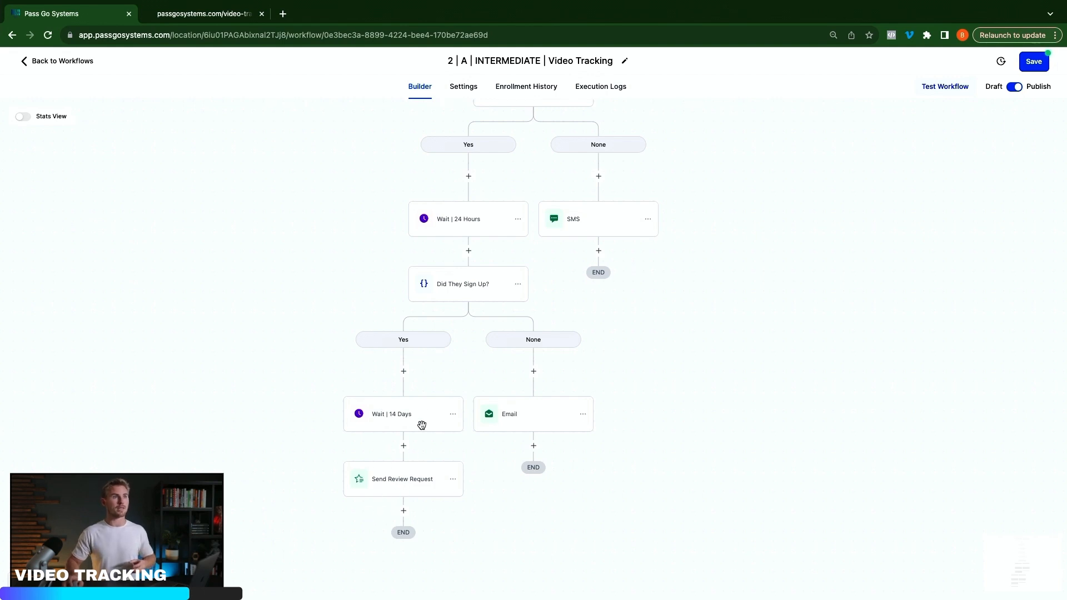
{"action": "scroll", "coordinate": [474, 299], "scroll_direction": "up", "scroll_amount": 1}
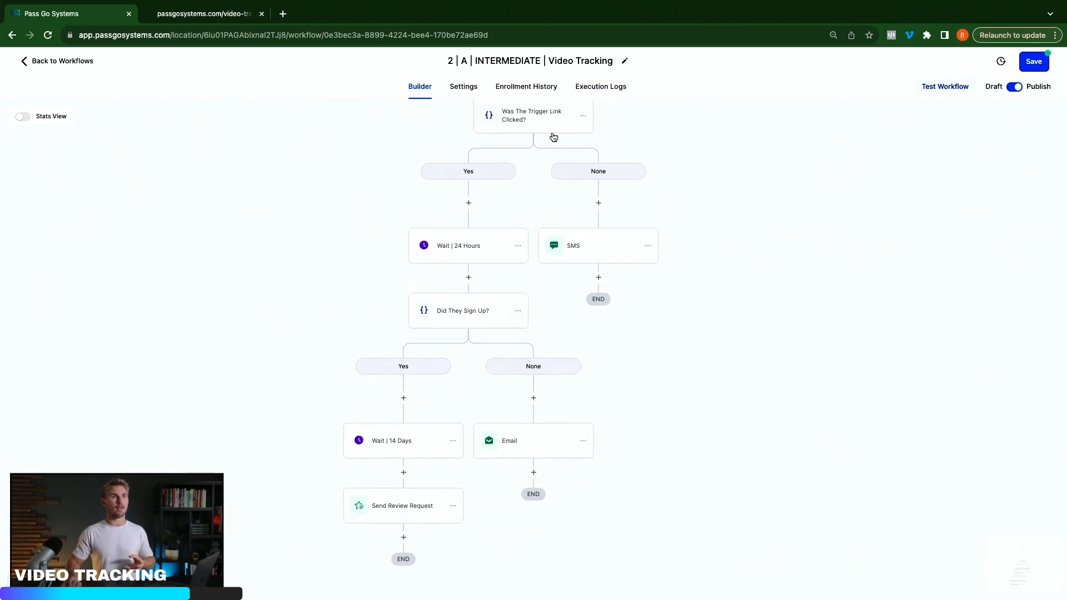
{"action": "left_click", "coordinate": [527, 446]}
Compare the None branch Email with the first Email and the wait and condition above it, and close it without changes
{"action": "scroll", "coordinate": [545, 211], "scroll_direction": "up", "scroll_amount": 4}
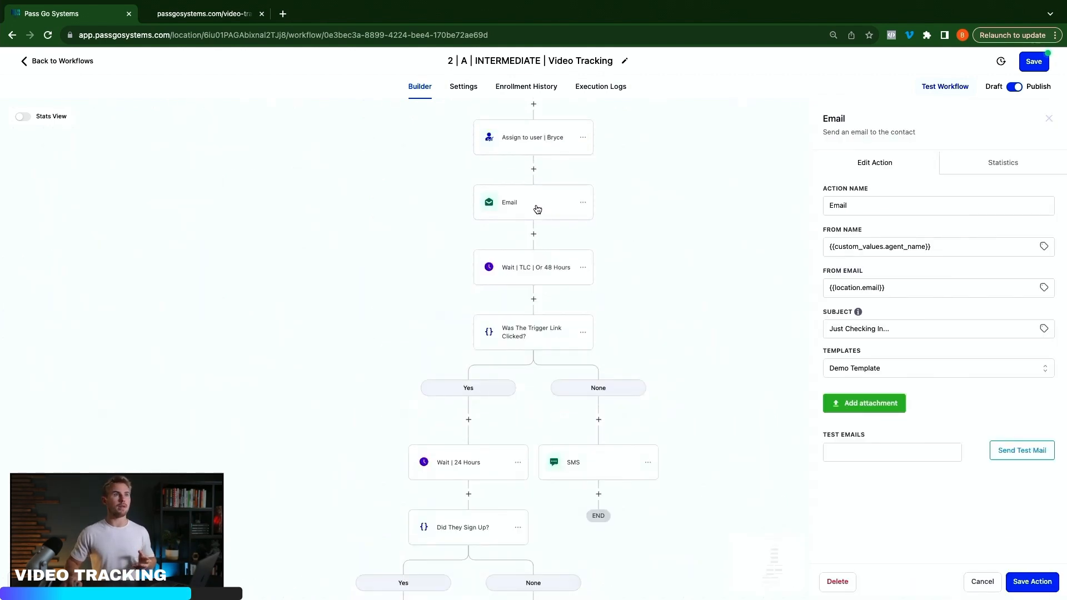
{"action": "scroll", "coordinate": [520, 340], "scroll_direction": "down", "scroll_amount": 1}
{"action": "scroll", "coordinate": [521, 340], "scroll_direction": "down", "scroll_amount": 4}
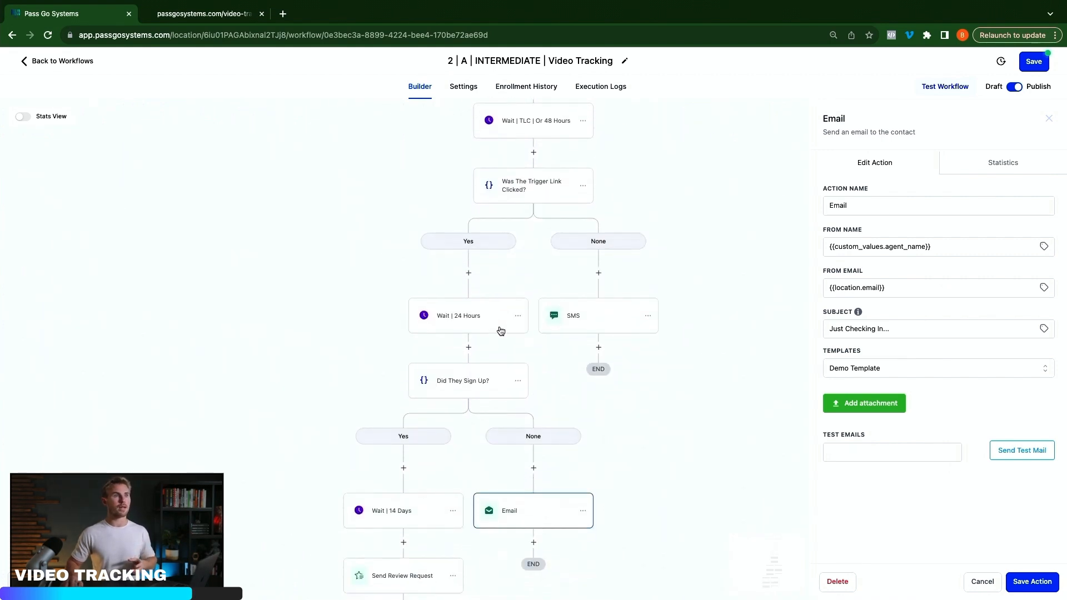
{"action": "scroll", "coordinate": [481, 337], "scroll_direction": "down", "scroll_amount": 1}
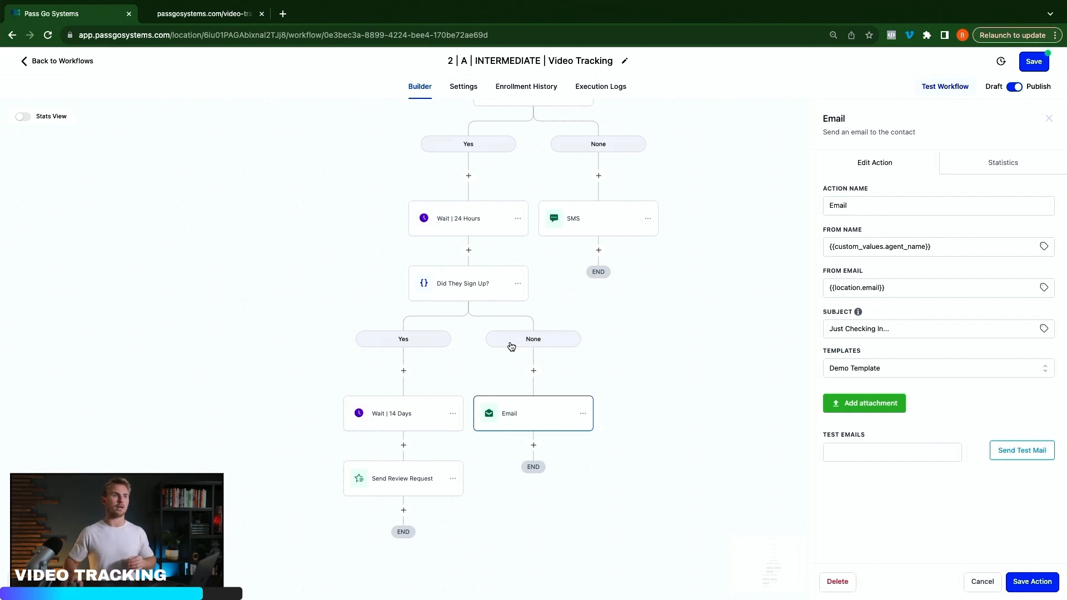
{"action": "scroll", "coordinate": [516, 377], "scroll_direction": "up", "scroll_amount": 2}
{"action": "scroll", "coordinate": [514, 372], "scroll_direction": "up", "scroll_amount": 9}
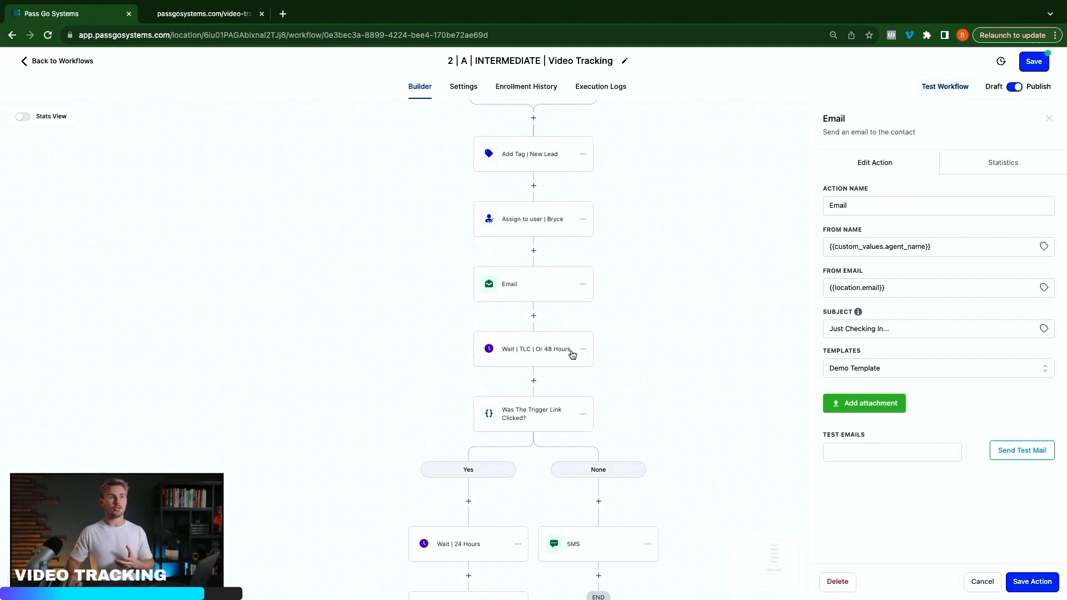
{"action": "scroll", "coordinate": [571, 353], "scroll_direction": "down", "scroll_amount": 1}
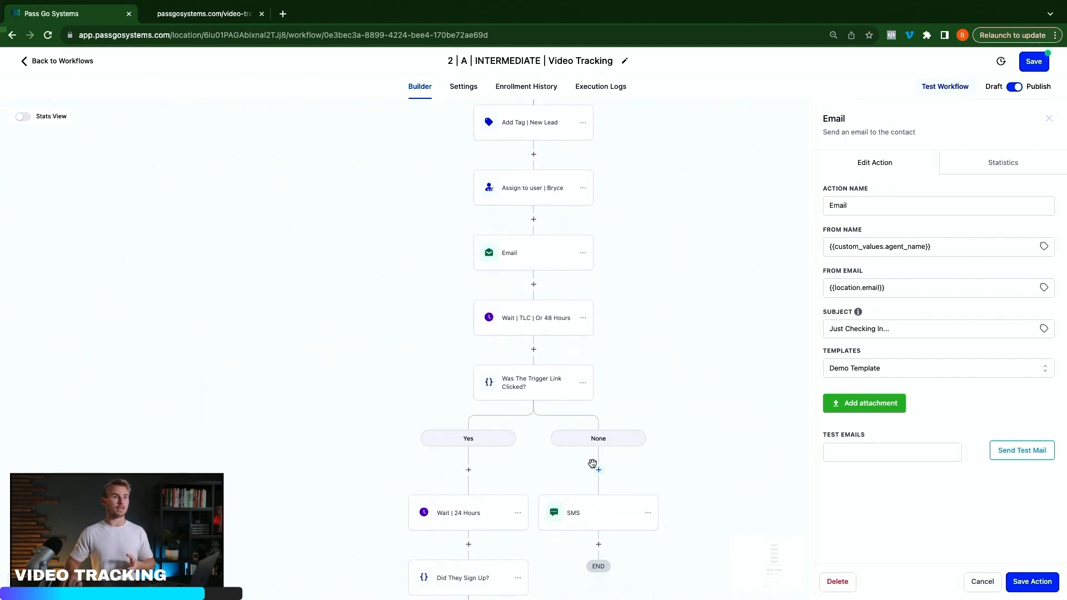
{"action": "scroll", "coordinate": [639, 462], "scroll_direction": "down", "scroll_amount": 2}
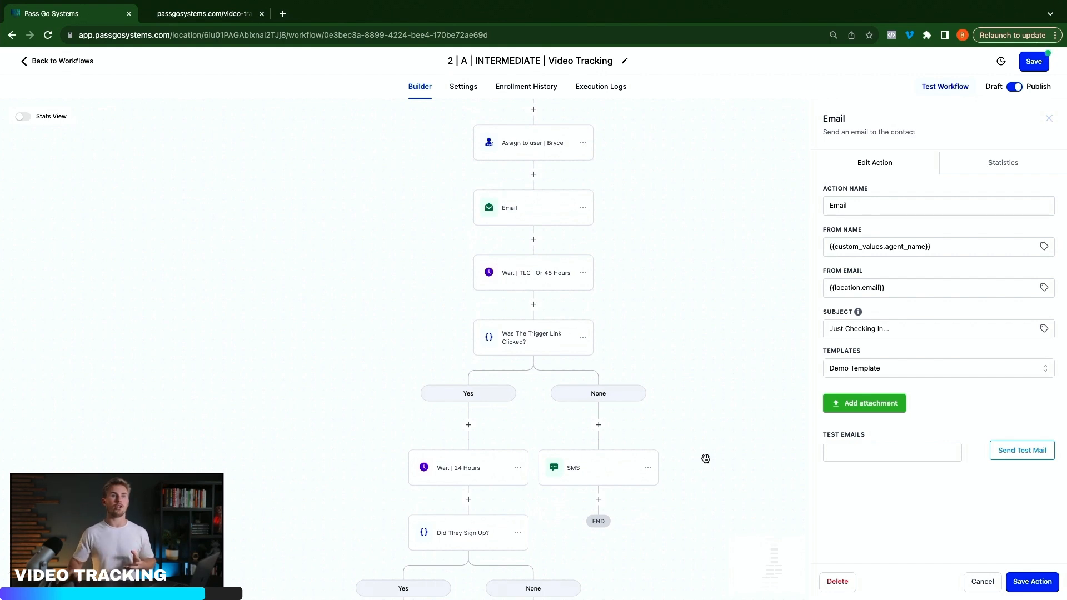
{"action": "left_click", "coordinate": [705, 458]}
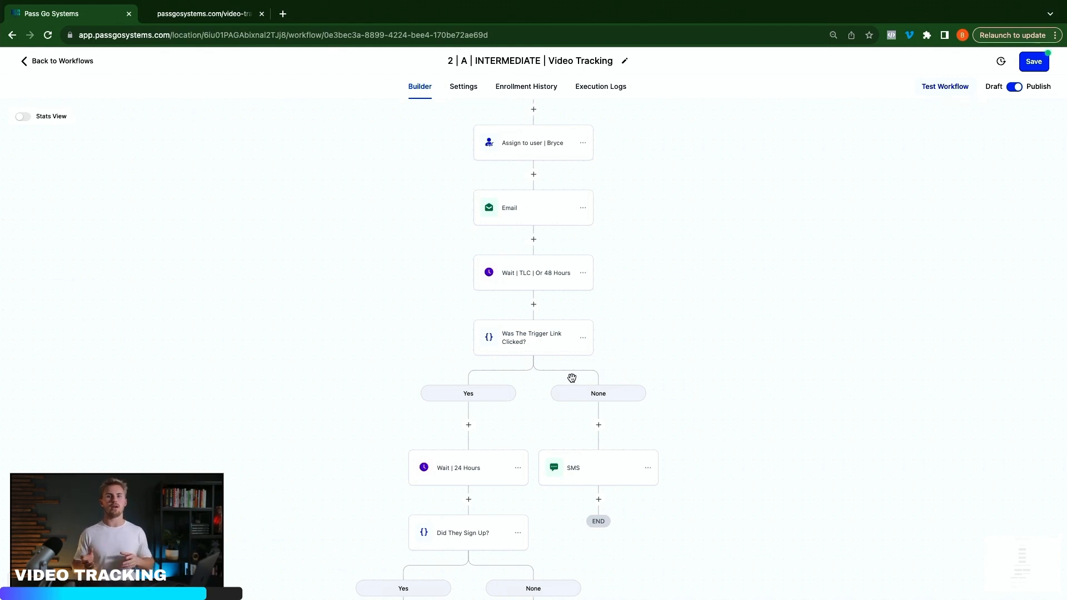
Inspect the SMS message on the None branch of Was The Trigger Link Clicked?, and close it without changes
{"action": "scroll", "coordinate": [572, 378], "scroll_direction": "down", "scroll_amount": 2}
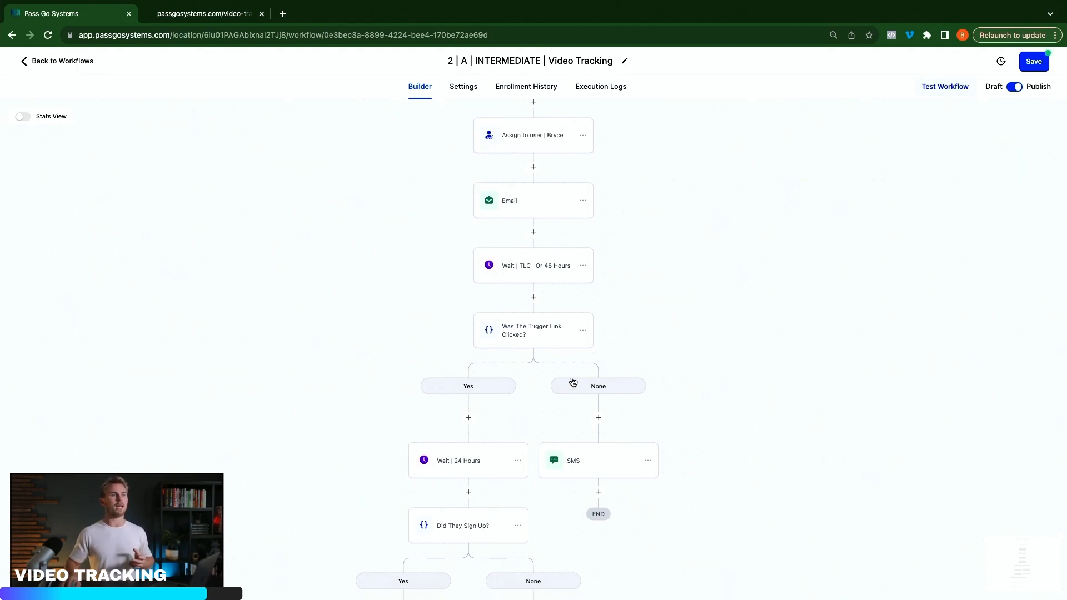
{"action": "scroll", "coordinate": [572, 378], "scroll_direction": "down", "scroll_amount": 1}
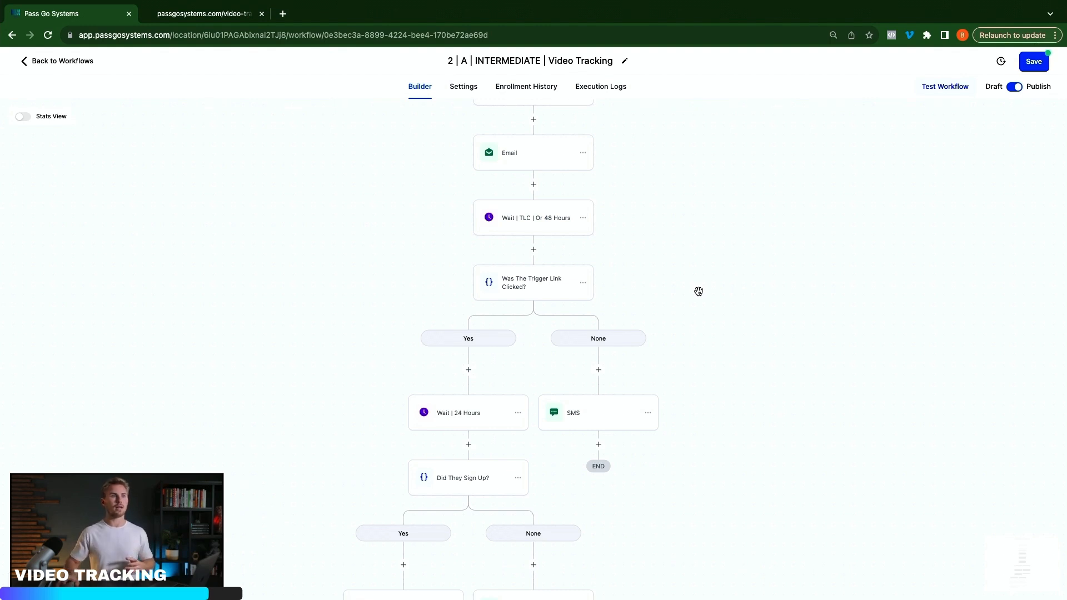
{"action": "left_click", "coordinate": [590, 418]}
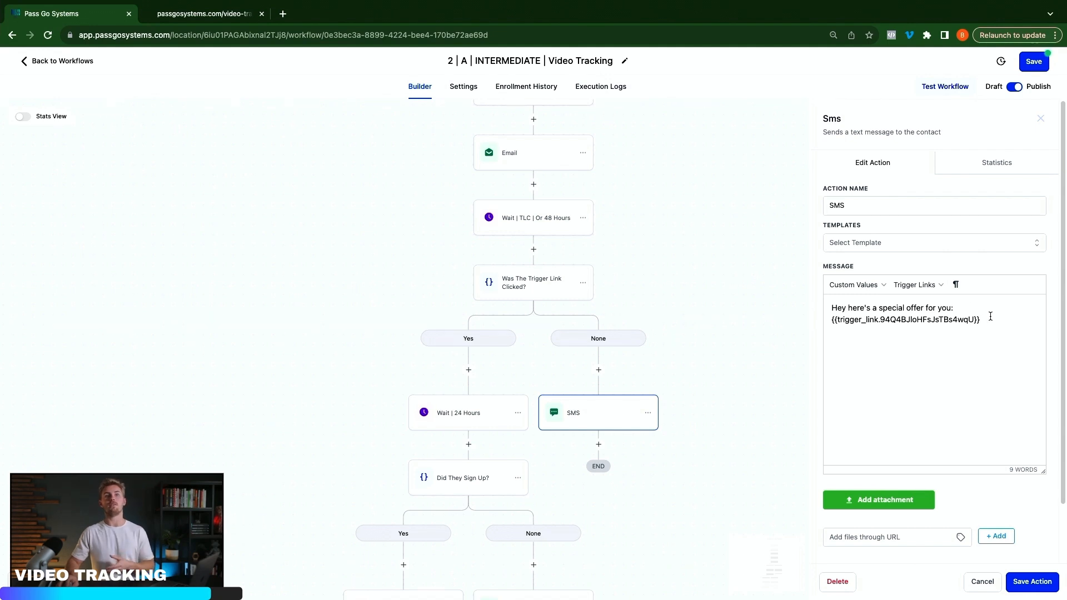
{"action": "left_click", "coordinate": [701, 471]}
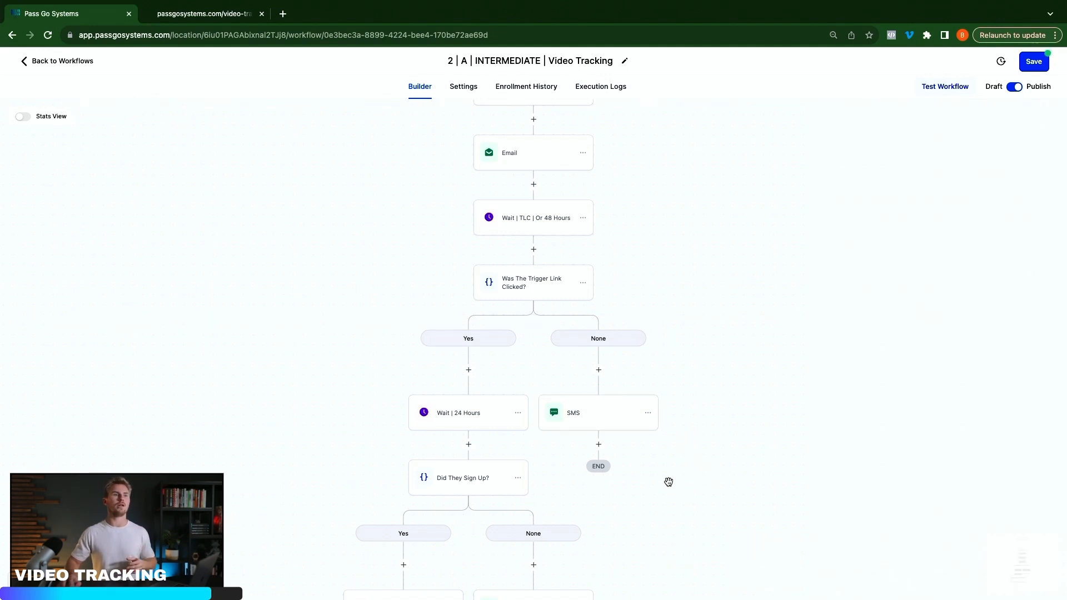
Review the whole Video Tracking workflow from its trigger down through the Yes and None branches
{"action": "scroll", "coordinate": [617, 467], "scroll_direction": "down", "scroll_amount": 3}
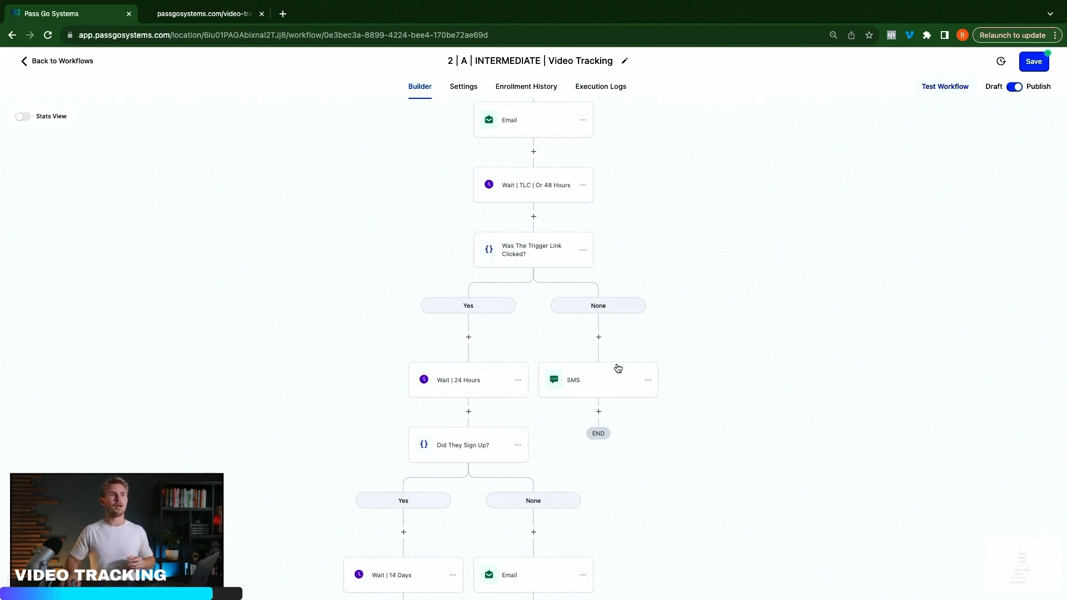
{"action": "scroll", "coordinate": [621, 333], "scroll_direction": "up", "scroll_amount": 5}
{"action": "scroll", "coordinate": [621, 333], "scroll_direction": "up", "scroll_amount": 1}
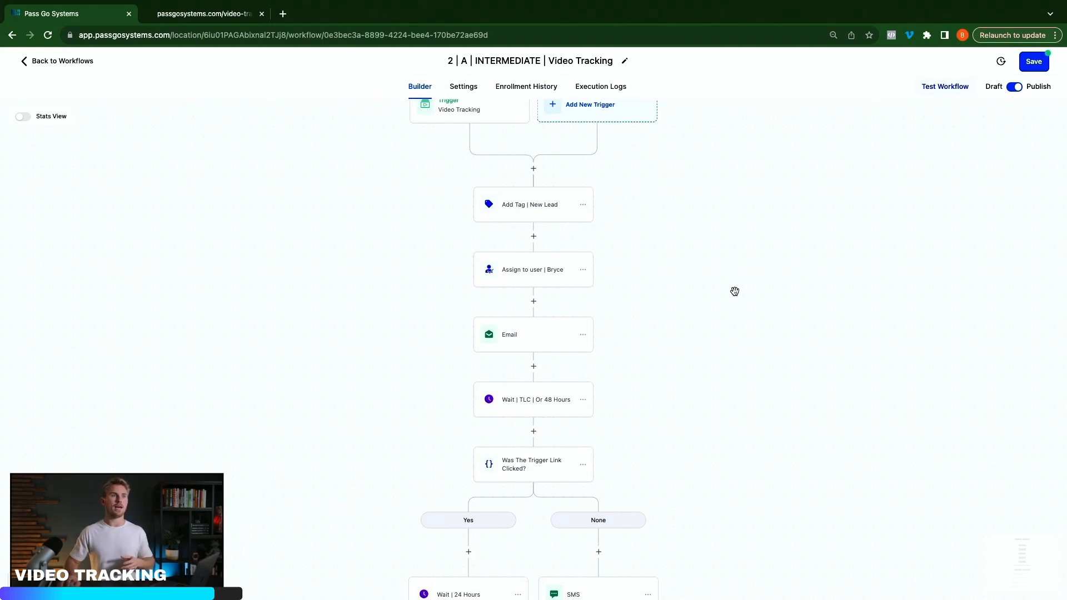
{"action": "scroll", "coordinate": [547, 387], "scroll_direction": "down", "scroll_amount": 1}
{"action": "scroll", "coordinate": [547, 388], "scroll_direction": "down", "scroll_amount": 5}
{"action": "scroll", "coordinate": [548, 388], "scroll_direction": "down", "scroll_amount": 5}
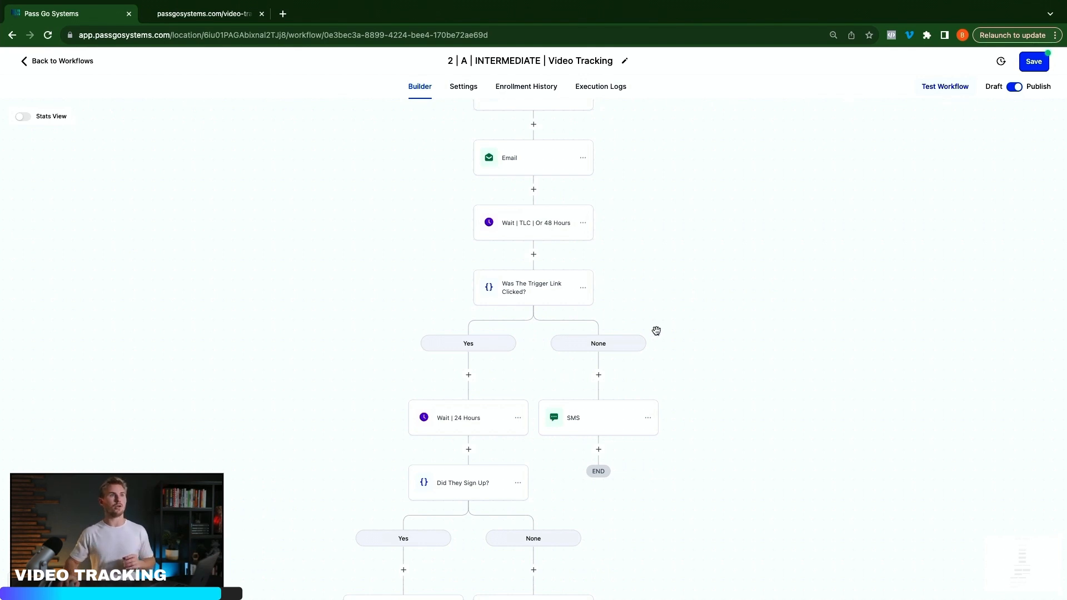
{"action": "scroll", "coordinate": [656, 250], "scroll_direction": "up", "scroll_amount": 2}
{"action": "scroll", "coordinate": [602, 216], "scroll_direction": "up", "scroll_amount": 7}
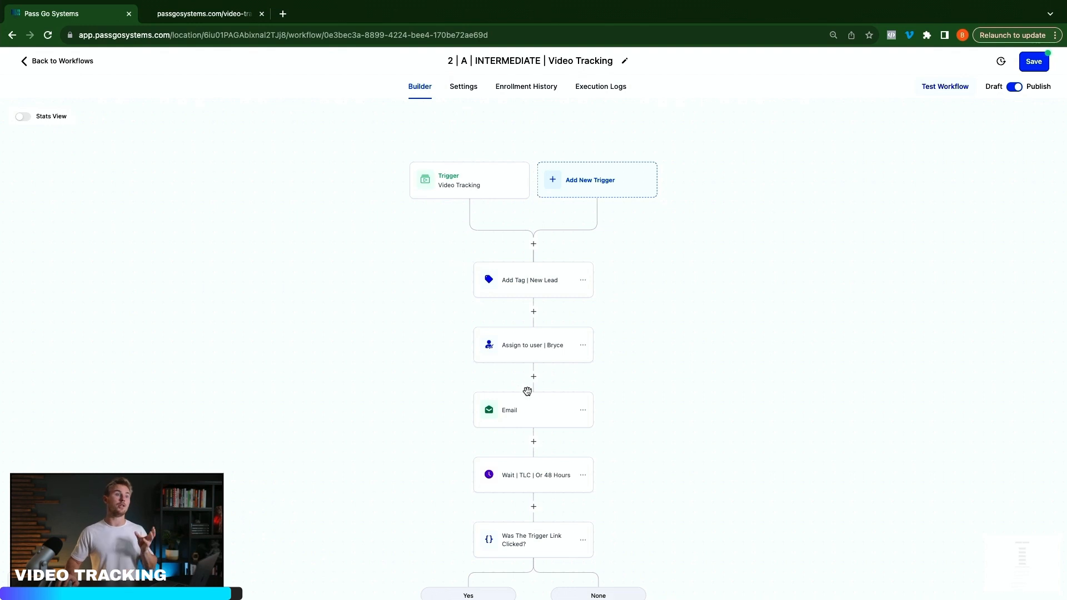
{"action": "scroll", "coordinate": [556, 436], "scroll_direction": "down", "scroll_amount": 2}
{"action": "scroll", "coordinate": [557, 435], "scroll_direction": "down", "scroll_amount": 3}
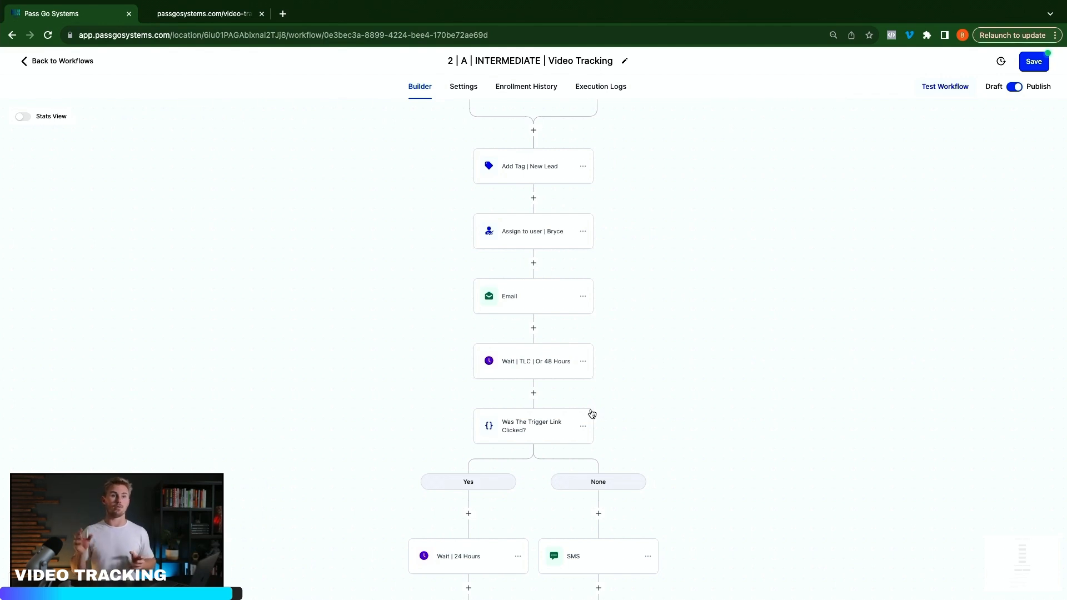
Save the Video Tracking workflow and return to the workflow list
{"action": "scroll", "coordinate": [588, 360], "scroll_direction": "up", "scroll_amount": 4}
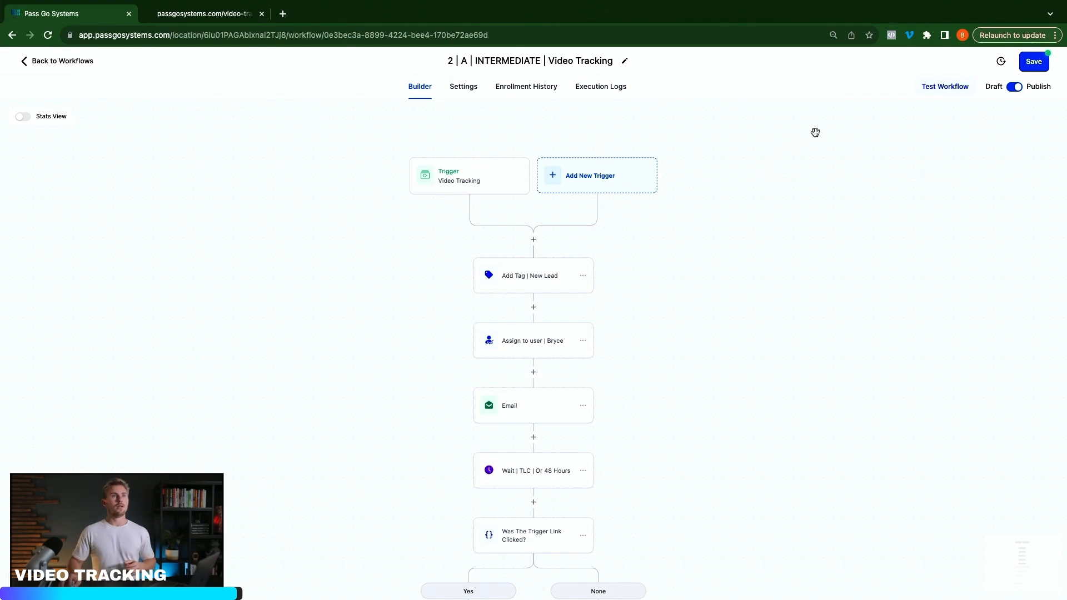
{"action": "left_click", "coordinate": [1036, 66]}
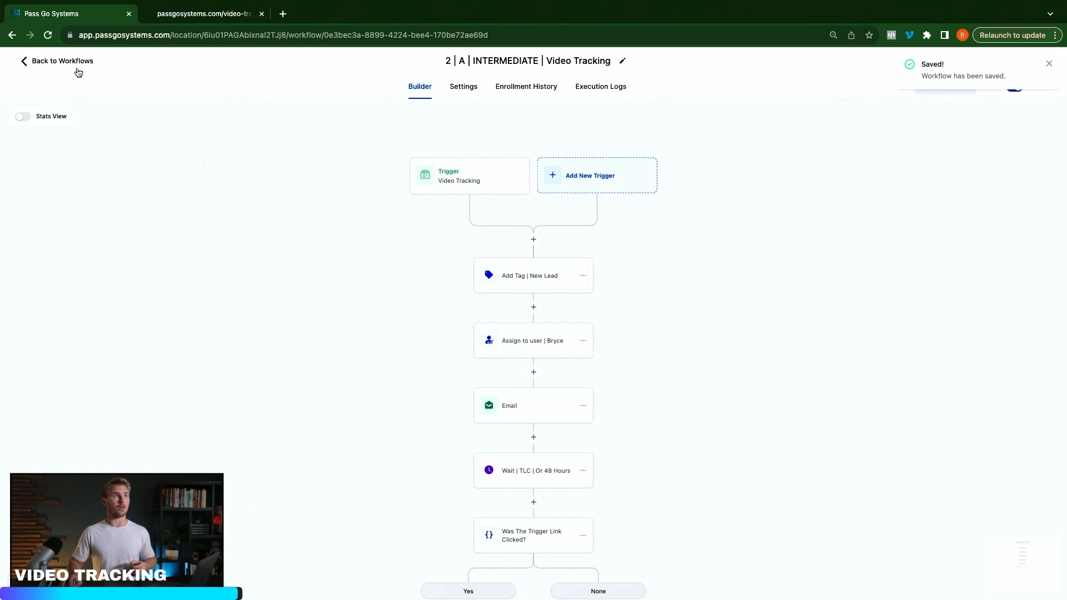
{"action": "left_click", "coordinate": [75, 65]}
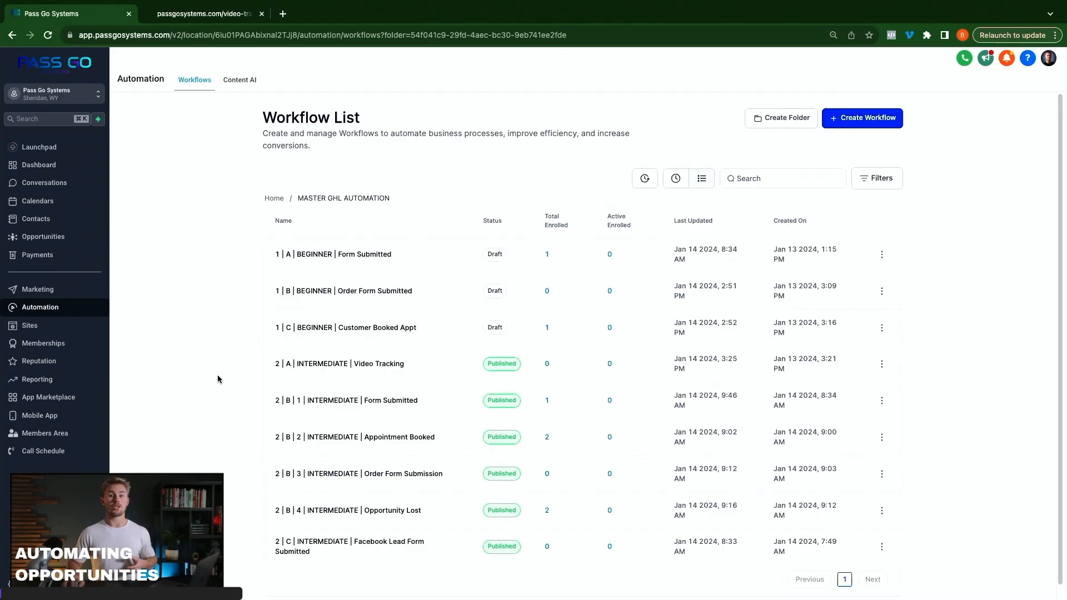
Open DEMO PIPELINE for editing from the opportunity pipelines and review its stages
{"action": "left_click", "coordinate": [44, 236]}
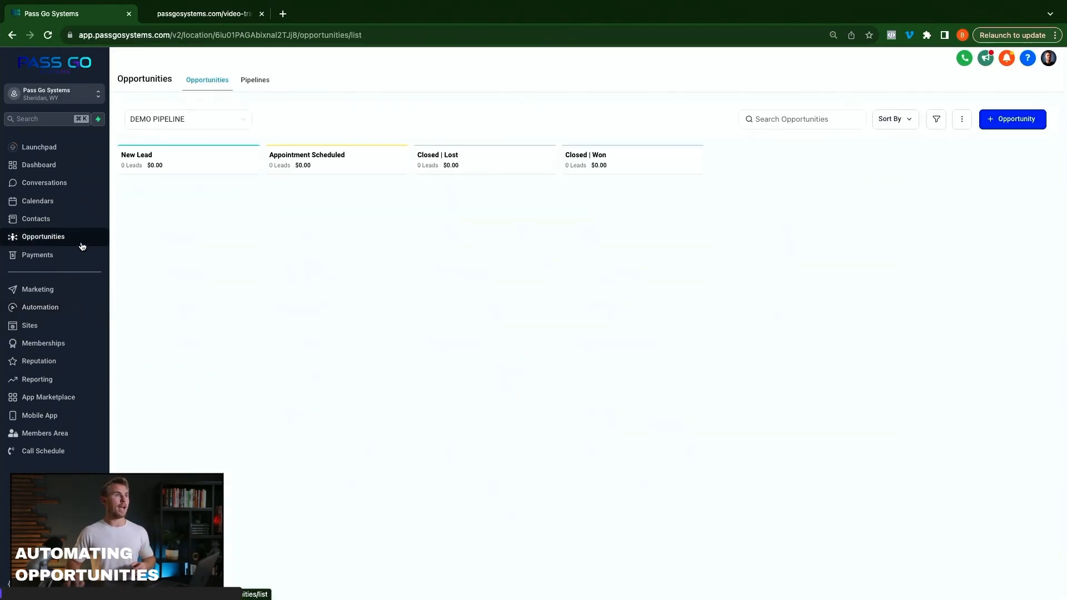
{"action": "left_click", "coordinate": [255, 81]}
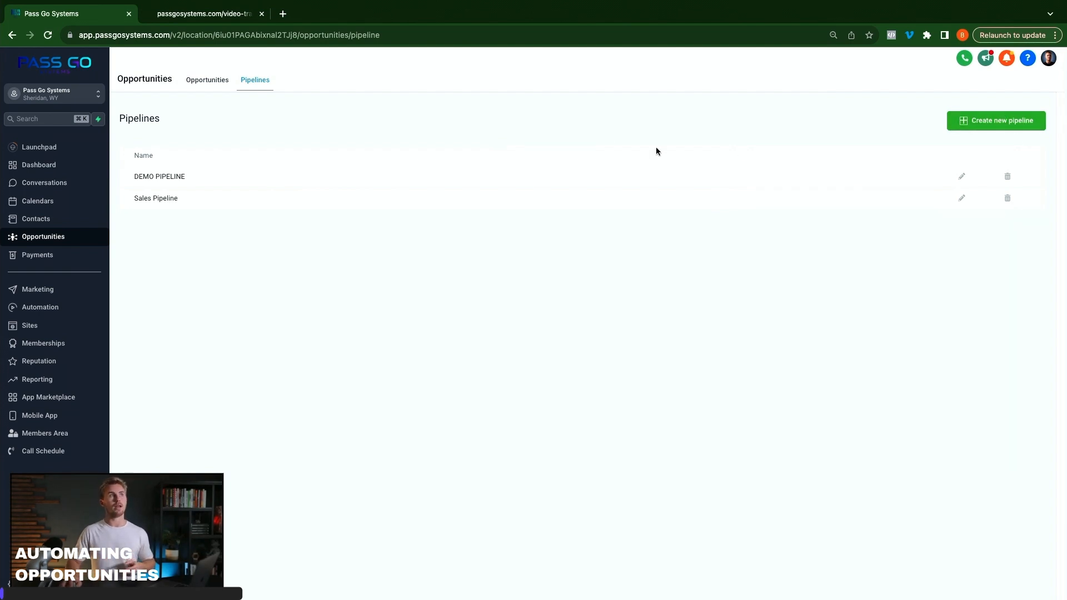
{"action": "left_click", "coordinate": [962, 176]}
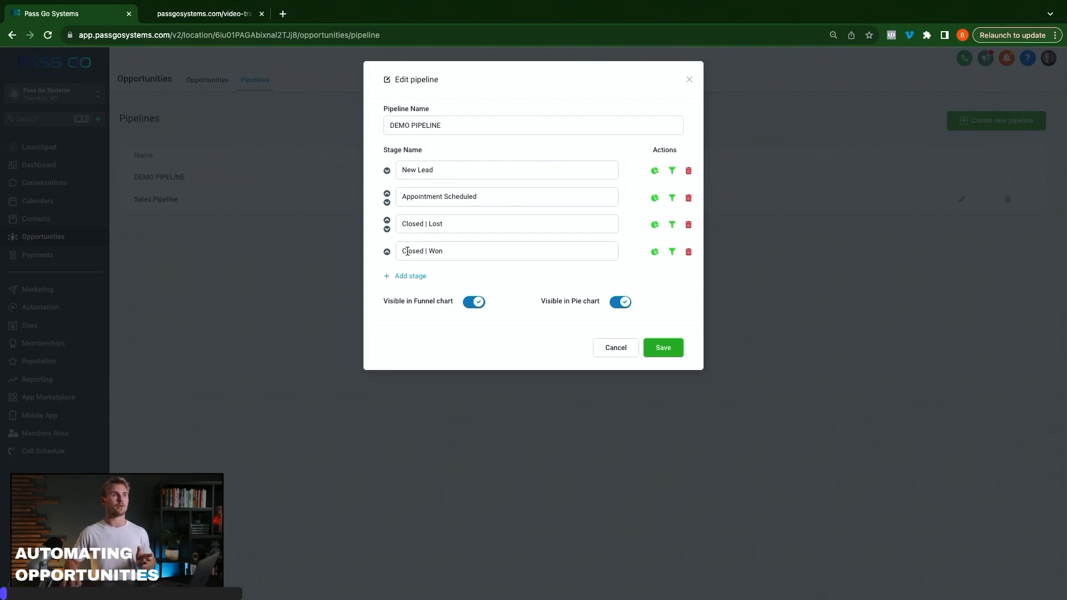
Add a blank stage below Closed | Won in DEMO PIPELINE, delete it again, and save the pipeline
{"action": "left_click", "coordinate": [417, 276]}
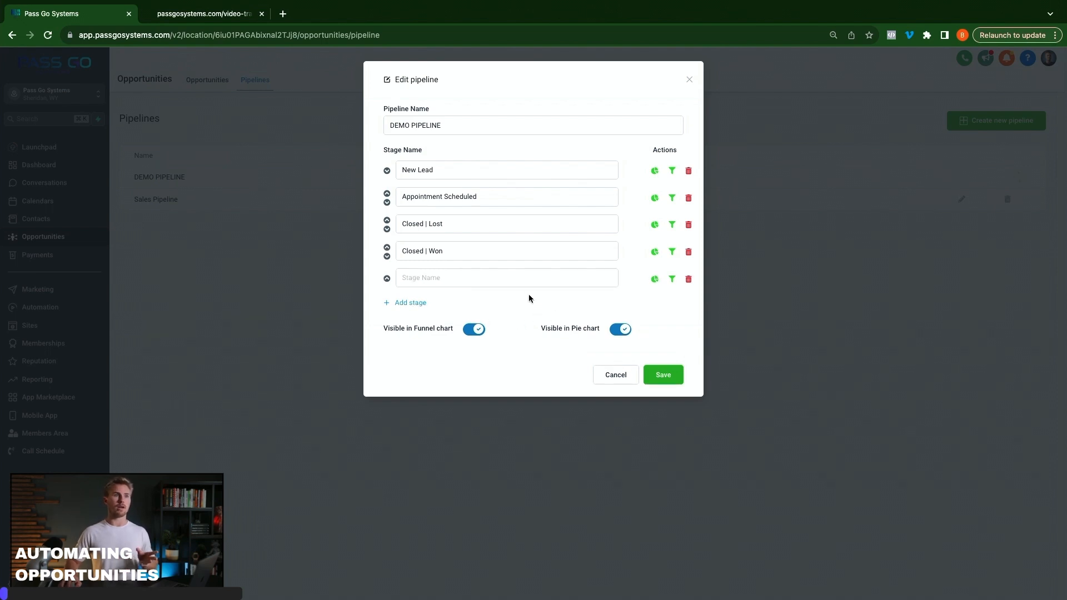
{"action": "left_click", "coordinate": [688, 280]}
{"action": "key", "text": "Return"}
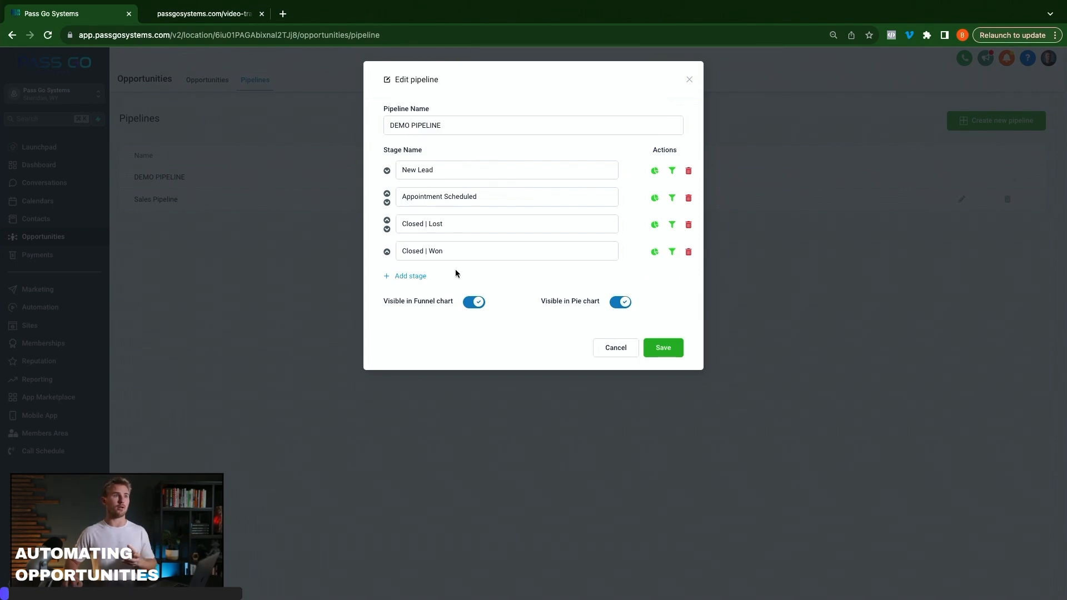
{"action": "left_click", "coordinate": [660, 348]}
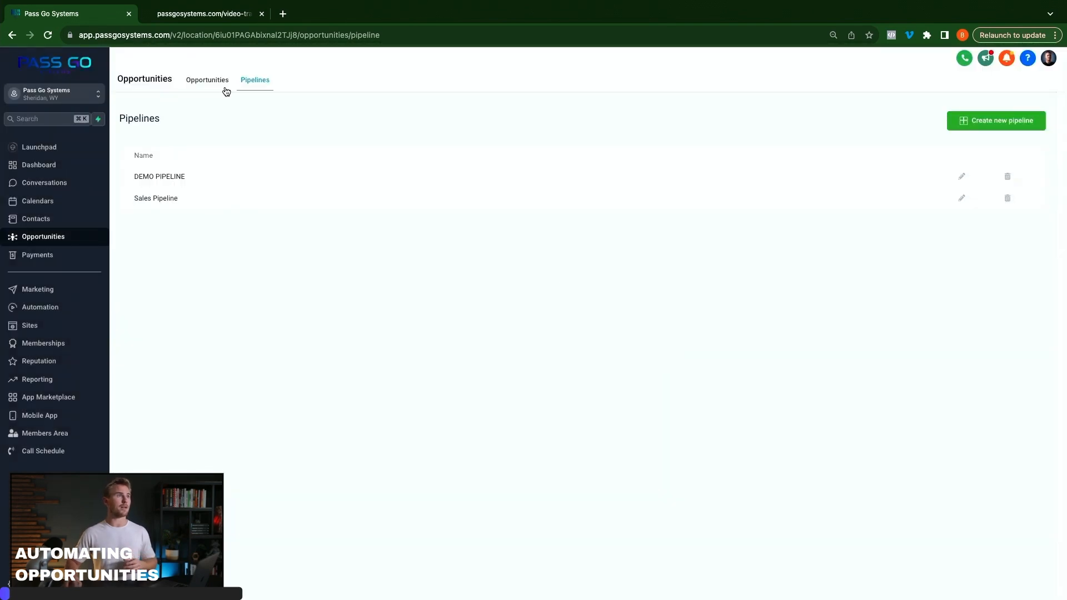
Review the fields for adding a new opportunity on the DEMO PIPELINE board, and close the form without creating one
{"action": "left_click", "coordinate": [210, 81]}
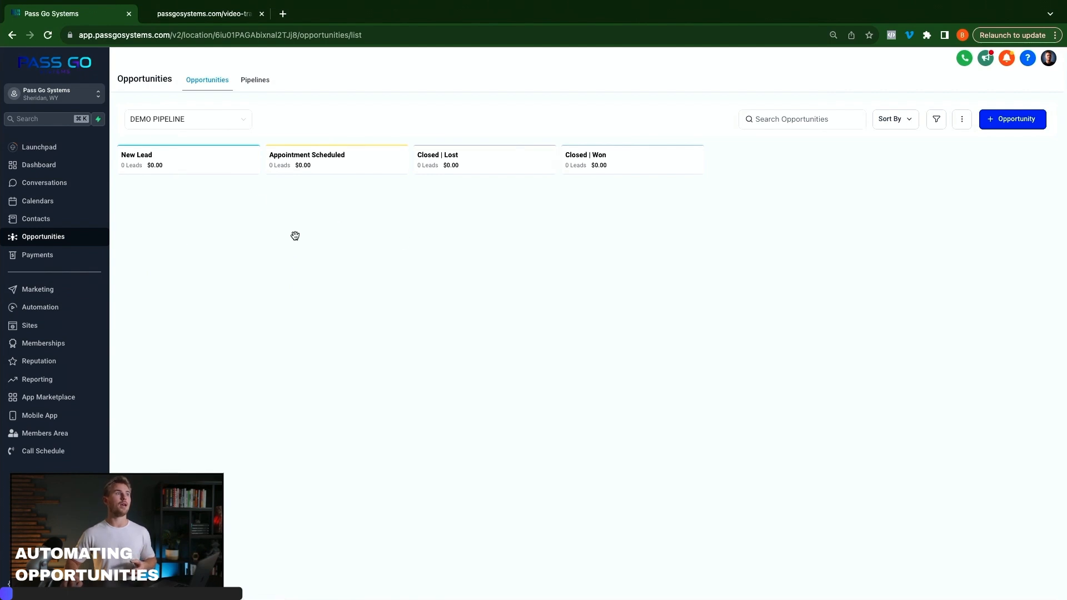
{"action": "left_click", "coordinate": [1014, 120]}
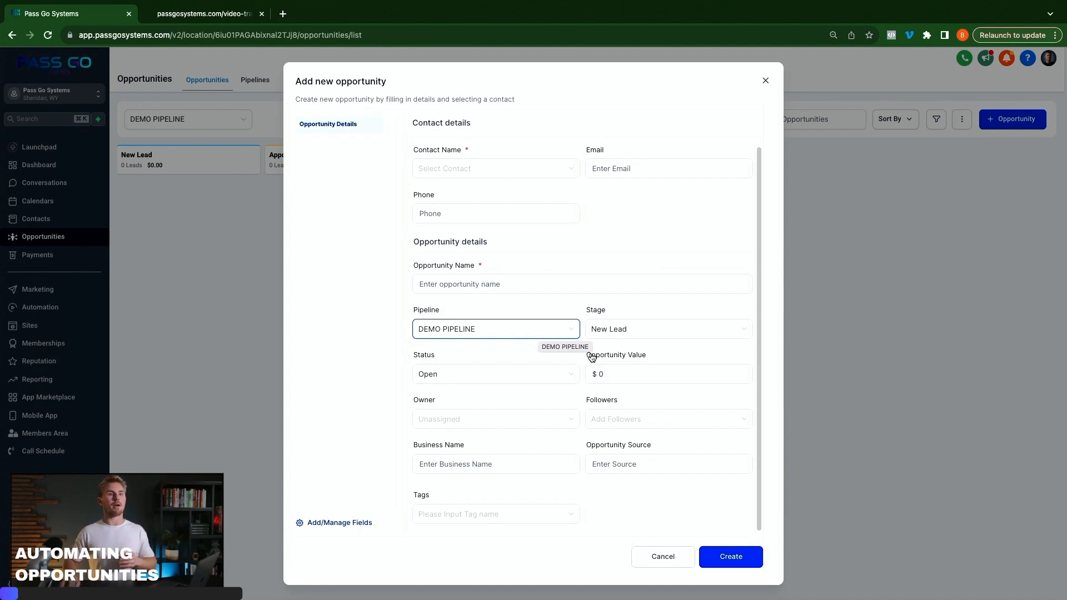
{"action": "left_click", "coordinate": [766, 83]}
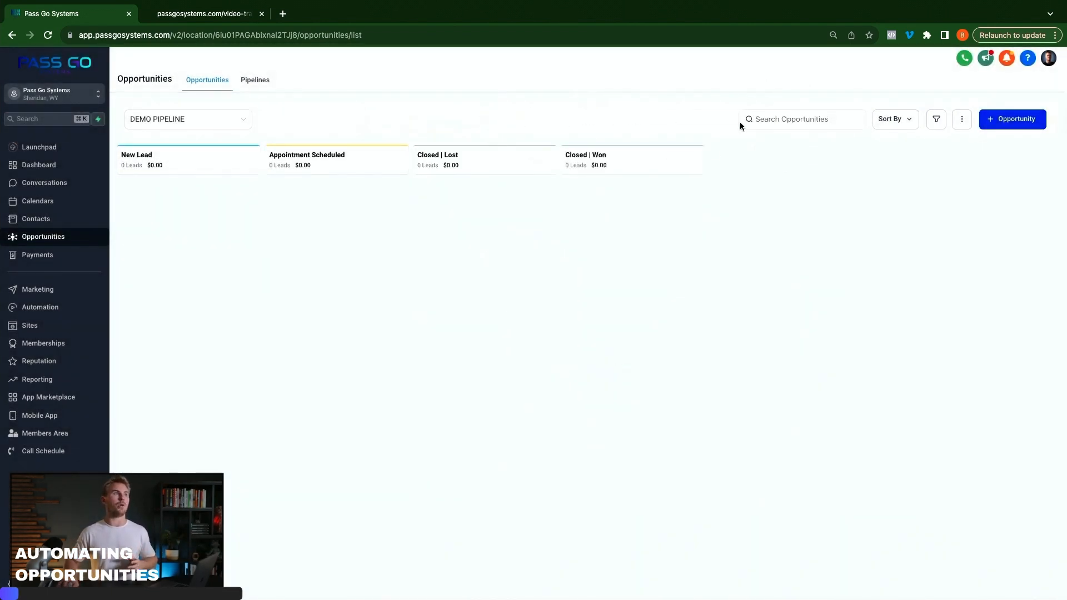
Open the workflow 2 | B | 1 | INTERMEDIATE | Form Submitted from the MASTER GHL AUTOMATION folder
{"action": "left_click", "coordinate": [59, 311]}
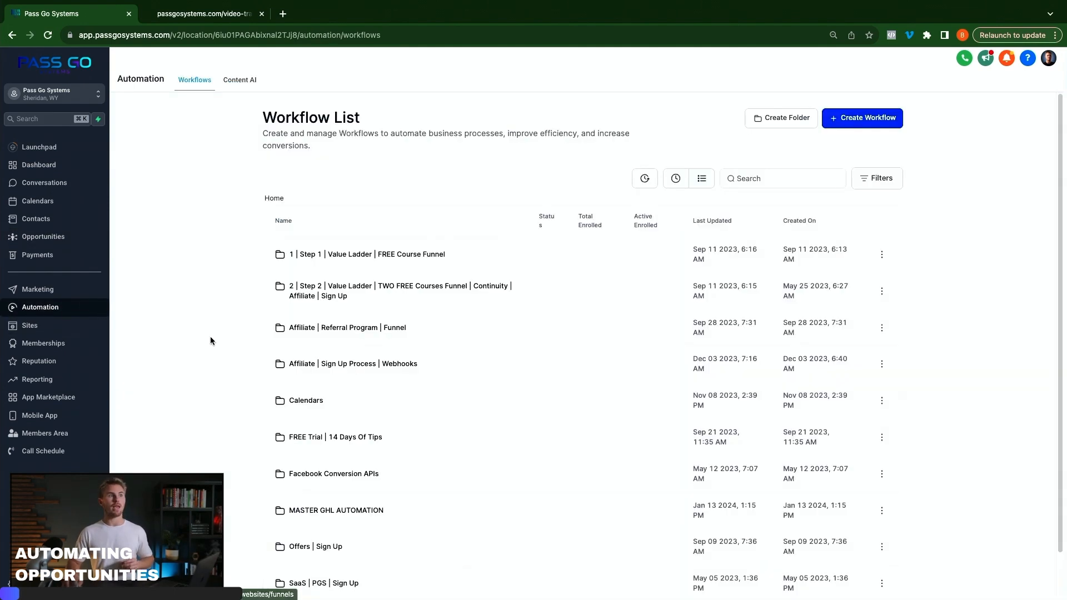
{"action": "left_click", "coordinate": [343, 508]}
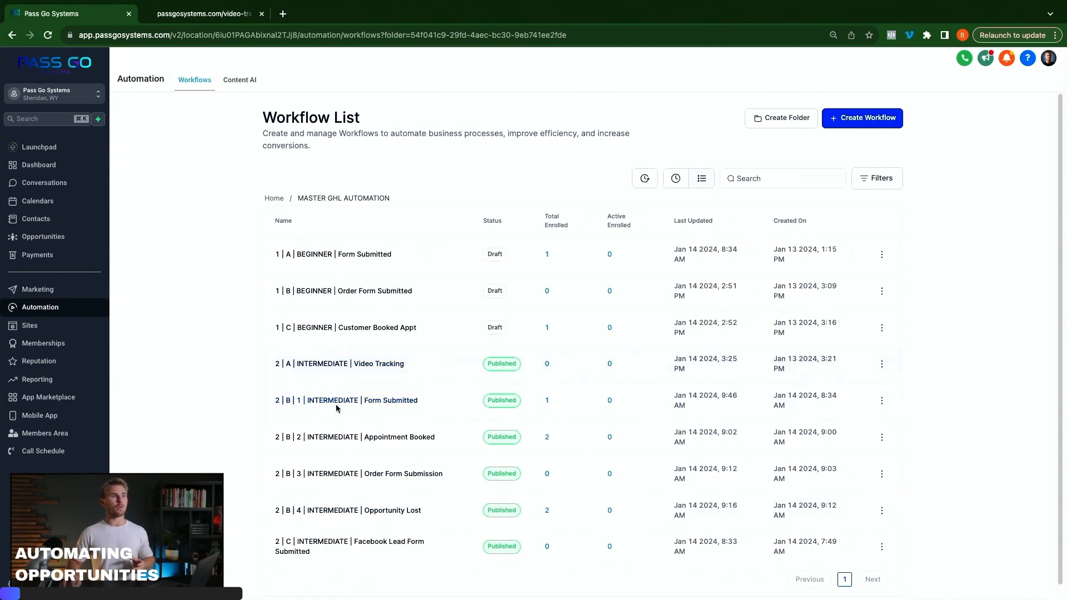
{"action": "left_click", "coordinate": [364, 401]}
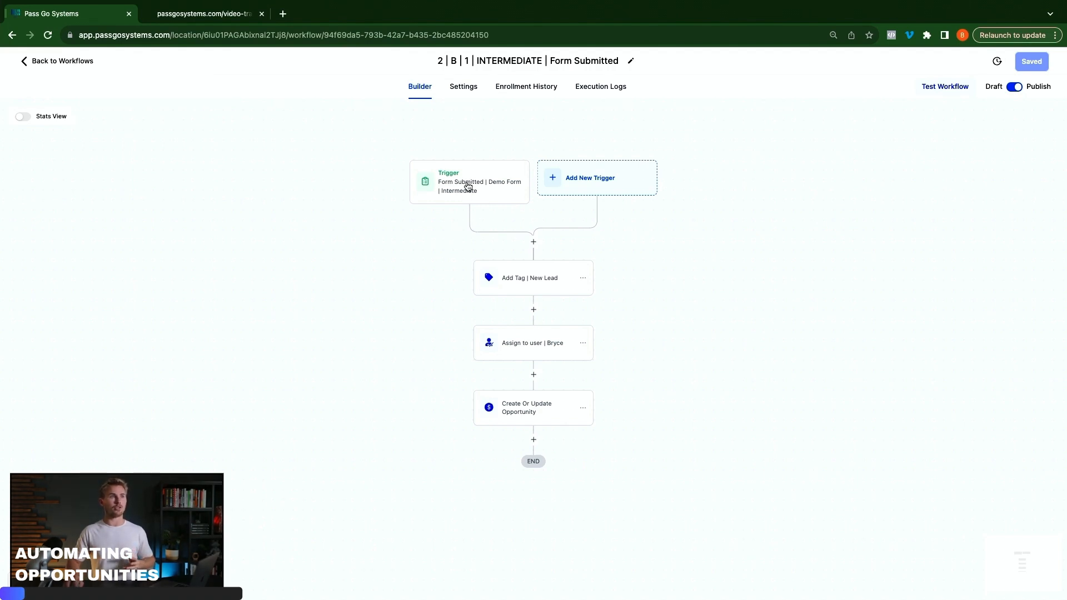
Check the form filter of the Form Submitted | Demo Form | Intermediate trigger and save the trigger
{"action": "left_click", "coordinate": [463, 193]}
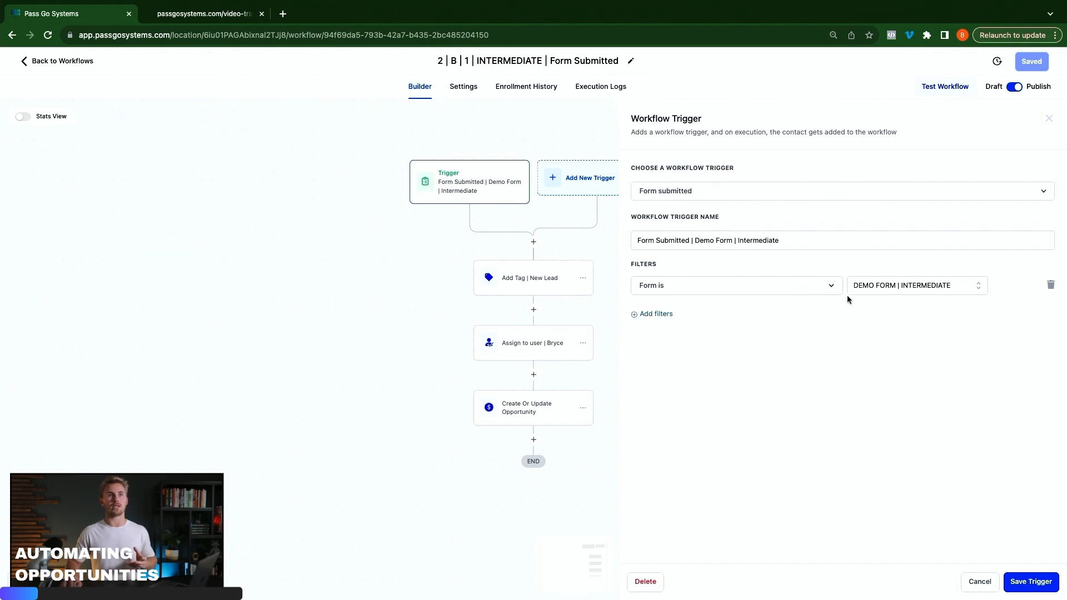
{"action": "left_click", "coordinate": [1038, 582]}
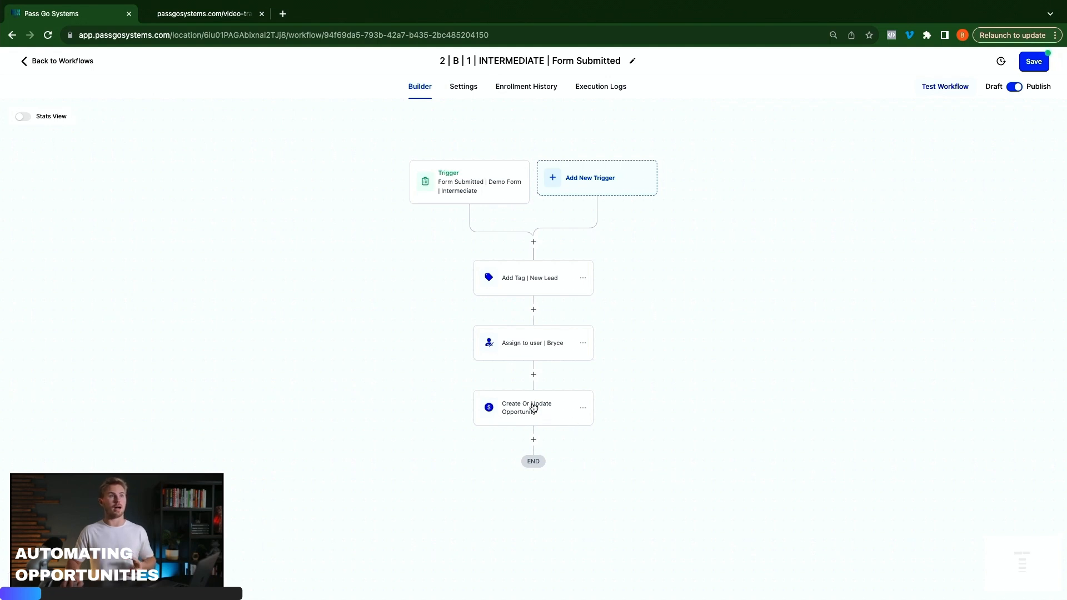
Inspect the New Lead tag, user assignment and Create Or Update Opportunity actions, and close them without changes
{"action": "left_click", "coordinate": [542, 286]}
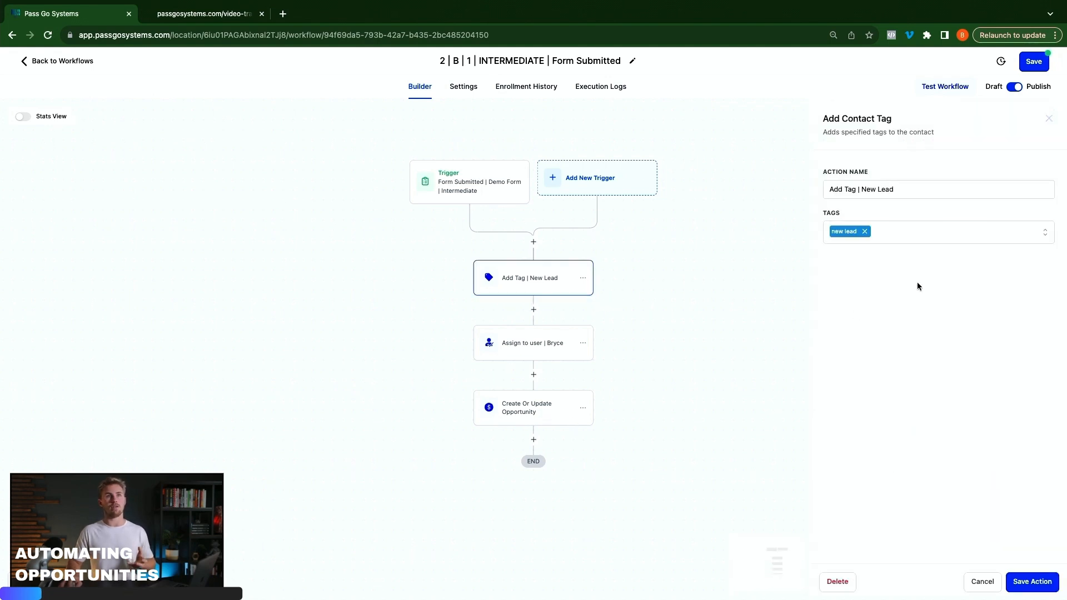
{"action": "left_click", "coordinate": [520, 351]}
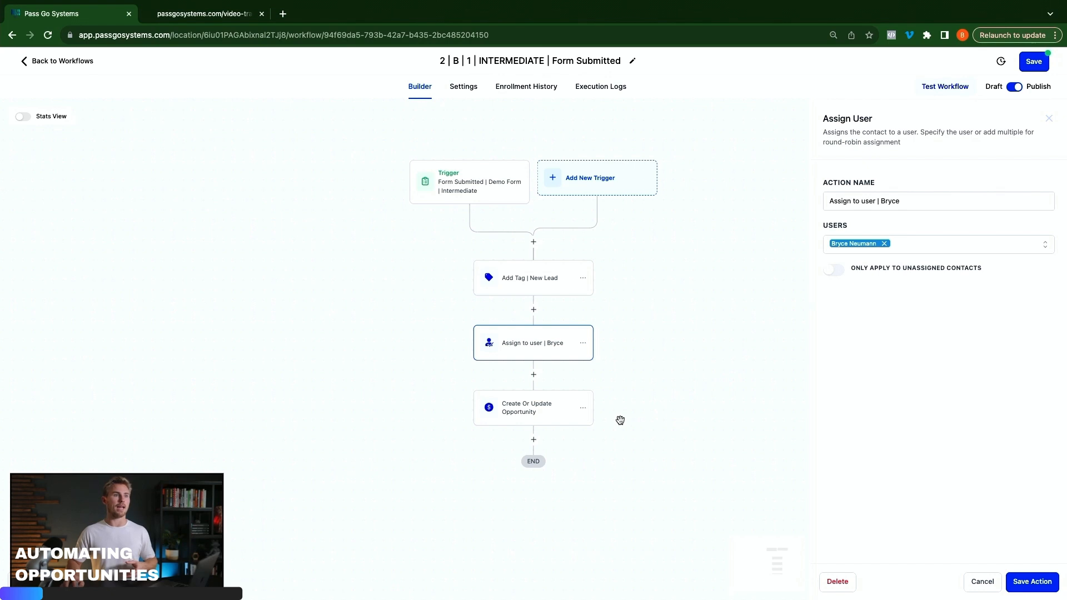
{"action": "left_click", "coordinate": [516, 416]}
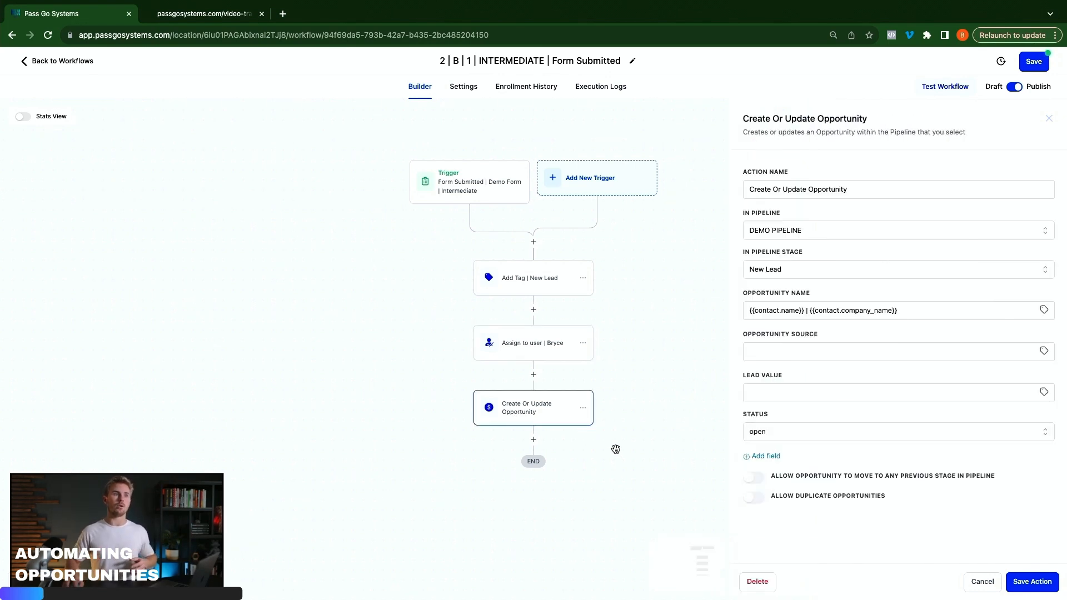
{"action": "left_click", "coordinate": [620, 463]}
Add a second Create Or Update Opportunity action at the workflow's end, using DEMO PIPELINE and the New Lead stage
{"action": "left_click", "coordinate": [534, 440]}
{"action": "type", "text": "creat"}
{"action": "left_click", "coordinate": [892, 235]}
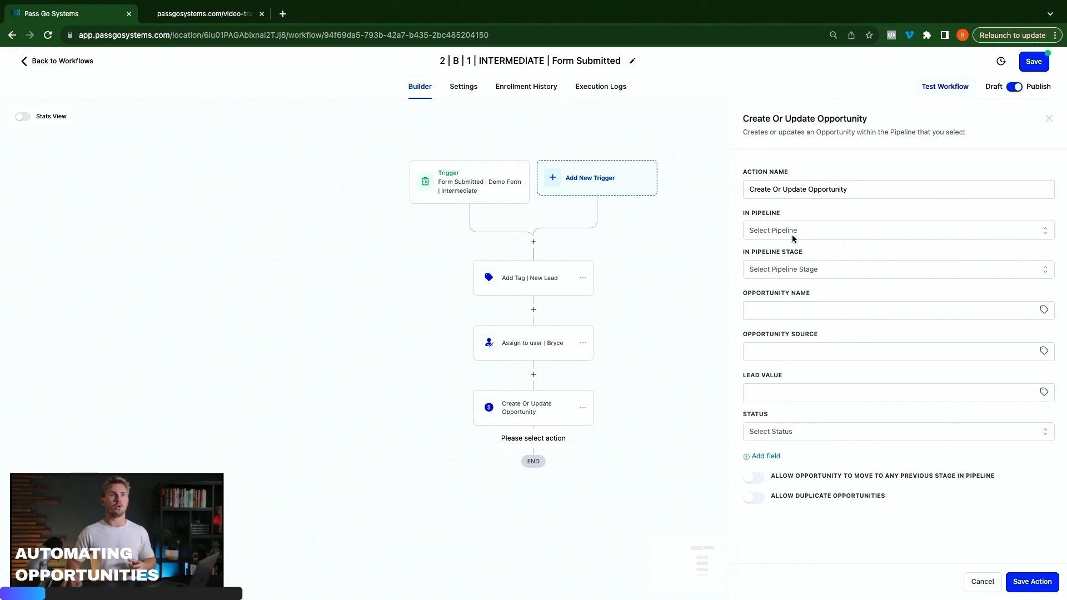
{"action": "left_click", "coordinate": [842, 230]}
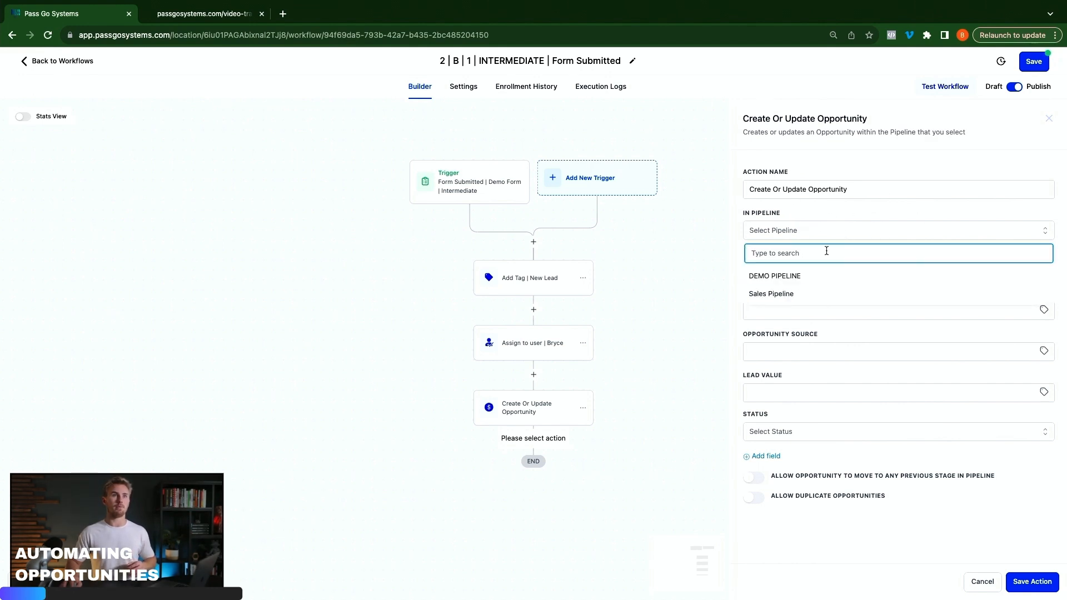
{"action": "left_click", "coordinate": [801, 278]}
{"action": "left_click", "coordinate": [824, 271]}
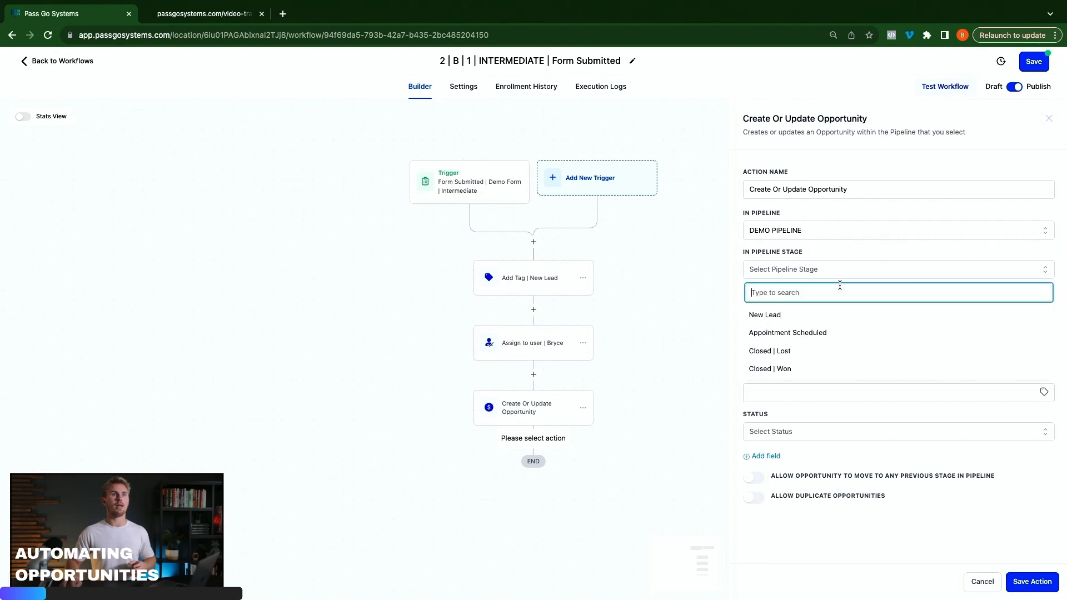
{"action": "left_click", "coordinate": [770, 316]}
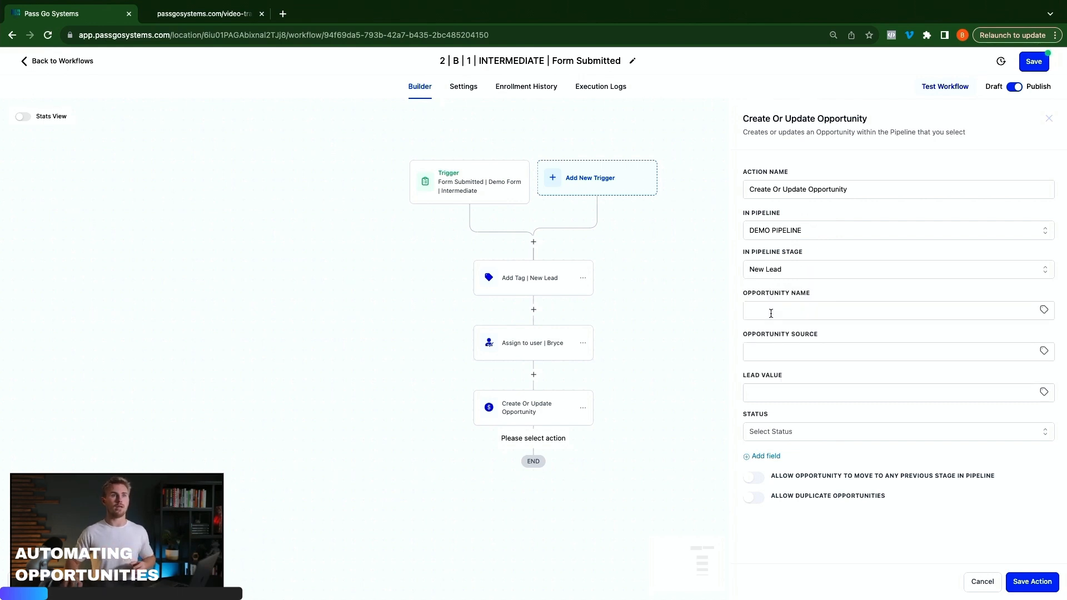
Set the new action's opportunity name to {{contact.name}} | {{contact.company_name}}
{"action": "left_click", "coordinate": [996, 312]}
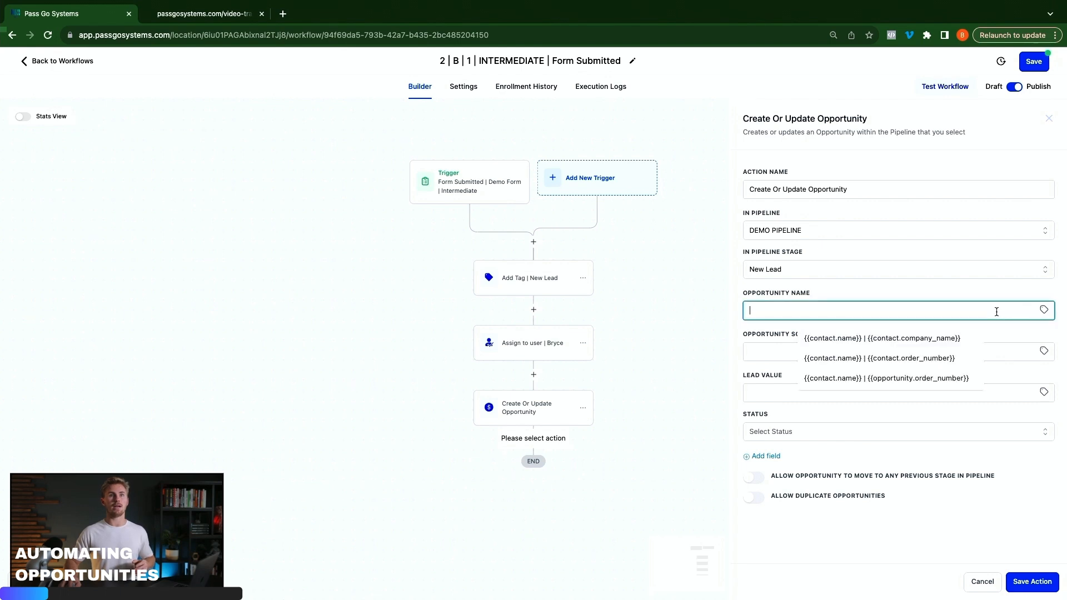
{"action": "left_click", "coordinate": [861, 338]}
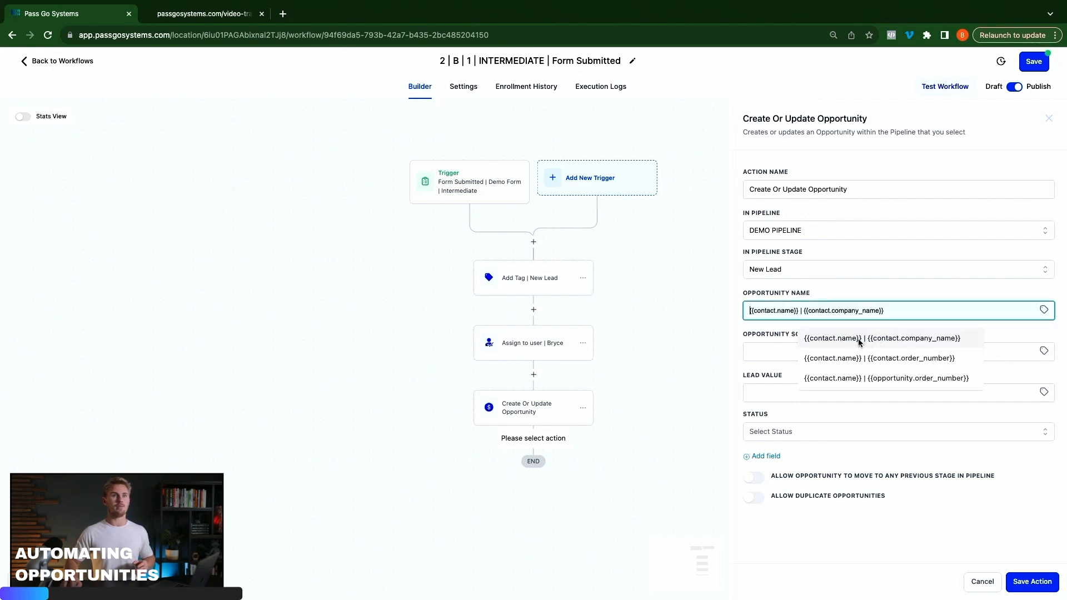
{"action": "left_click", "coordinate": [896, 339]}
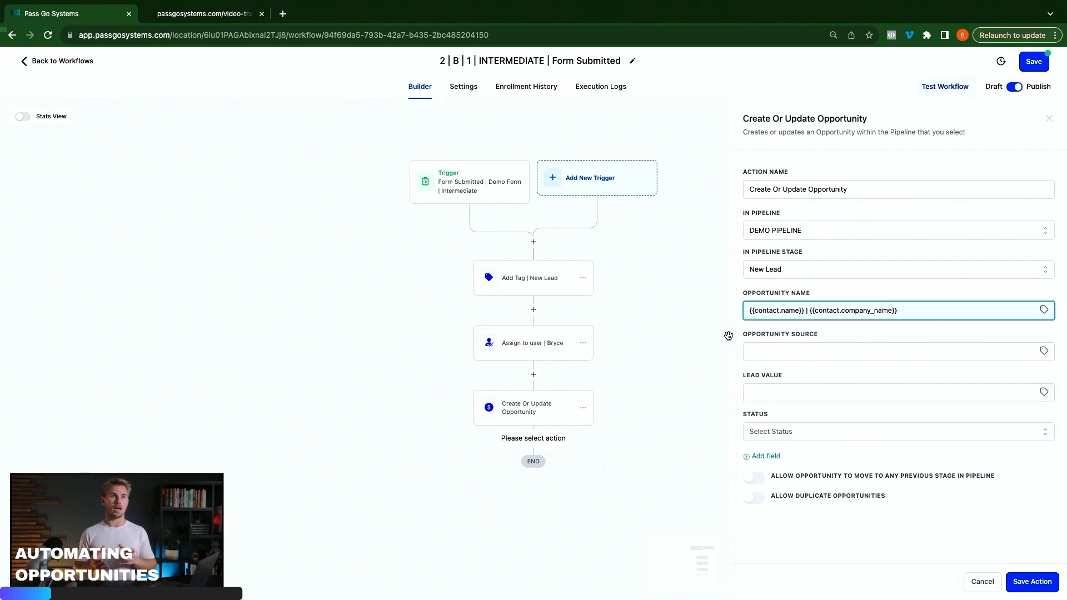
Set the opportunity source to Website, the lead value to 100 and the status to open
{"action": "left_click", "coordinate": [791, 353]}
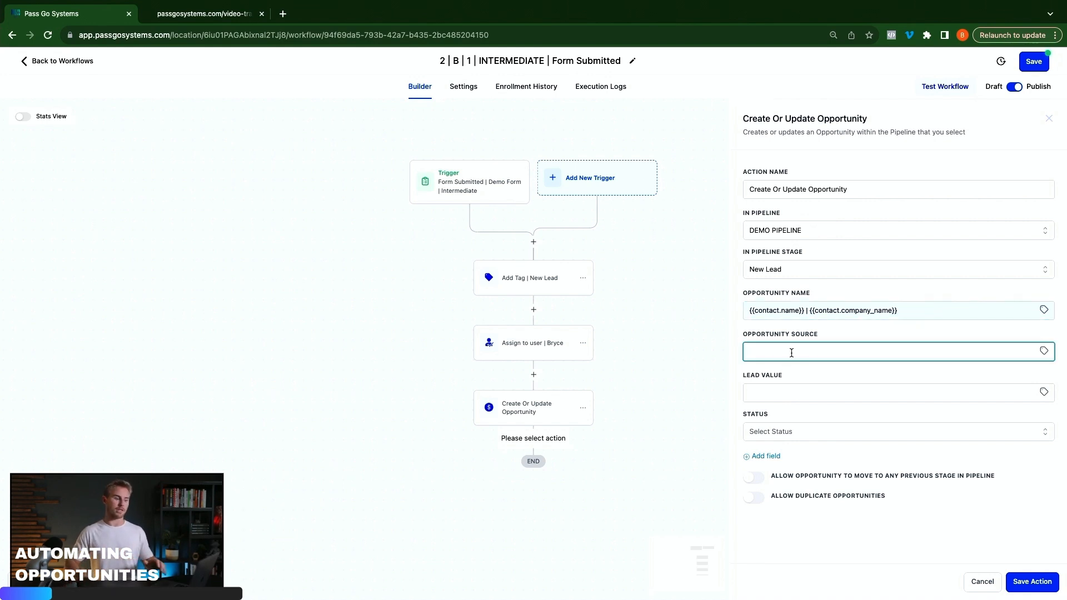
{"action": "type", "text": "Website"}
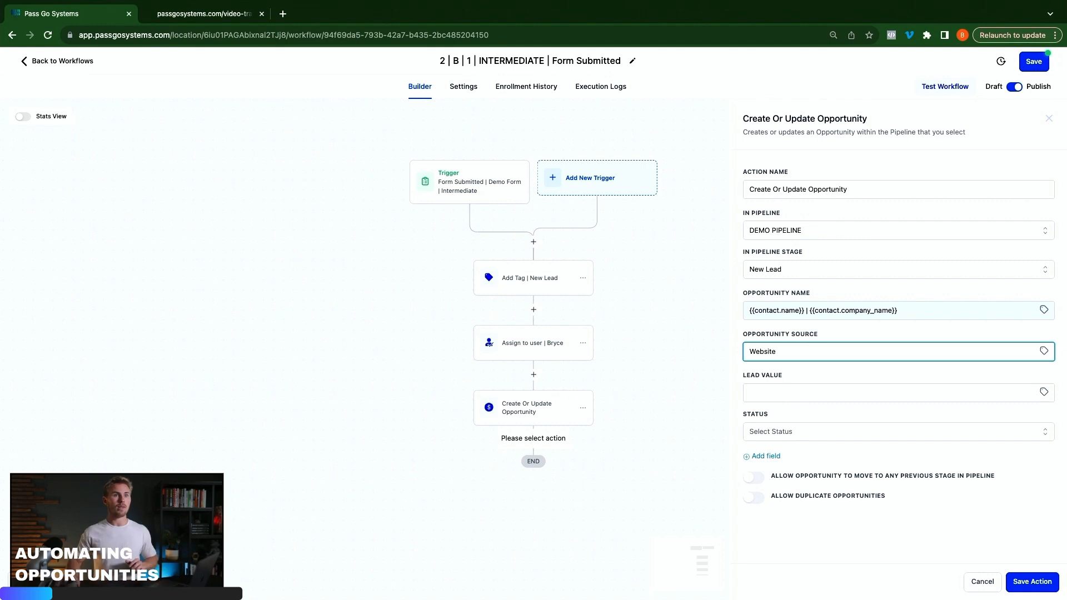
{"action": "left_click", "coordinate": [787, 391]}
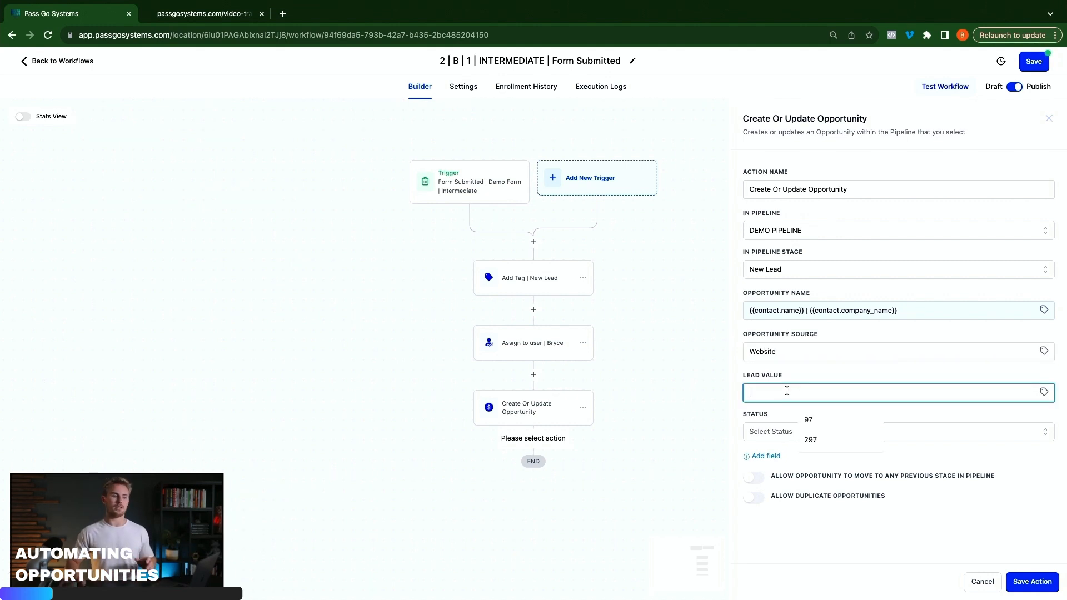
{"action": "type", "text": "100"}
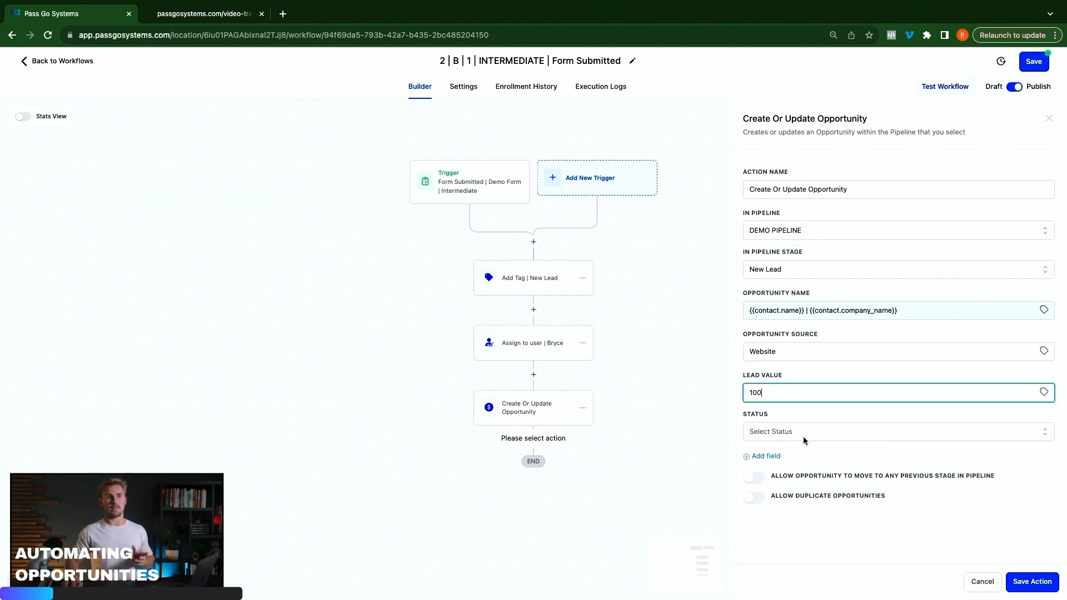
{"action": "left_click", "coordinate": [805, 433]}
{"action": "left_click", "coordinate": [766, 454]}
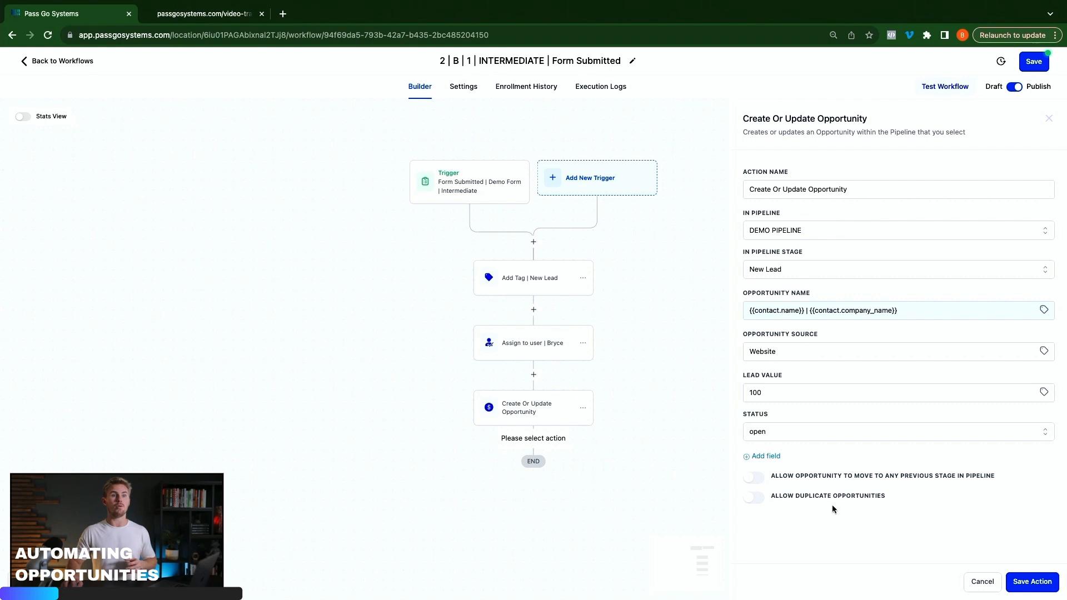
Try allowing duplicate opportunities and moving to any previous pipeline stage, and leave both options off
{"action": "left_click", "coordinate": [751, 499]}
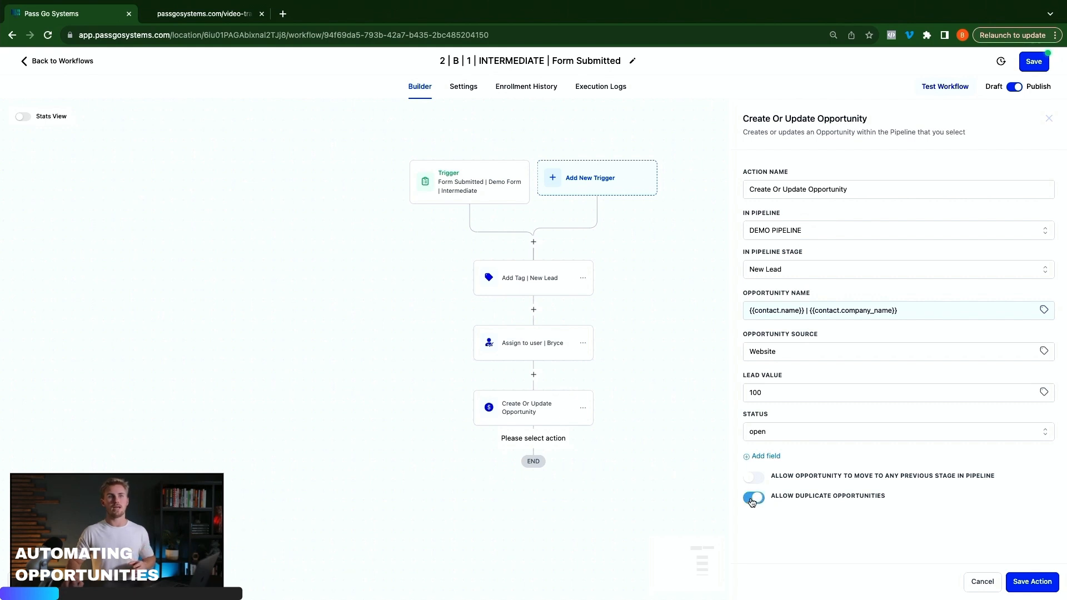
{"action": "left_click", "coordinate": [753, 478]}
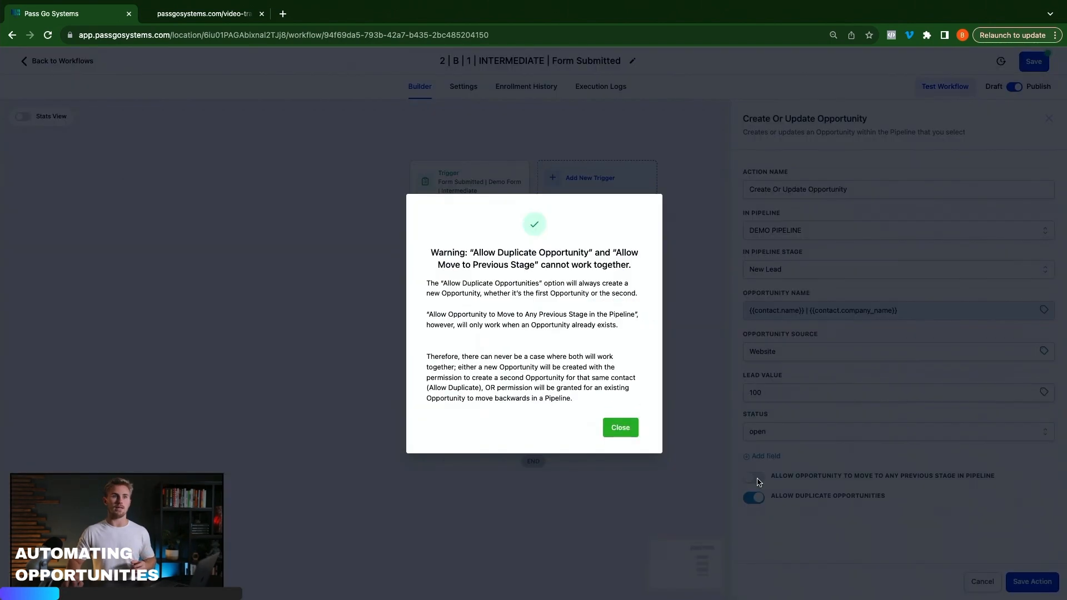
{"action": "left_click", "coordinate": [621, 429]}
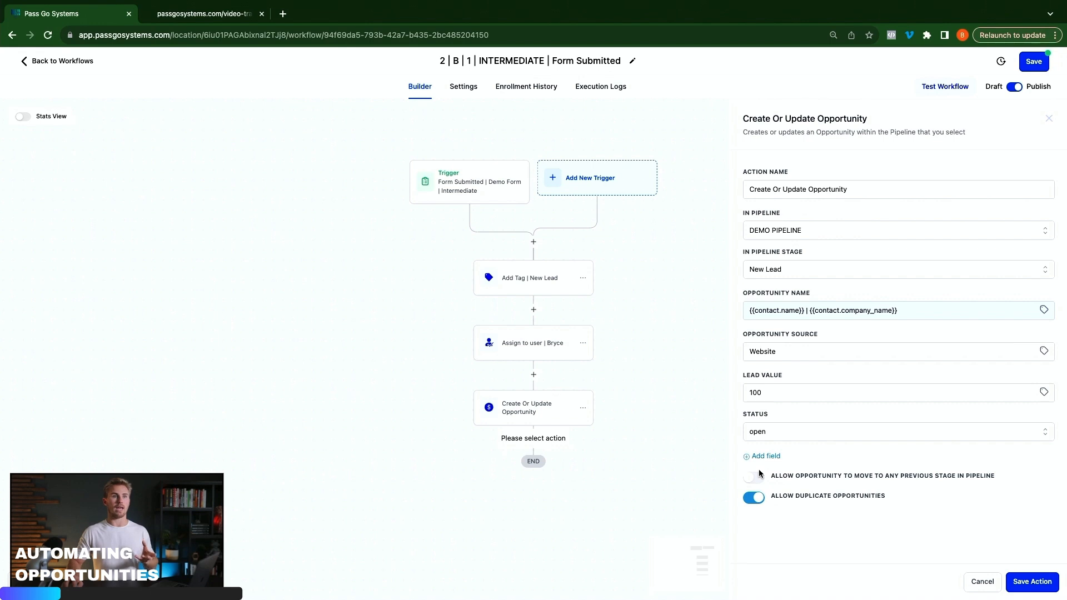
{"action": "left_click", "coordinate": [757, 498]}
{"action": "left_click", "coordinate": [755, 479]}
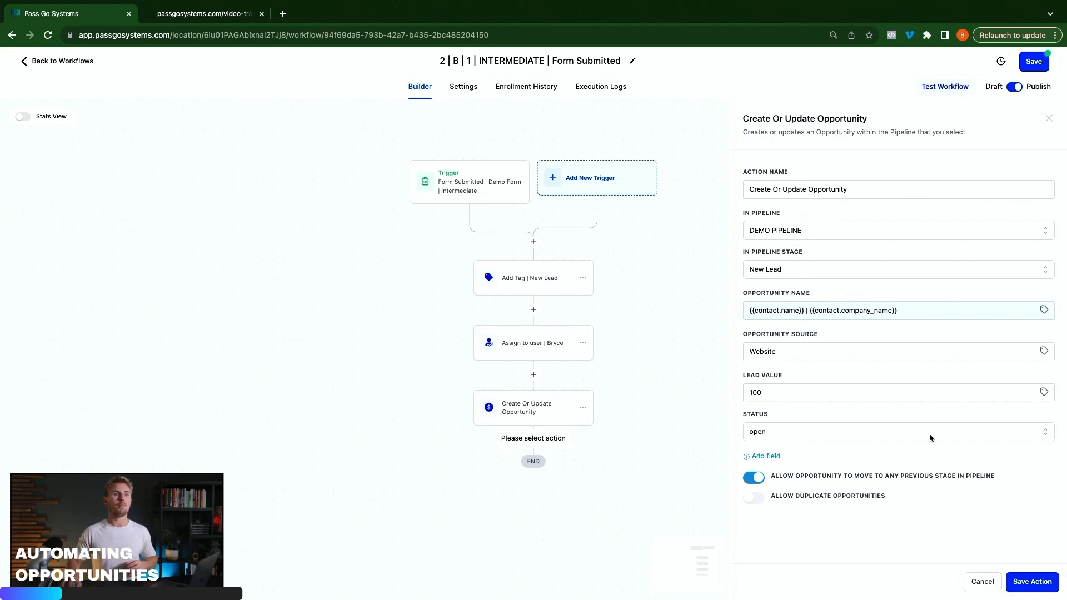
{"action": "left_click", "coordinate": [761, 481]}
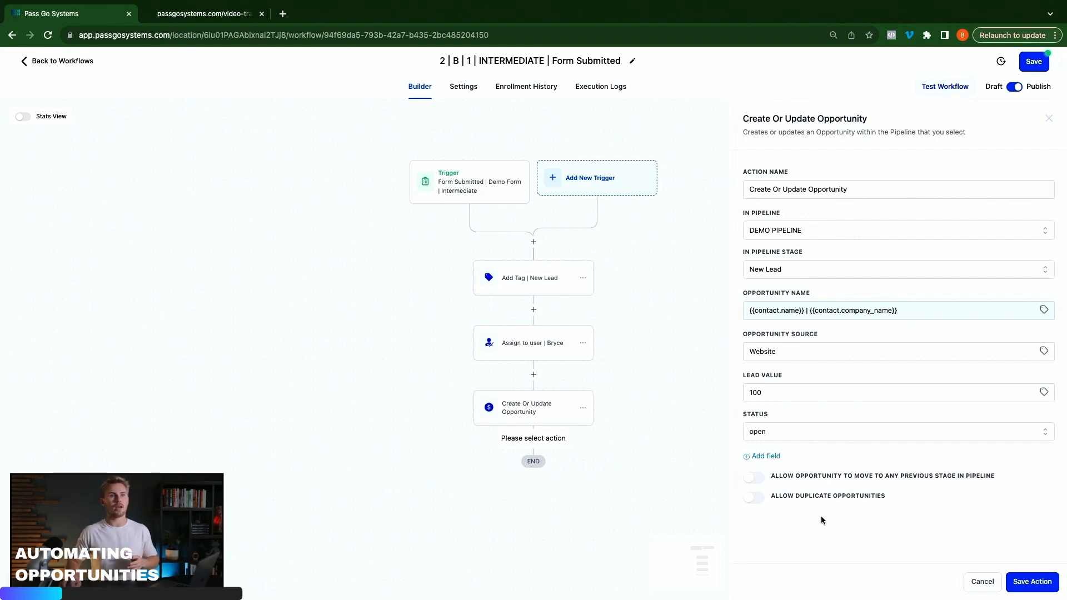
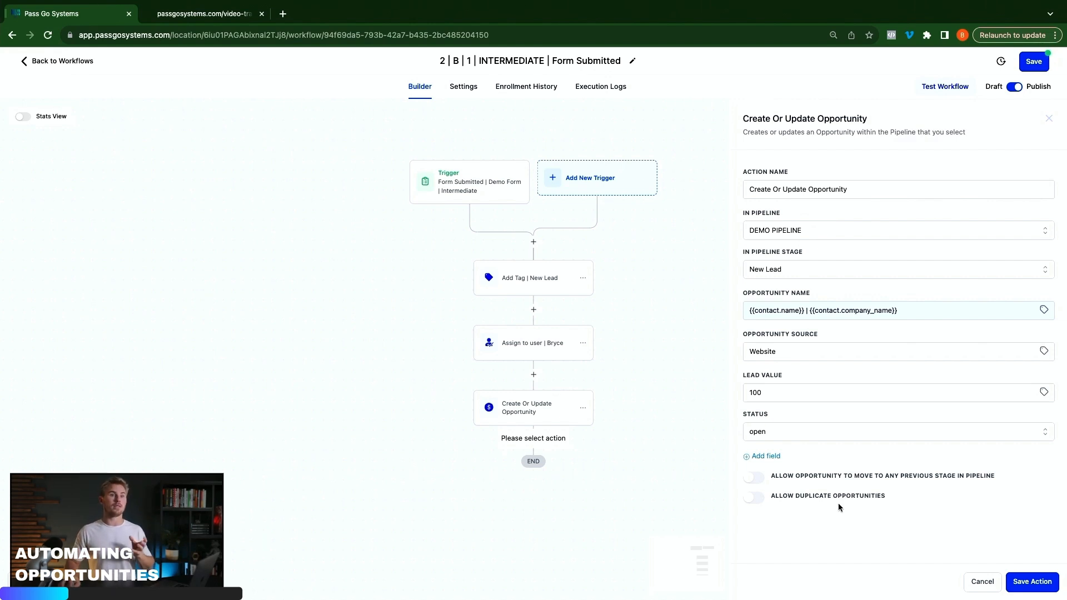
Toggle allowing duplicate opportunities on and back off, and save the new Create Or Update Opportunity action
{"action": "left_click", "coordinate": [754, 498]}
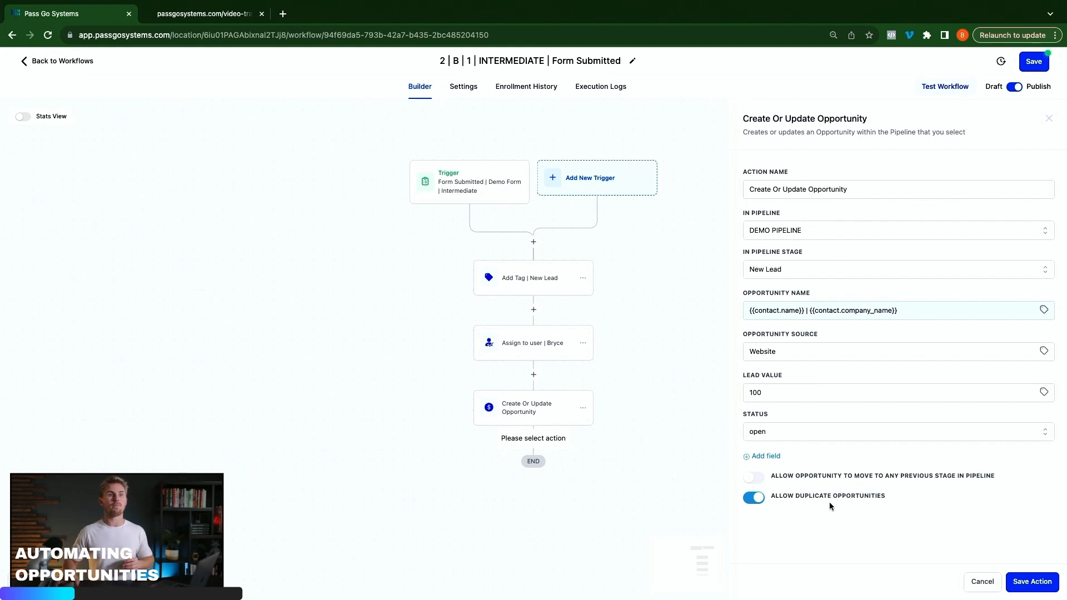
{"action": "left_click", "coordinate": [756, 502]}
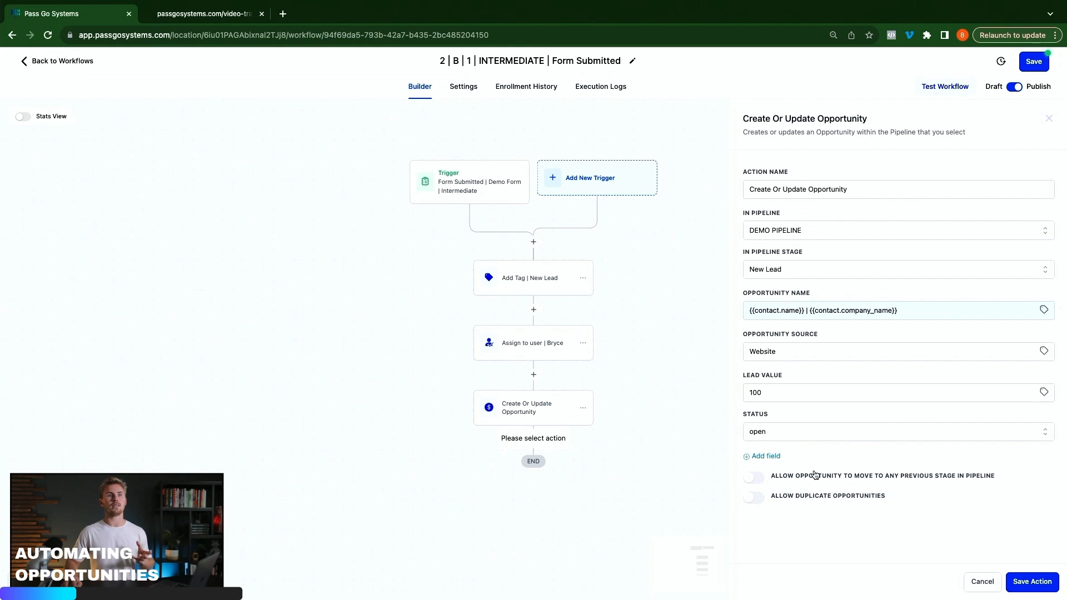
{"action": "left_click", "coordinate": [1032, 581]}
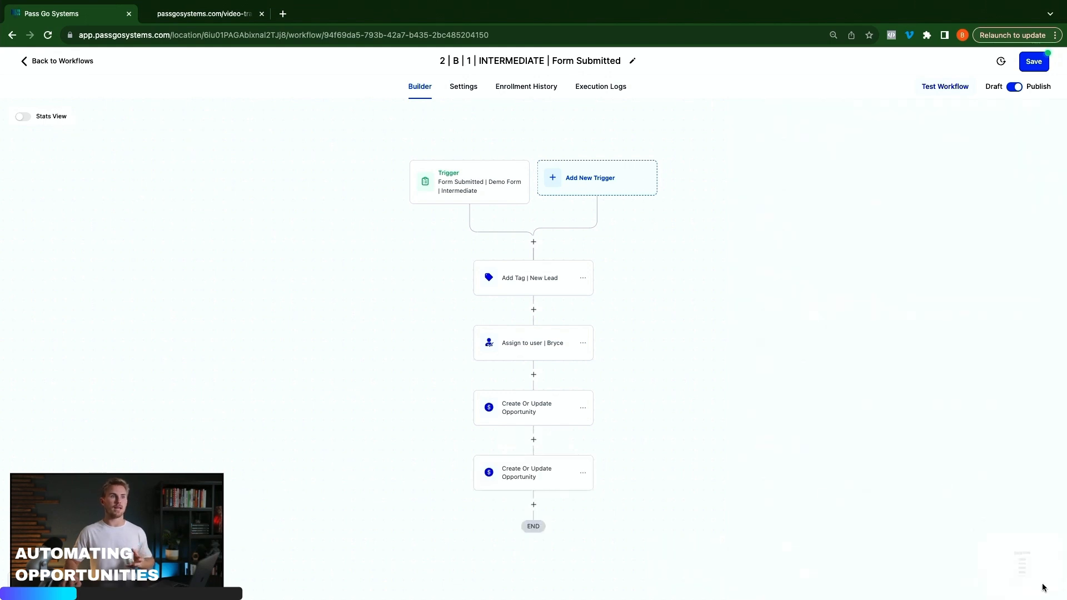
Delete the original Create Or Update Opportunity action that has no opportunity source or lead value
{"action": "left_click", "coordinate": [524, 407]}
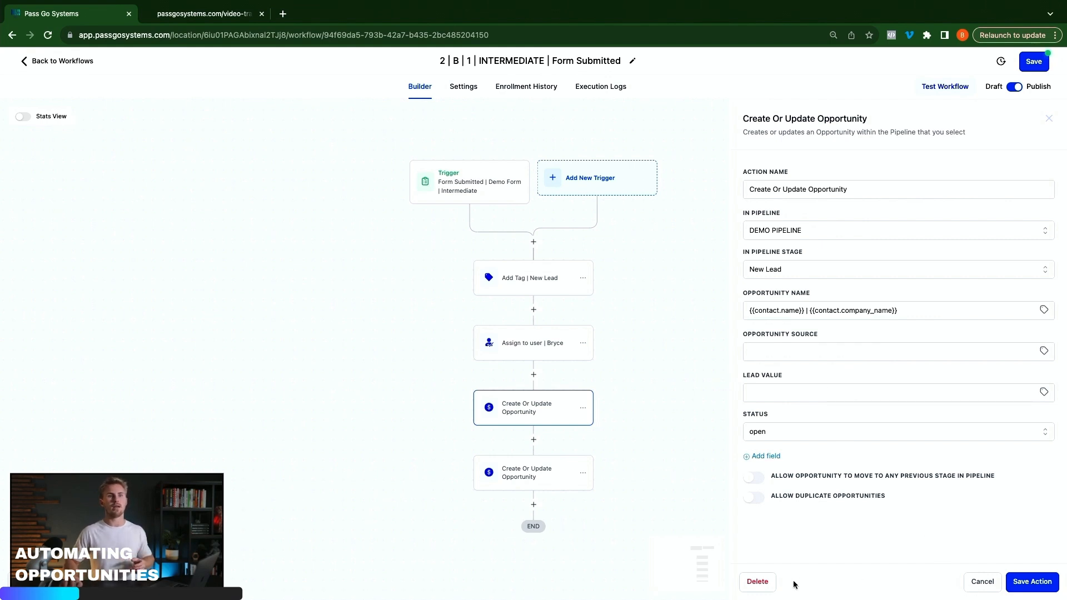
{"action": "left_click", "coordinate": [763, 582]}
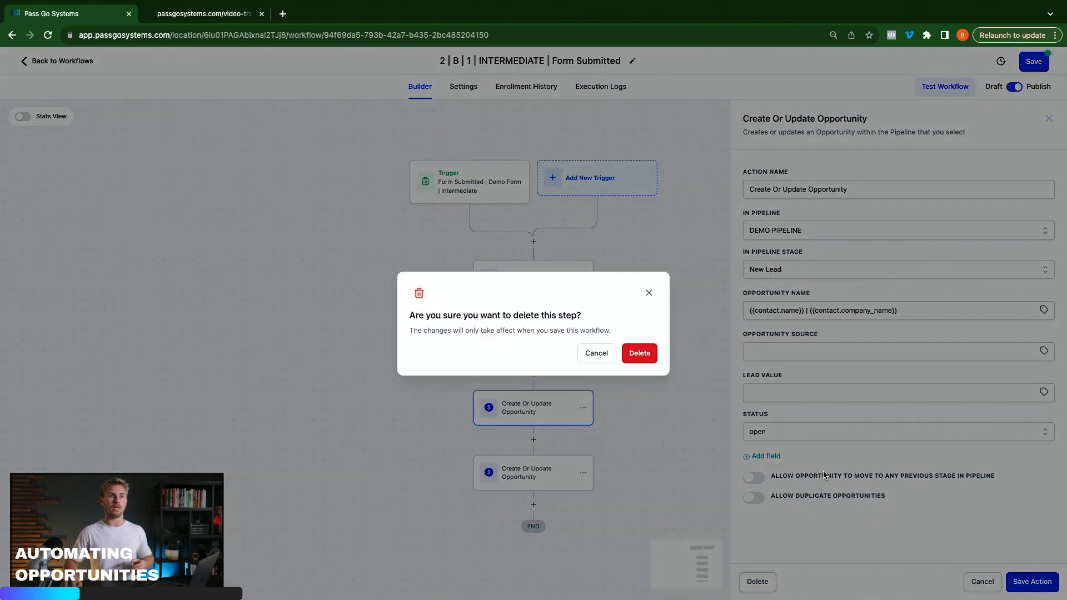
{"action": "left_click", "coordinate": [636, 354]}
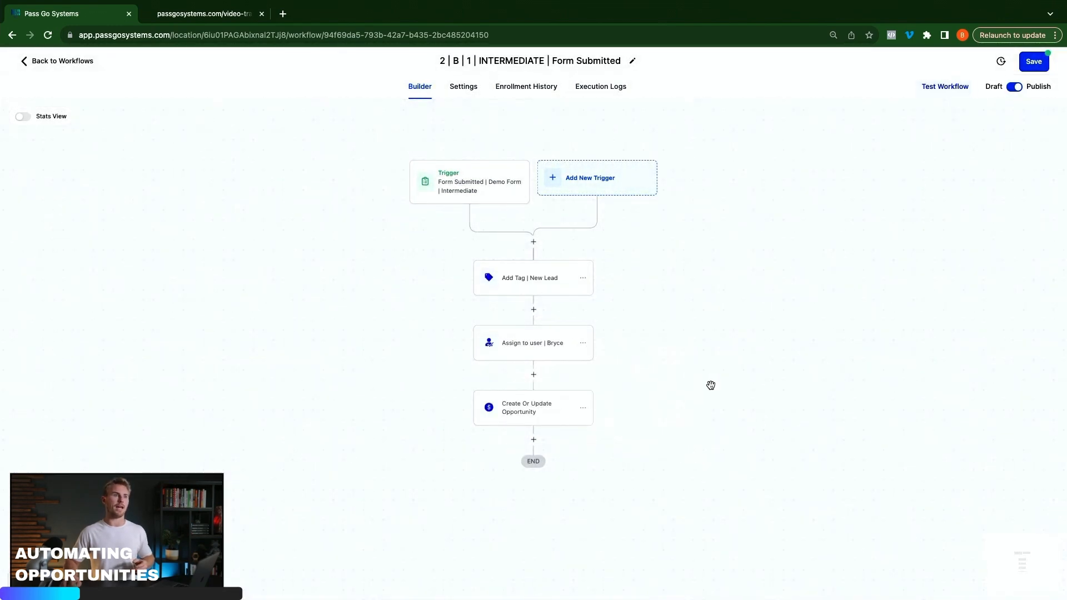
Save the remaining Create Or Update Opportunity action, check the workflow's re-entry setting, and save the workflow
{"action": "left_click", "coordinate": [518, 408]}
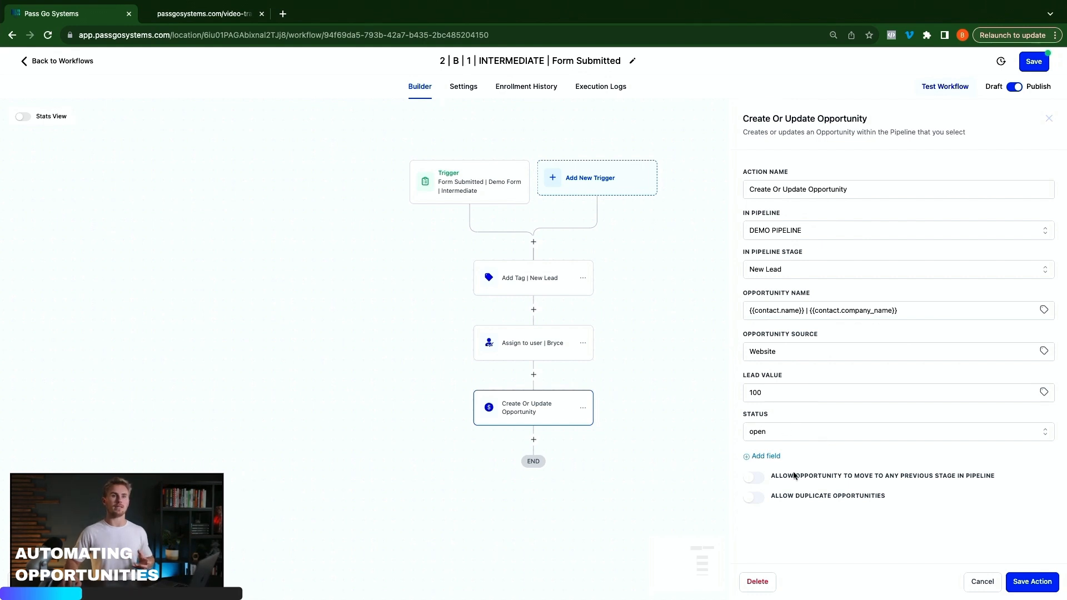
{"action": "left_click", "coordinate": [1025, 584]}
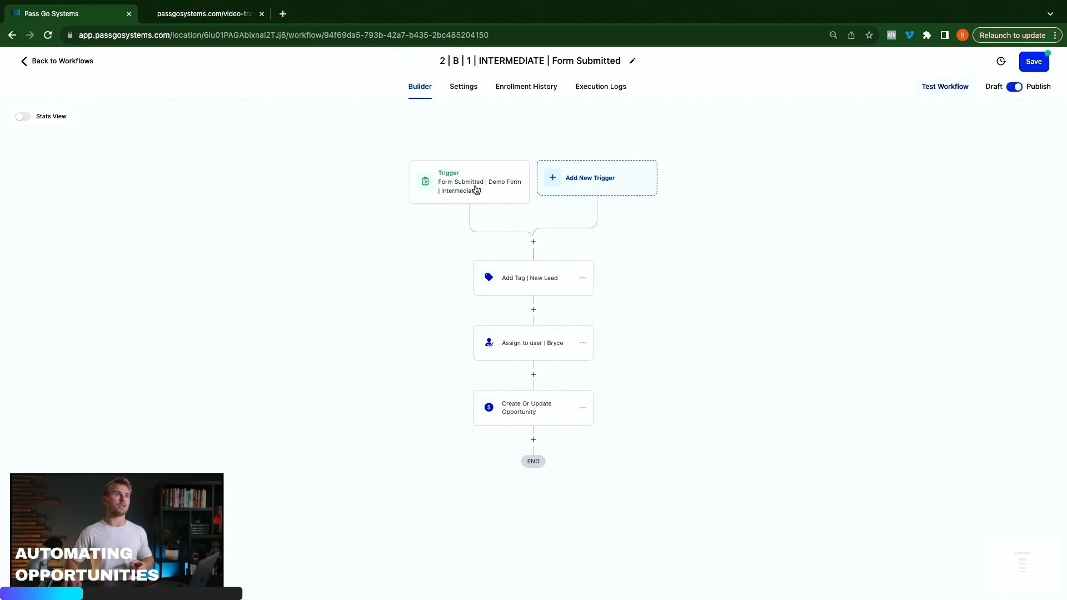
{"action": "left_click", "coordinate": [469, 96]}
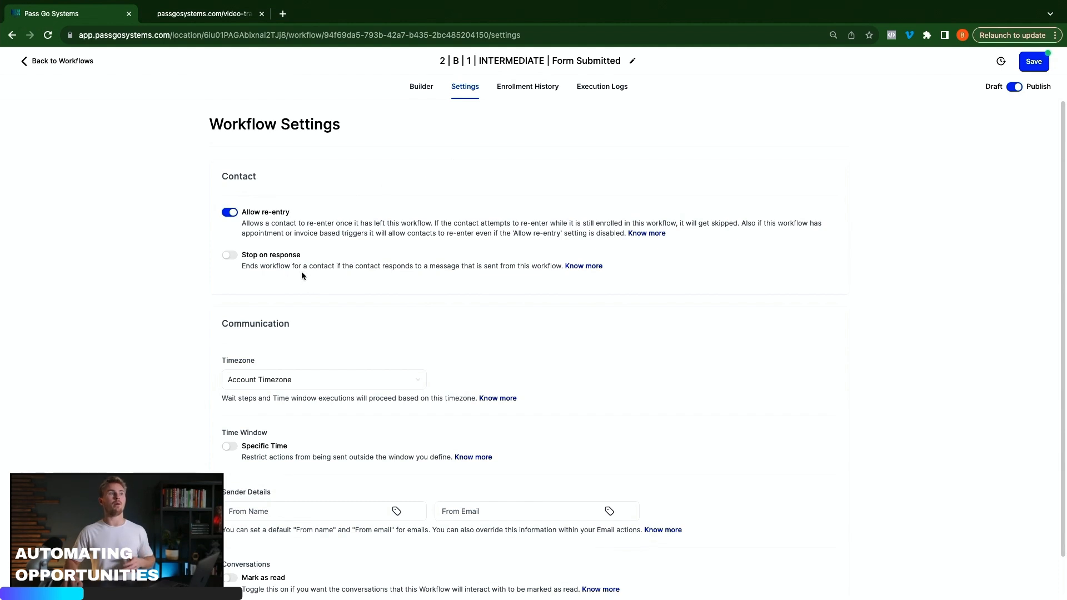
{"action": "left_click", "coordinate": [420, 89]}
{"action": "left_click", "coordinate": [1032, 65]}
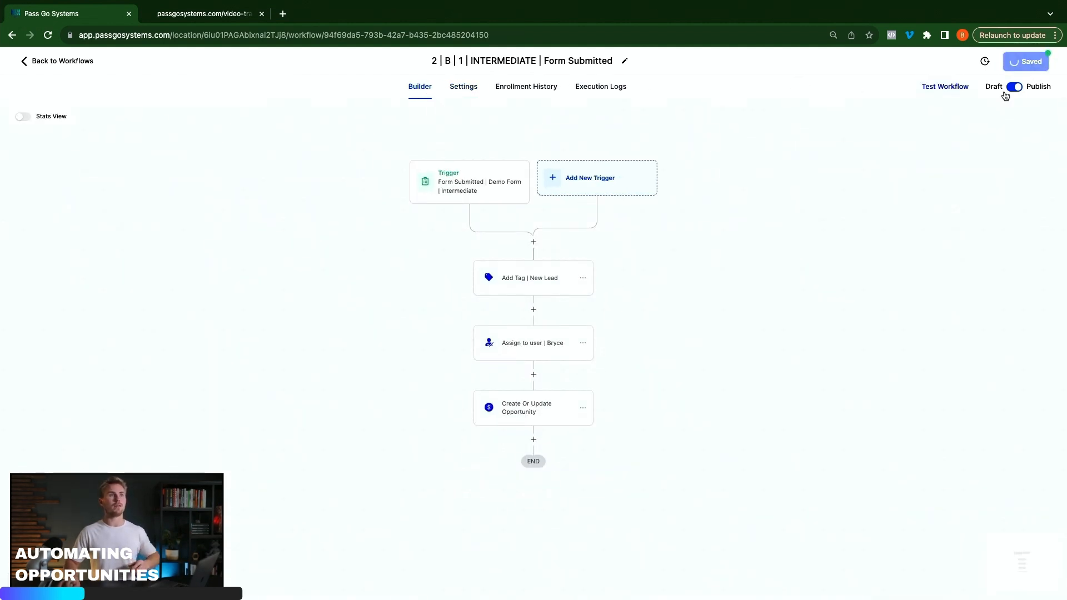
Open the 2 | B | 2 | INTERMEDIATE | Appointment Booked workflow, examine its trigger's calendar filter, and return to the workflow list
{"action": "left_click", "coordinate": [64, 62]}
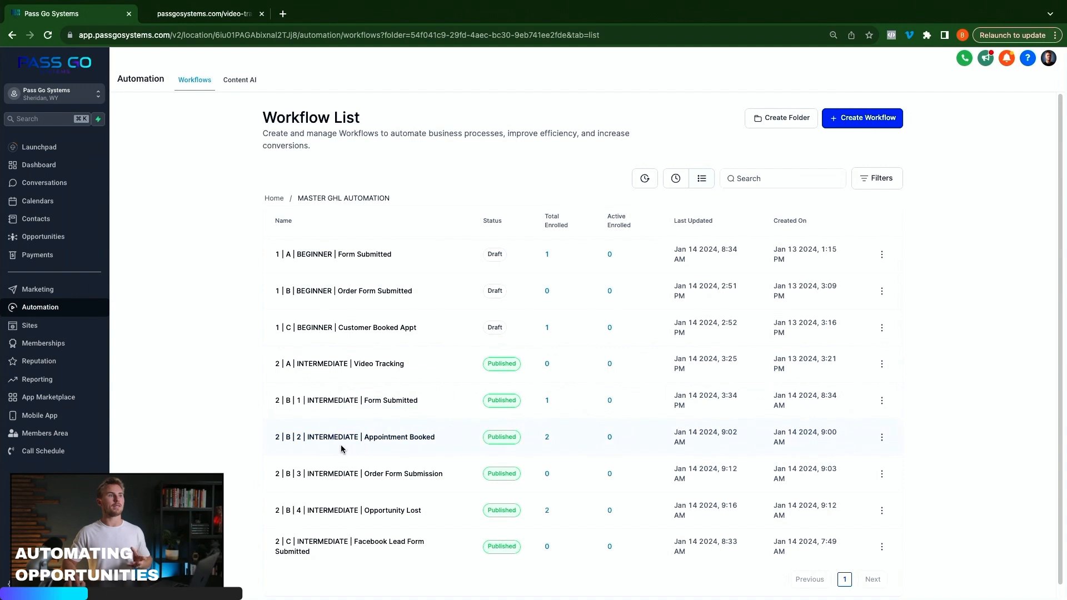
{"action": "left_click", "coordinate": [422, 438]}
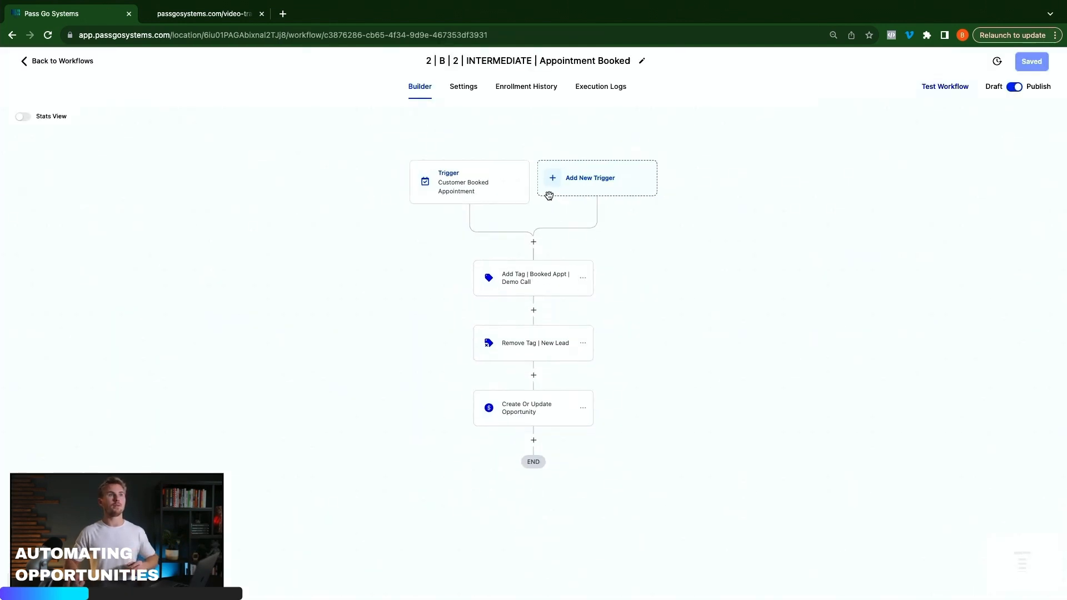
{"action": "left_click", "coordinate": [470, 186]}
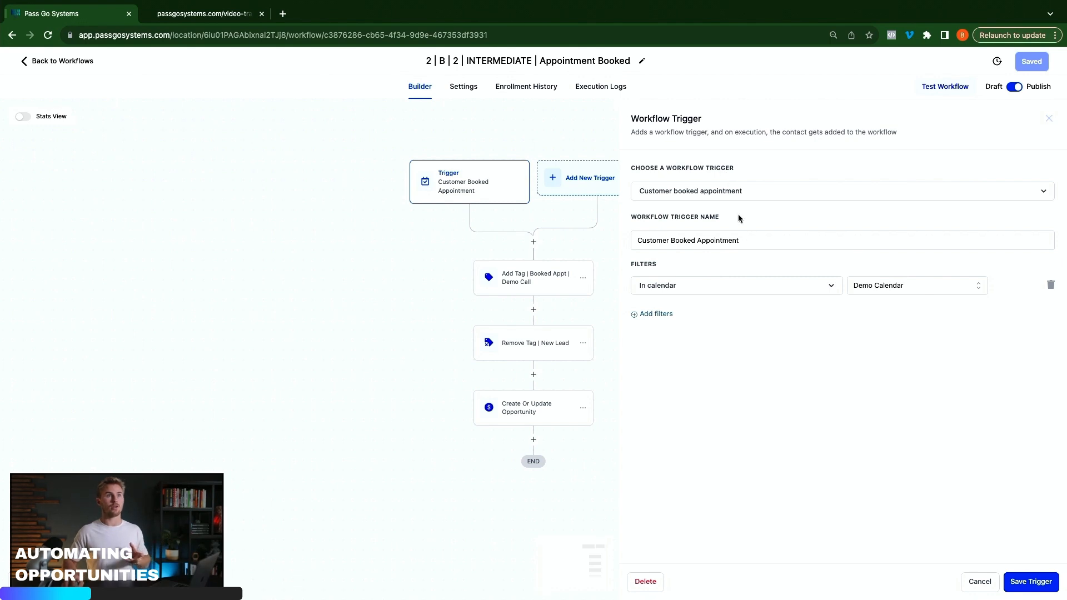
{"action": "left_click", "coordinate": [975, 581]}
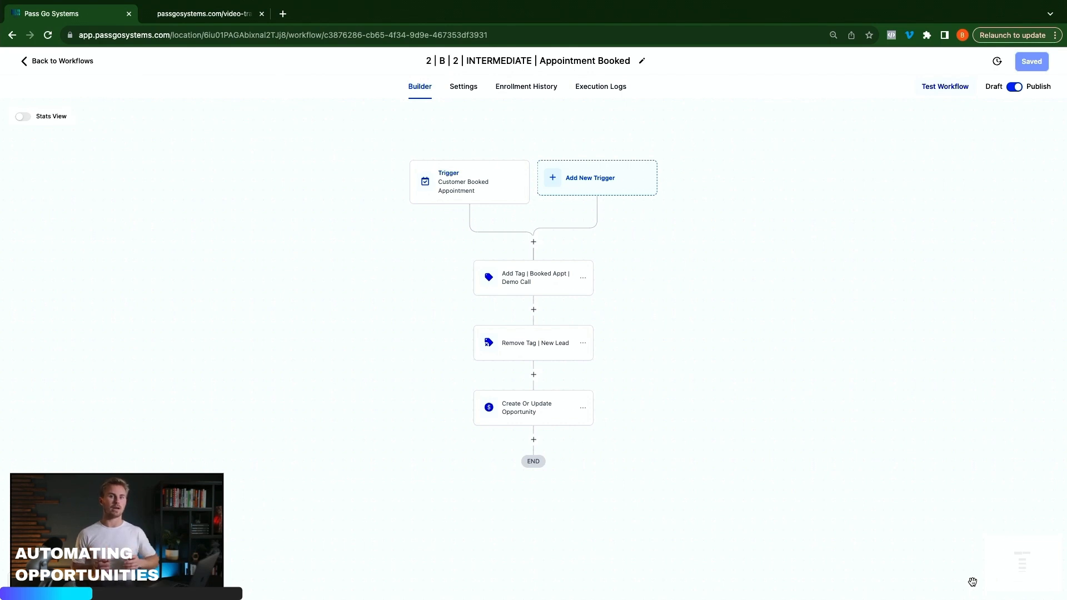
{"action": "left_click", "coordinate": [64, 62]}
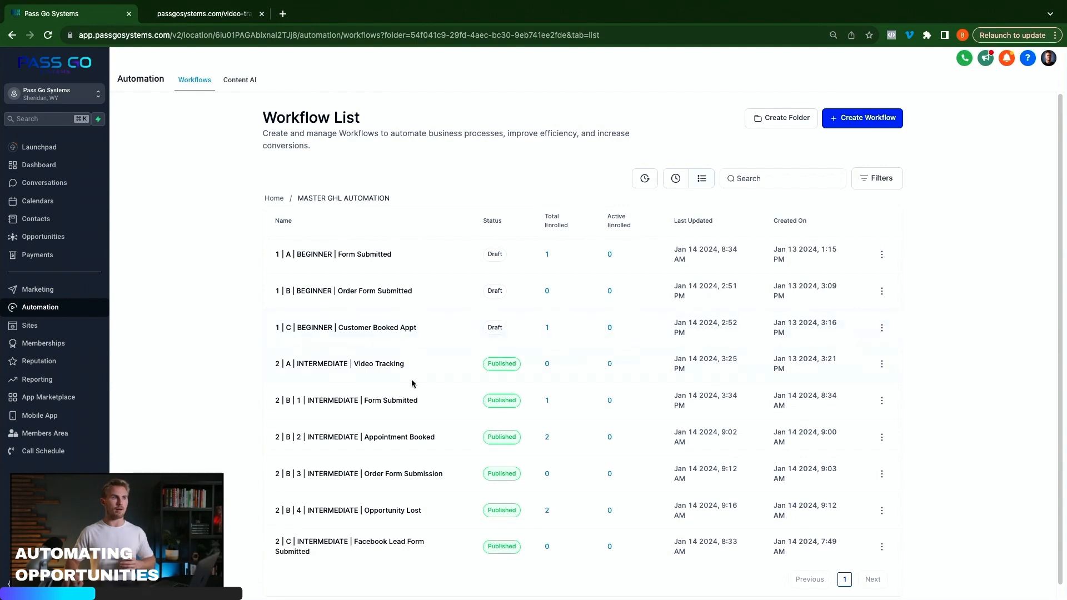
Reopen the Appointment Booked workflow and examine the tags in its Remove Tag and Add Tag actions
{"action": "left_click", "coordinate": [401, 443]}
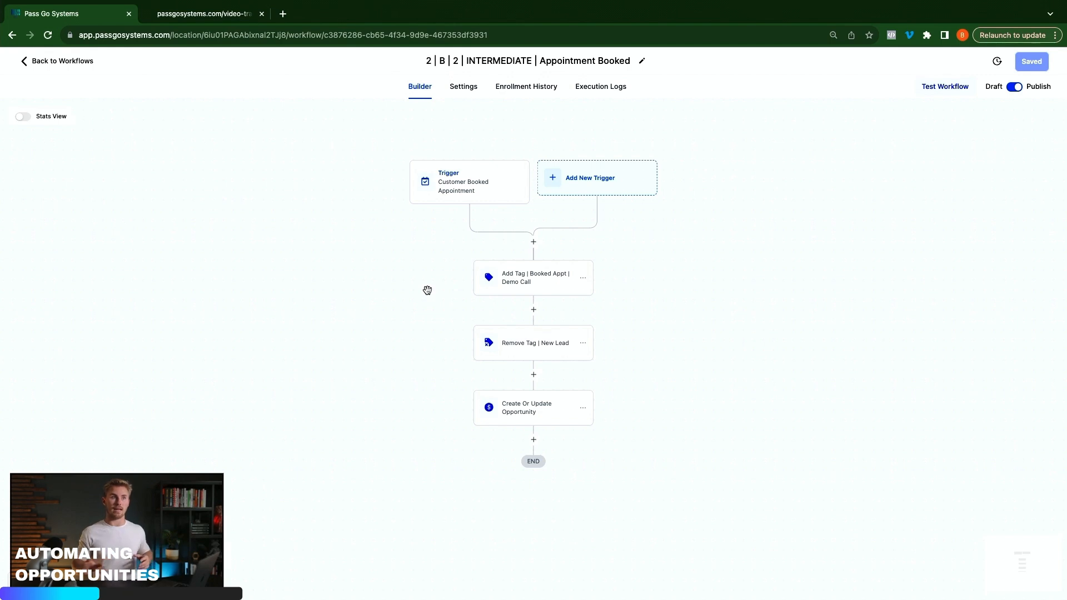
{"action": "left_click", "coordinate": [553, 350]}
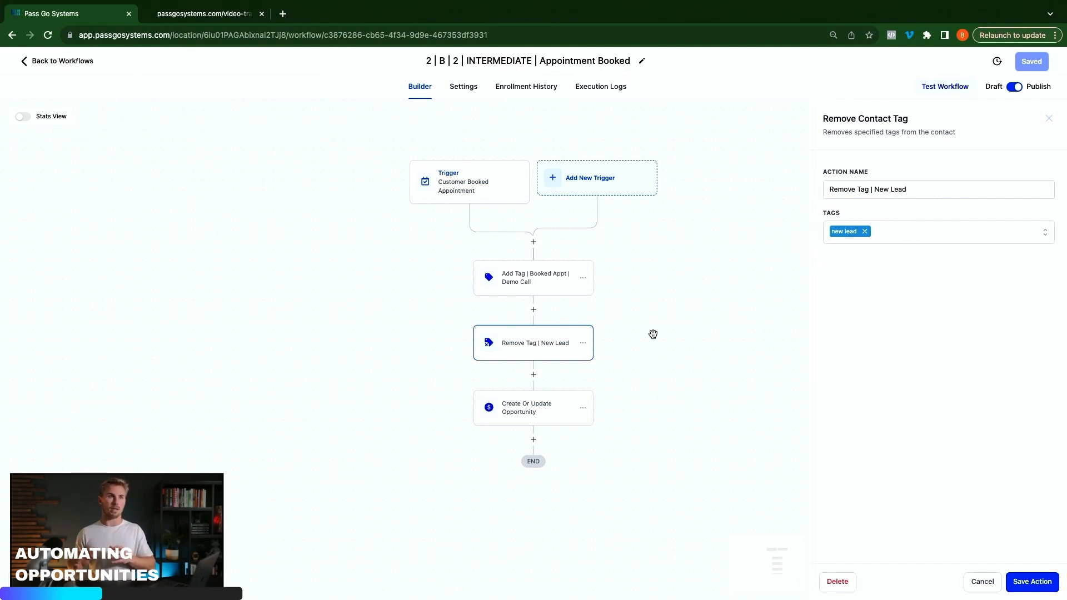
{"action": "left_click", "coordinate": [518, 282]}
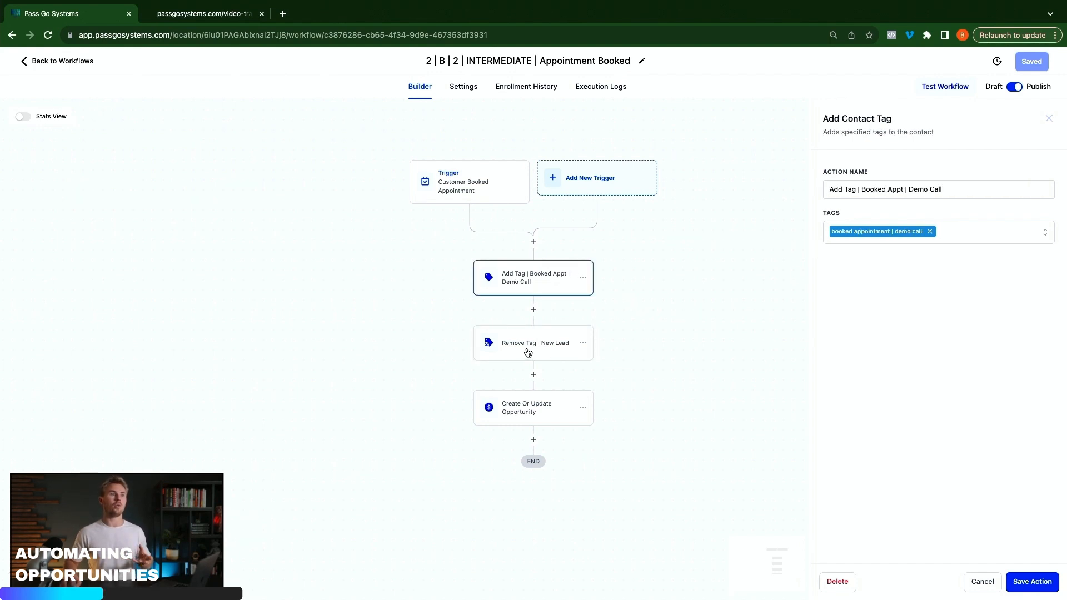
Set the Create Or Update Opportunity action's source to Website with duplicate opportunities off, save the action and workflow, and check the workflow's re-entry setting
{"action": "left_click", "coordinate": [518, 411]}
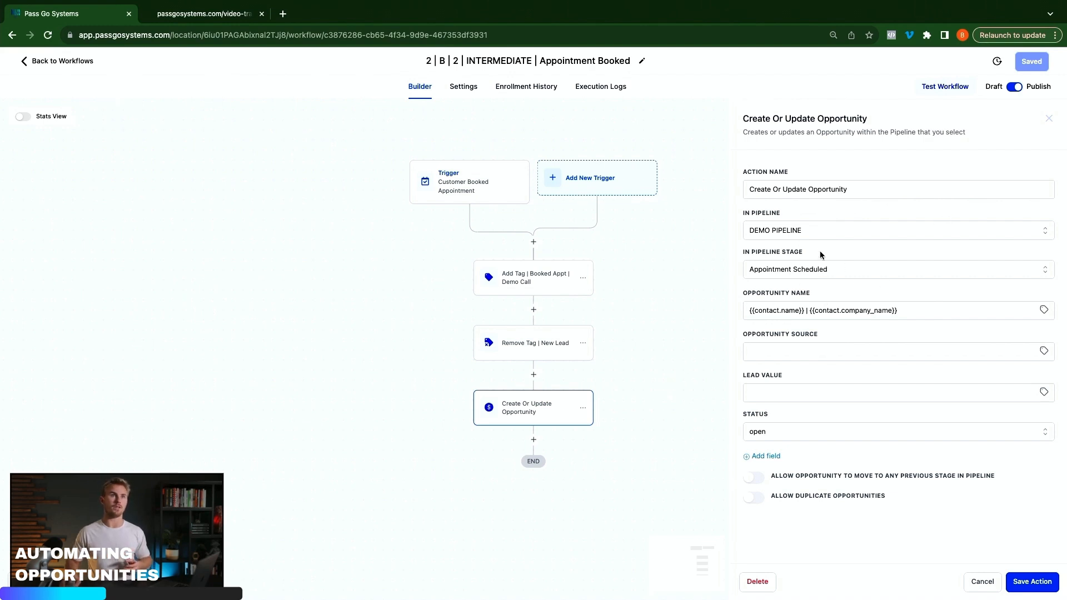
{"action": "left_click", "coordinate": [754, 501]}
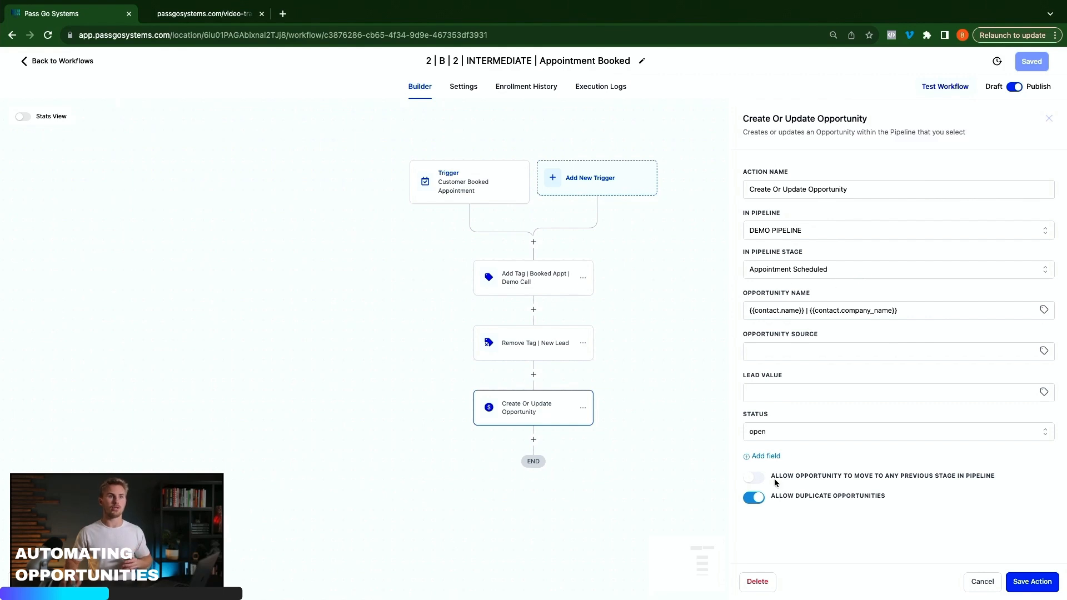
{"action": "left_click", "coordinate": [754, 499]}
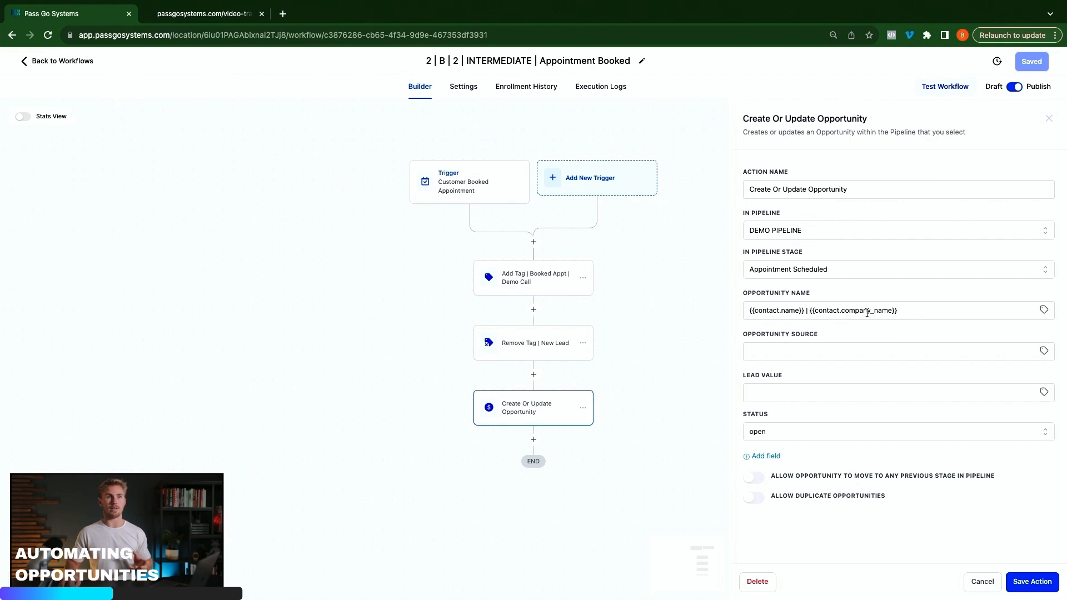
{"action": "left_click", "coordinate": [859, 354]}
{"action": "type", "text": "Website"}
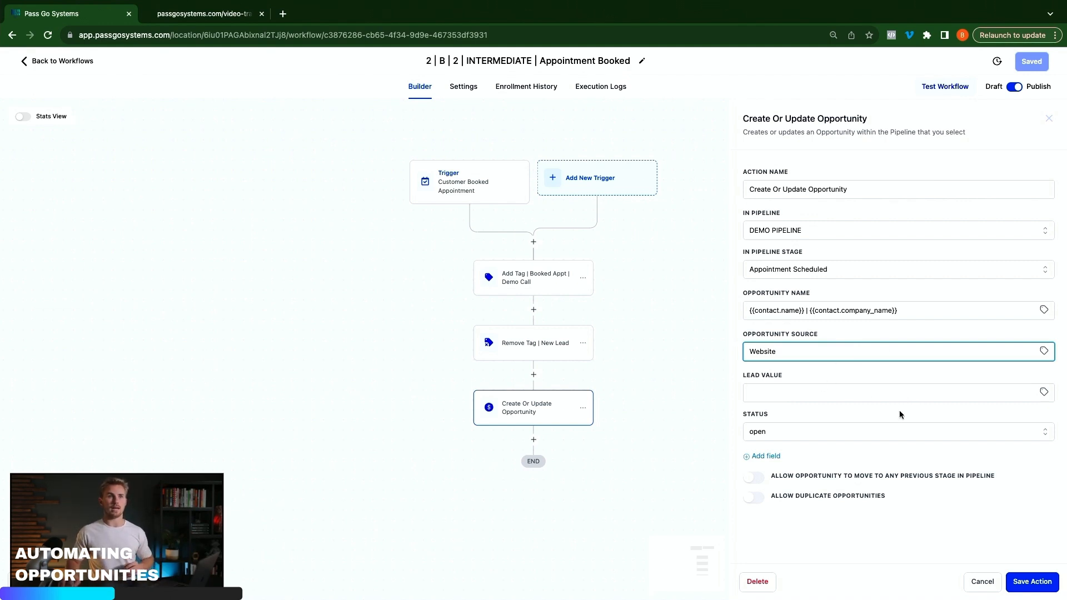
{"action": "left_click", "coordinate": [1032, 581]}
{"action": "left_click", "coordinate": [1031, 63]}
{"action": "left_click", "coordinate": [464, 87]}
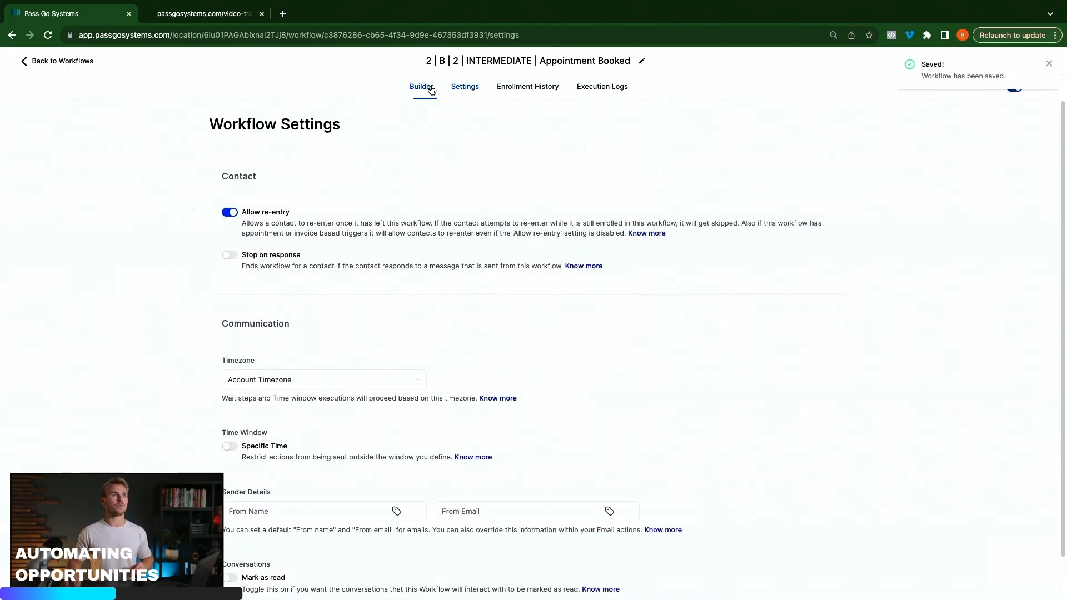
{"action": "left_click", "coordinate": [427, 89]}
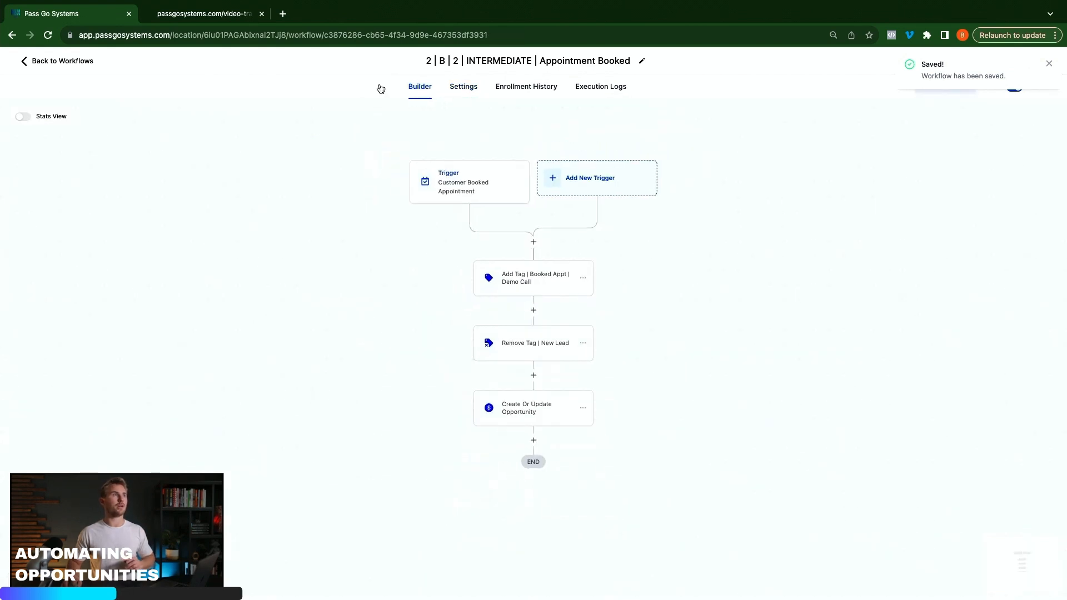
Open the 2 | B | 3 | INTERMEDIATE | Order Form Submission workflow and examine its Add Tag and Remove Tag actions
{"action": "left_click", "coordinate": [74, 61]}
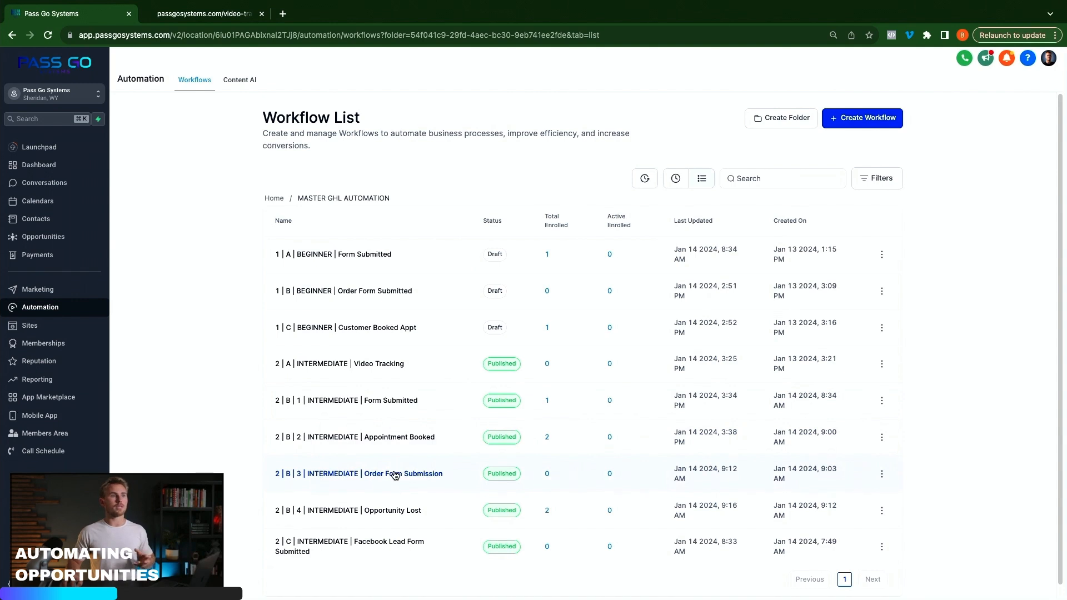
{"action": "left_click", "coordinate": [395, 475]}
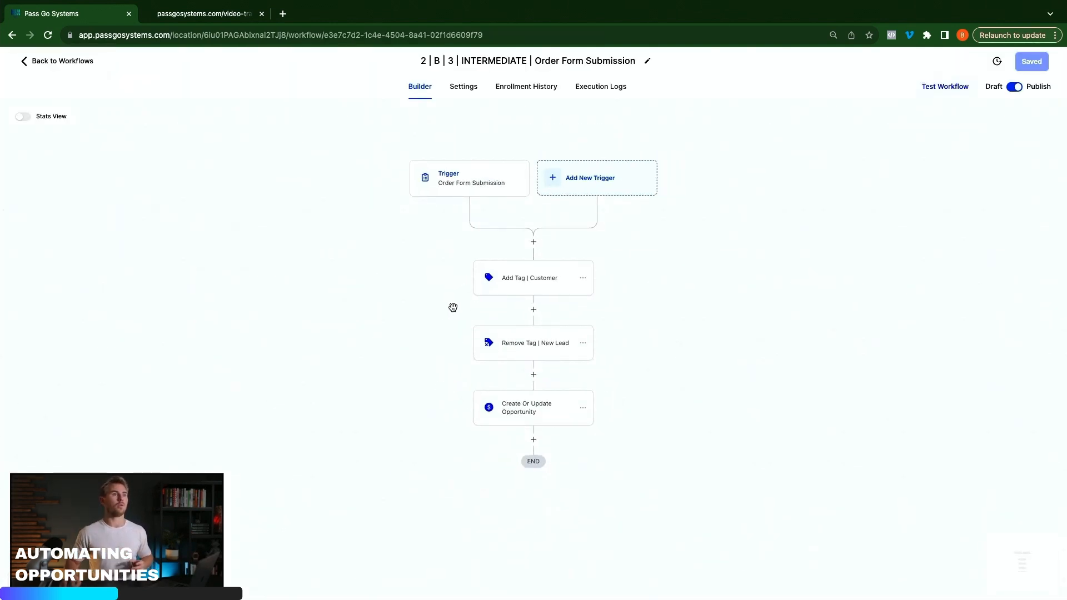
{"action": "left_click", "coordinate": [522, 284]}
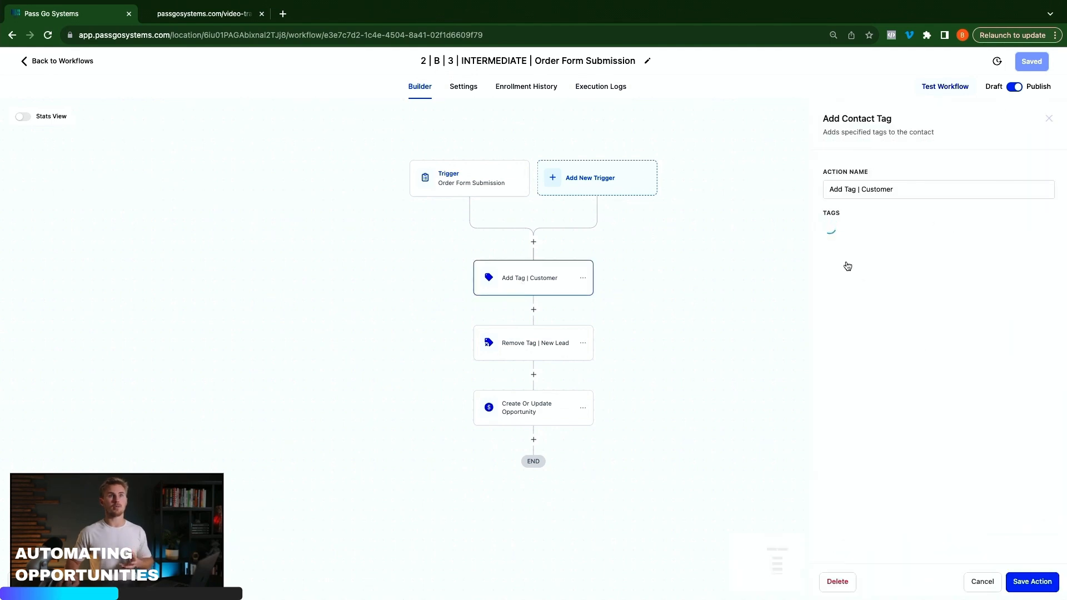
{"action": "left_click", "coordinate": [525, 344]}
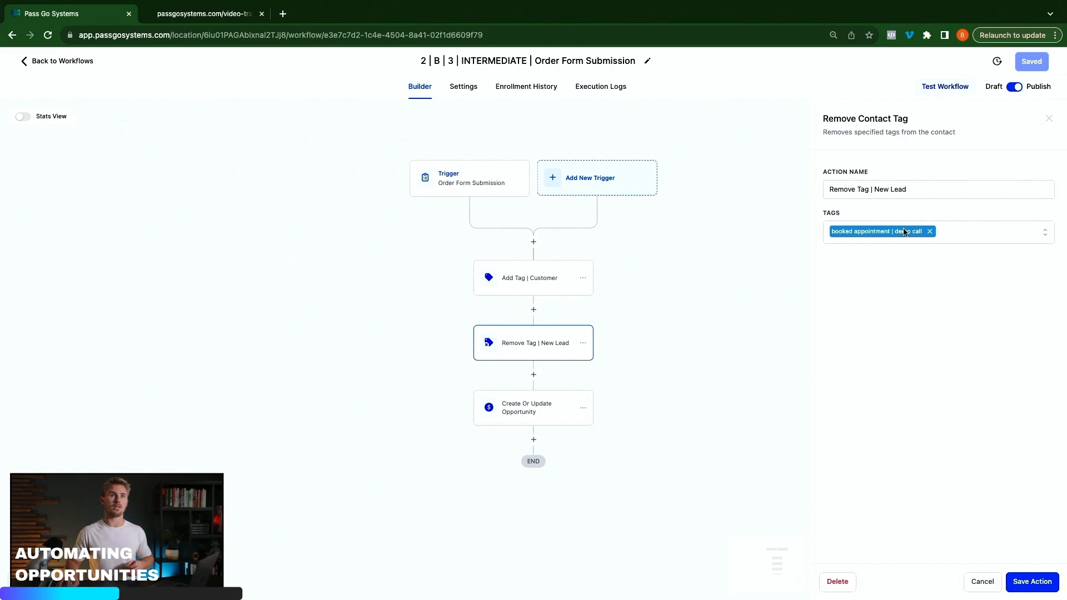
Review the status options in the Create Or Update Opportunity action, keep won, and save the action and workflow
{"action": "left_click", "coordinate": [536, 411]}
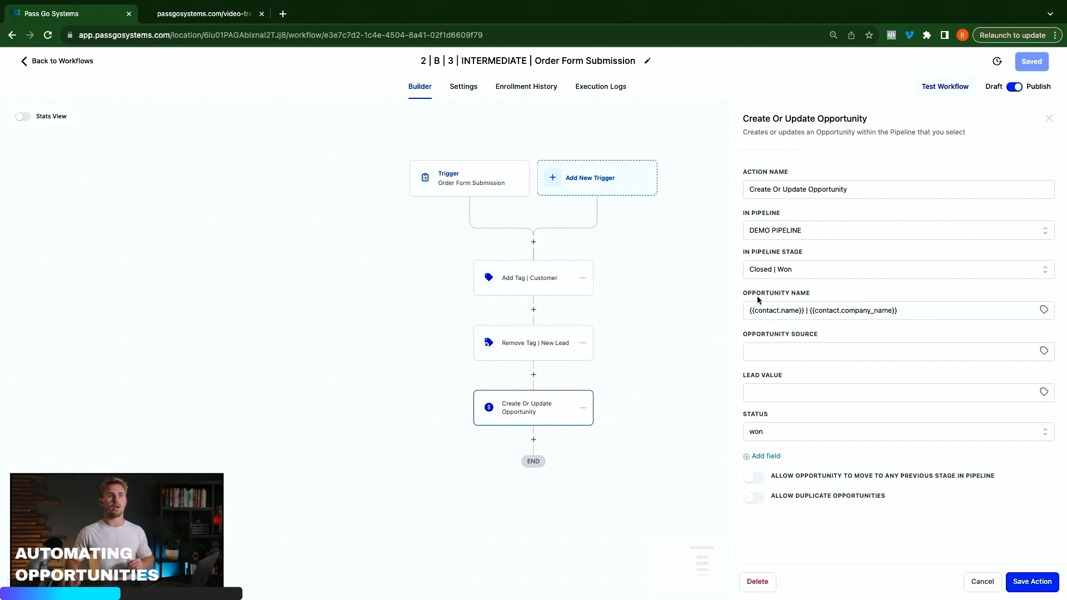
{"action": "left_click", "coordinate": [812, 431]}
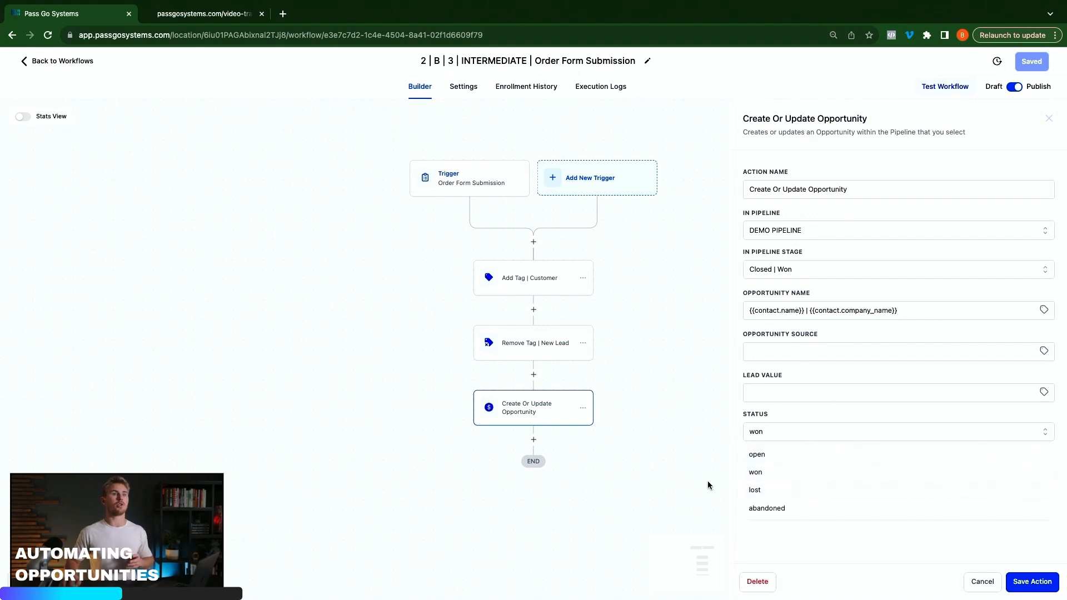
{"action": "left_click", "coordinate": [889, 551]}
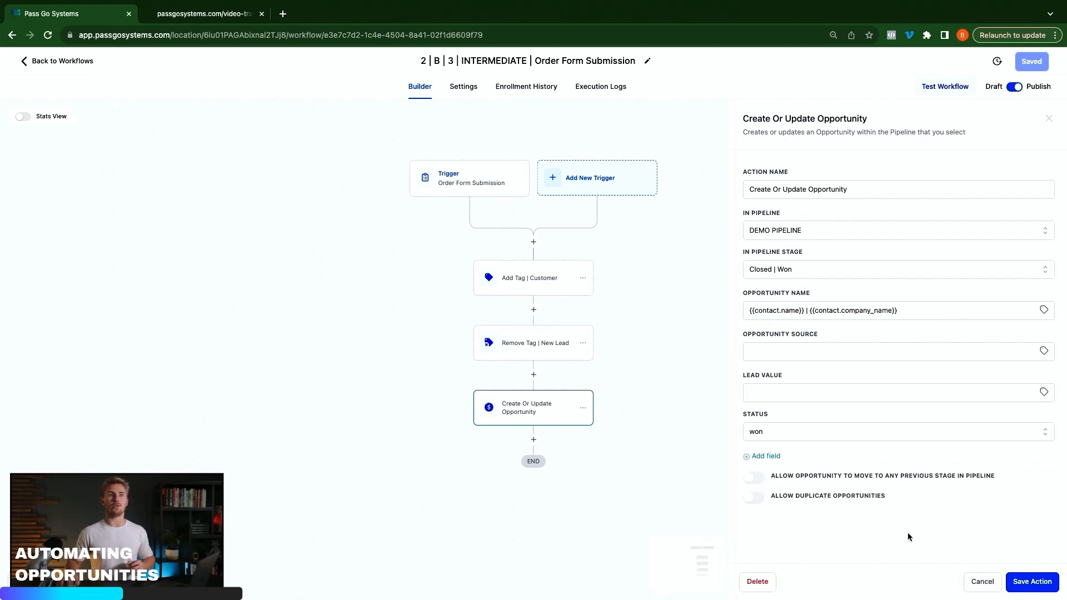
{"action": "left_click", "coordinate": [1036, 584]}
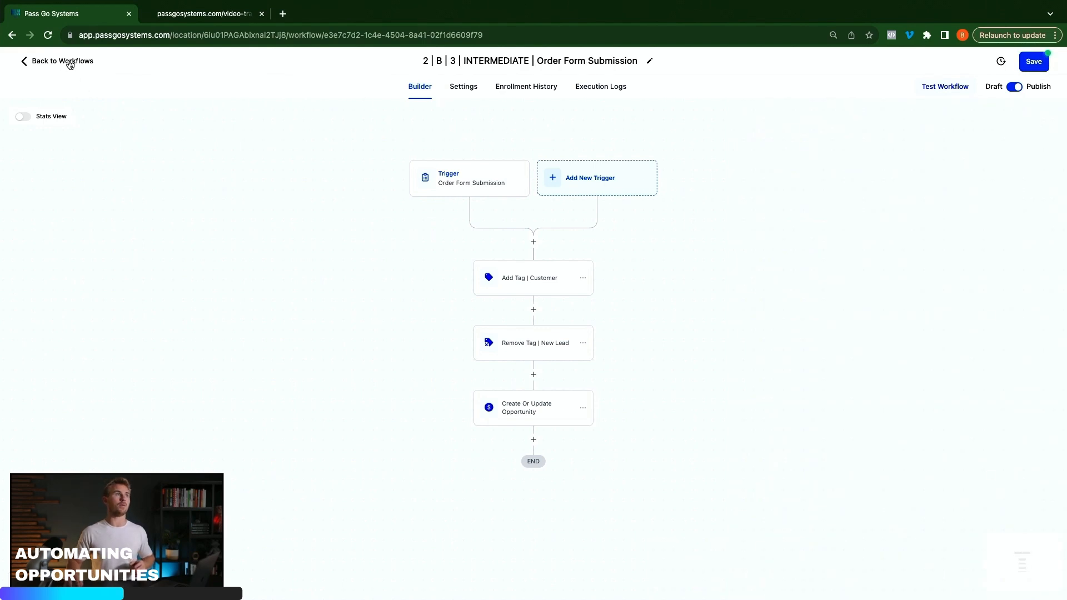
{"action": "left_click", "coordinate": [1033, 64]}
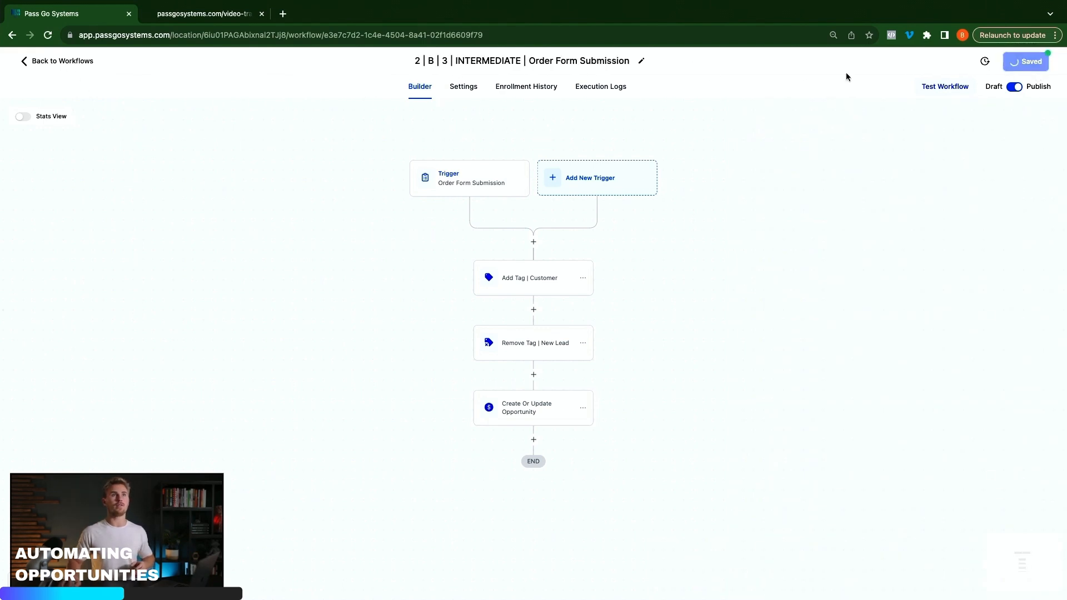
Return to the workflow list and open the 2 | B | 4 | INTERMEDIATE | Opportunity Lost workflow
{"action": "left_click", "coordinate": [62, 61]}
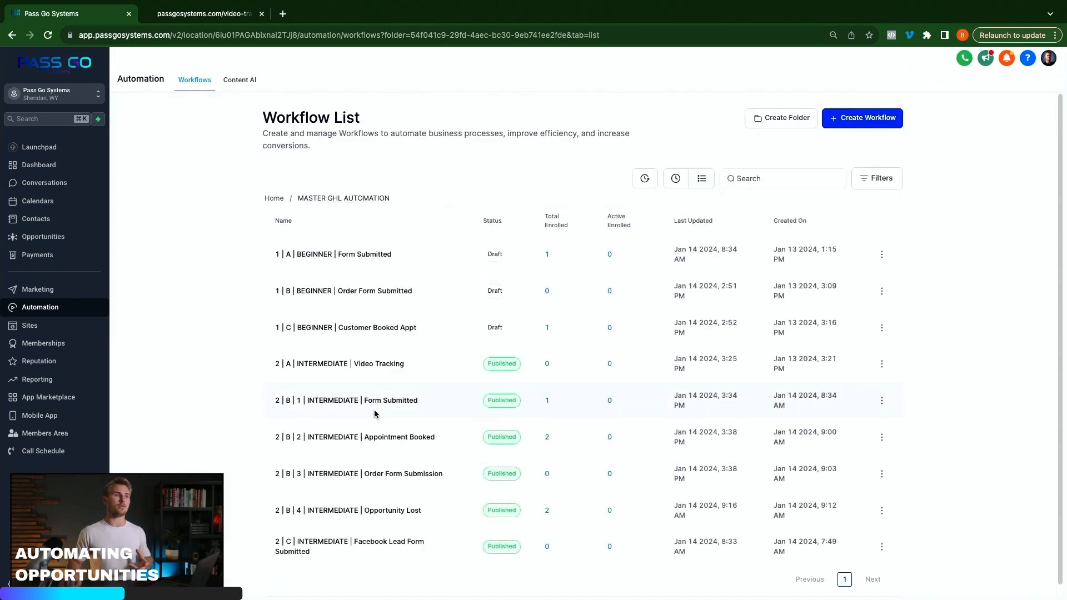
{"action": "left_click", "coordinate": [340, 510]}
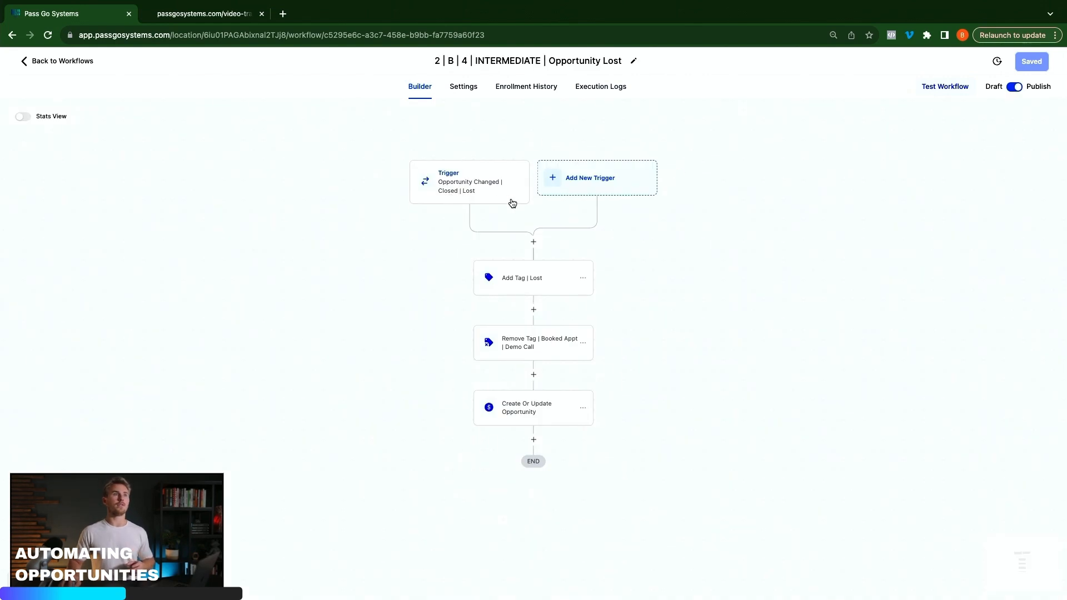
Examine the filters of the Opportunity Changed | Closed | Lost trigger
{"action": "left_click", "coordinate": [476, 182]}
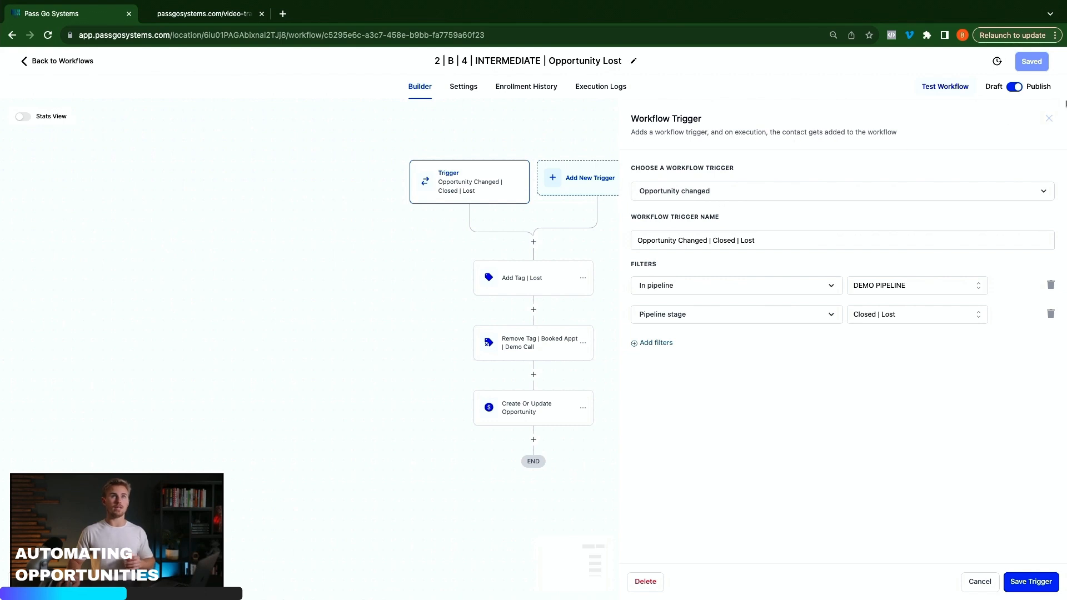
{"action": "left_click", "coordinate": [1048, 118]}
Try setting up an additional Opportunity Changed trigger filtered to DEMO PIPELINE and the Closed | Lost pipeline stage, and discard it
{"action": "left_click", "coordinate": [590, 181]}
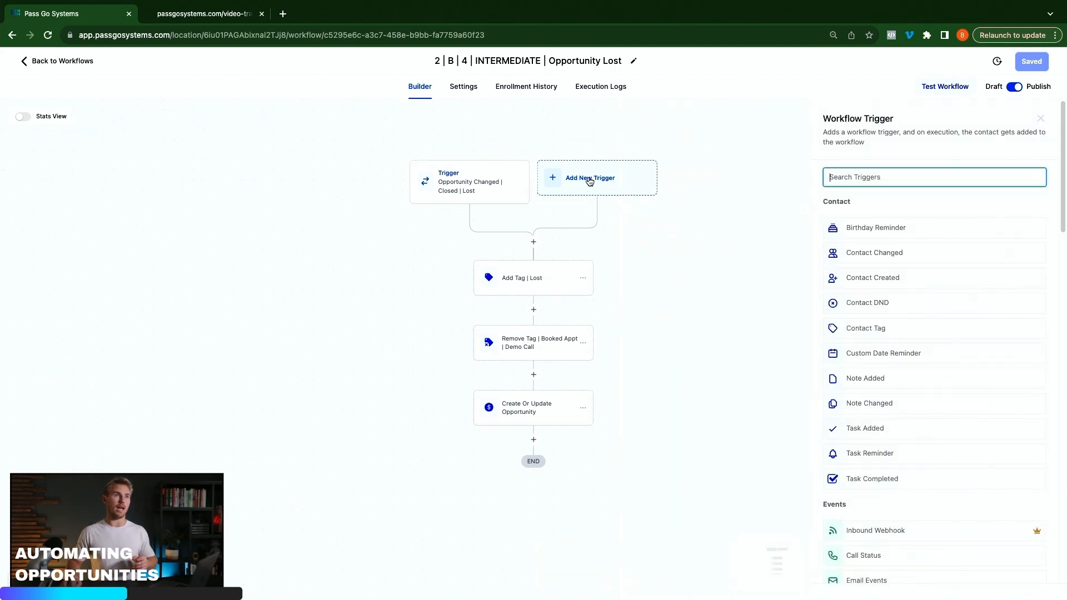
{"action": "type", "text": "opp"}
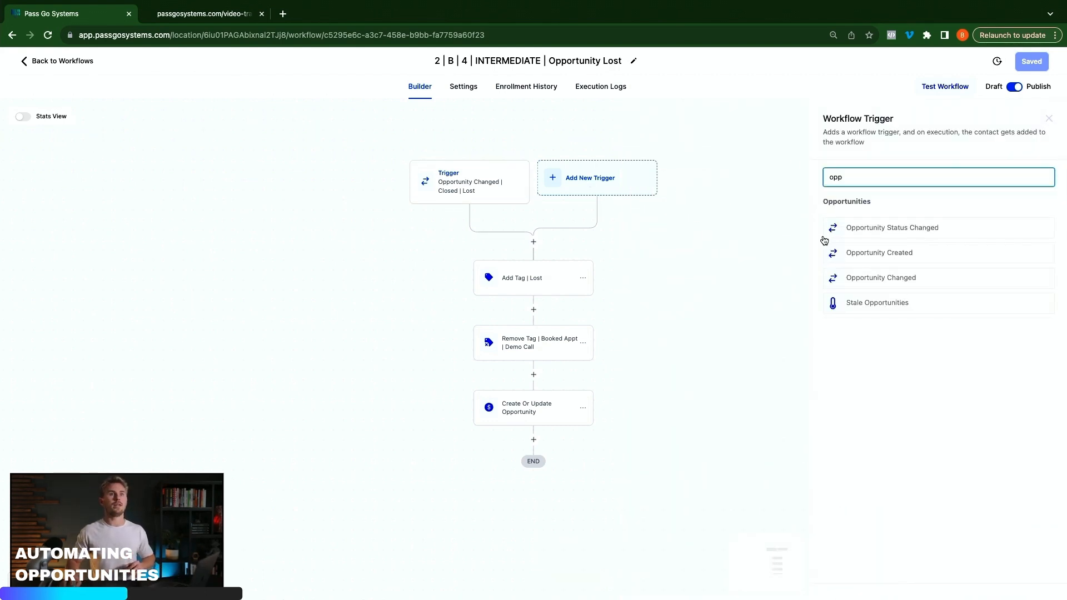
{"action": "left_click", "coordinate": [650, 272]}
{"action": "left_click", "coordinate": [718, 287]}
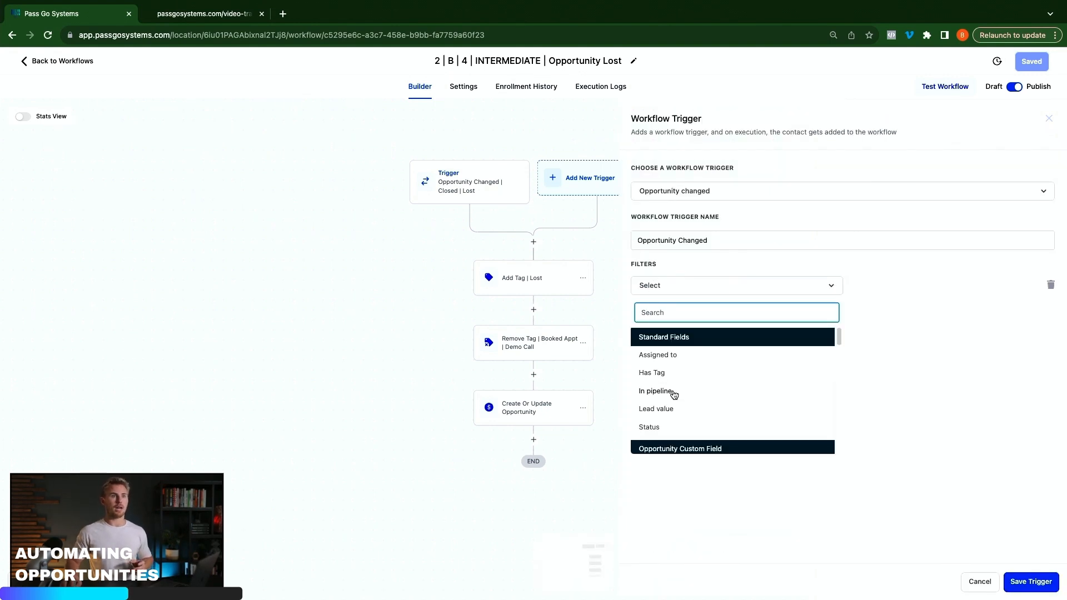
{"action": "left_click", "coordinate": [675, 393]}
{"action": "left_click", "coordinate": [921, 285]}
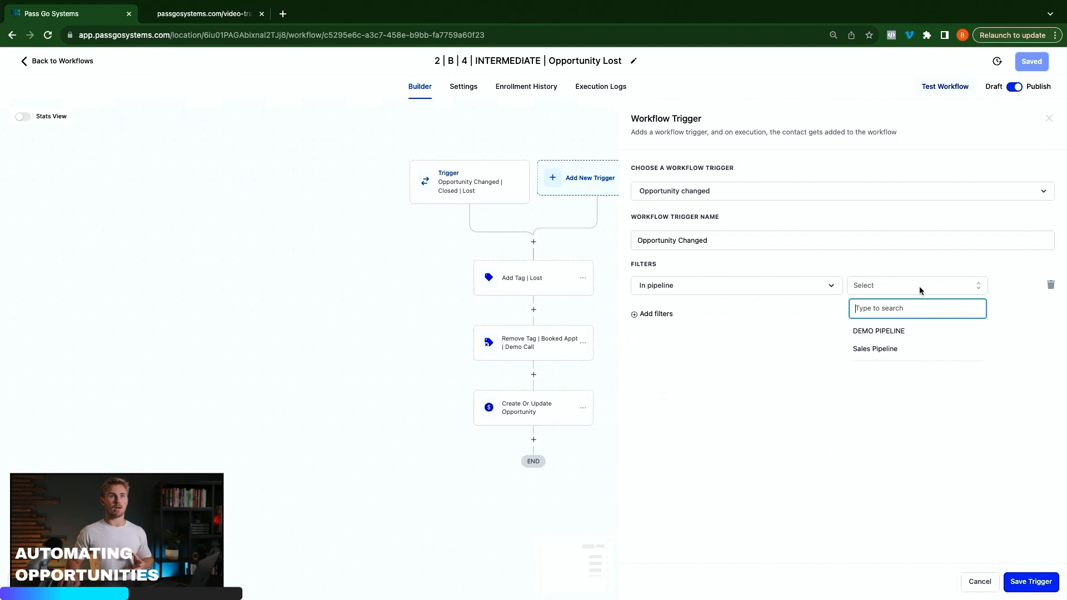
{"action": "left_click", "coordinate": [883, 332]}
{"action": "left_click", "coordinate": [661, 315]}
{"action": "left_click", "coordinate": [698, 315]}
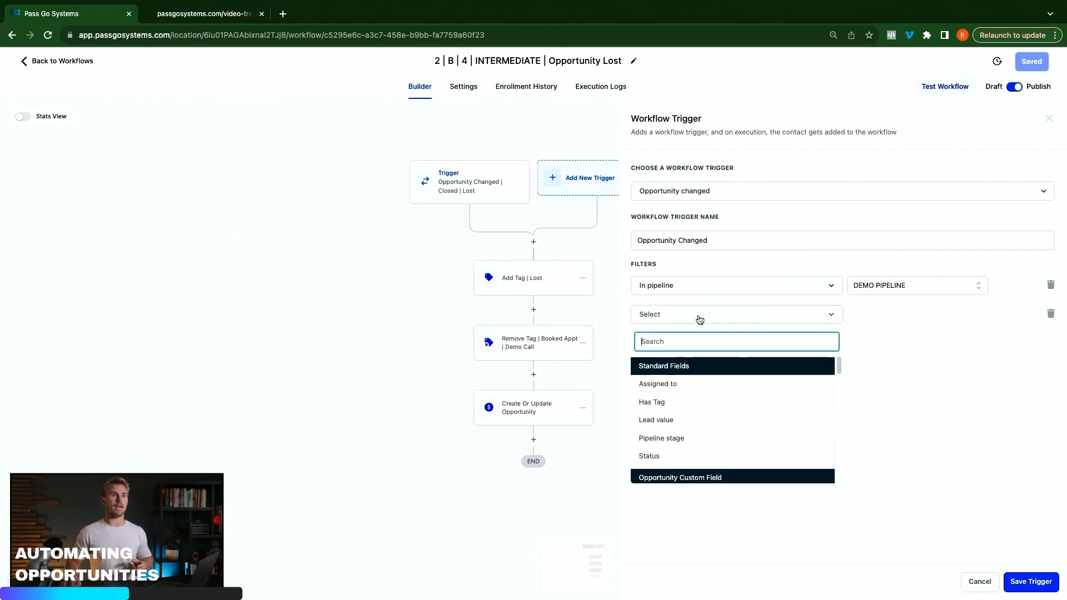
{"action": "left_click", "coordinate": [671, 439]}
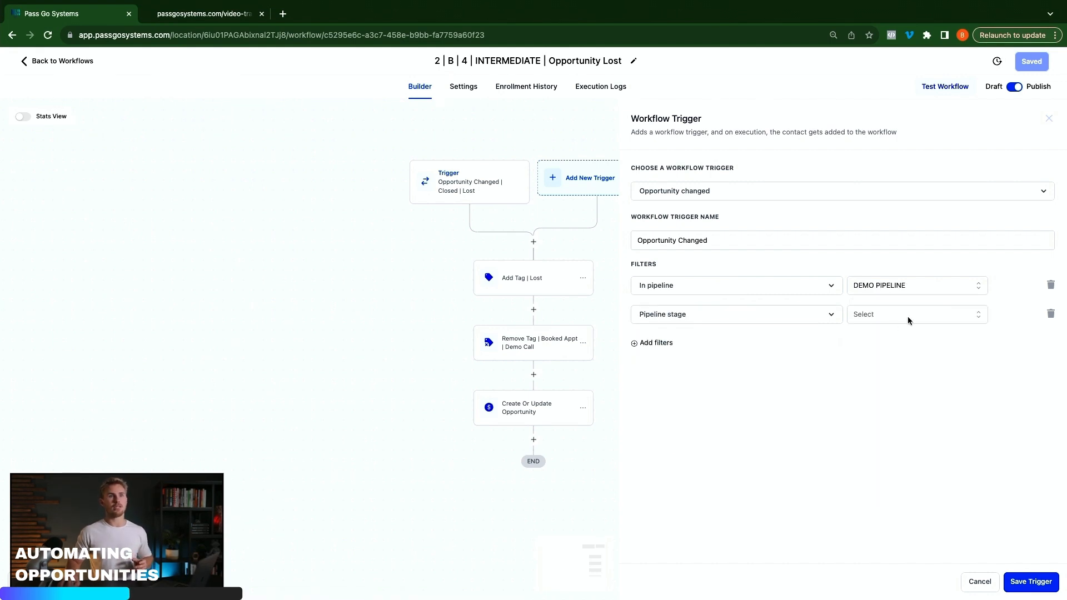
{"action": "left_click", "coordinate": [915, 314]}
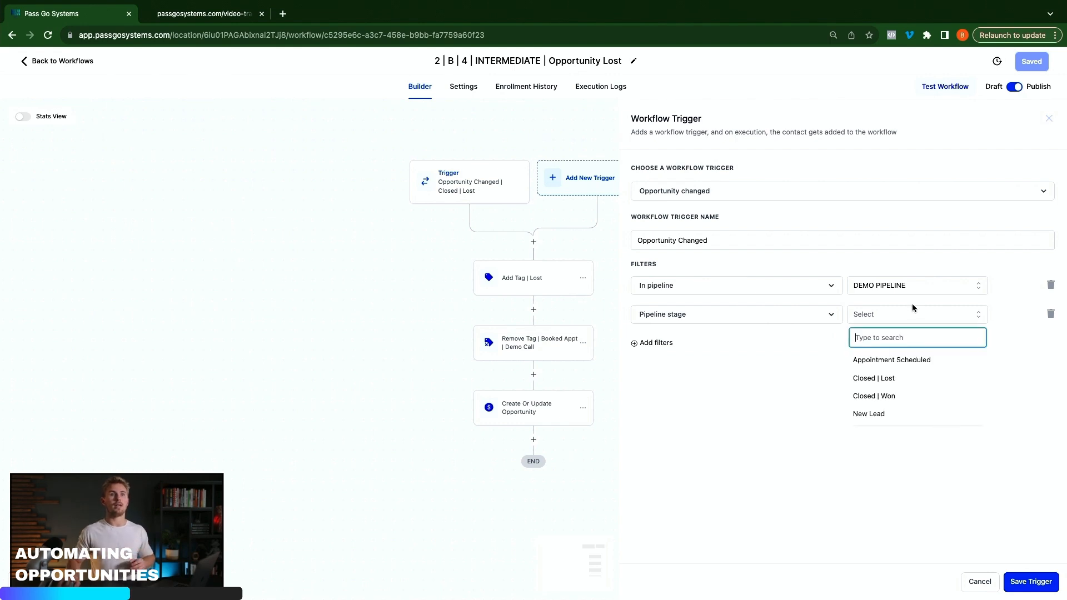
{"action": "left_click", "coordinate": [879, 380]}
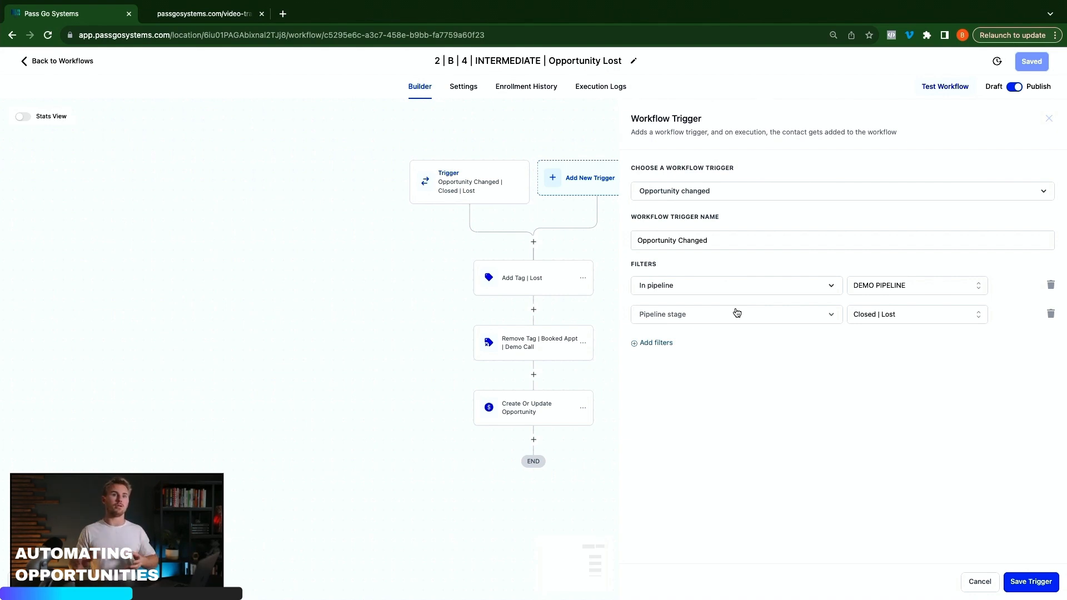
{"action": "left_click", "coordinate": [979, 582]}
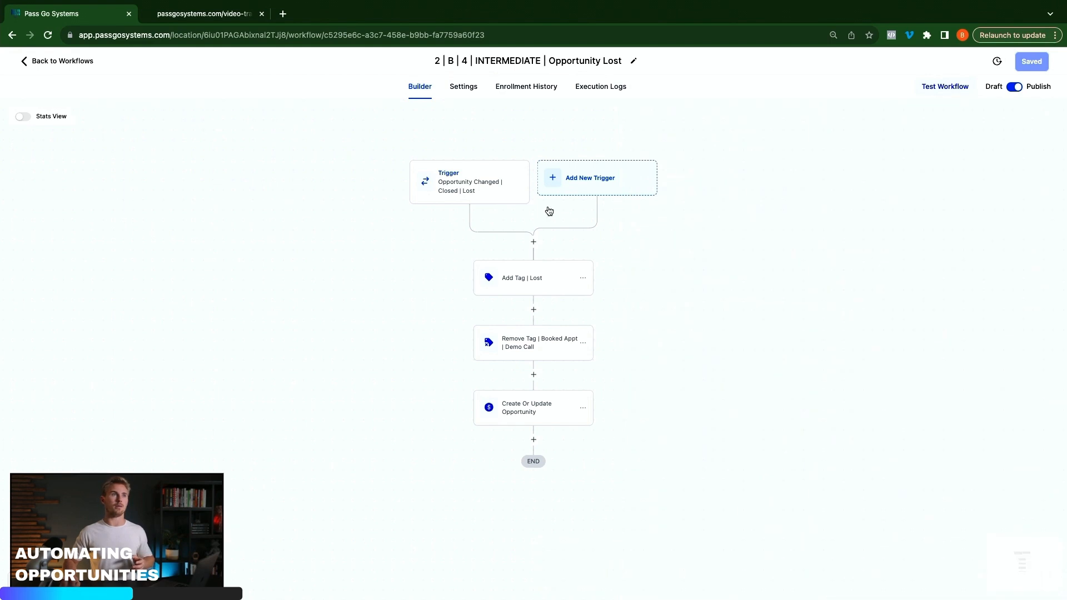
Review the existing Closed | Lost trigger and examine the Add Tag | Lost and Remove Tag | Booked Appt | Demo Call actions
{"action": "left_click", "coordinate": [456, 189]}
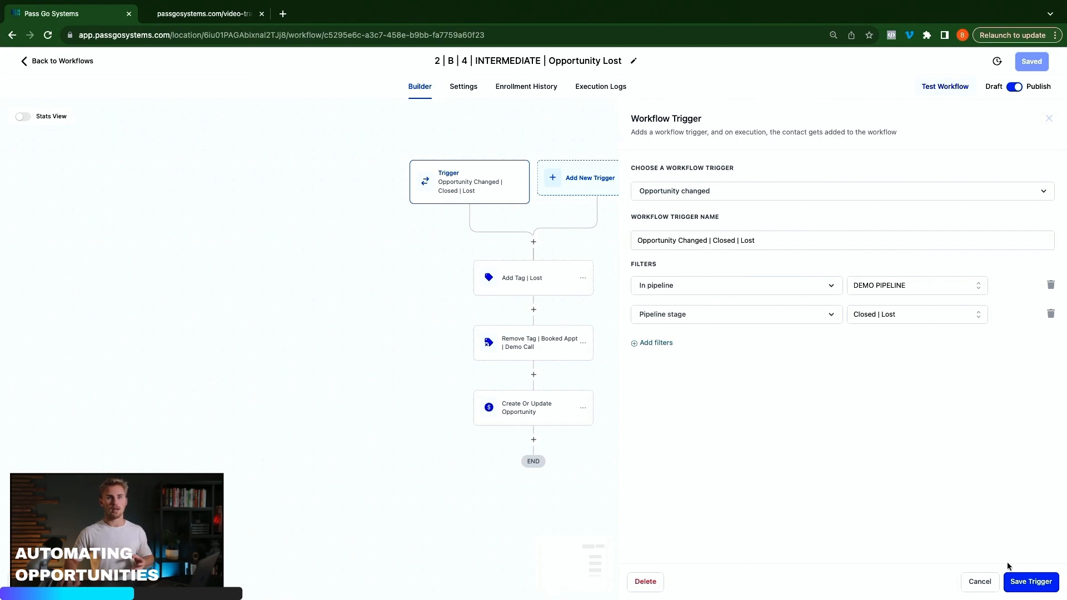
{"action": "left_click", "coordinate": [982, 581]}
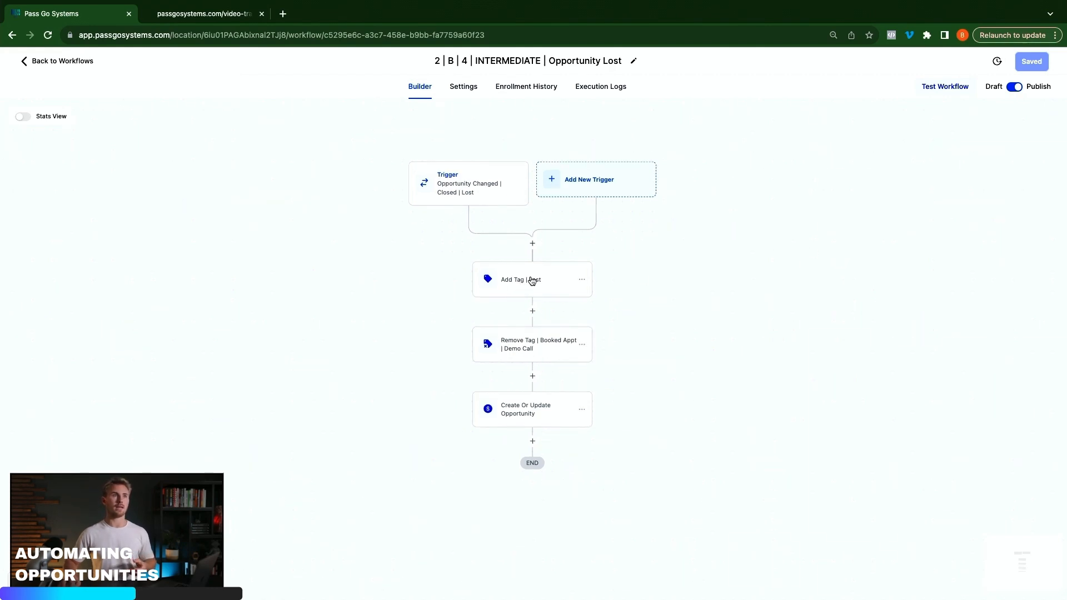
{"action": "left_click", "coordinate": [532, 281]}
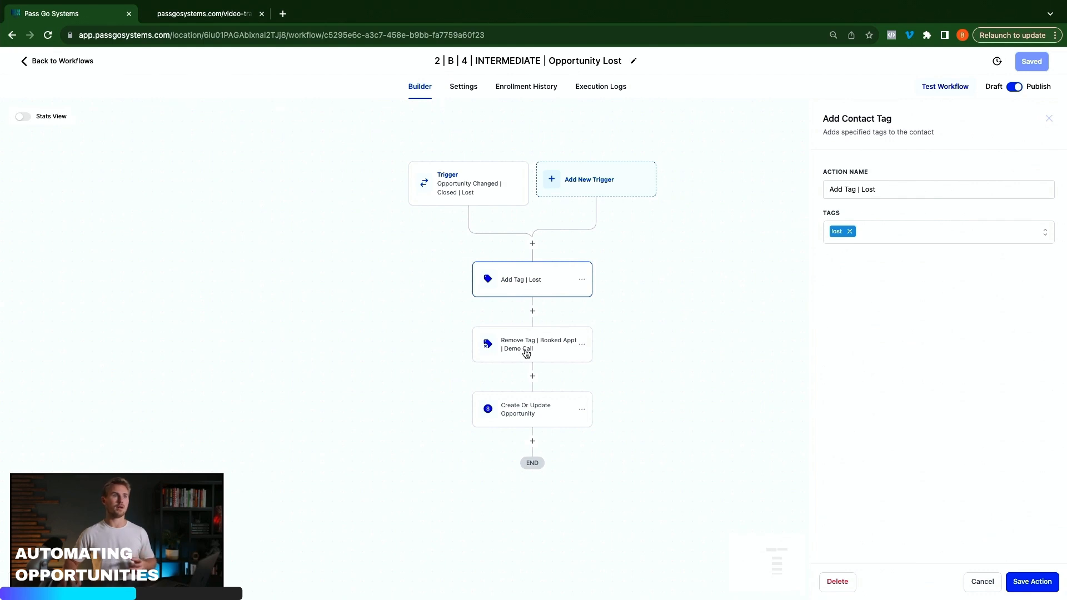
{"action": "left_click", "coordinate": [526, 353]}
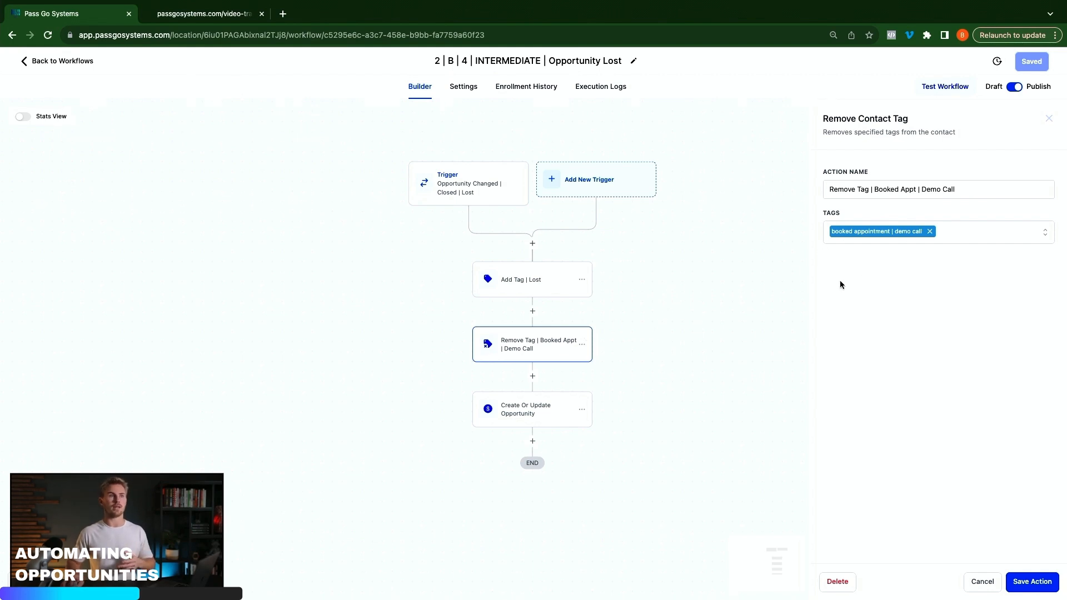
Review the Create Or Update Opportunity action's stage and status settings, and save the action and the workflow
{"action": "left_click", "coordinate": [507, 420]}
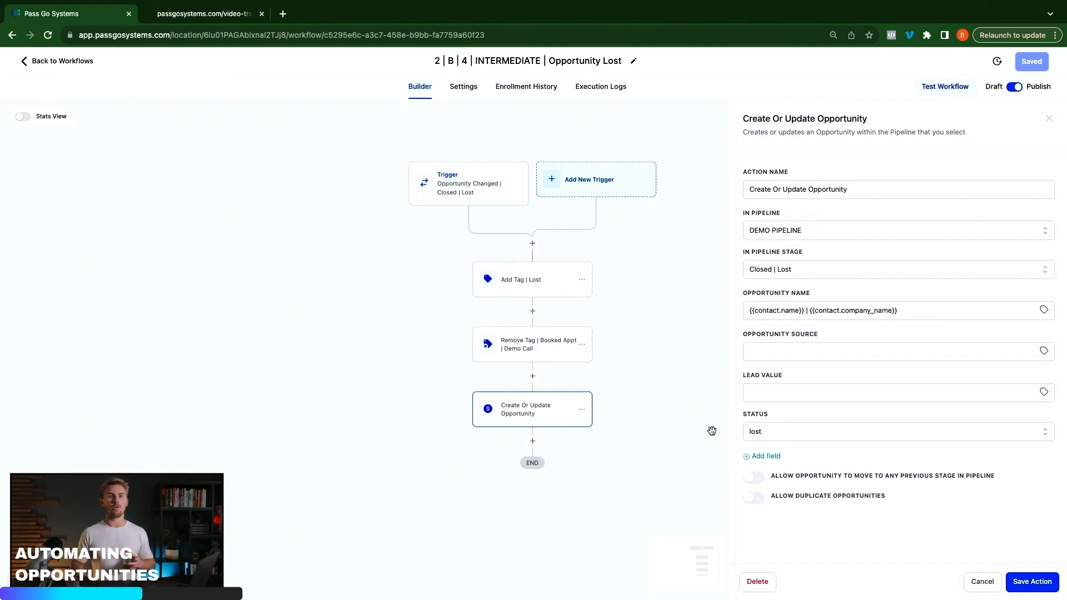
{"action": "left_click", "coordinate": [1034, 582]}
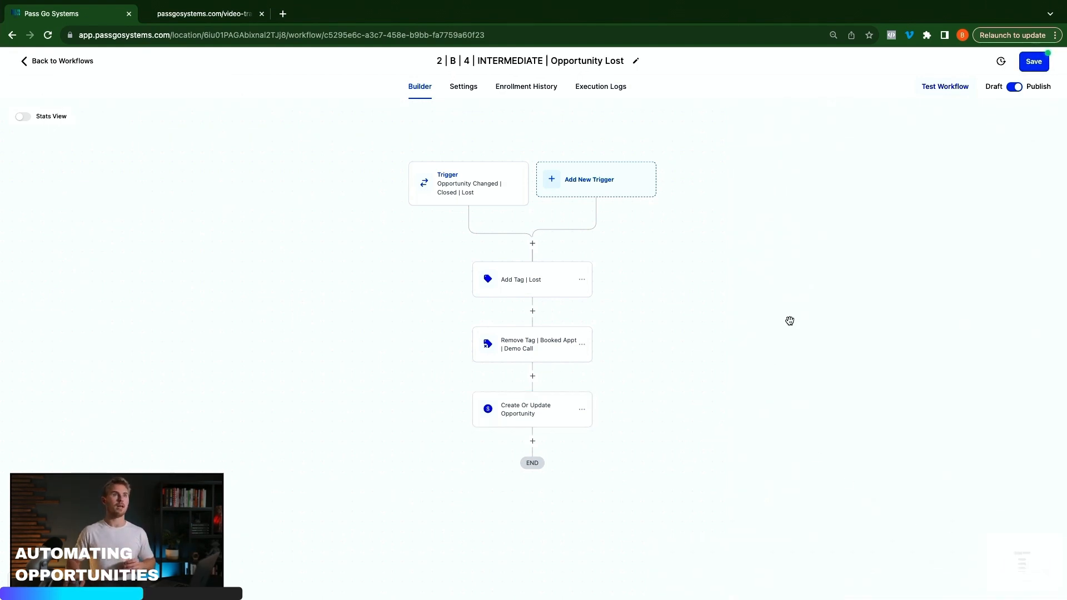
{"action": "left_click", "coordinate": [1032, 63]}
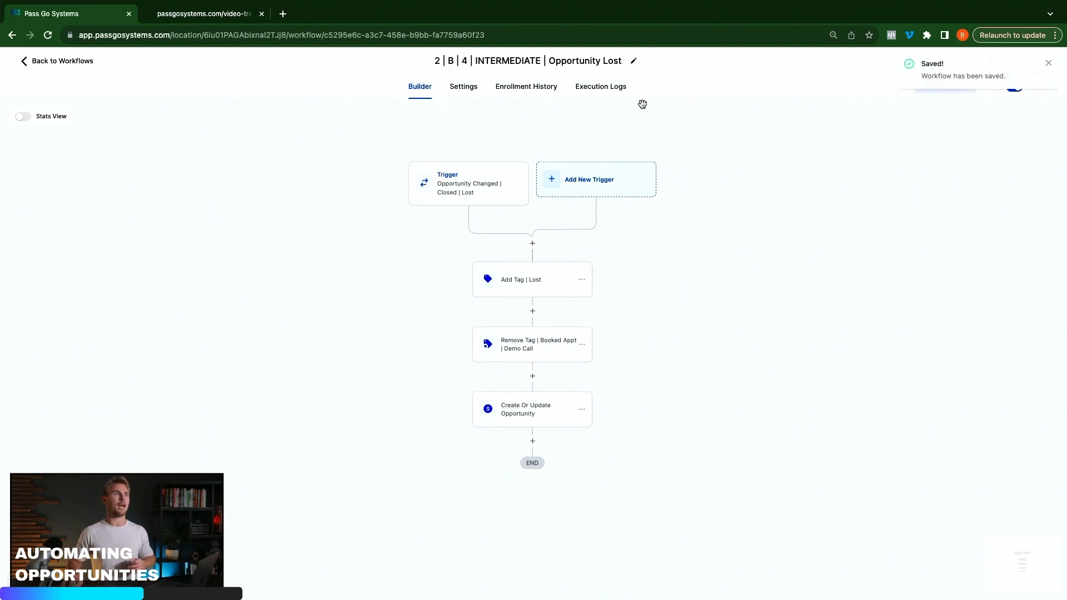
Leave the workflow, open DEMO FORM | INTERMEDIATE in the form builder, and check the First Name field's settings
{"action": "left_click", "coordinate": [85, 64]}
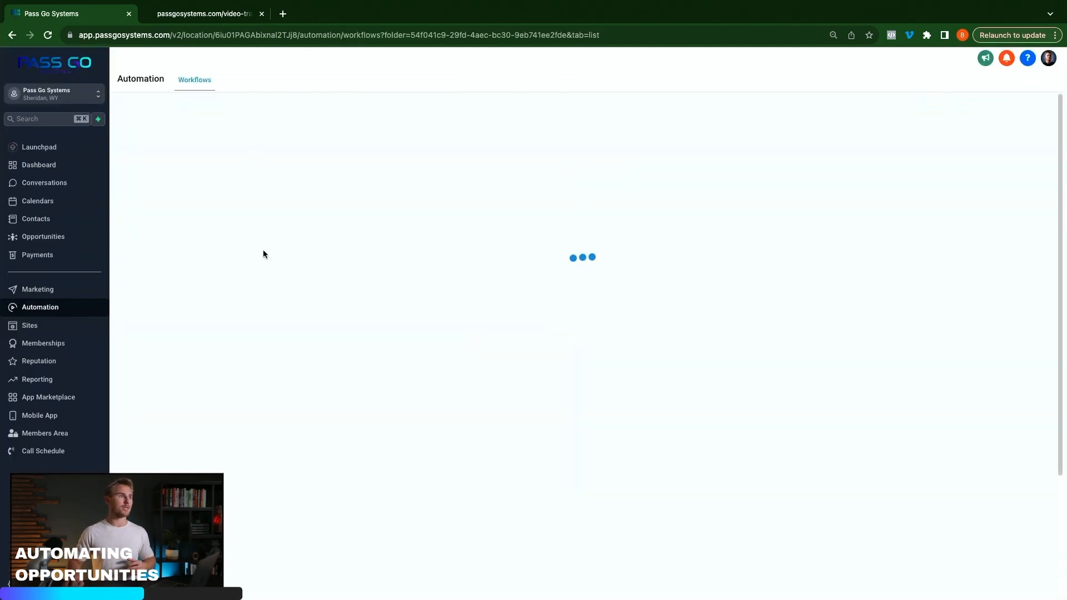
{"action": "left_click", "coordinate": [35, 330]}
{"action": "mouse_move", "coordinate": [406, 83]}
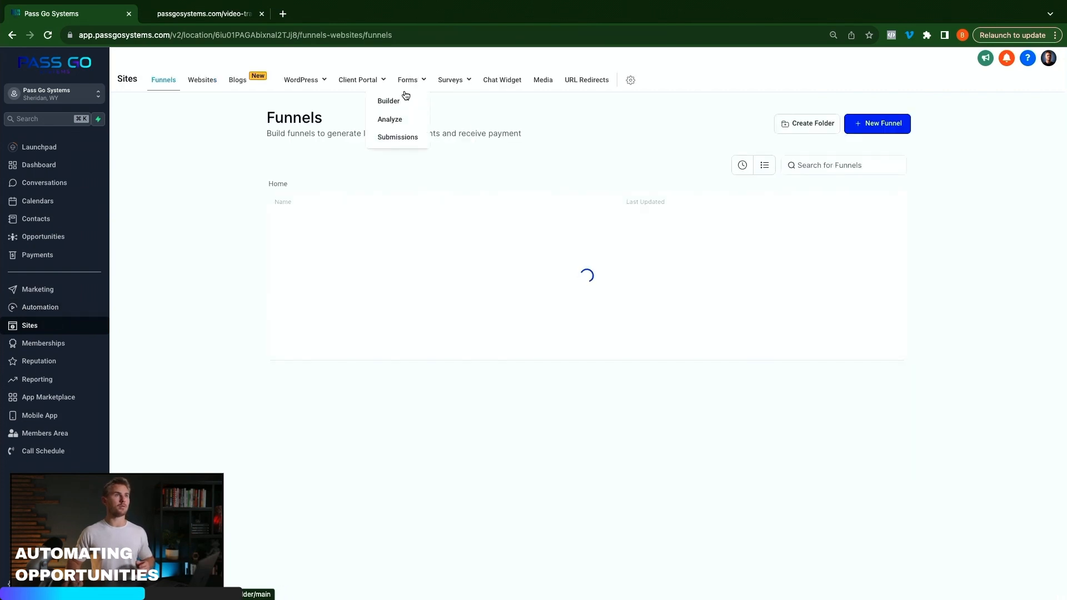
{"action": "left_click", "coordinate": [396, 102]}
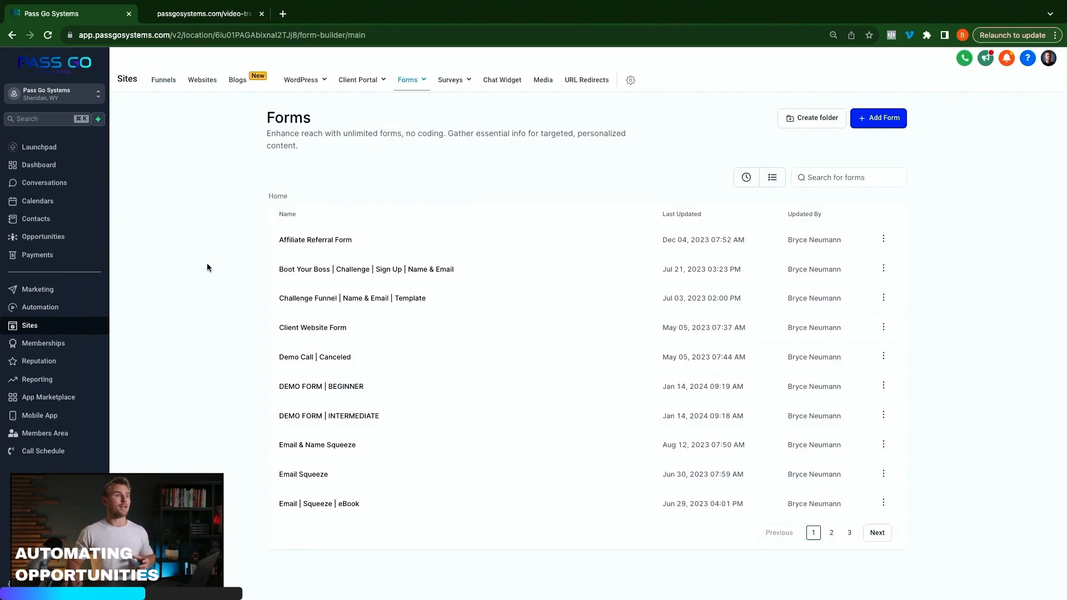
{"action": "left_click", "coordinate": [342, 417]}
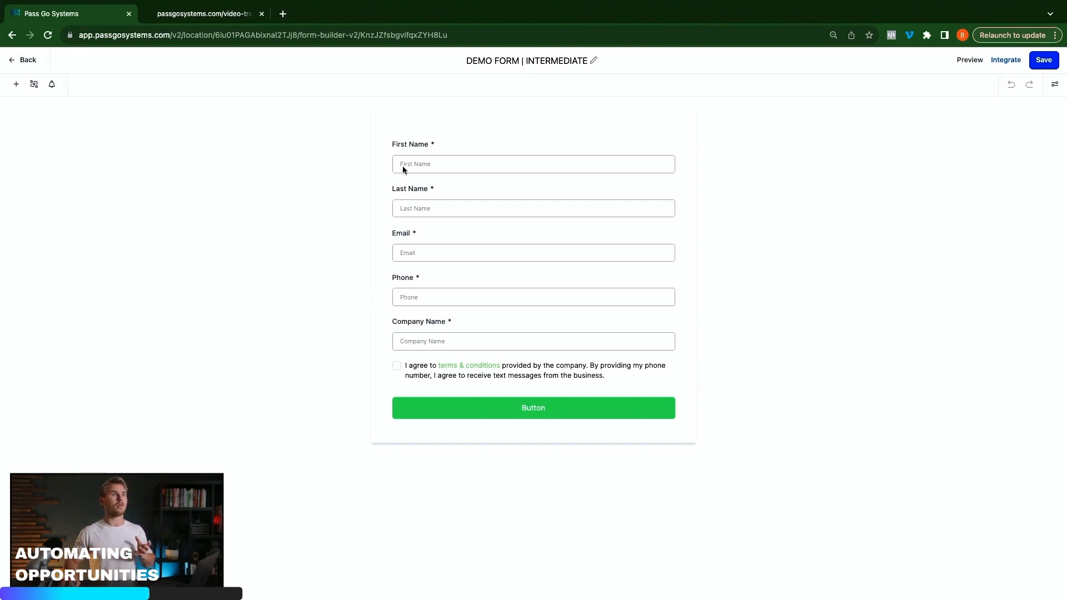
{"action": "left_click", "coordinate": [547, 168]}
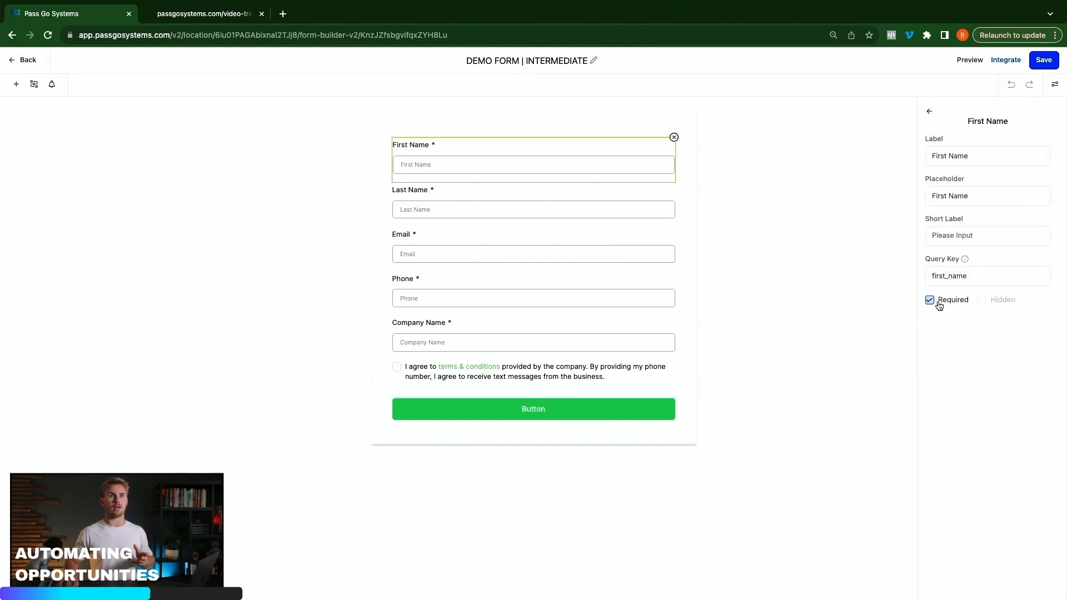
{"action": "left_click", "coordinate": [772, 328]}
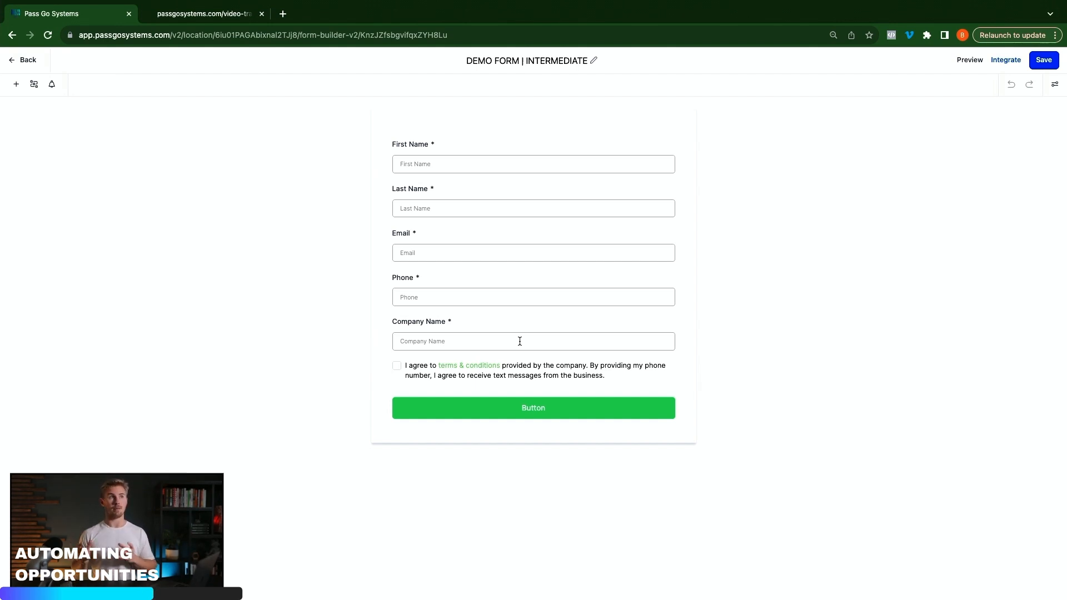
Return to the funnels and open the Demo Form | INTERMEDIATE step of the 2 | INTERMEDIATE funnel in the MASTER GHL AUTOMATION folder
{"action": "left_click", "coordinate": [26, 61]}
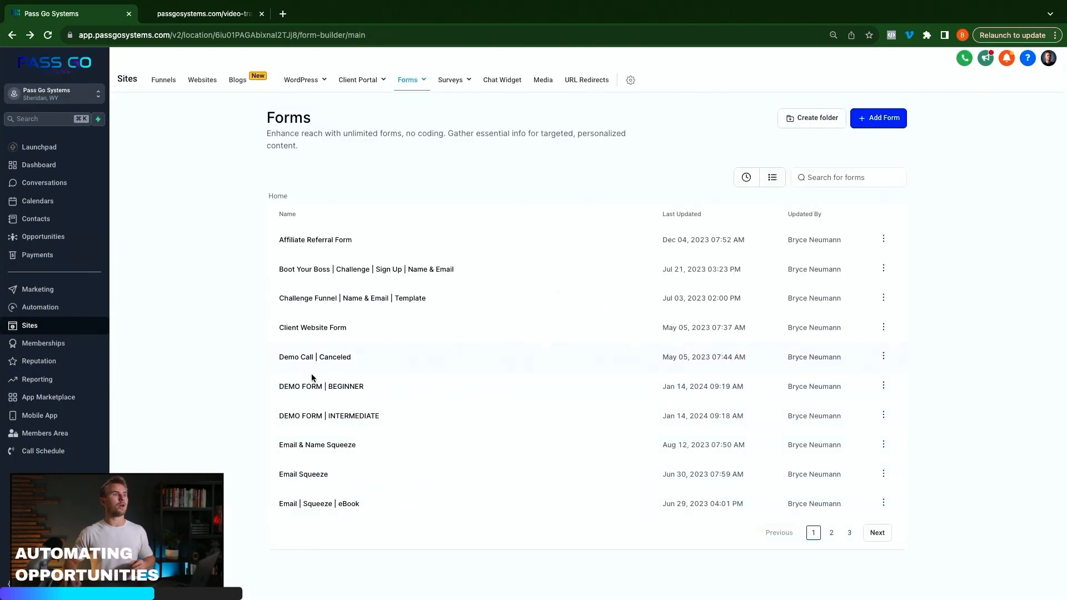
{"action": "left_click", "coordinate": [158, 82]}
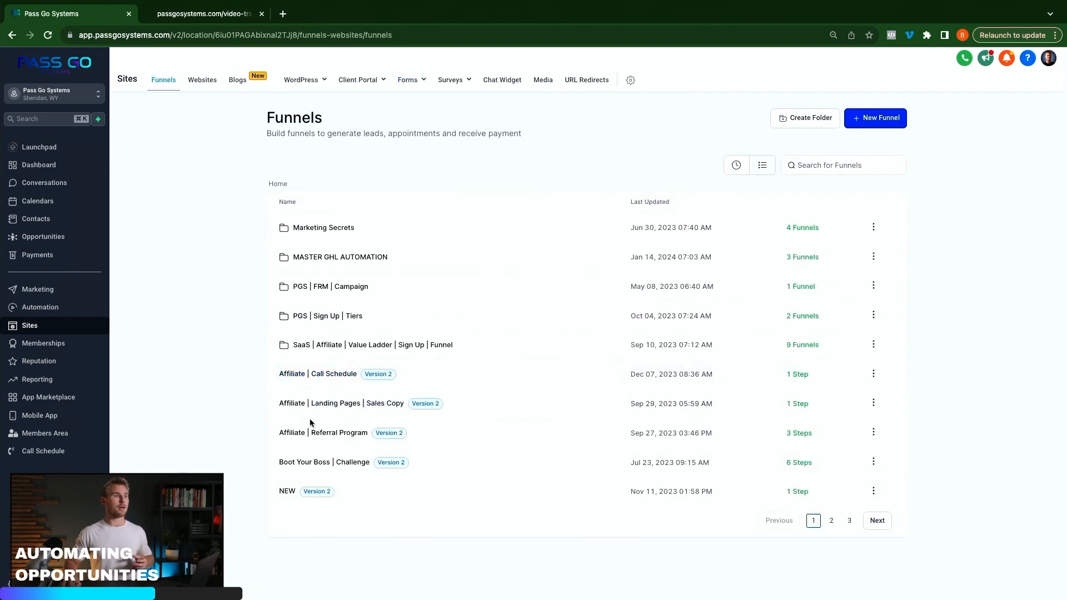
{"action": "left_click", "coordinate": [340, 258]}
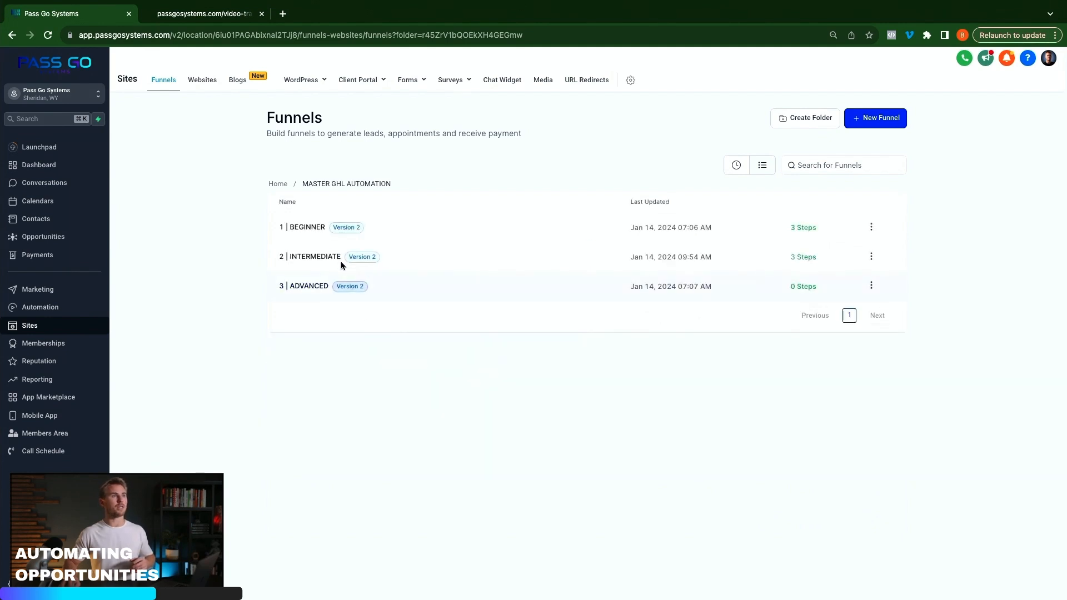
{"action": "left_click", "coordinate": [326, 257]}
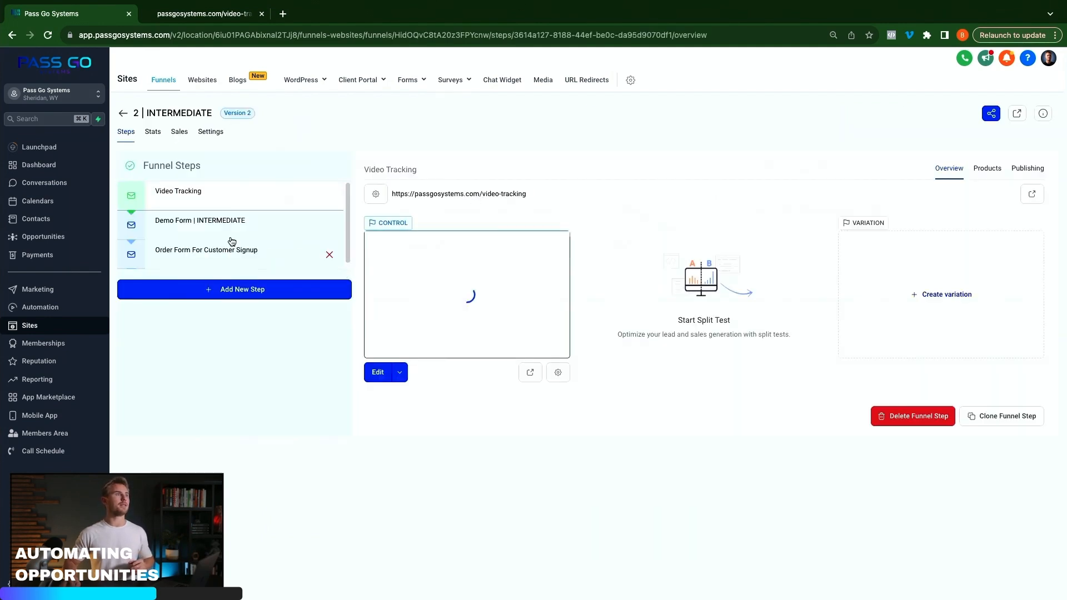
{"action": "left_click", "coordinate": [165, 223]}
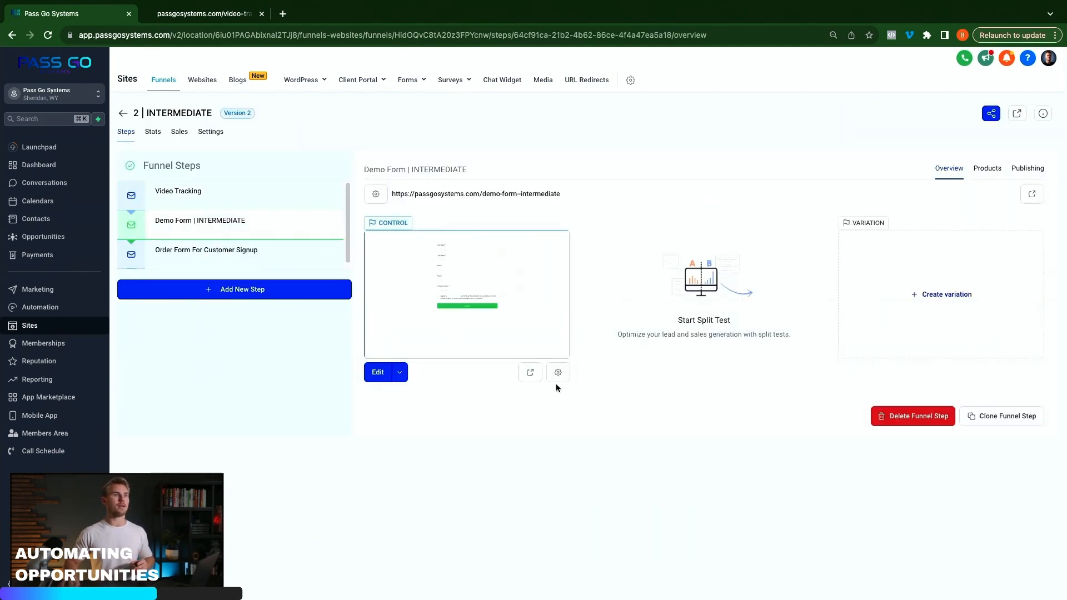
Open the live demo form page, submit it with the contact's details and the terms & conditions accepted, and close the page
{"action": "left_click", "coordinate": [530, 372]}
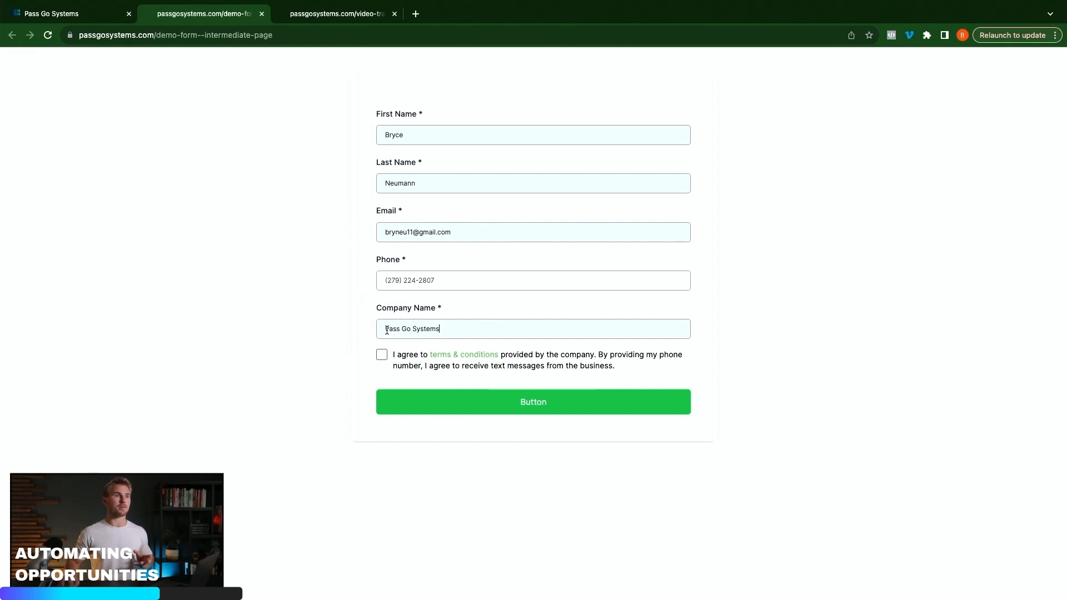
{"action": "left_click", "coordinate": [380, 357]}
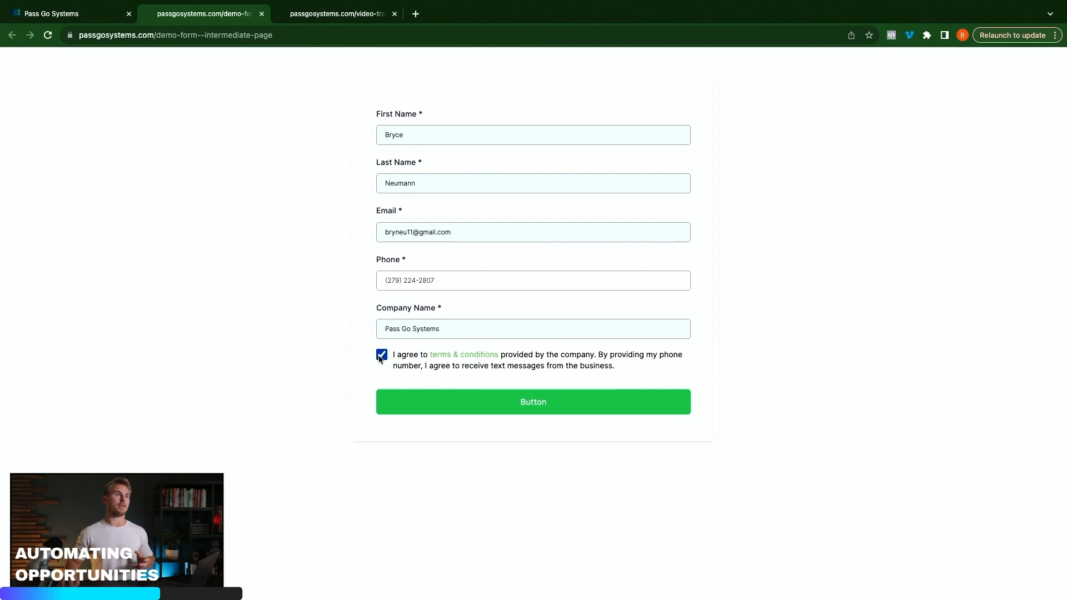
{"action": "left_click", "coordinate": [468, 406]}
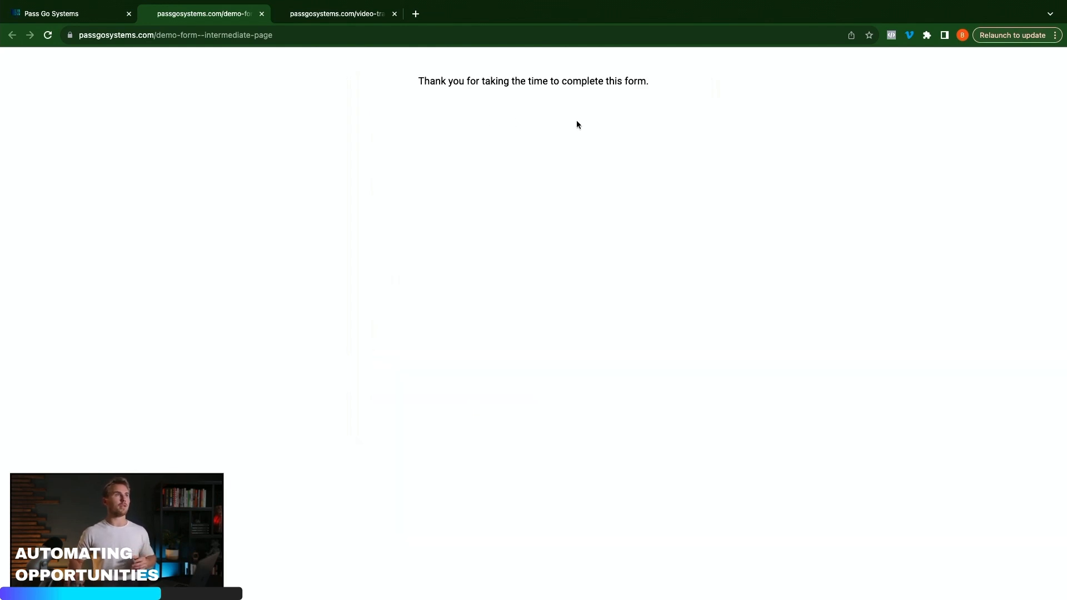
{"action": "left_click", "coordinate": [261, 14]}
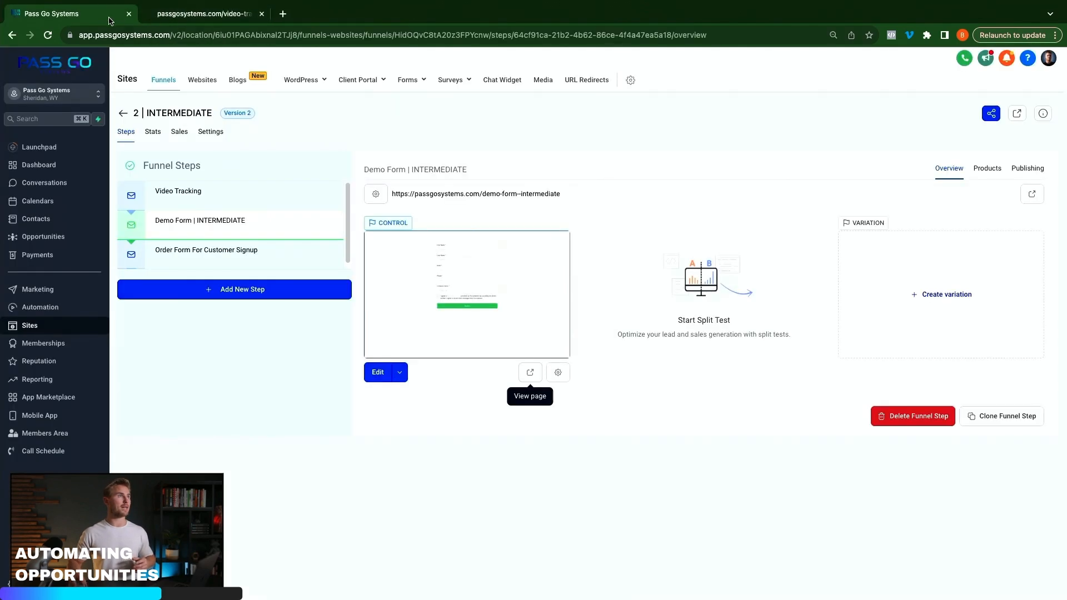
Open the contact's opportunity in the New Lead stage of DEMO PIPELINE and review its details, tasks, notes and tags
{"action": "left_click", "coordinate": [58, 242]}
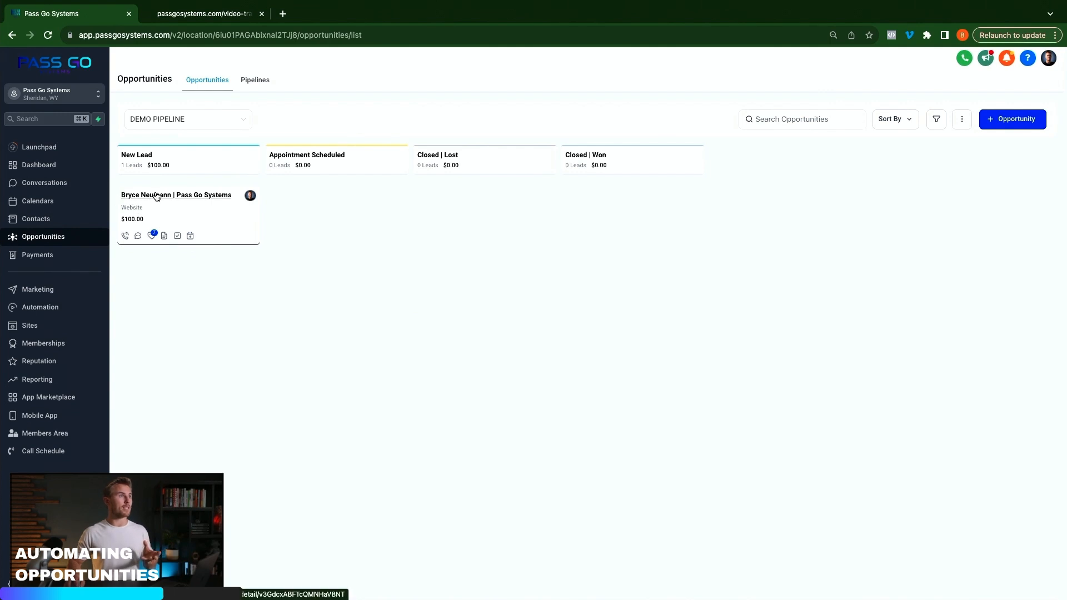
{"action": "left_click", "coordinate": [222, 216]}
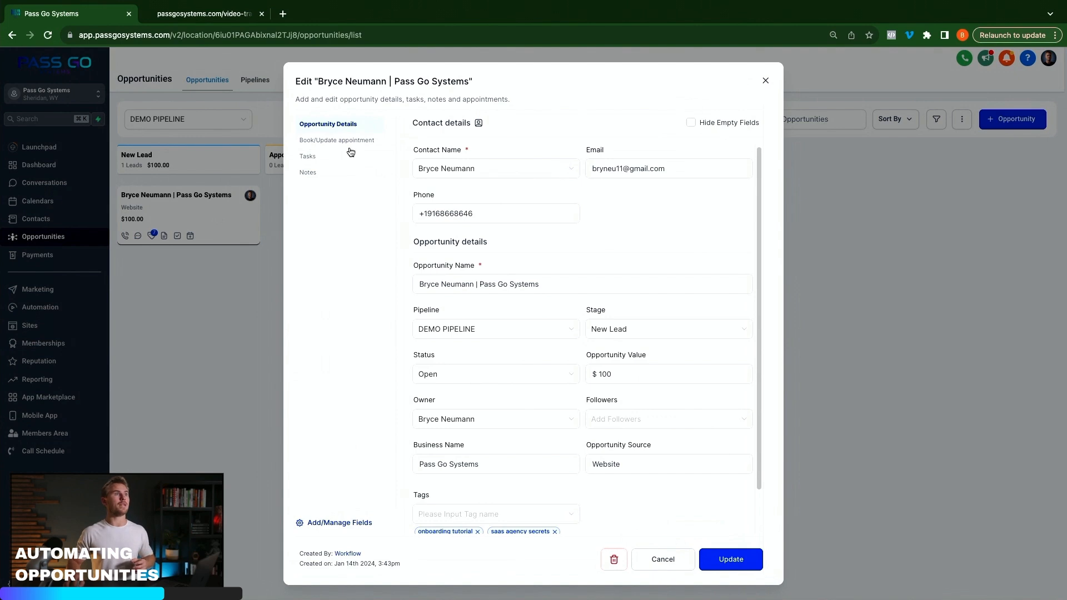
{"action": "left_click", "coordinate": [321, 160]}
{"action": "left_click", "coordinate": [583, 238]}
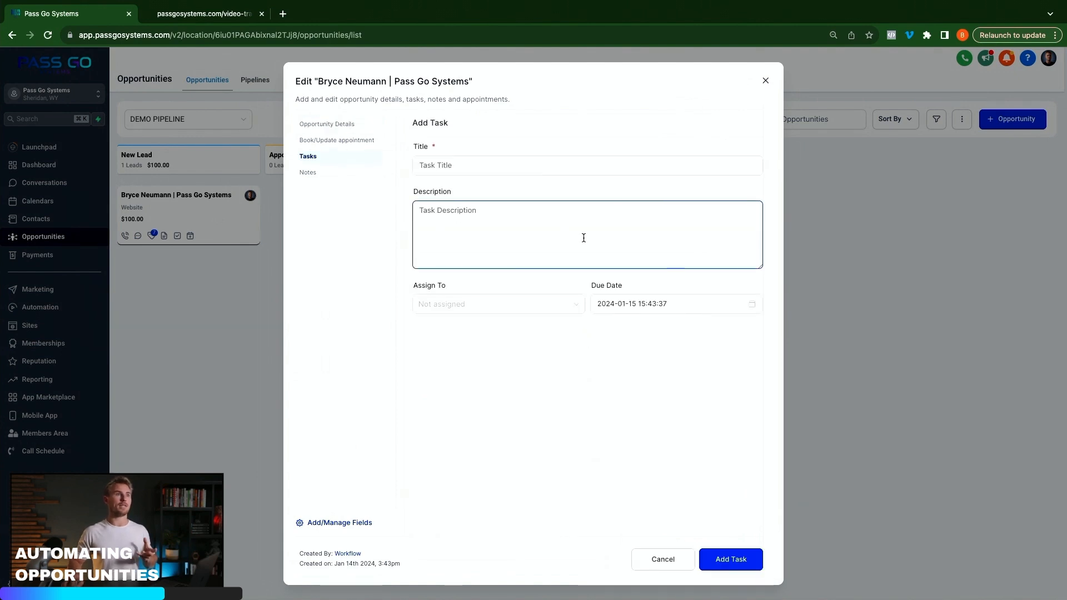
{"action": "left_click", "coordinate": [309, 173]}
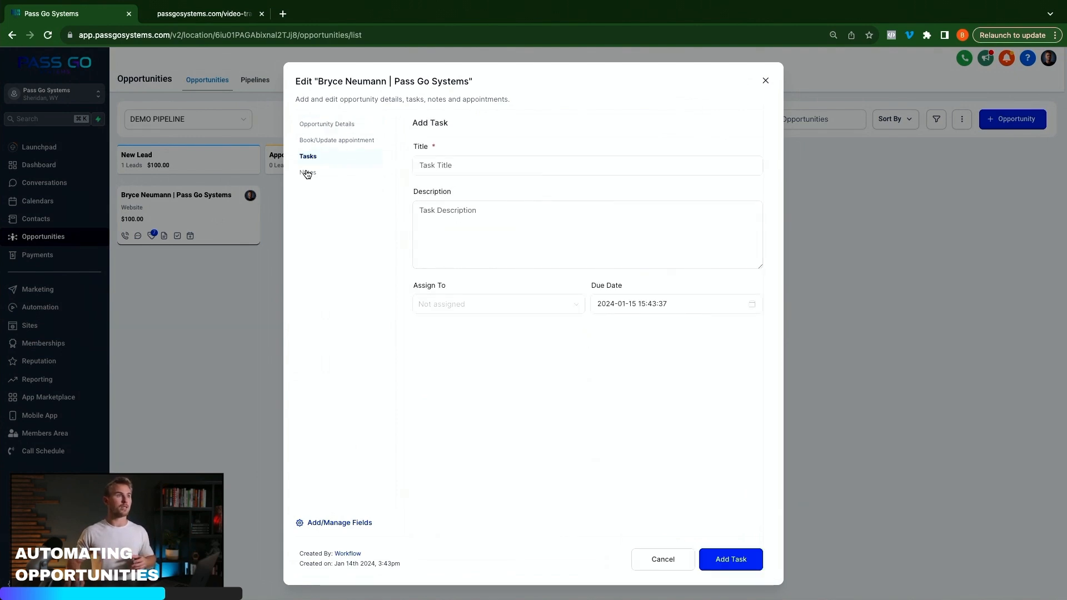
{"action": "left_click", "coordinate": [340, 123]}
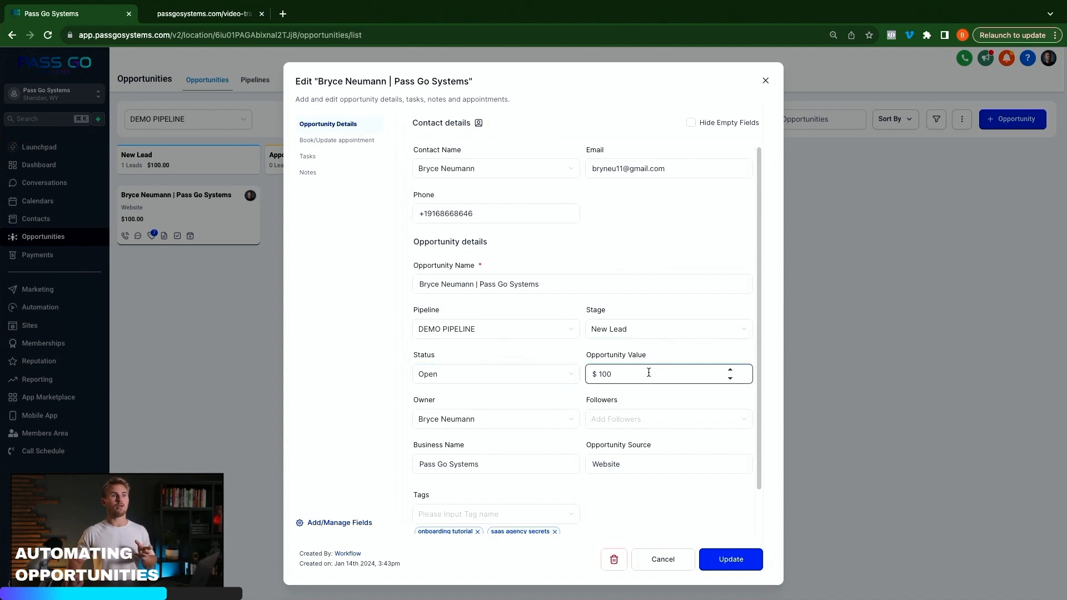
{"action": "scroll", "coordinate": [624, 410], "scroll_direction": "down", "scroll_amount": 1}
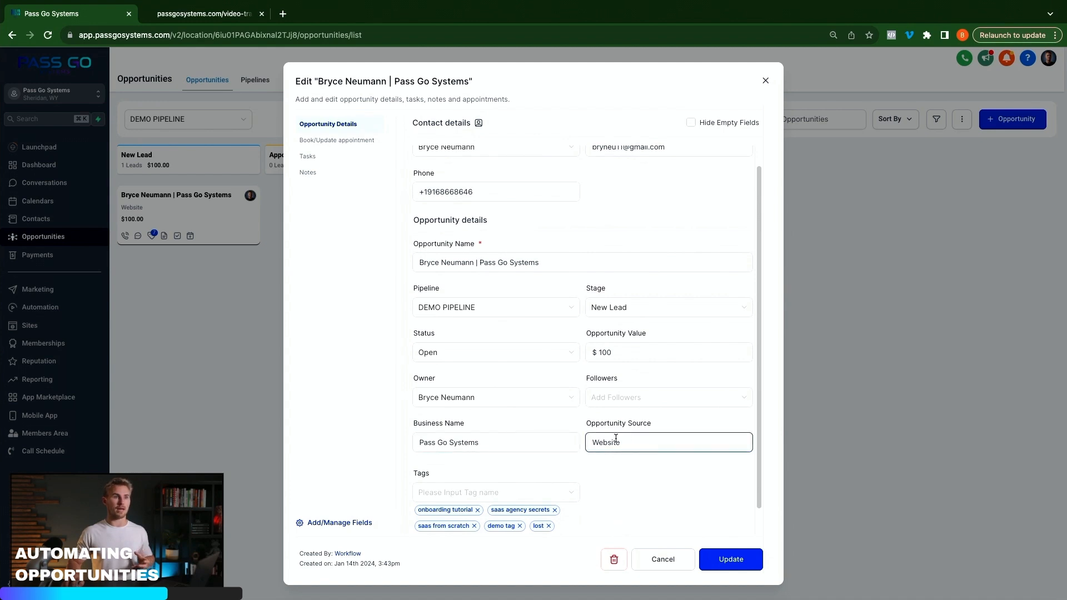
{"action": "scroll", "coordinate": [622, 458], "scroll_direction": "down", "scroll_amount": 1}
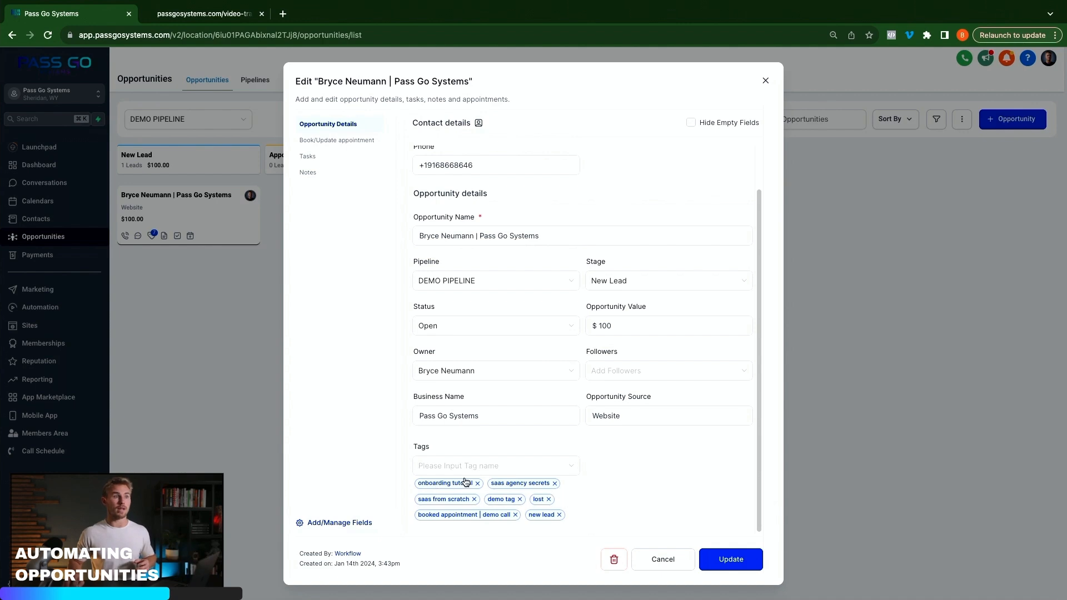
Remove the lost, demo tag and booked appointment | demo call tags from the opportunity, update it and close it
{"action": "left_click", "coordinate": [549, 499]}
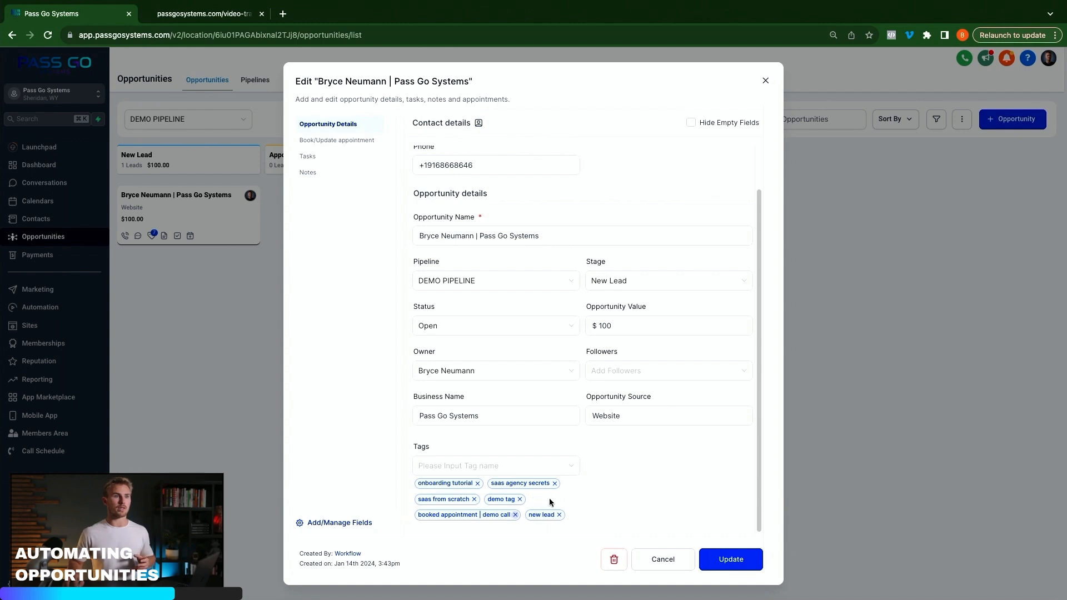
{"action": "left_click", "coordinate": [519, 499]}
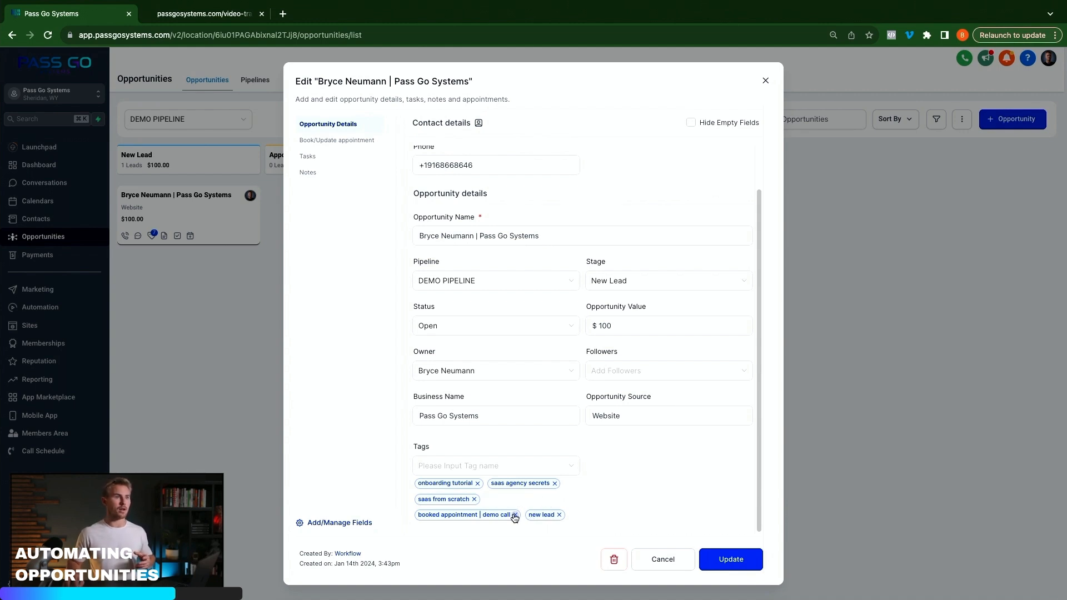
{"action": "left_click", "coordinate": [515, 515]}
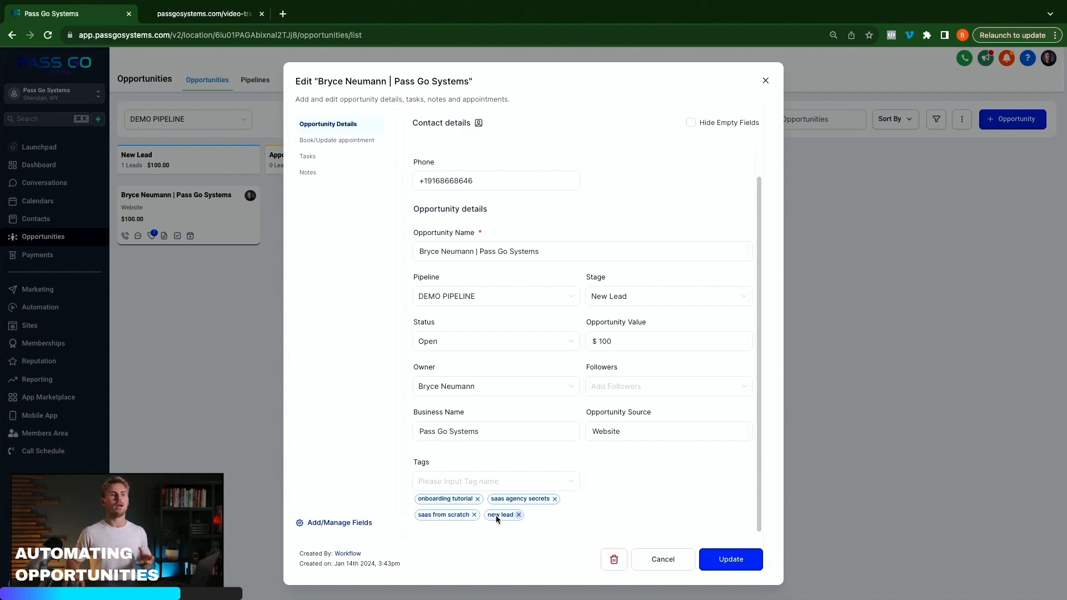
{"action": "left_click", "coordinate": [709, 561]}
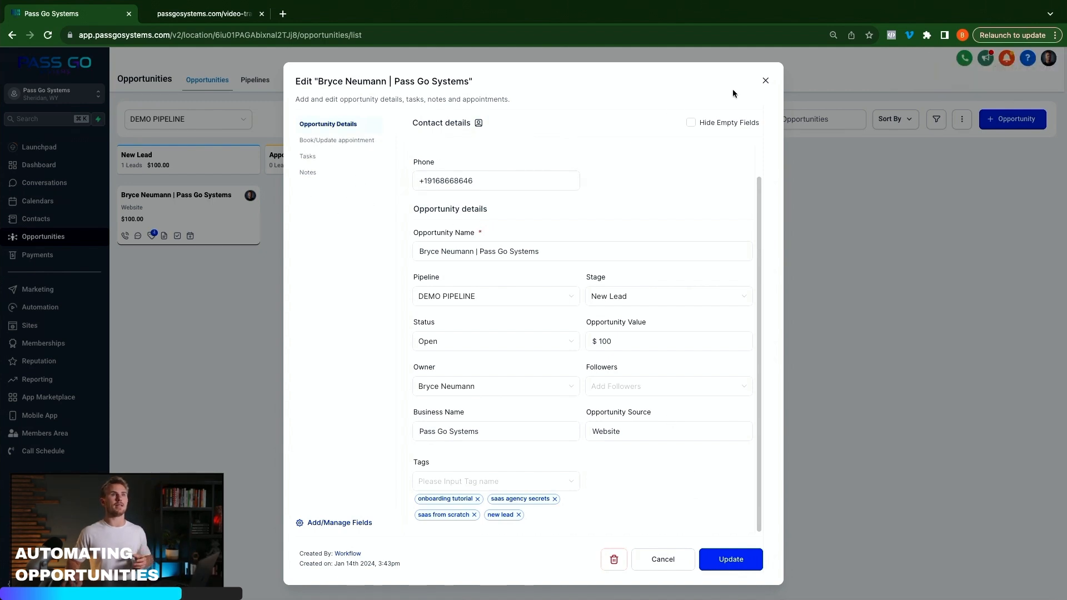
{"action": "left_click", "coordinate": [765, 82]}
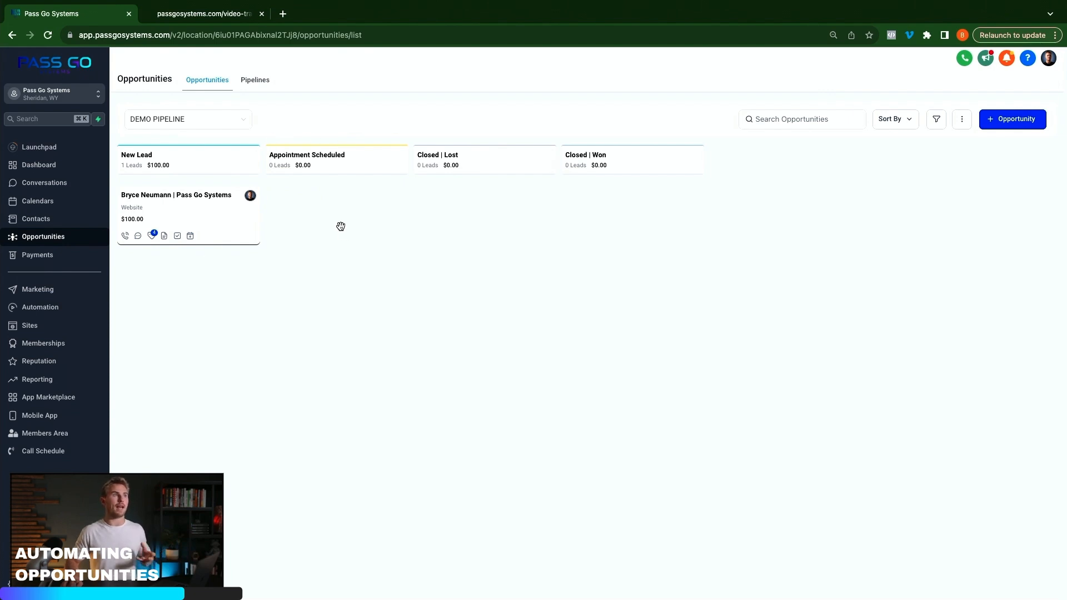
Copy the Demo Calendar's permanent link from the calendar settings and open it in a new browser page
{"action": "left_click", "coordinate": [47, 202]}
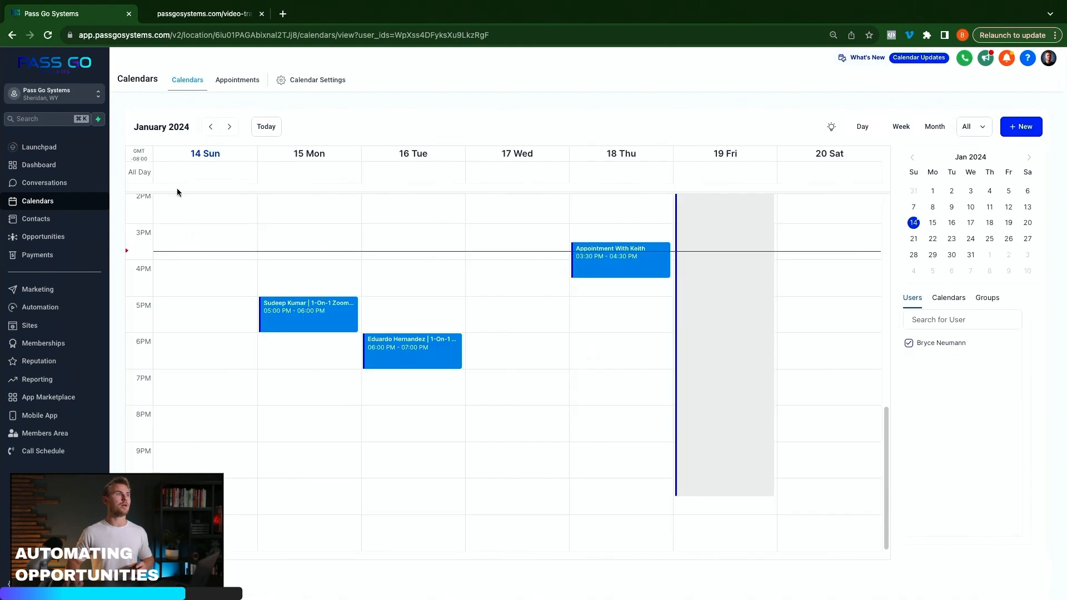
{"action": "left_click", "coordinate": [311, 82]}
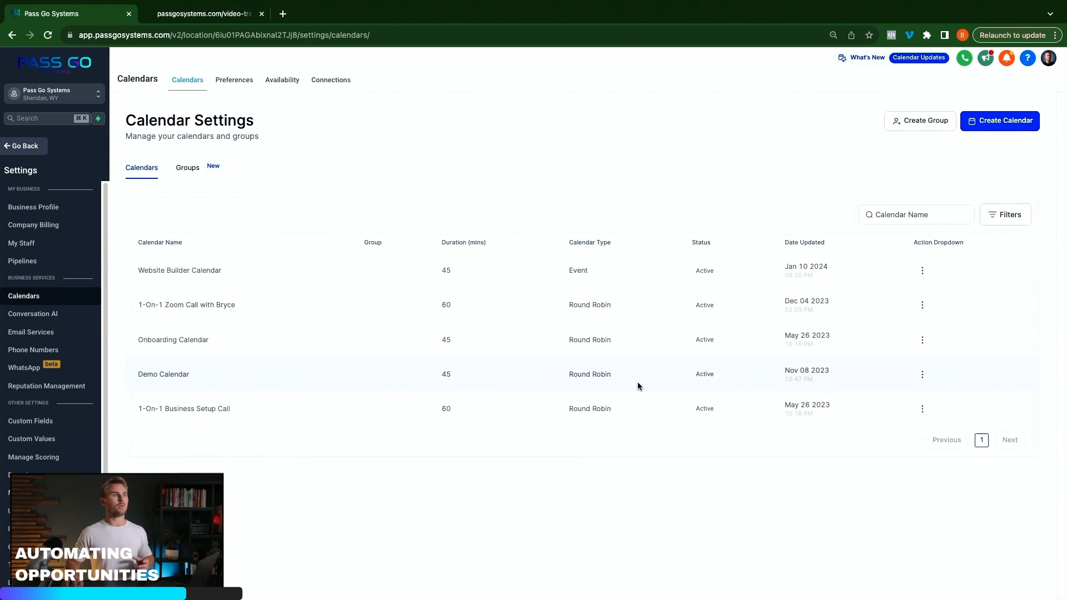
{"action": "left_click", "coordinate": [923, 374]}
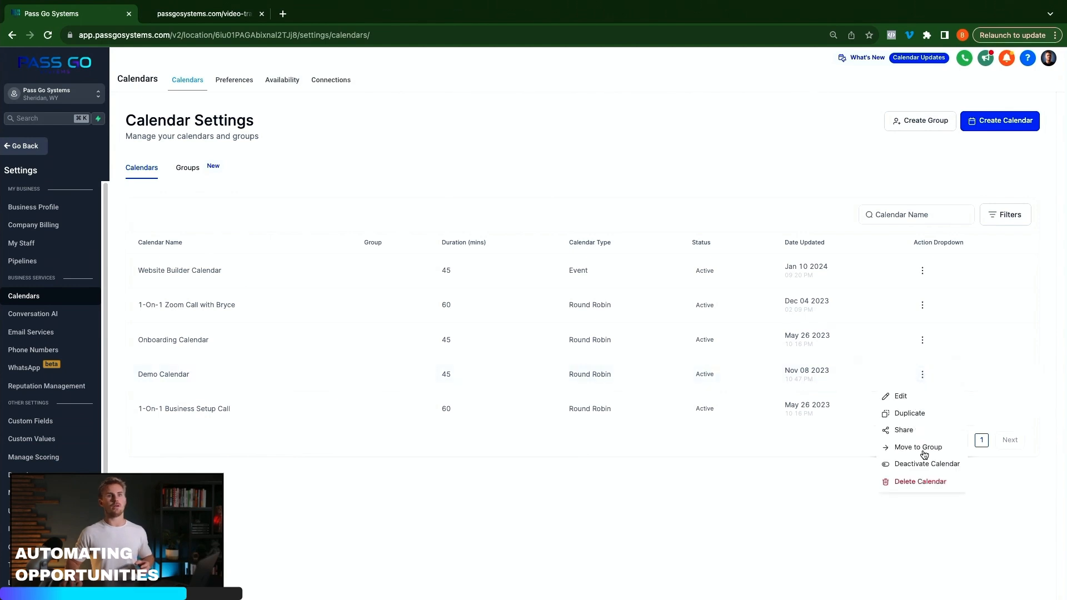
{"action": "left_click", "coordinate": [916, 432]}
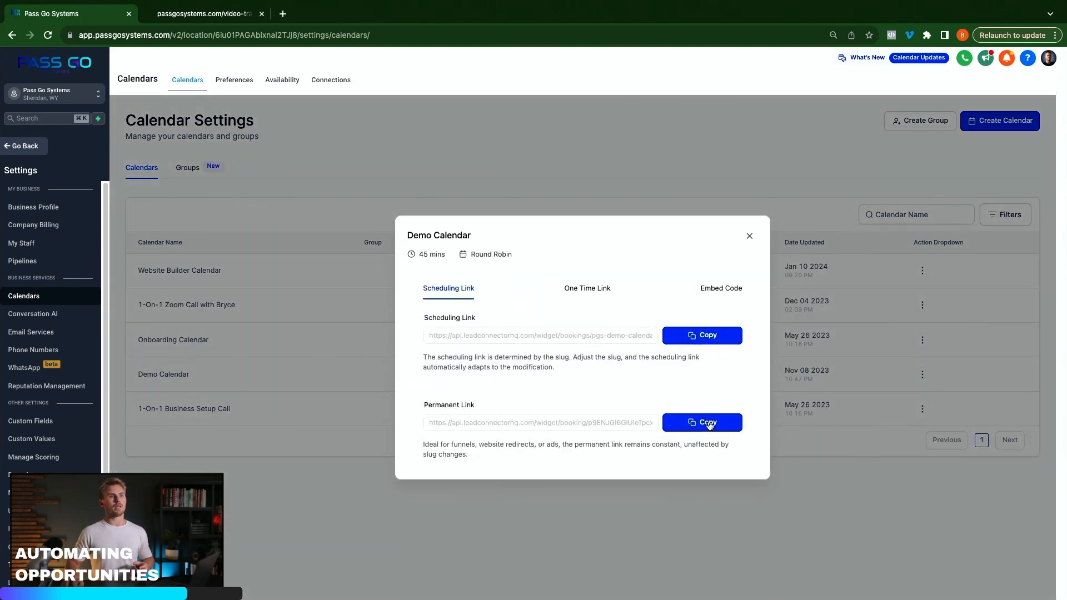
{"action": "left_click", "coordinate": [703, 426]}
{"action": "left_click", "coordinate": [283, 13]}
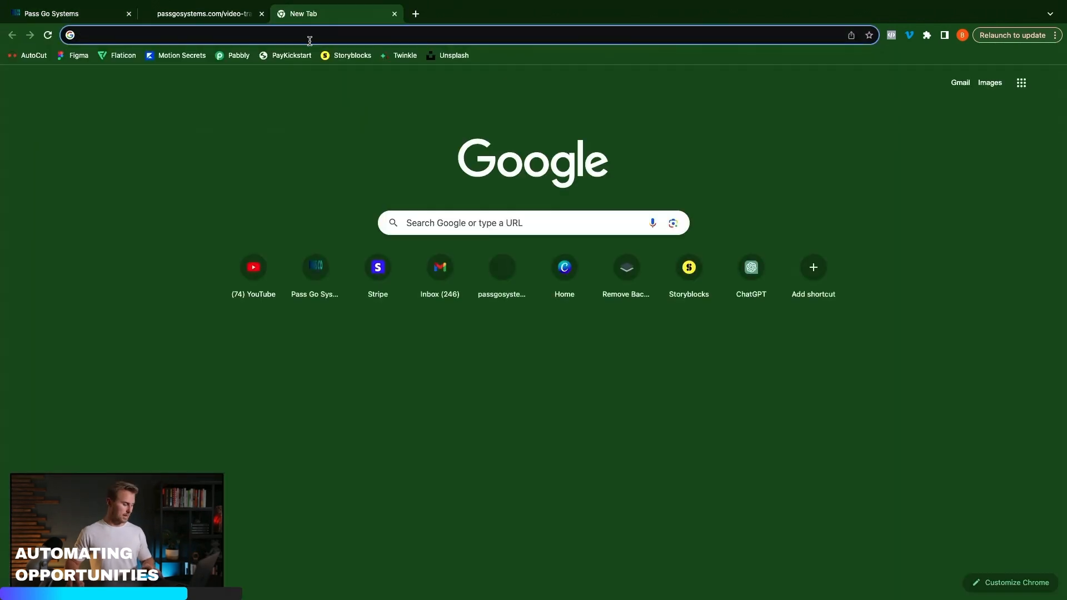
{"action": "key", "text": "ctrl+v"}
{"action": "key", "text": "Return"}
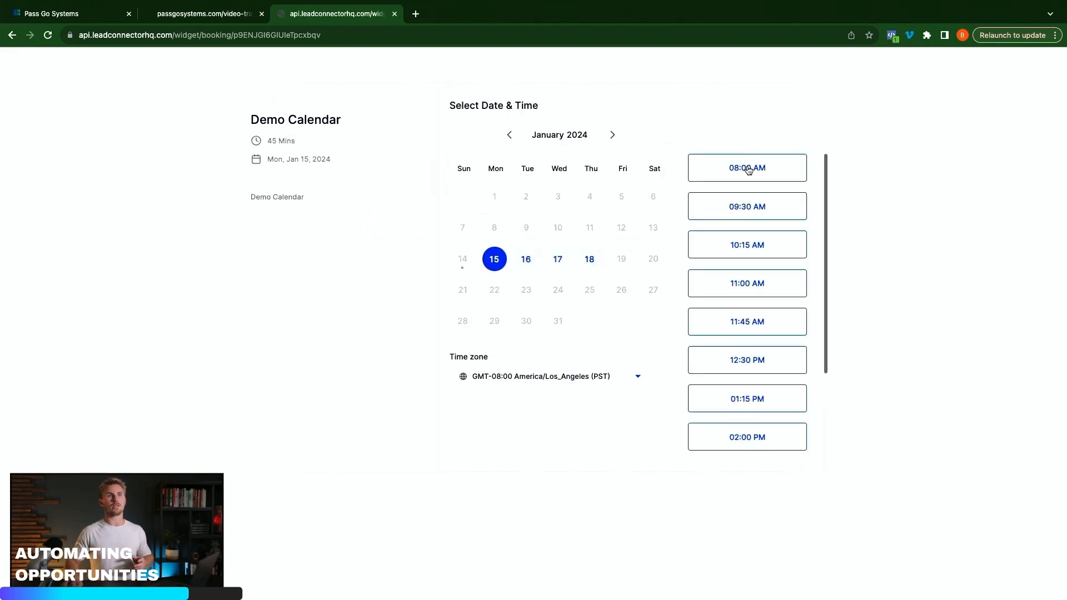
Book the 08:00 AM slot on Mon, Jan 15, 2024 with the contact's details and consent accepted, and close the booking page
{"action": "left_click", "coordinate": [746, 177]}
{"action": "left_click", "coordinate": [781, 167]}
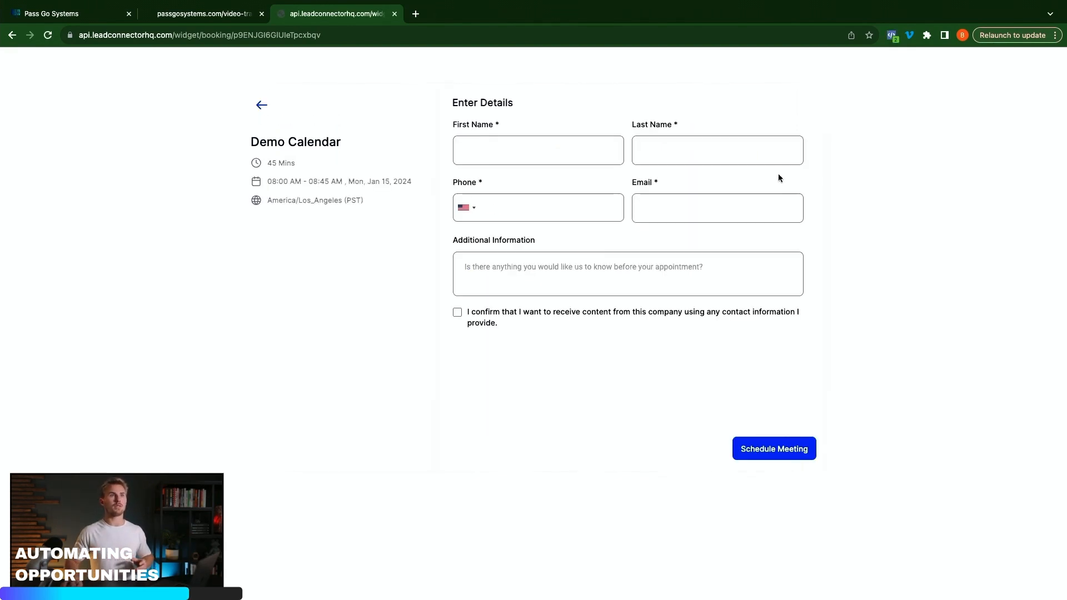
{"action": "left_click", "coordinate": [535, 147]}
{"action": "left_click", "coordinate": [528, 182]}
{"action": "left_click", "coordinate": [696, 161]}
{"action": "left_click", "coordinate": [695, 183]}
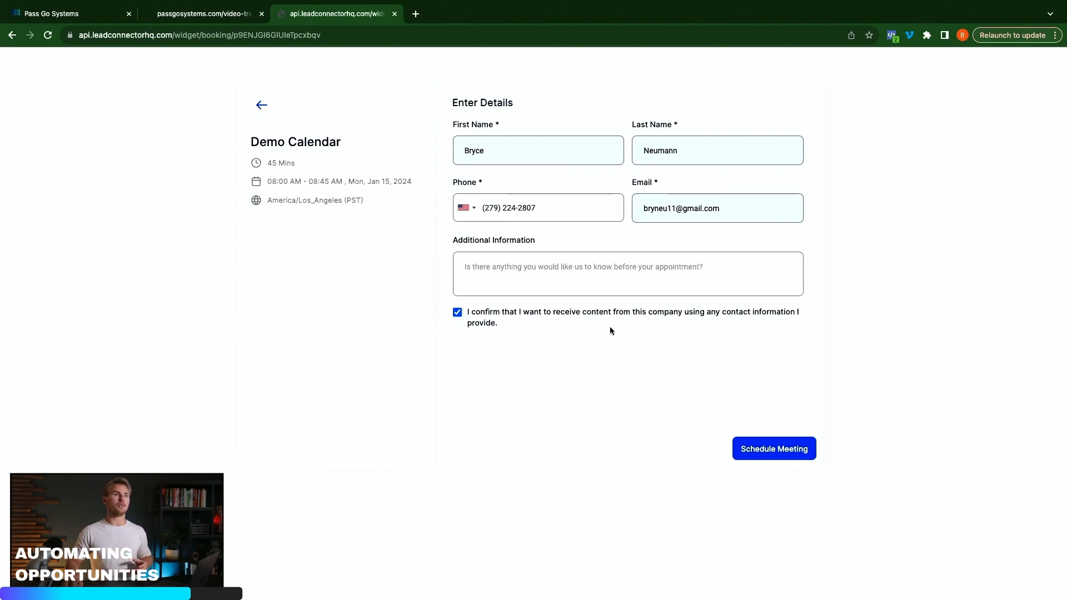
{"action": "left_click", "coordinate": [785, 450]}
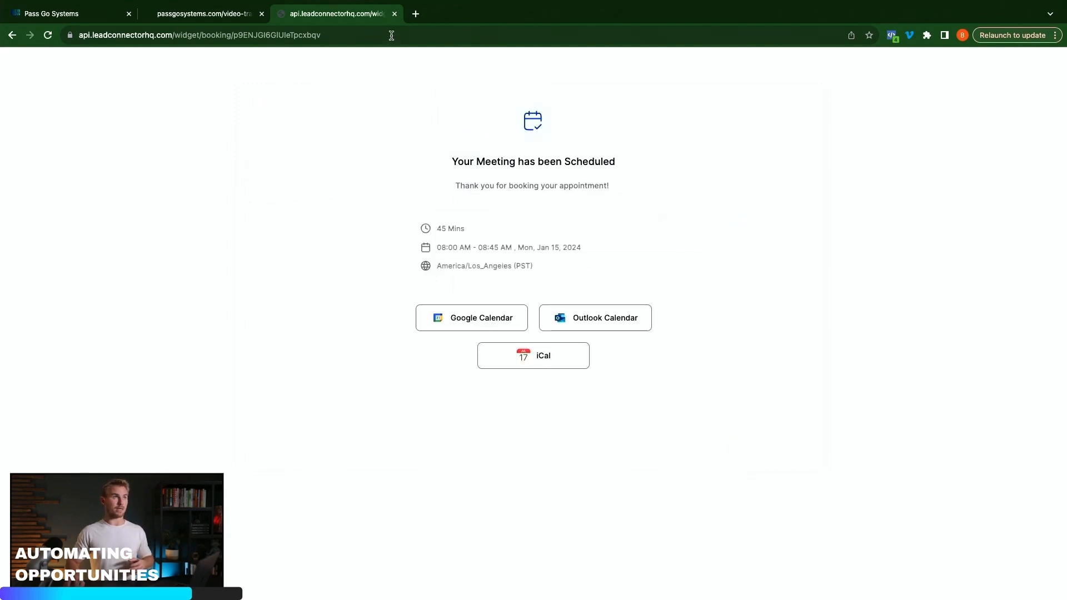
{"action": "left_click", "coordinate": [395, 13]}
Leave the calendar settings and review the details and tags of the demo pipeline's opportunity in the Appointment Scheduled stage
{"action": "left_click", "coordinate": [746, 236]}
{"action": "left_click", "coordinate": [22, 148]}
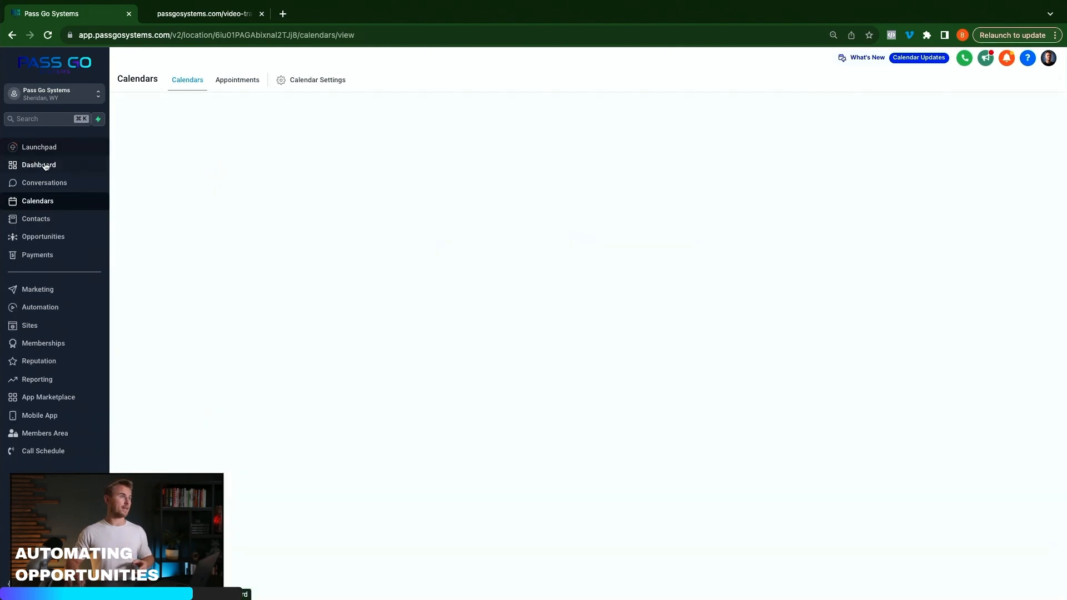
{"action": "left_click", "coordinate": [49, 237]}
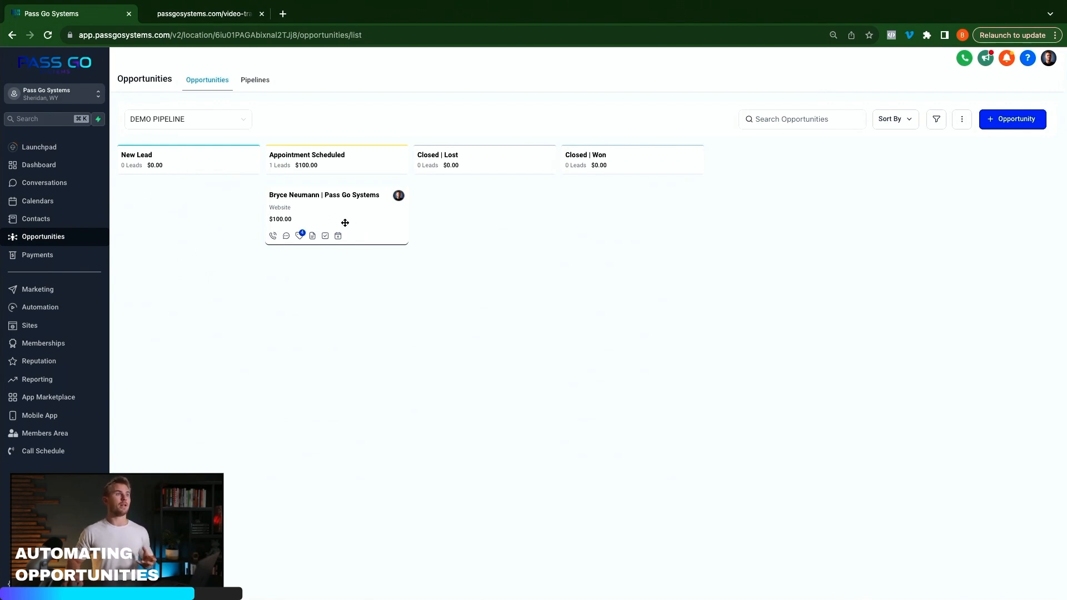
{"action": "left_click", "coordinate": [362, 226]}
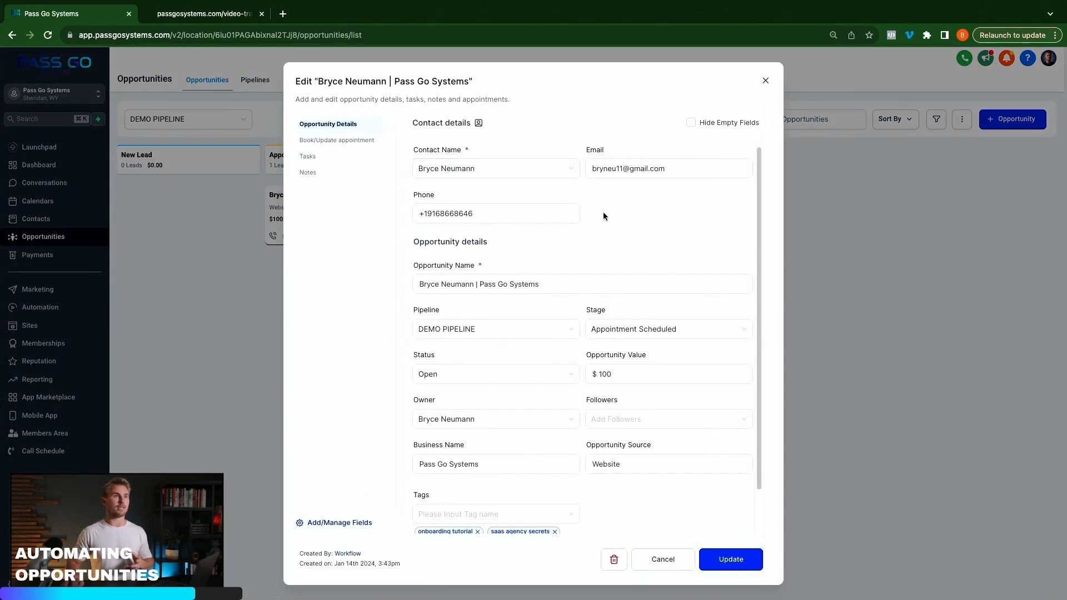
{"action": "left_click", "coordinate": [619, 282]}
{"action": "scroll", "coordinate": [621, 283], "scroll_direction": "down", "scroll_amount": 2}
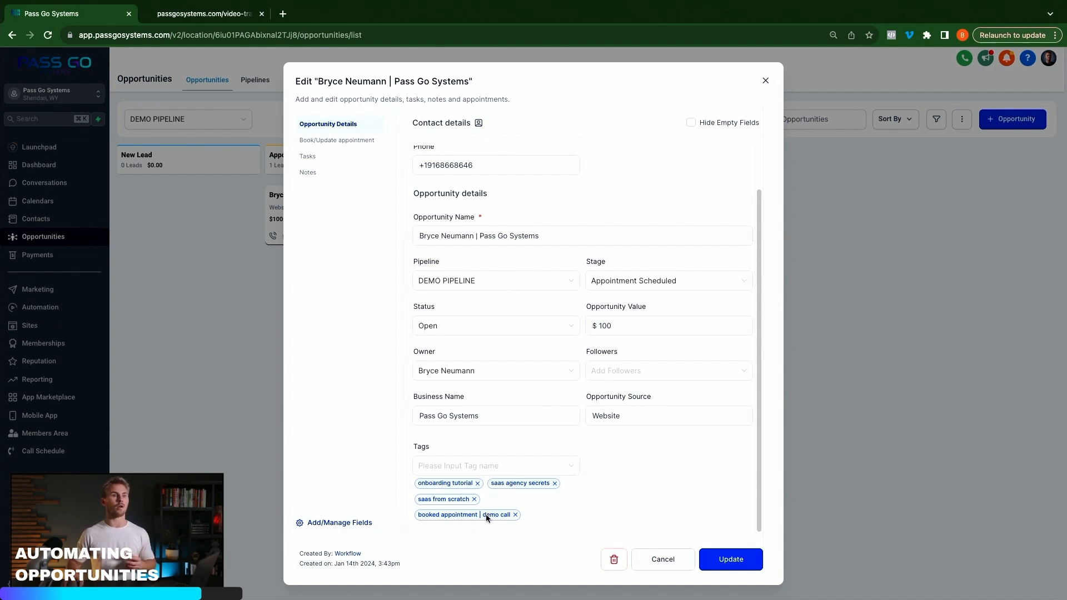
{"action": "left_click", "coordinate": [765, 81]}
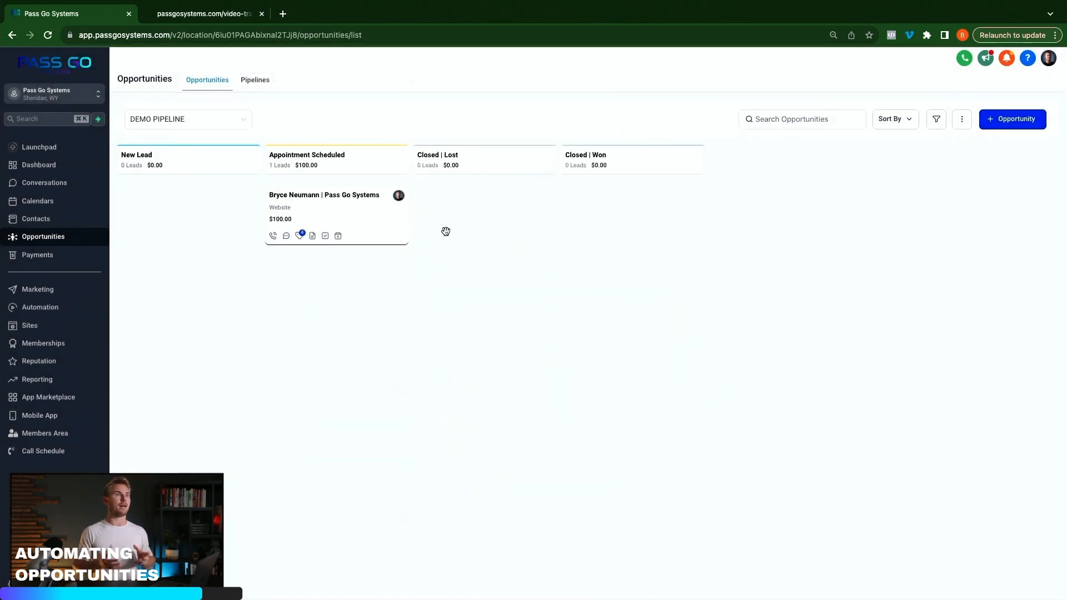
Open the MASTER GHL AUTOMATION workflow folder and look over the intermediate workflows
{"action": "left_click_drag", "start_coordinate": [357, 198], "coordinate": [323, 208]}
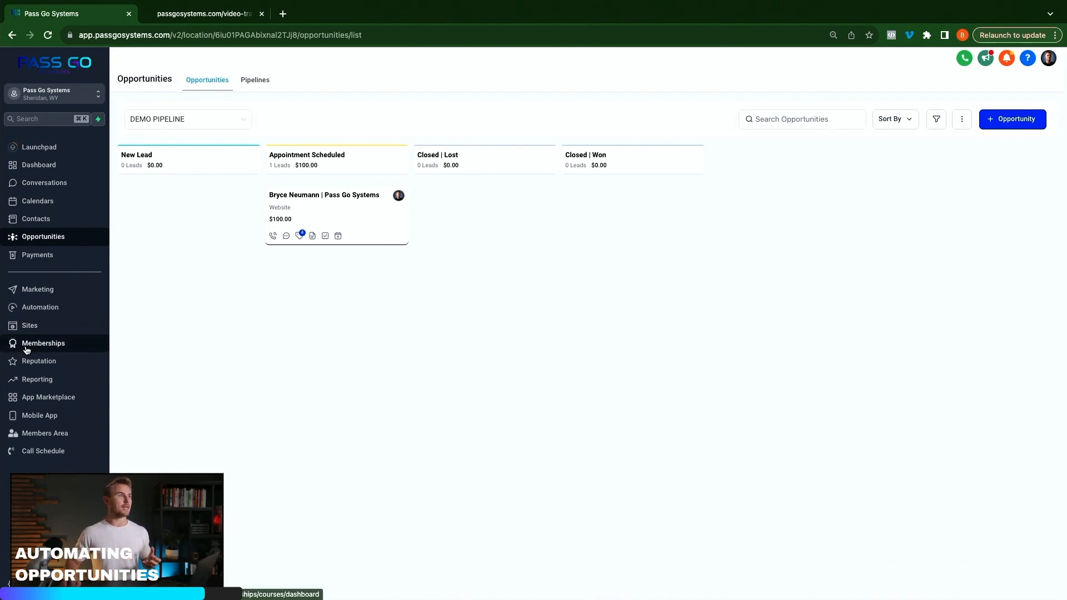
{"action": "left_click", "coordinate": [57, 312]}
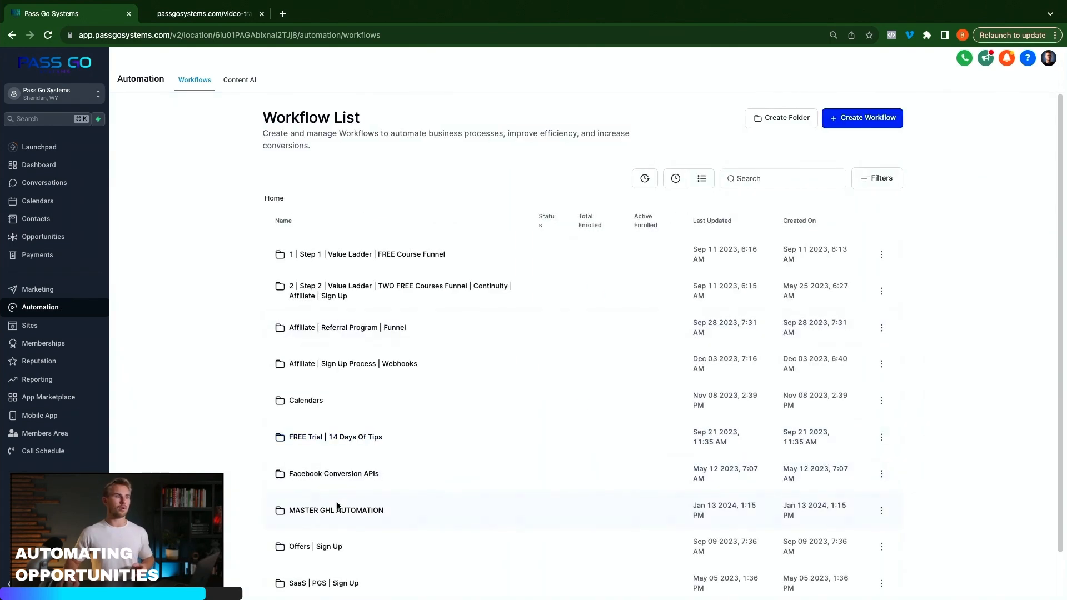
{"action": "left_click", "coordinate": [338, 510]}
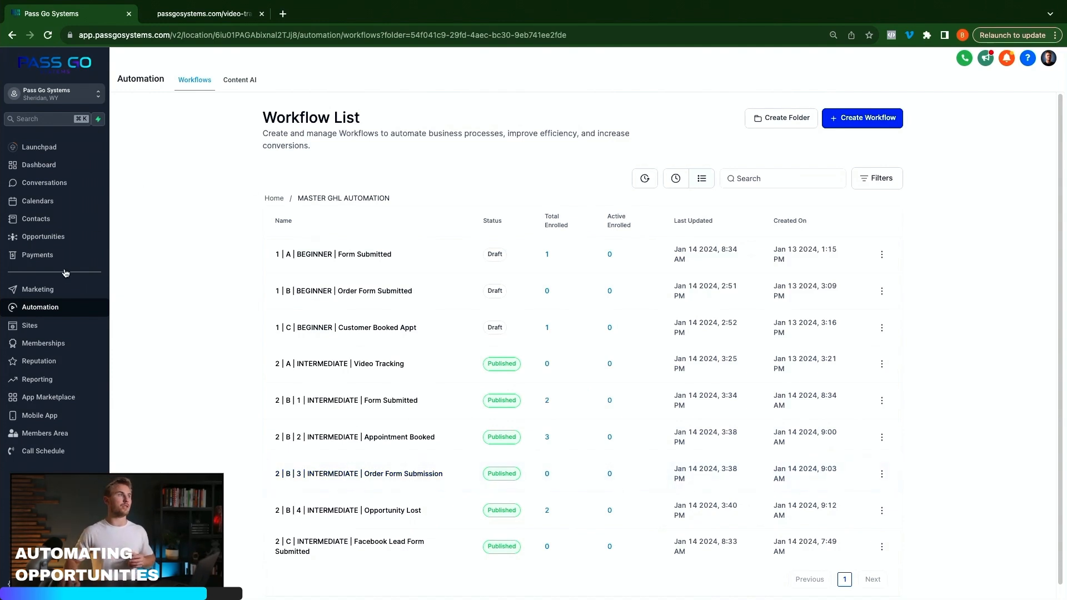
Return to the demo pipeline, move the opportunity to the Closed | Won stage, and set its status to Won
{"action": "left_click", "coordinate": [44, 238]}
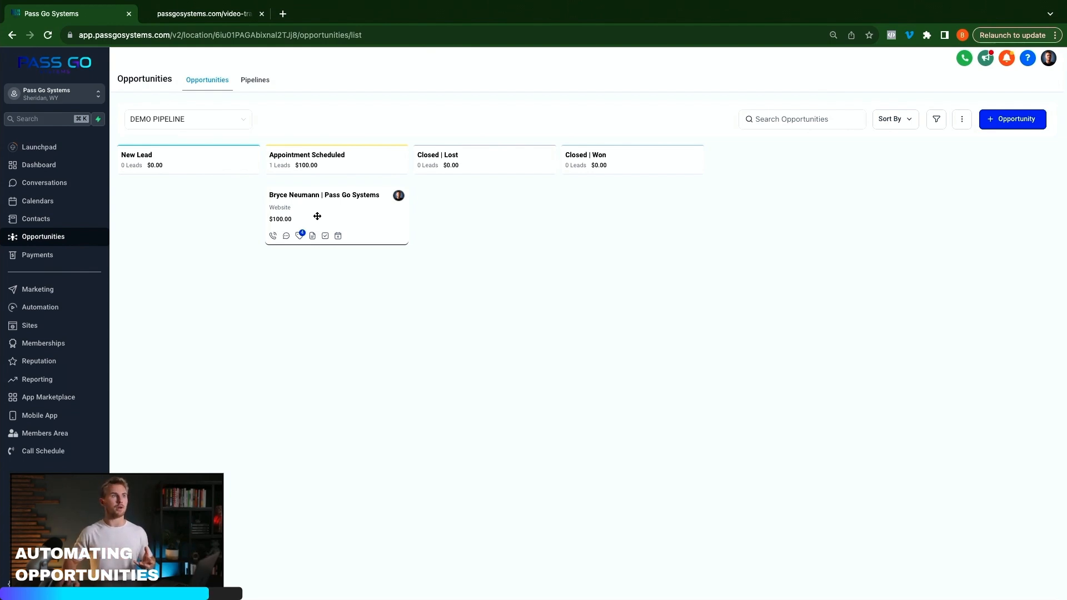
{"action": "left_click_drag", "start_coordinate": [318, 216], "coordinate": [614, 208]}
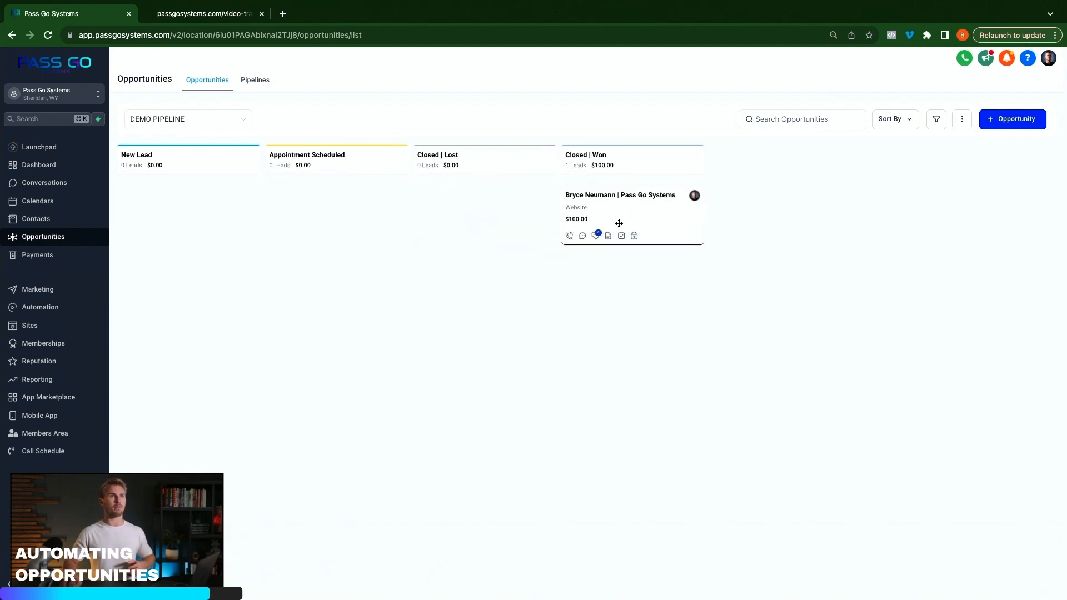
{"action": "left_click", "coordinate": [629, 218]}
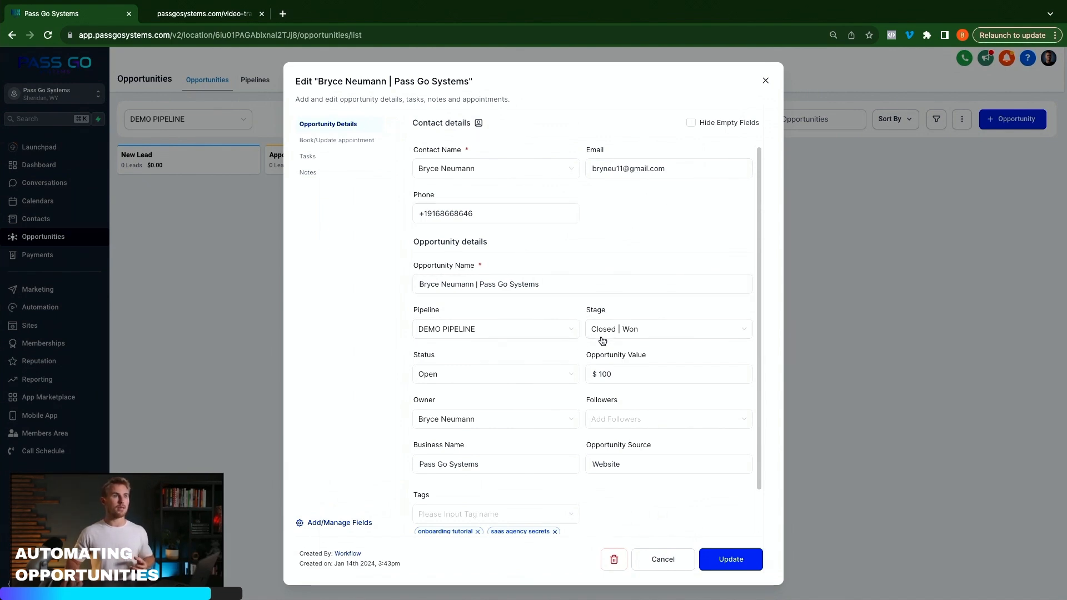
{"action": "left_click", "coordinate": [486, 379]}
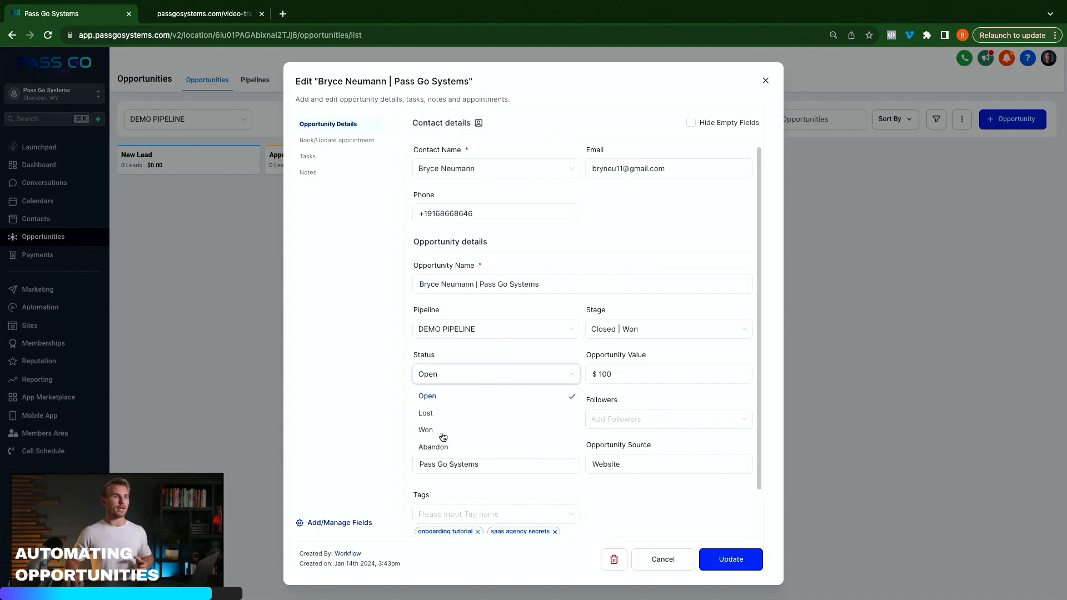
{"action": "left_click", "coordinate": [423, 431]}
Replace the opportunity's "booked appointment | demo call" tag with "customer", save the update, and close the opportunity
{"action": "scroll", "coordinate": [500, 469], "scroll_direction": "down", "scroll_amount": 2}
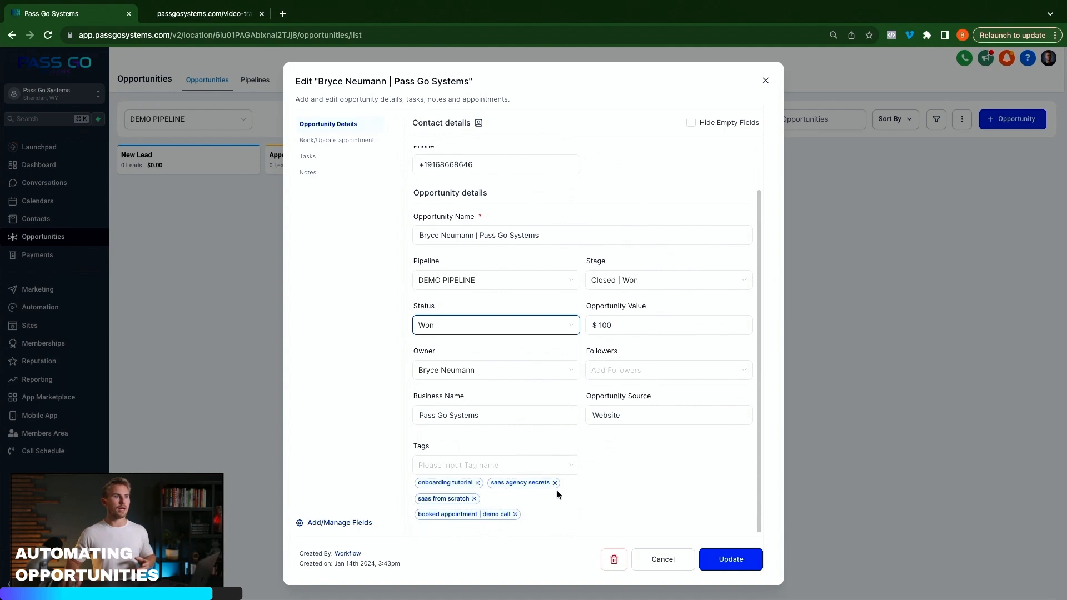
{"action": "left_click", "coordinate": [515, 514]}
{"action": "left_click", "coordinate": [479, 488]}
{"action": "scroll", "coordinate": [471, 420], "scroll_direction": "down", "scroll_amount": 1}
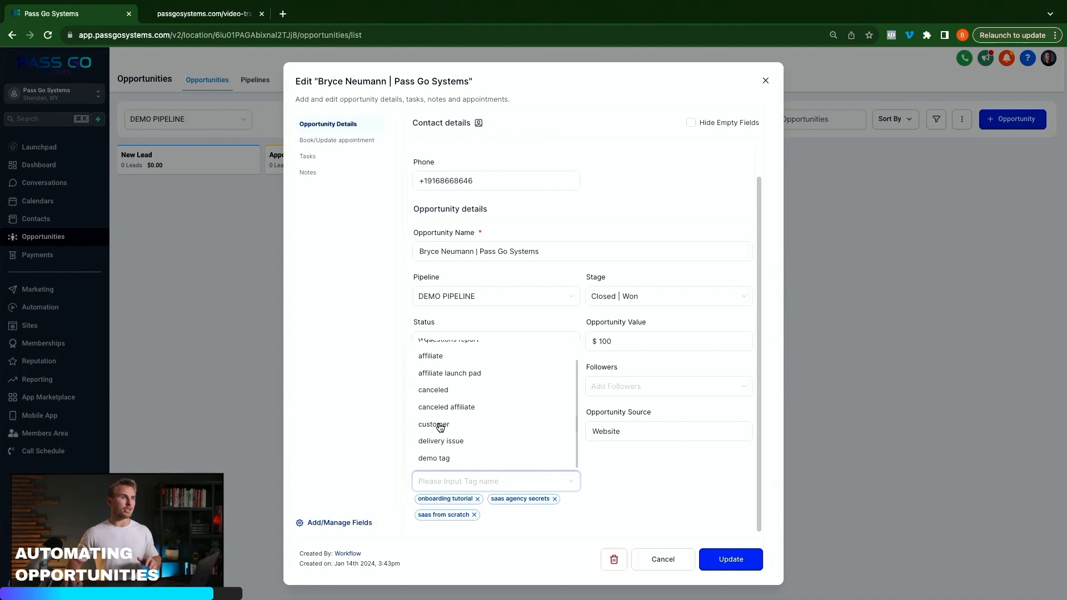
{"action": "left_click", "coordinate": [472, 425]}
{"action": "left_click", "coordinate": [720, 562]}
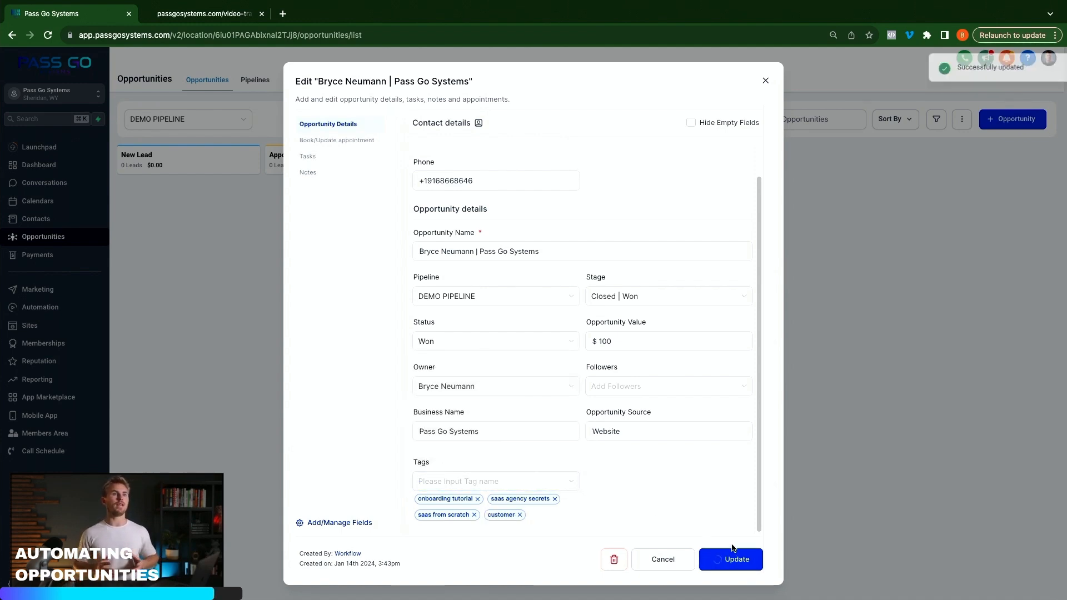
{"action": "left_click", "coordinate": [765, 81]}
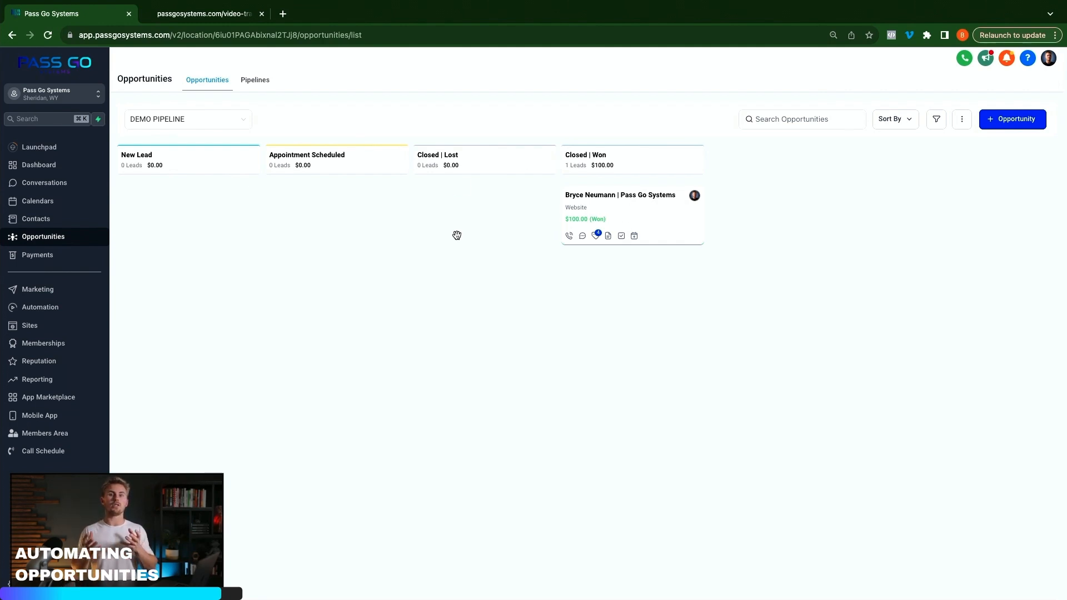
Move the opportunity from Closed | Won to Closed | Lost, reload the demo pipeline, and check the opportunity's status in its details
{"action": "left_click_drag", "start_coordinate": [641, 210], "coordinate": [502, 217]}
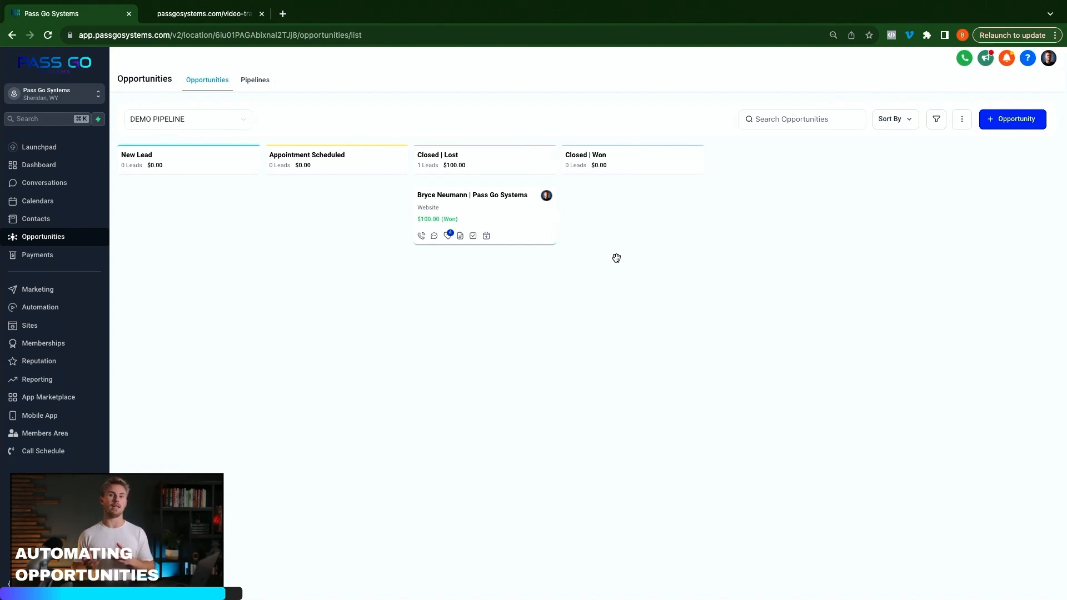
{"action": "left_click", "coordinate": [58, 227]}
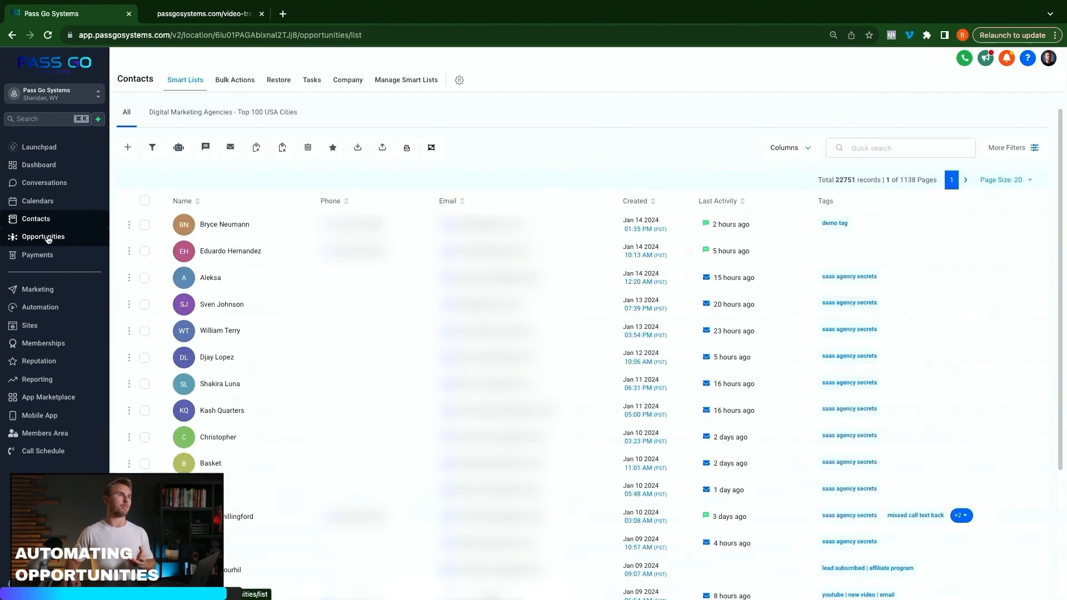
{"action": "left_click", "coordinate": [51, 236]}
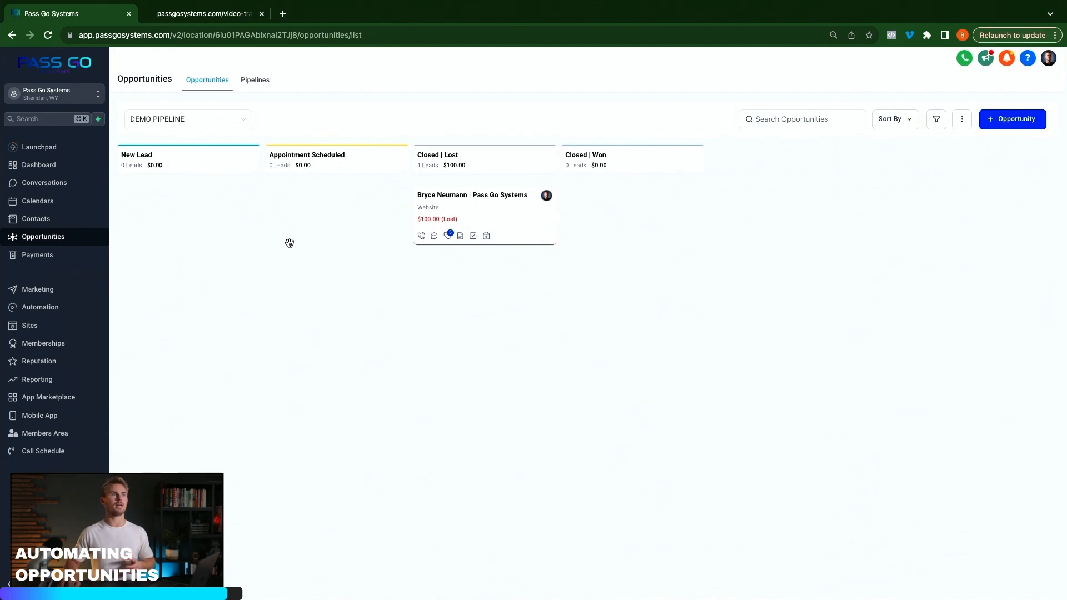
{"action": "left_click", "coordinate": [511, 218]}
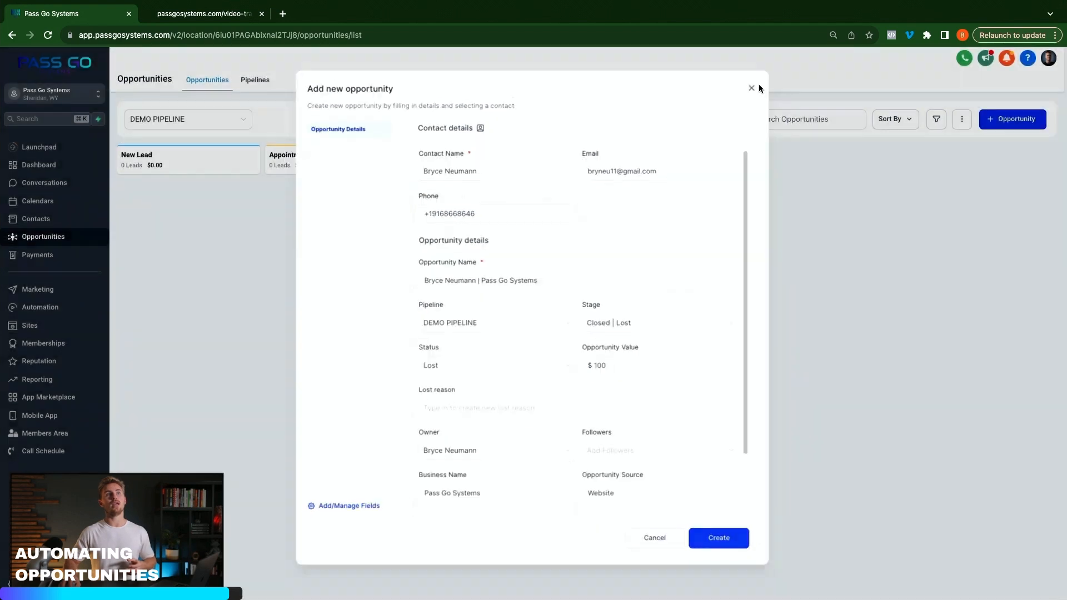
{"action": "left_click", "coordinate": [753, 88]}
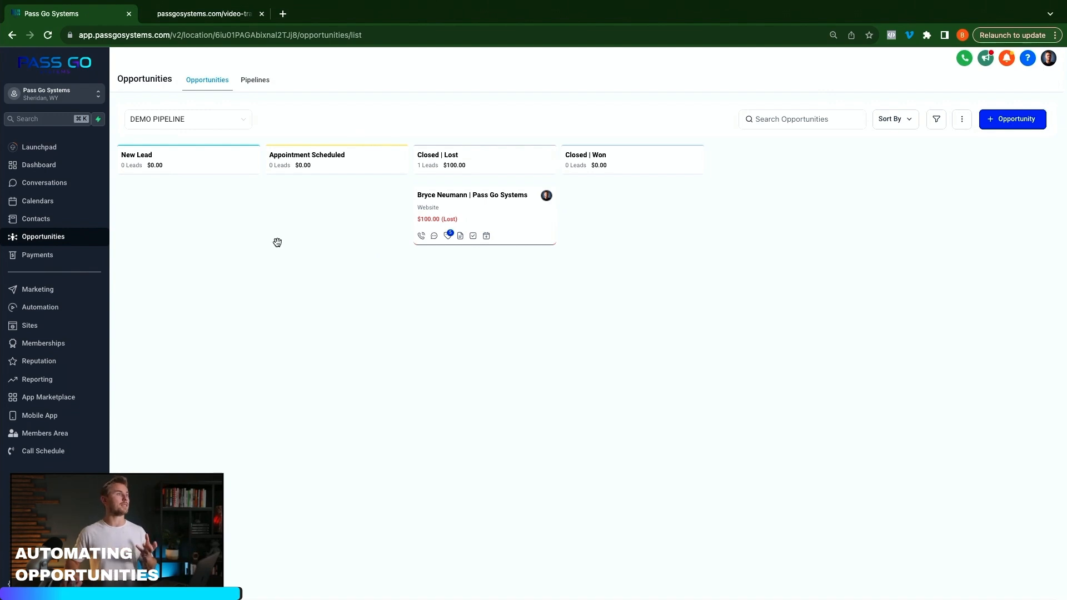
Open the "2 | C | INTERMEDIATE | Facebook Lead Form Submitted" workflow from the MASTER GHL AUTOMATION folder
{"action": "left_click", "coordinate": [58, 309]}
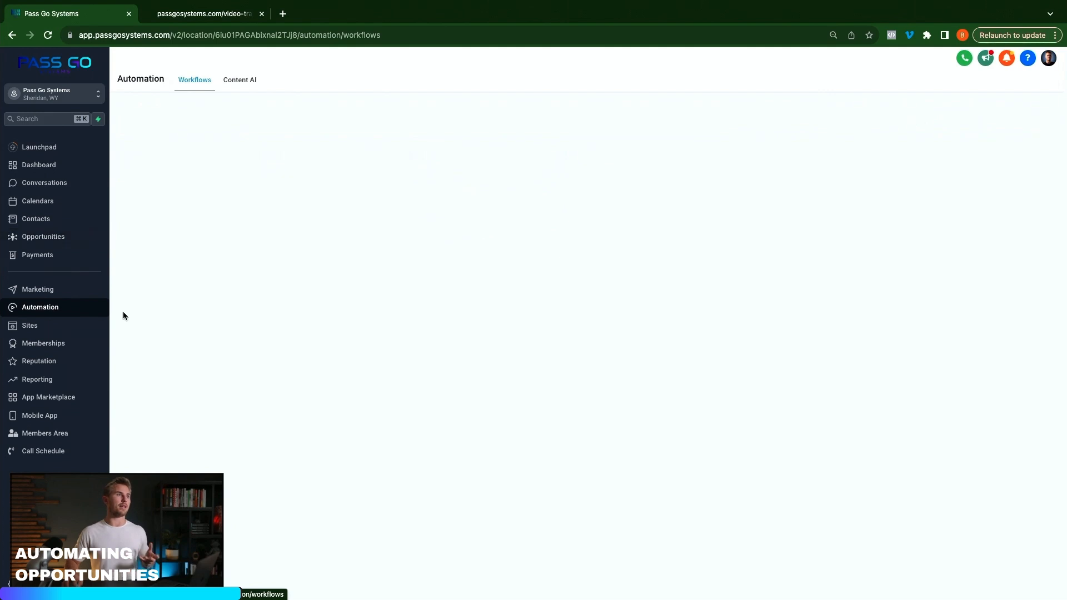
{"action": "left_click", "coordinate": [319, 507]}
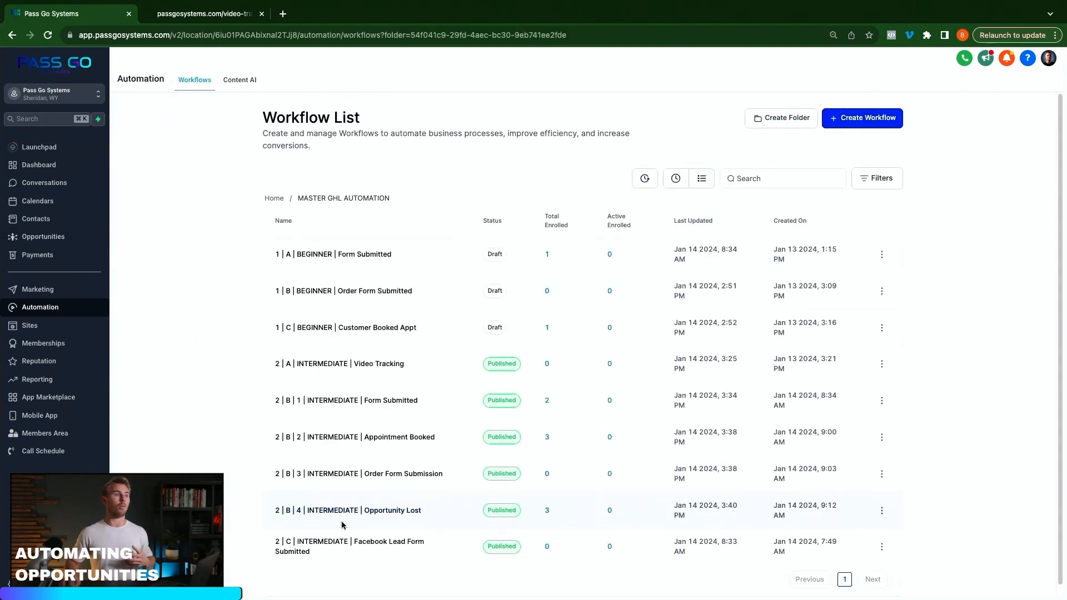
{"action": "scroll", "coordinate": [408, 555], "scroll_direction": "down", "scroll_amount": 1}
{"action": "scroll", "coordinate": [409, 554], "scroll_direction": "down", "scroll_amount": 1}
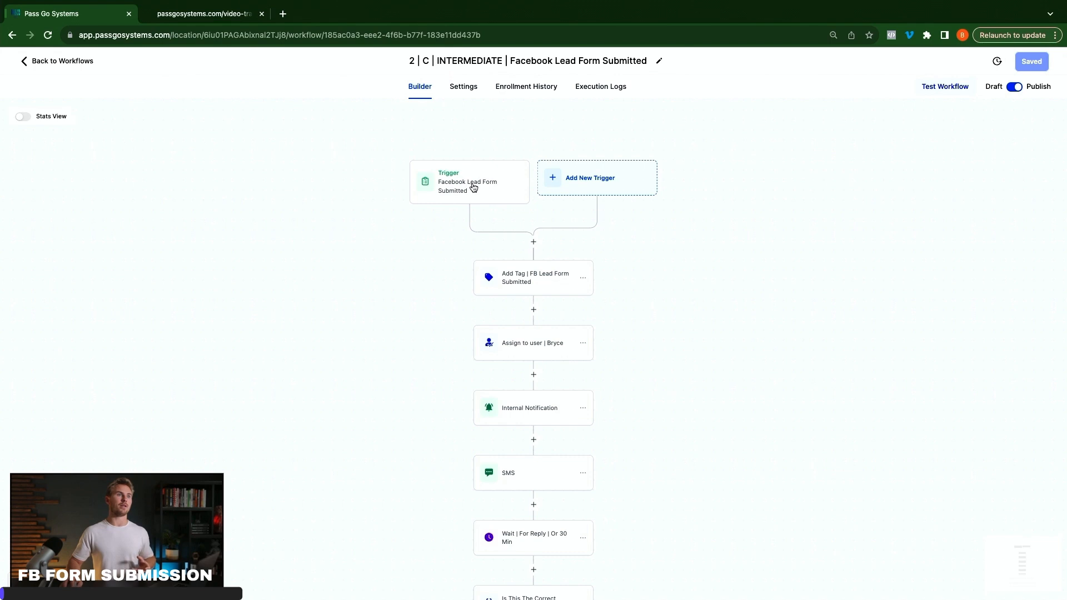
Try out a new Facebook Lead Form Submitted trigger with an In Form filter, and discard it without saving
{"action": "left_click", "coordinate": [594, 188]}
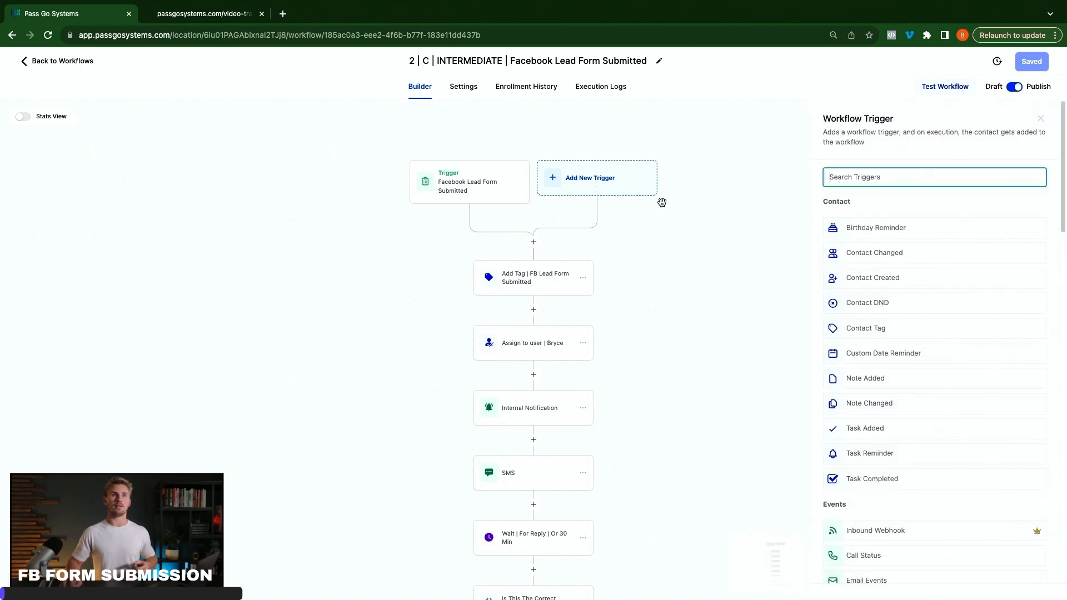
{"action": "type", "text": "fac"}
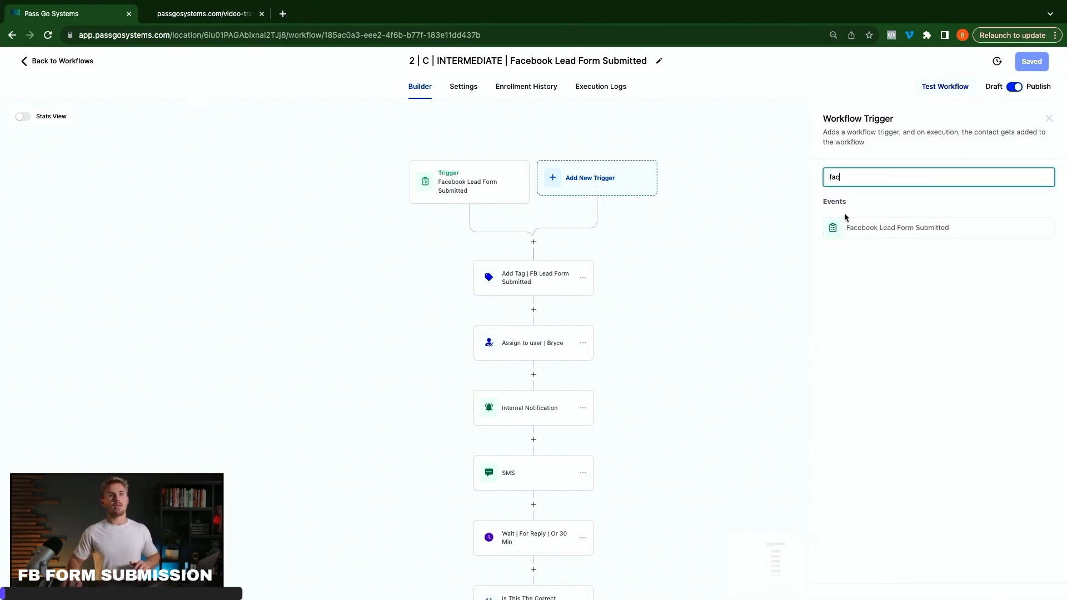
{"action": "left_click", "coordinate": [873, 232]}
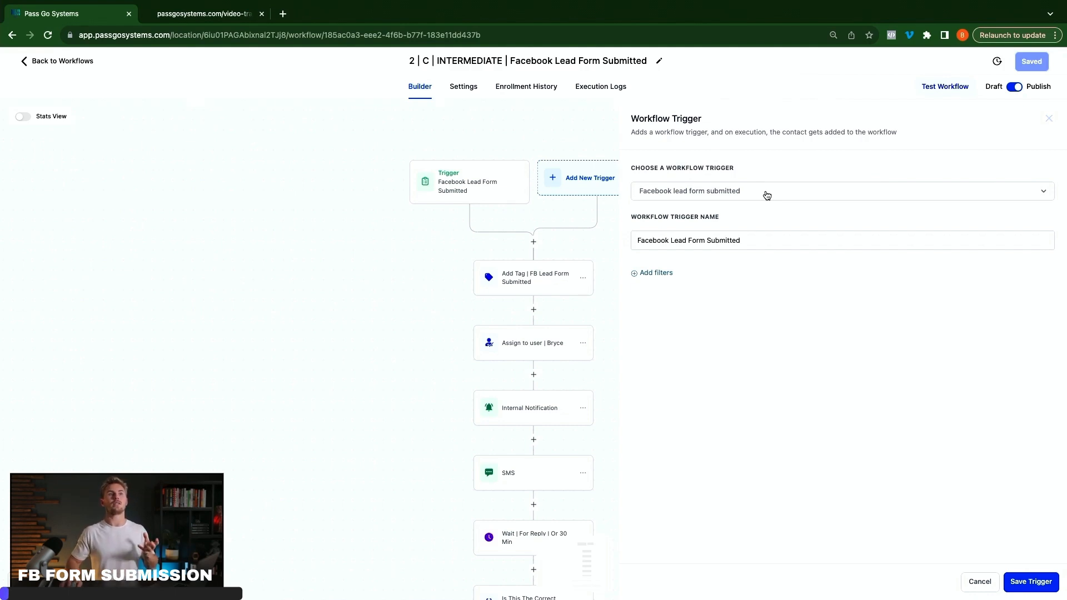
{"action": "left_click", "coordinate": [651, 273]}
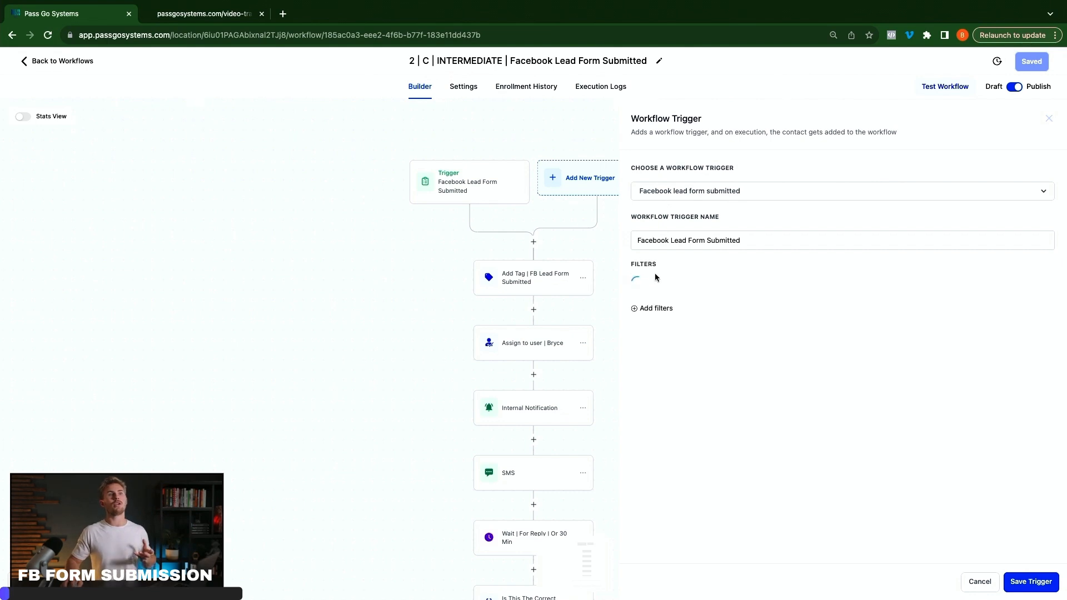
{"action": "left_click", "coordinate": [705, 294]}
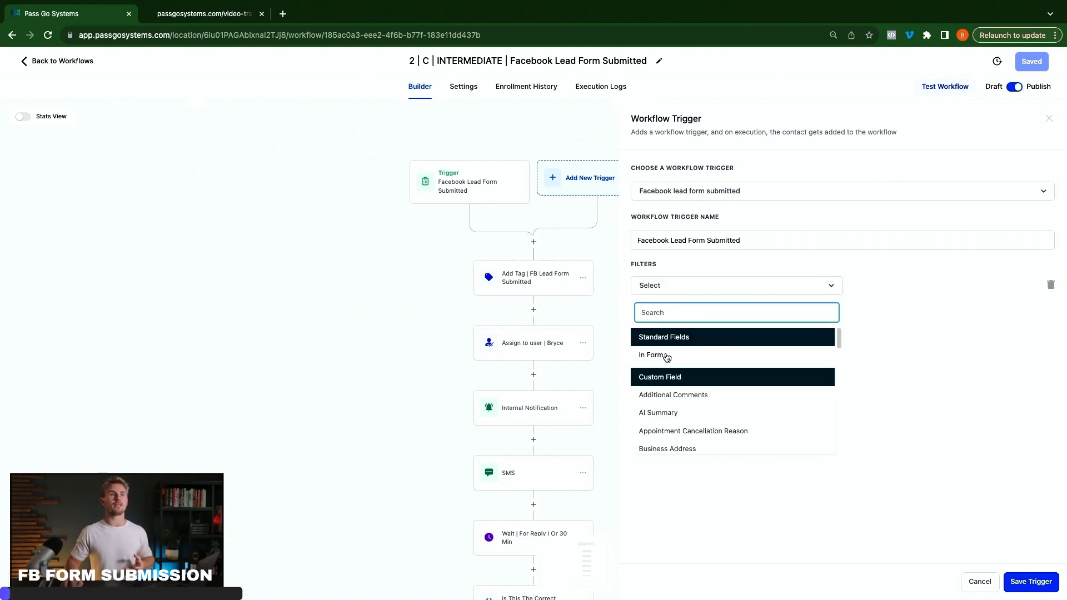
{"action": "left_click", "coordinate": [658, 355]}
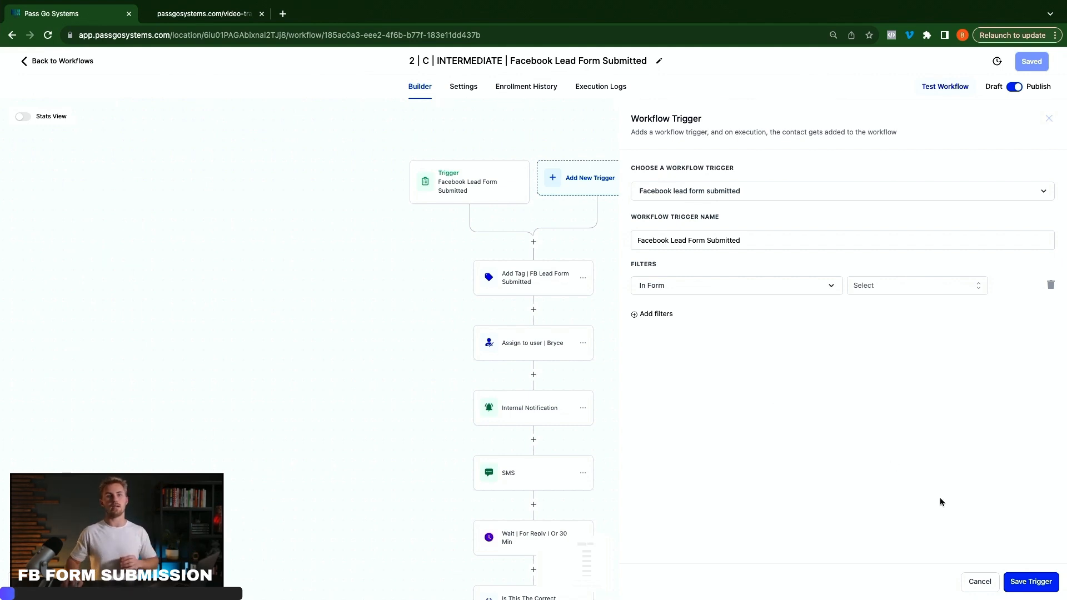
{"action": "left_click", "coordinate": [982, 581]}
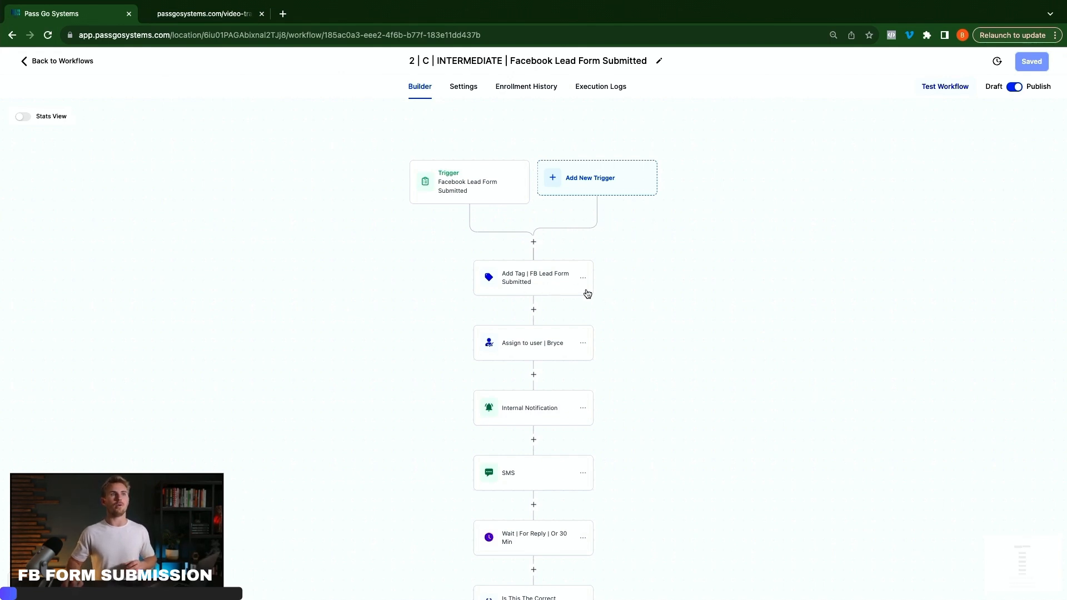
Review the settings of the workflow's tag, user assignment, internal notification, SMS and "Wait | For Reply | Or 30 Min" actions
{"action": "left_click", "coordinate": [533, 282]}
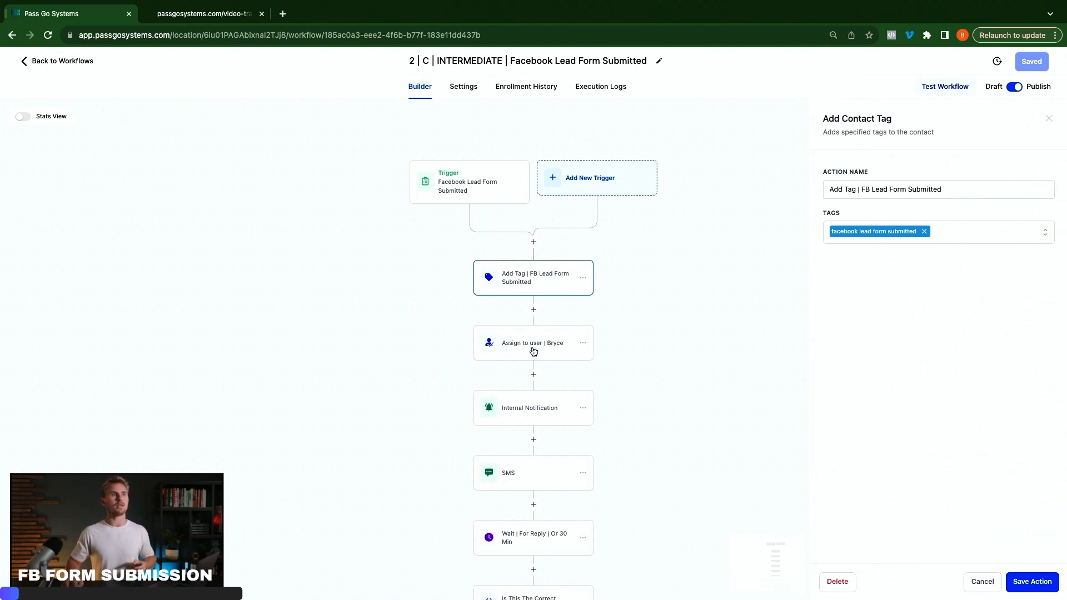
{"action": "left_click", "coordinate": [557, 352]}
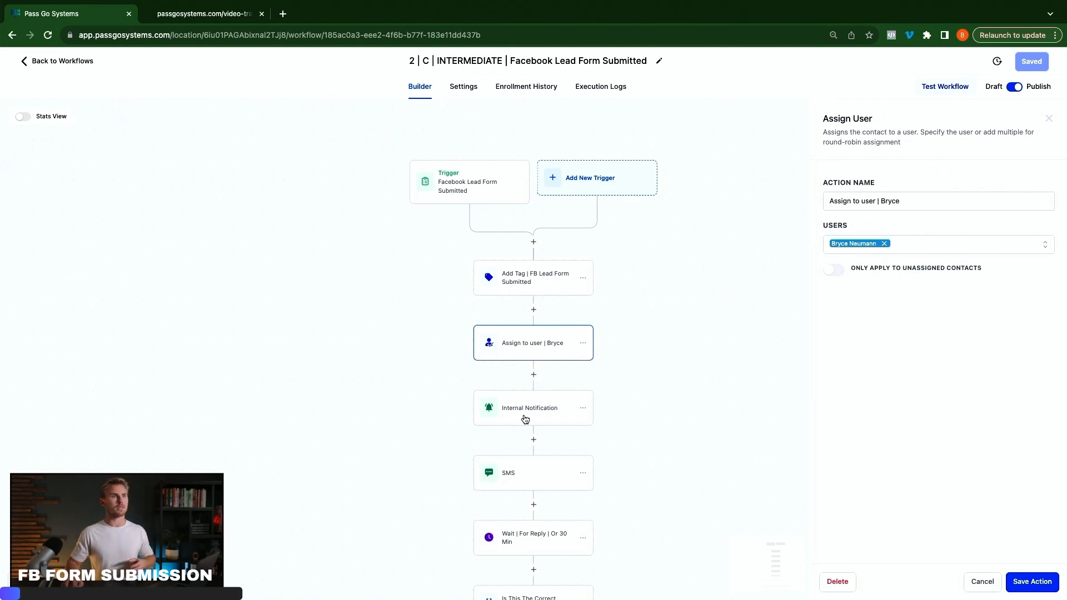
{"action": "left_click", "coordinate": [561, 424]}
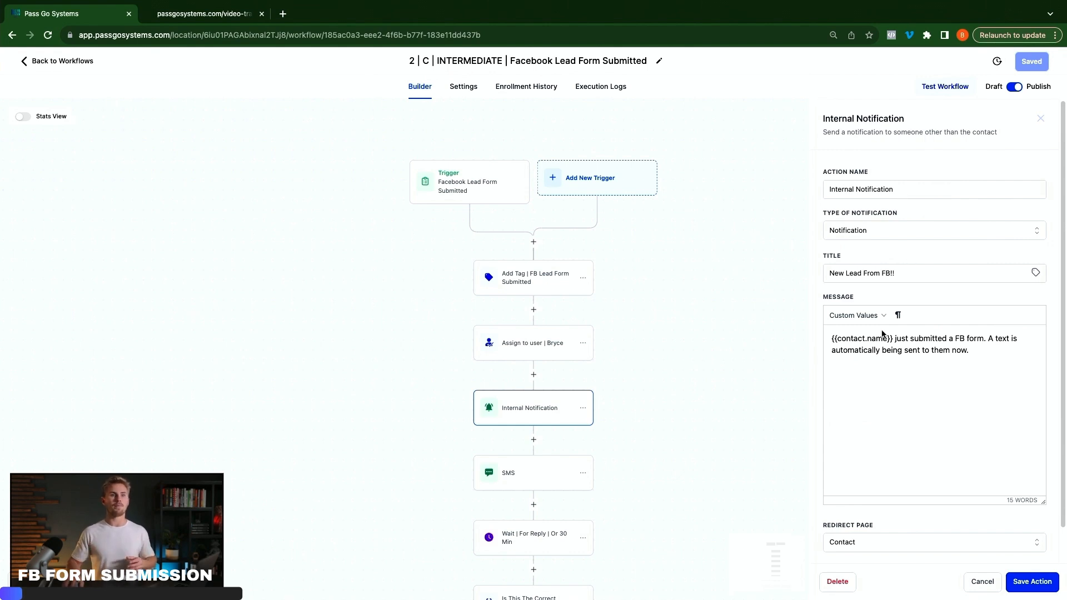
{"action": "scroll", "coordinate": [907, 445], "scroll_direction": "down", "scroll_amount": 2}
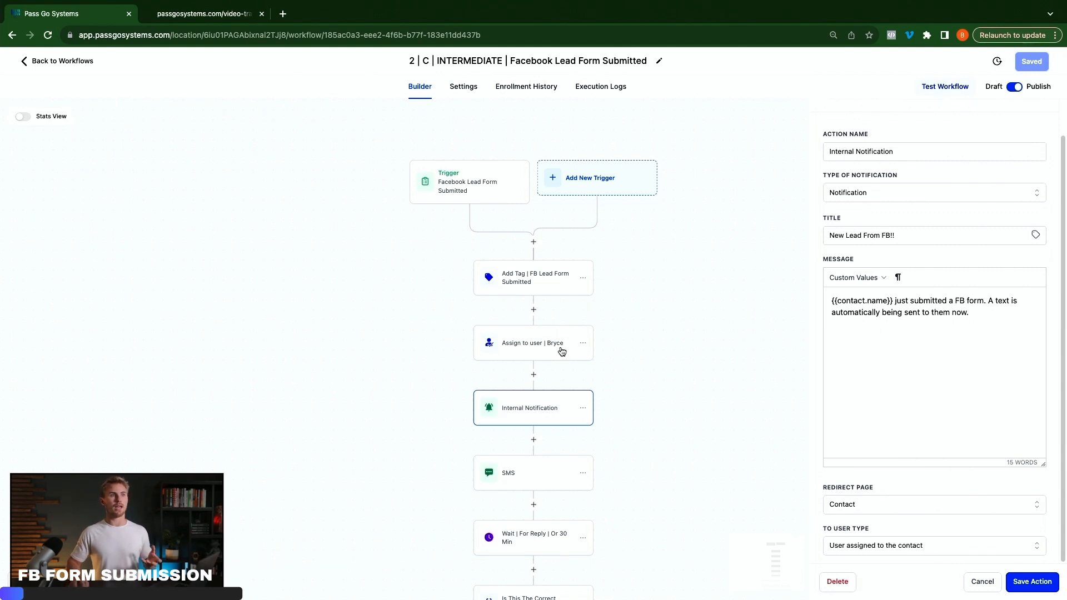
{"action": "scroll", "coordinate": [854, 263], "scroll_direction": "up", "scroll_amount": 1}
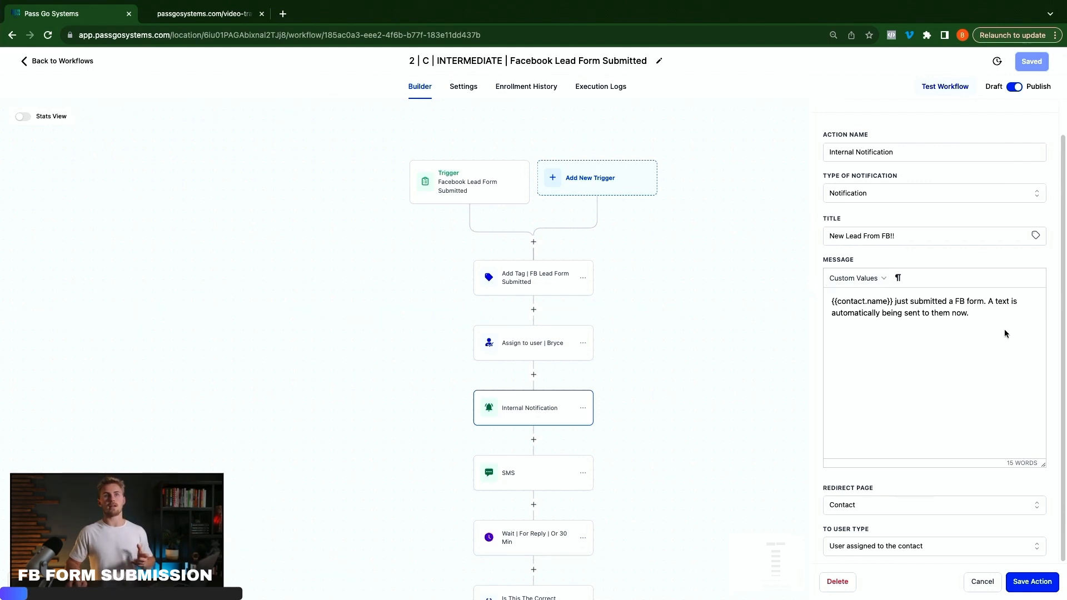
{"action": "left_click", "coordinate": [535, 479]}
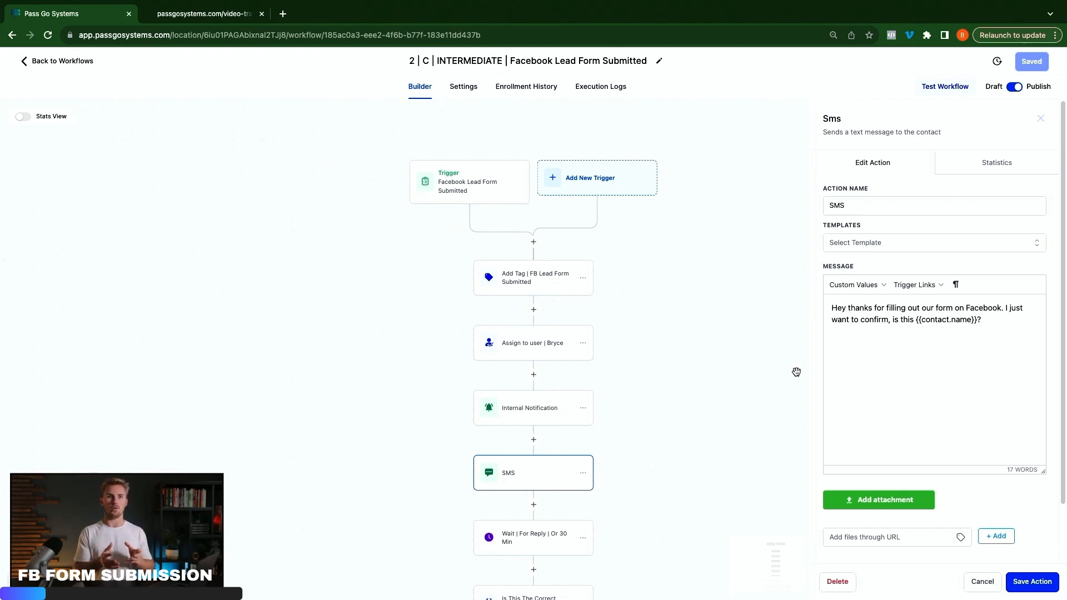
{"action": "scroll", "coordinate": [681, 445], "scroll_direction": "down", "scroll_amount": 3}
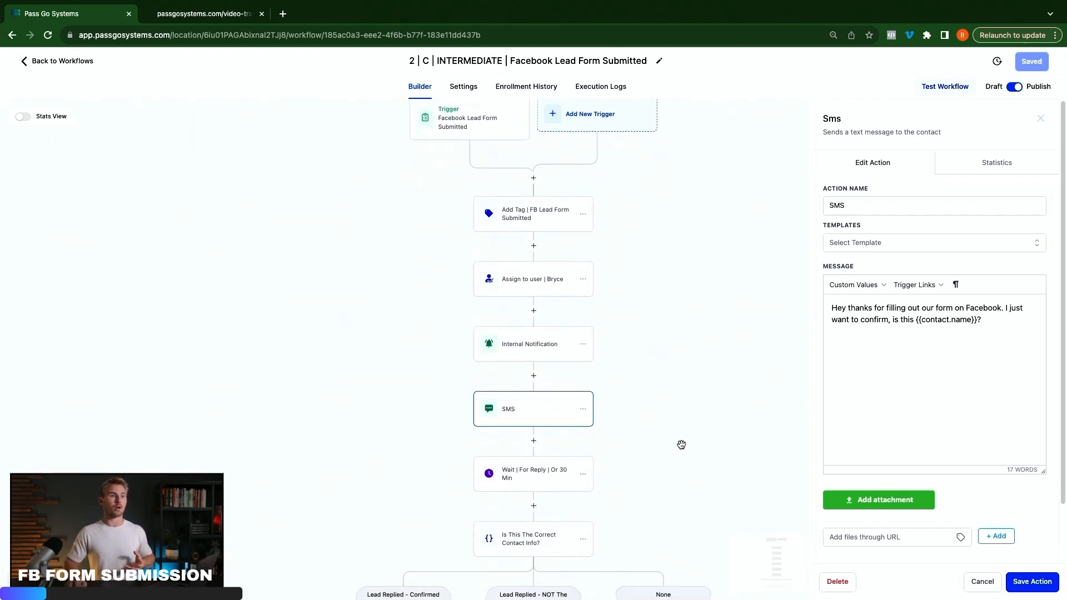
{"action": "left_click", "coordinate": [522, 455]}
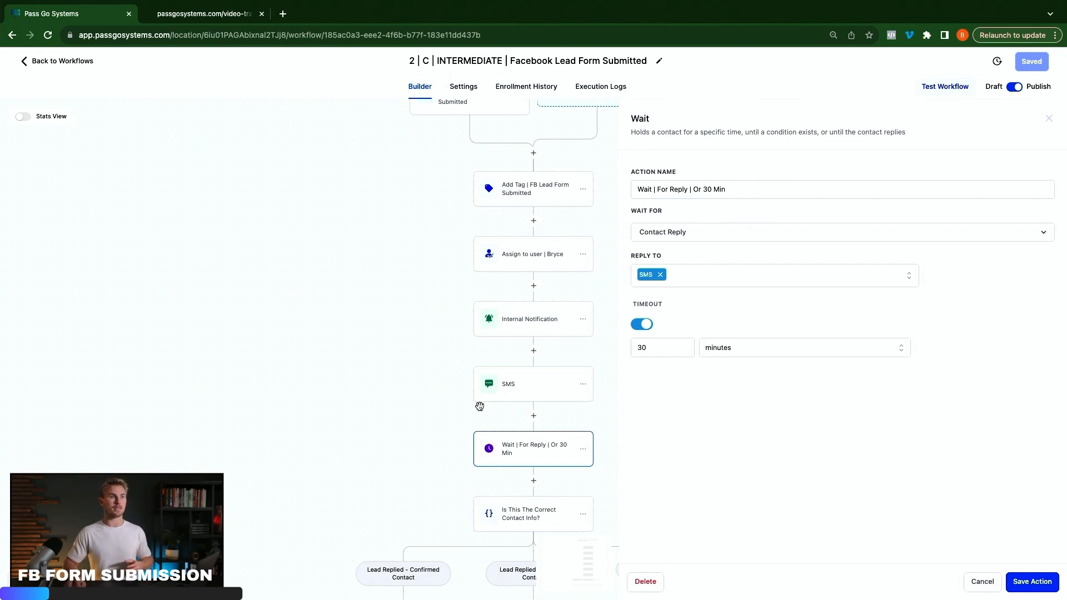
Try out a new Wait action between the SMS and the existing wait, set to wait for Contact Reply
{"action": "left_click", "coordinate": [533, 415]}
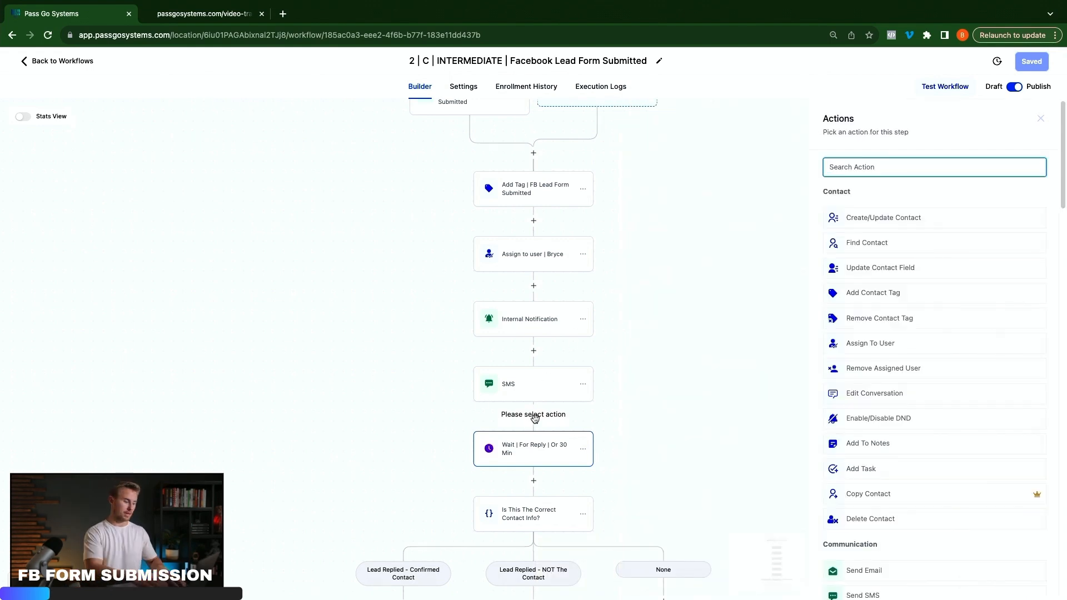
{"action": "type", "text": "wait"}
{"action": "left_click", "coordinate": [870, 215]}
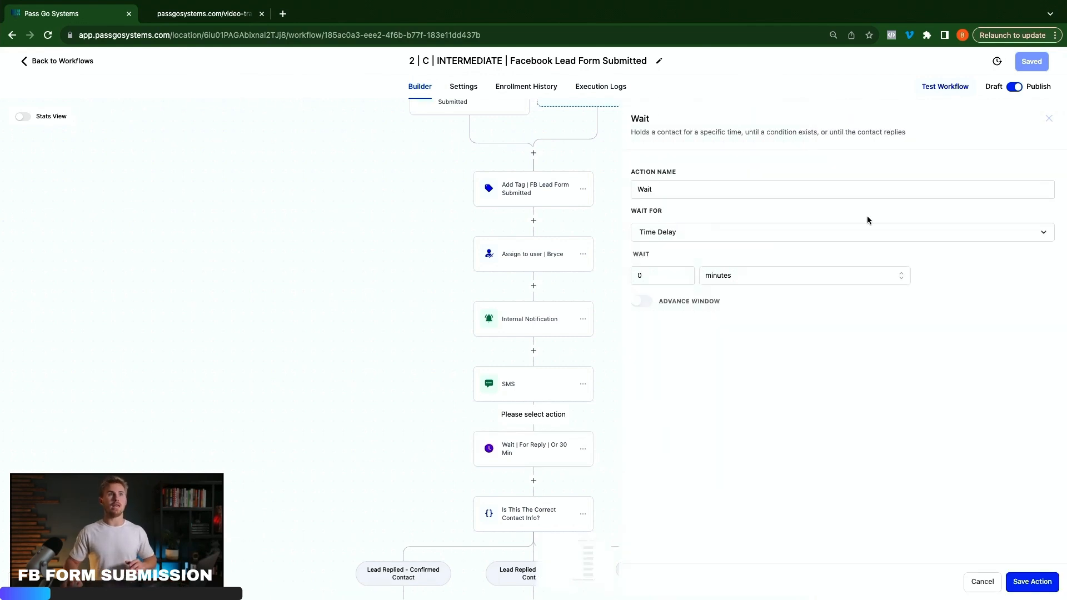
{"action": "left_click", "coordinate": [697, 233]}
{"action": "scroll", "coordinate": [724, 335], "scroll_direction": "down", "scroll_amount": 1}
{"action": "scroll", "coordinate": [723, 336], "scroll_direction": "down", "scroll_amount": 3}
{"action": "left_click", "coordinate": [694, 349]}
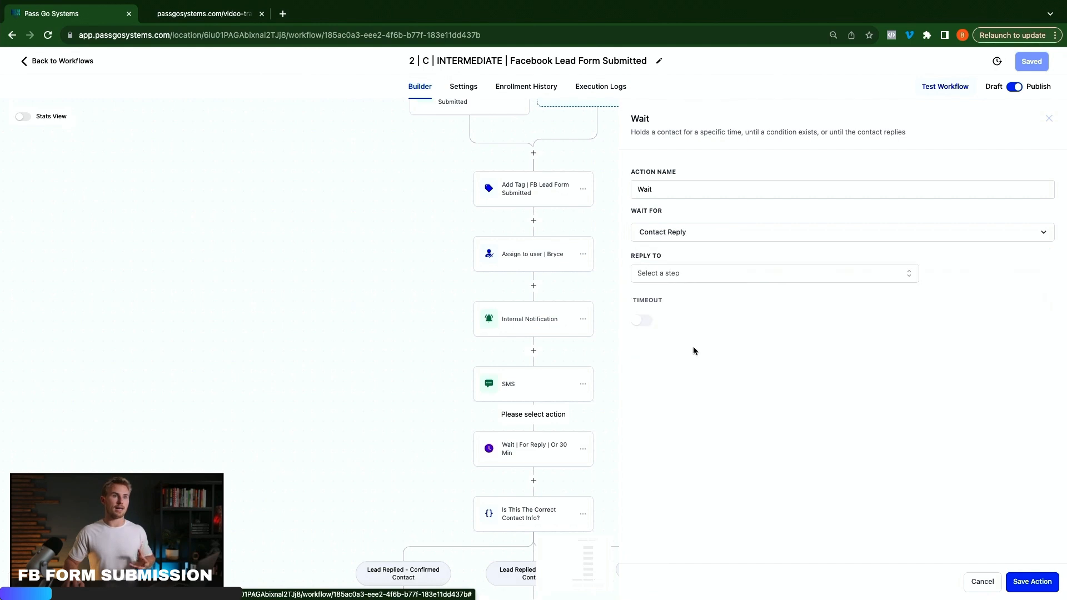
Set the trial Wait action to a reply to SMS with a 30-minute timeout, and discard it without saving
{"action": "left_click", "coordinate": [722, 266]}
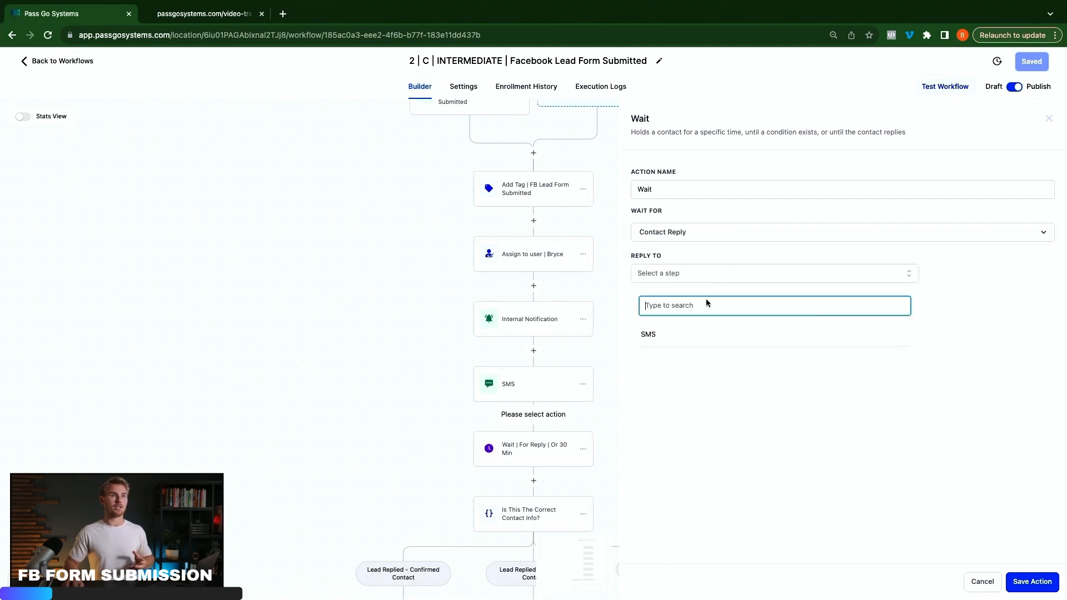
{"action": "left_click", "coordinate": [665, 339]}
{"action": "left_click", "coordinate": [714, 403]}
{"action": "left_click", "coordinate": [642, 326]}
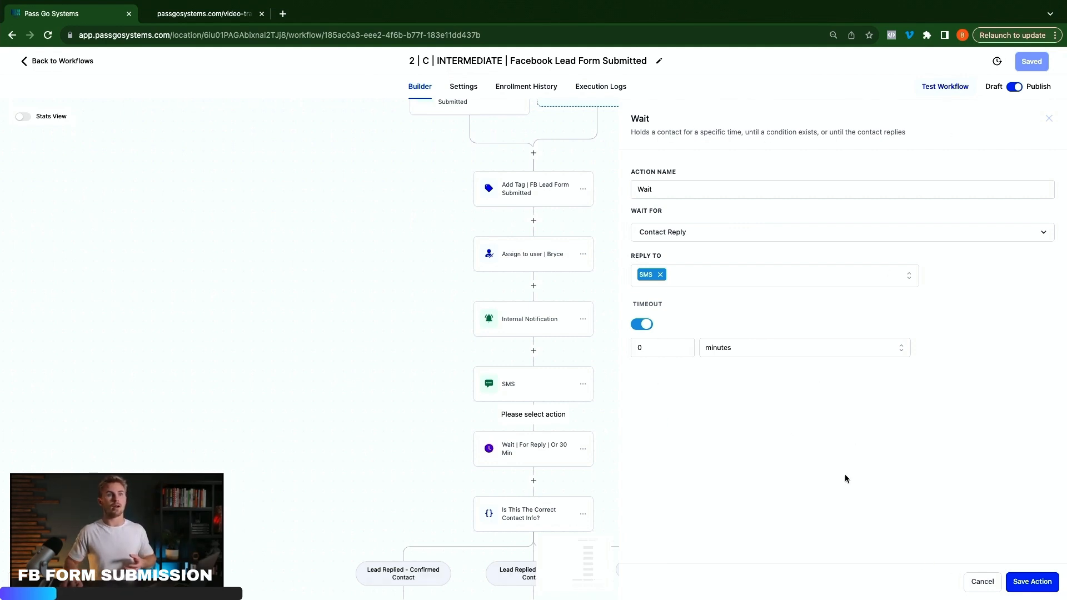
{"action": "left_click", "coordinate": [642, 353]}
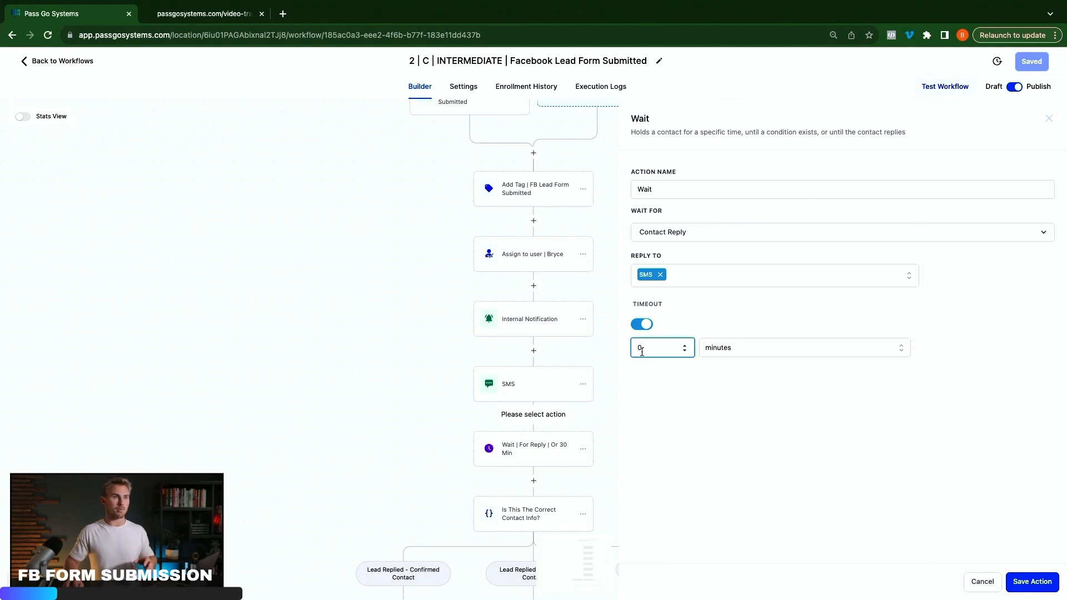
{"action": "type", "text": "30"}
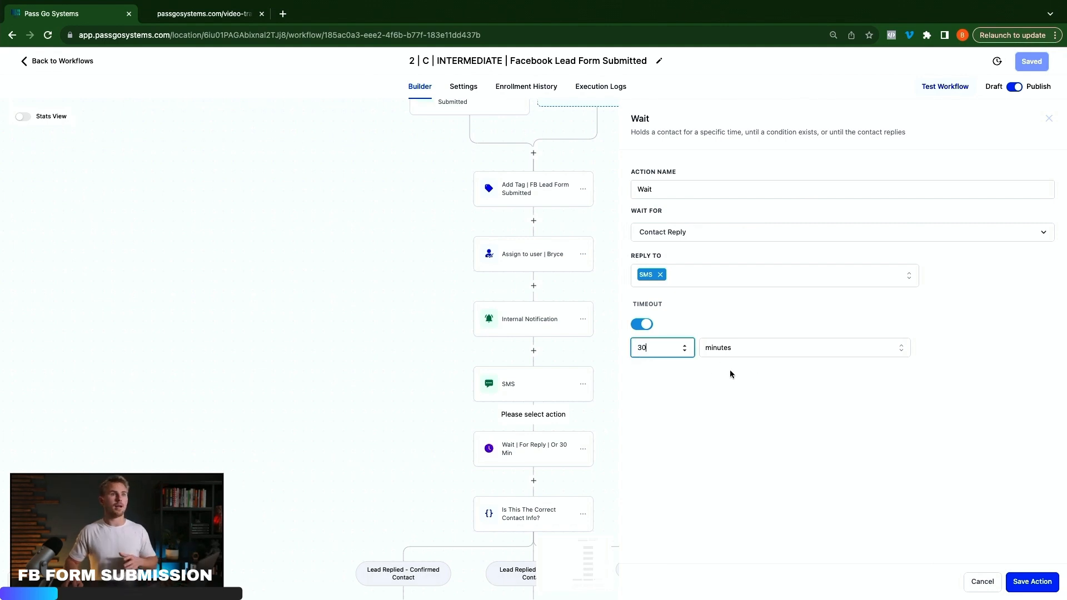
{"action": "left_click", "coordinate": [367, 440]}
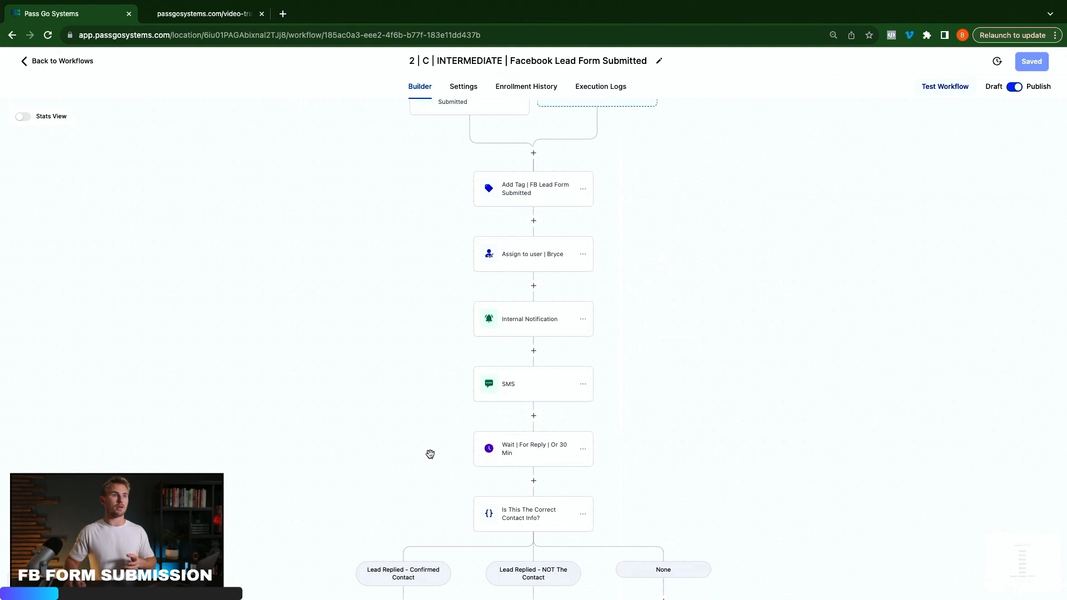
Review the settings of the "Wait | For Reply | Or 30 Min" action and the branch conditions of "Is This The Correct Contact Info?"
{"action": "left_click", "coordinate": [534, 462]}
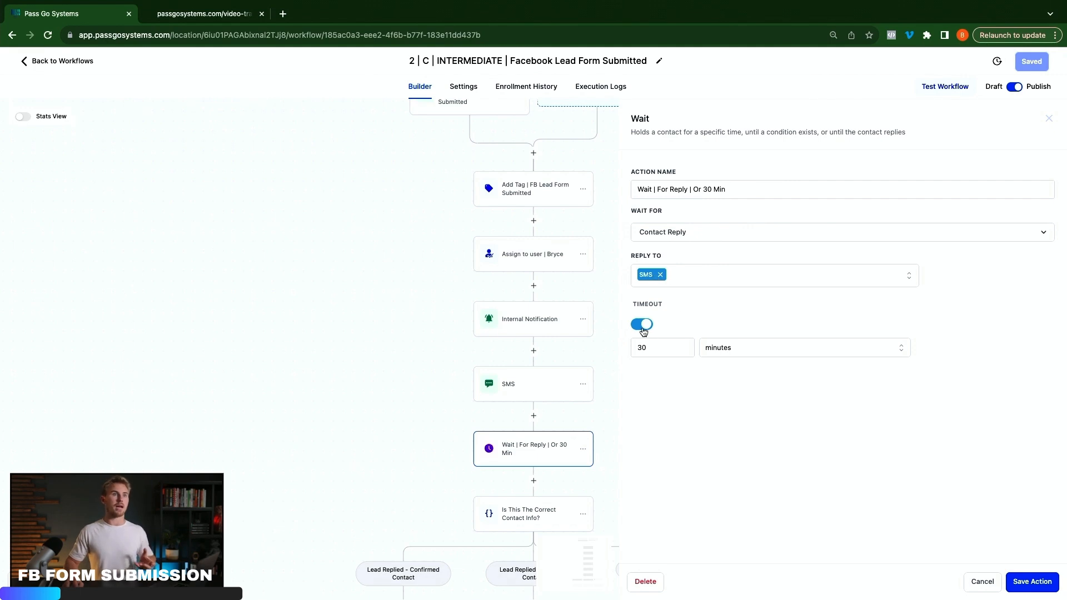
{"action": "left_click", "coordinate": [346, 412]}
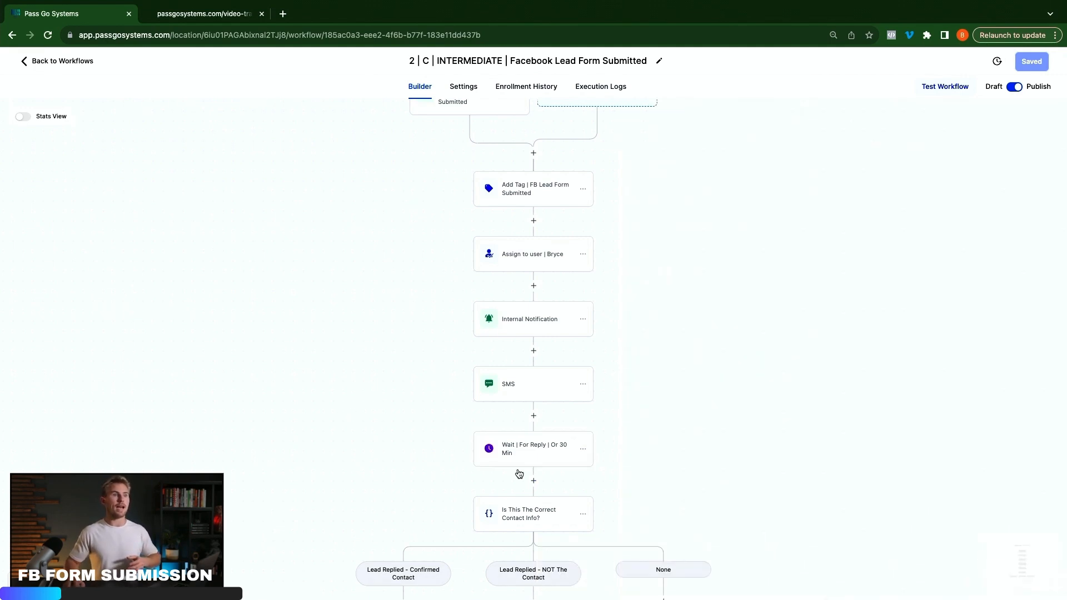
{"action": "scroll", "coordinate": [557, 480], "scroll_direction": "down", "scroll_amount": 5}
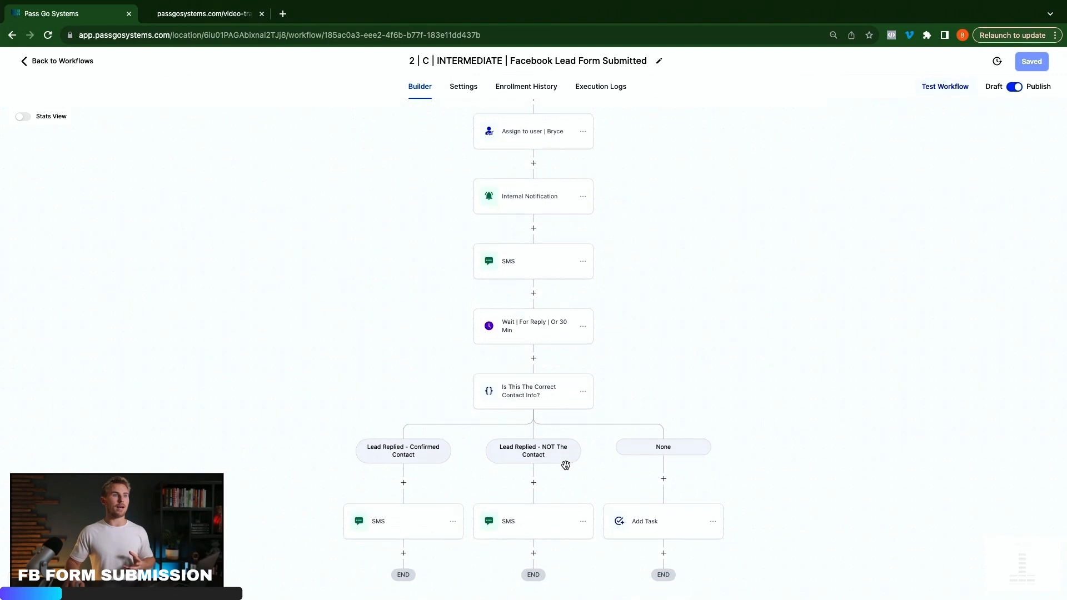
{"action": "scroll", "coordinate": [566, 469], "scroll_direction": "down", "scroll_amount": 1}
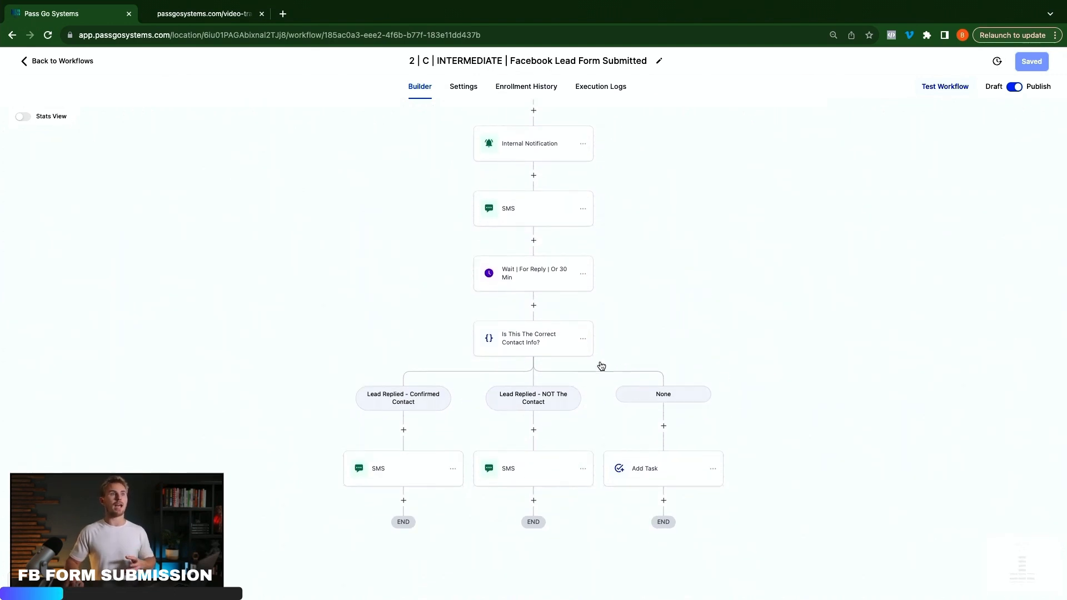
{"action": "left_click", "coordinate": [533, 344]}
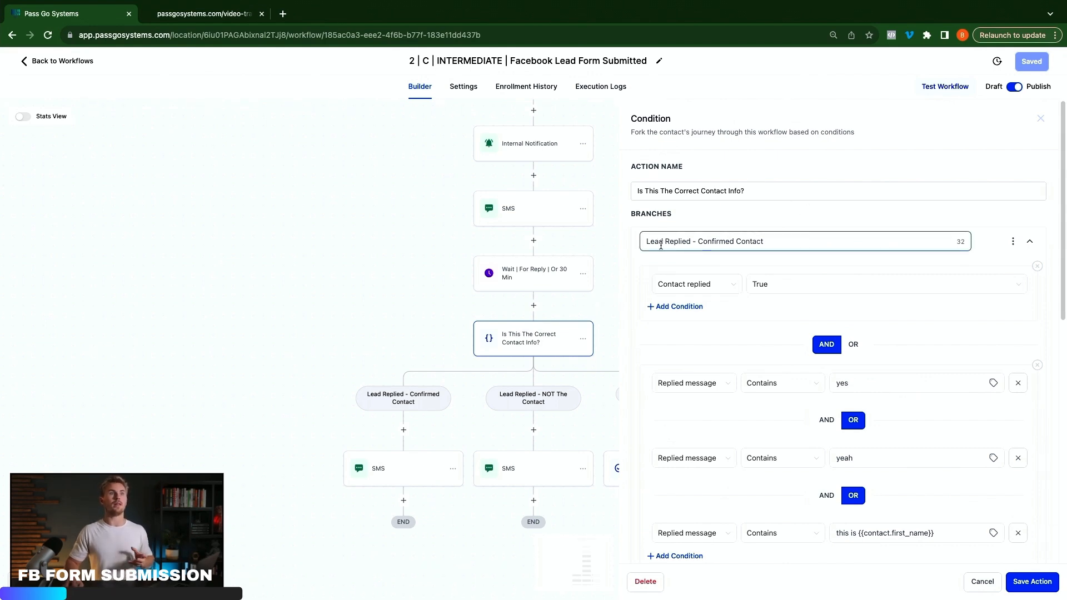
{"action": "scroll", "coordinate": [739, 297], "scroll_direction": "down", "scroll_amount": 2}
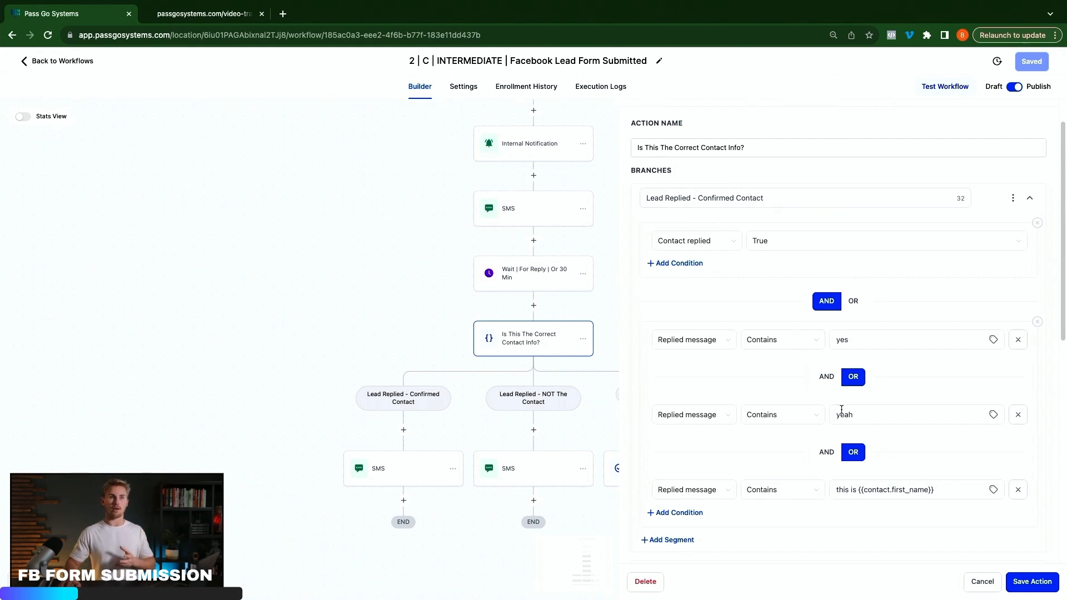
{"action": "scroll", "coordinate": [841, 408], "scroll_direction": "down", "scroll_amount": 1}
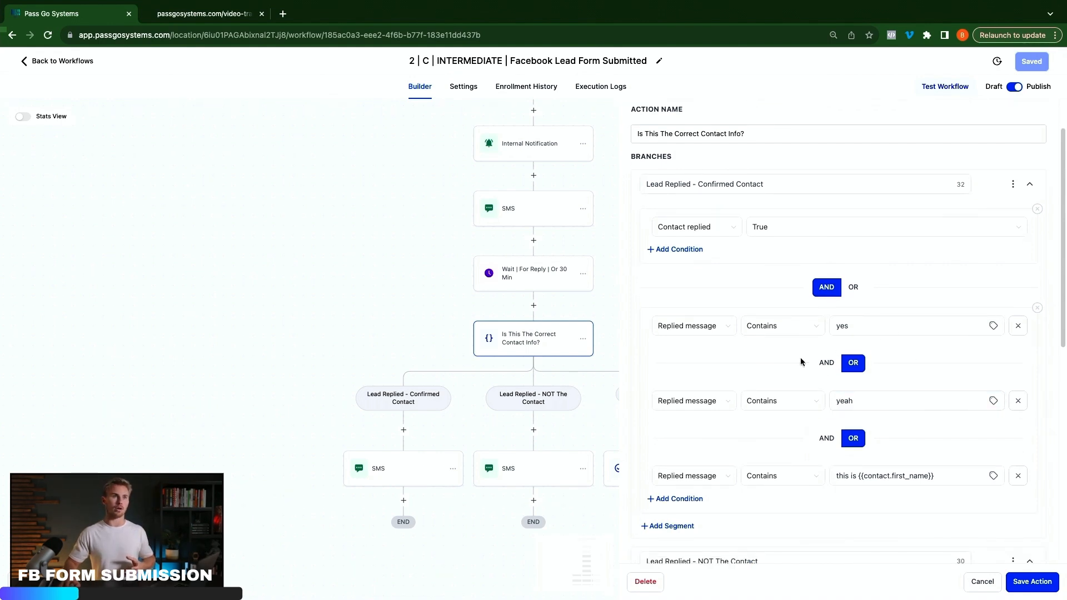
{"action": "scroll", "coordinate": [891, 344], "scroll_direction": "down", "scroll_amount": 5}
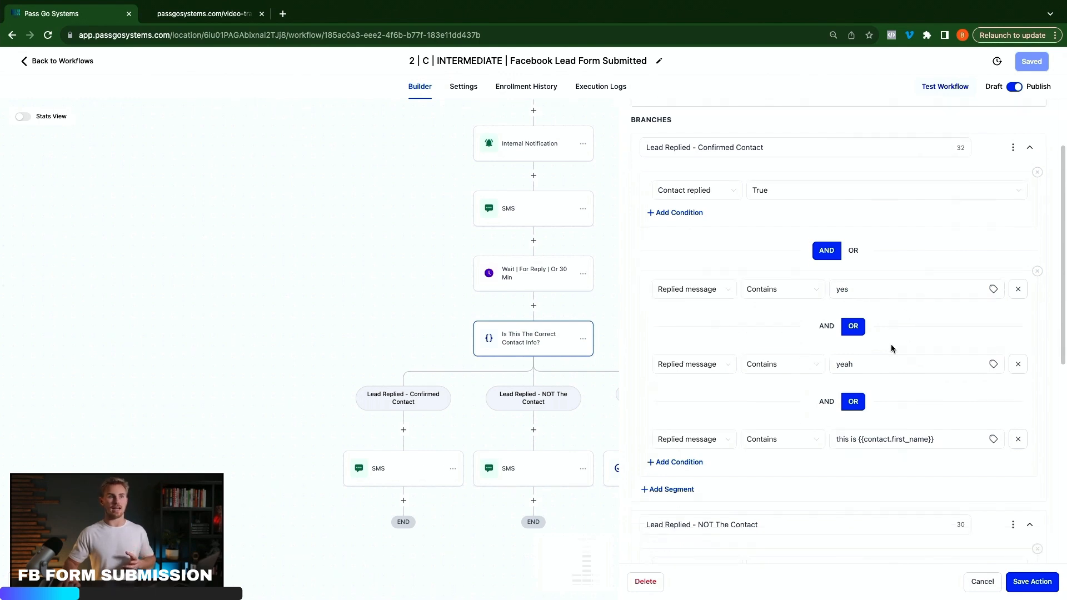
{"action": "scroll", "coordinate": [786, 381], "scroll_direction": "down", "scroll_amount": 4}
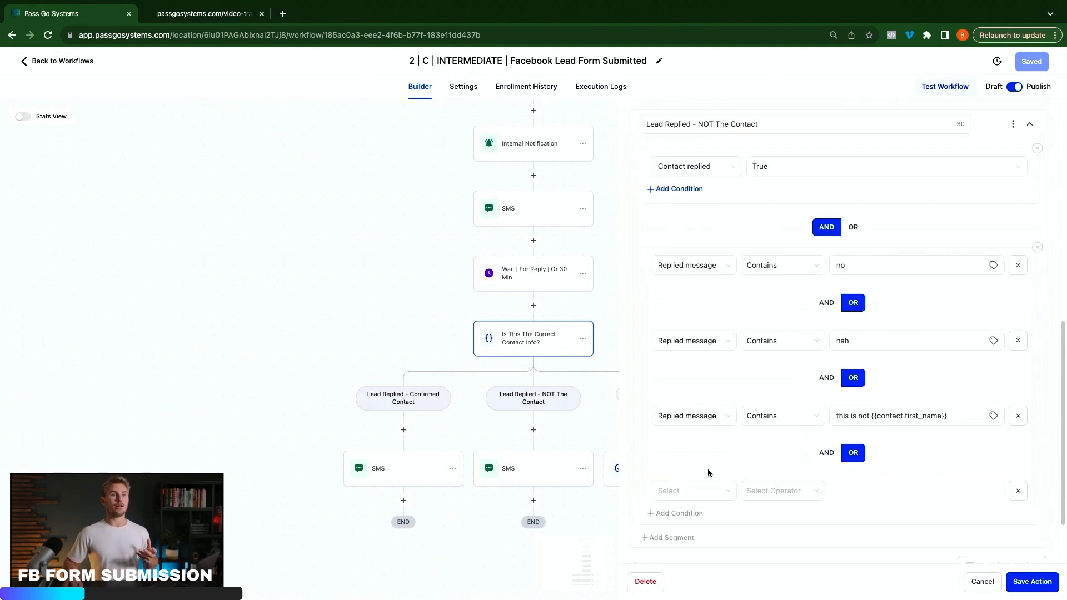
Try out an extra OR condition, Replied message Contains, in the "Lead Replied - NOT The Contact" branch, and remove it
{"action": "left_click", "coordinate": [715, 493]}
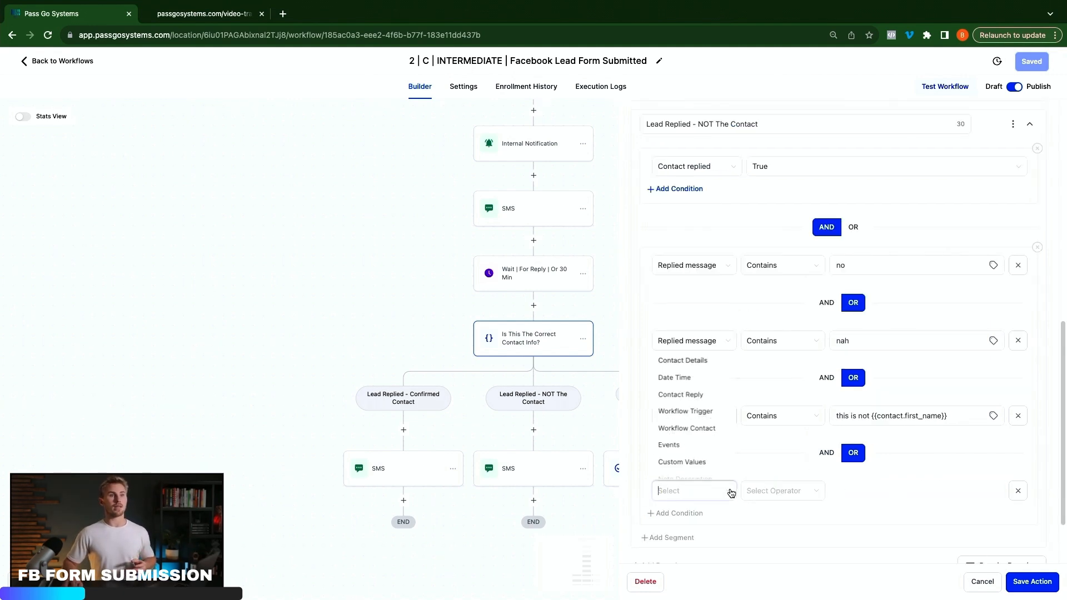
{"action": "left_click", "coordinate": [690, 395]}
{"action": "left_click", "coordinate": [703, 549]}
{"action": "left_click", "coordinate": [752, 490]}
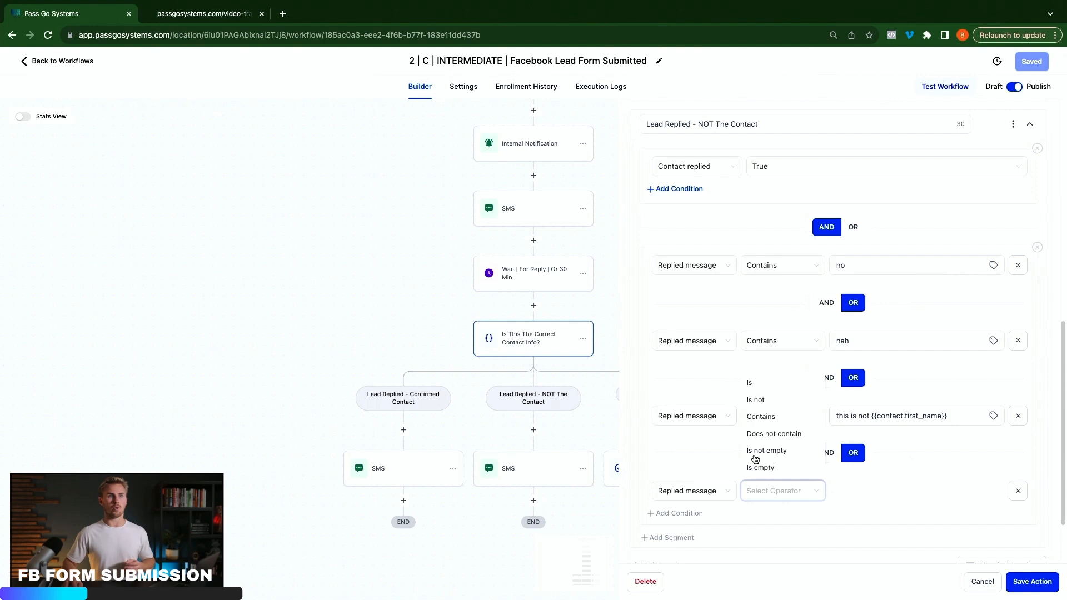
{"action": "left_click", "coordinate": [767, 416]}
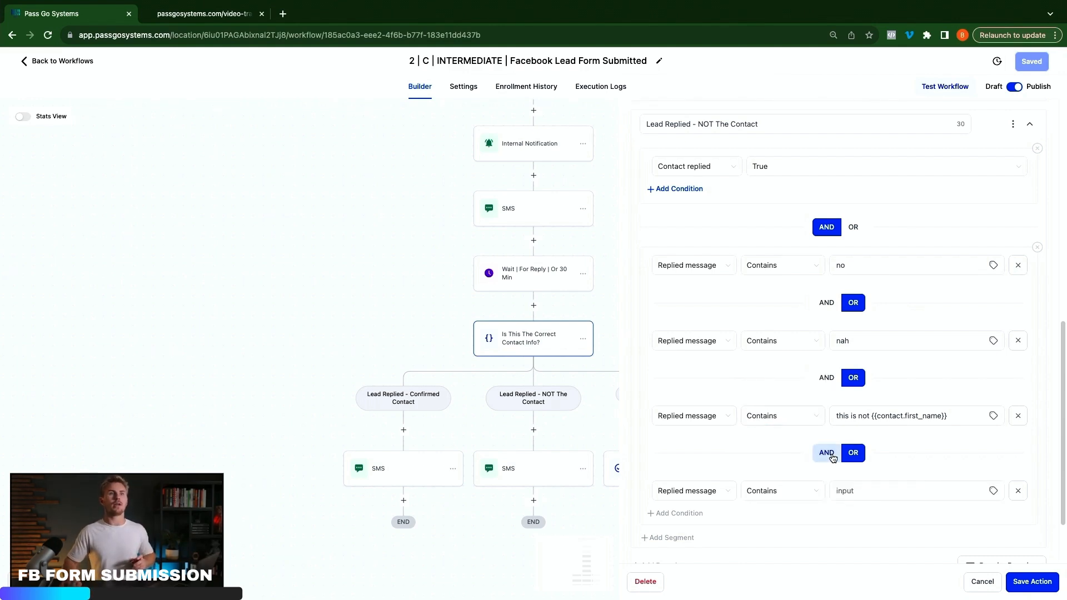
{"action": "left_click", "coordinate": [867, 491]}
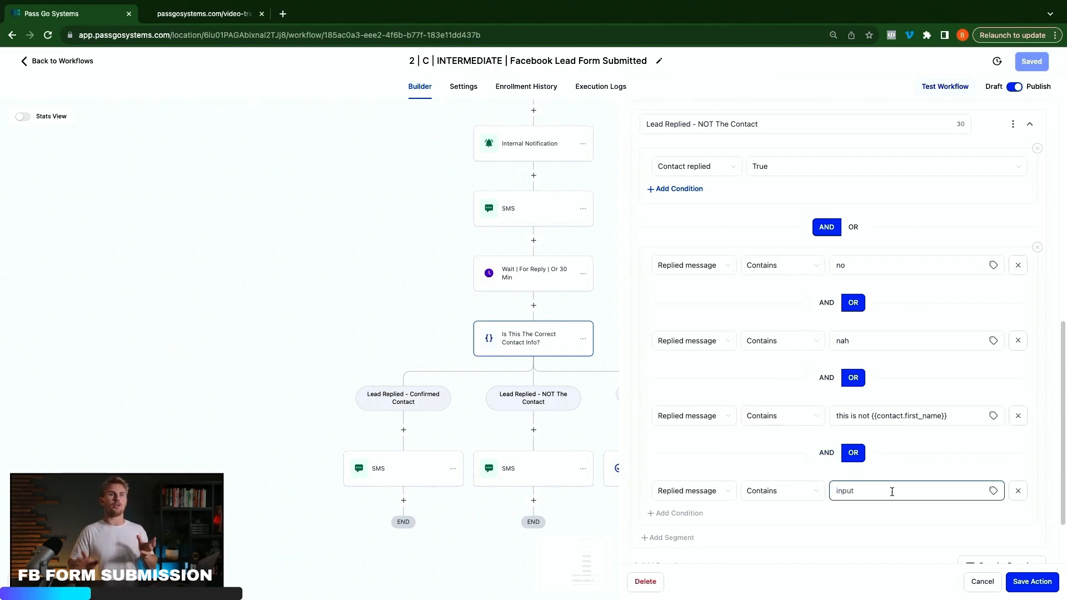
{"action": "left_click", "coordinate": [1017, 490]}
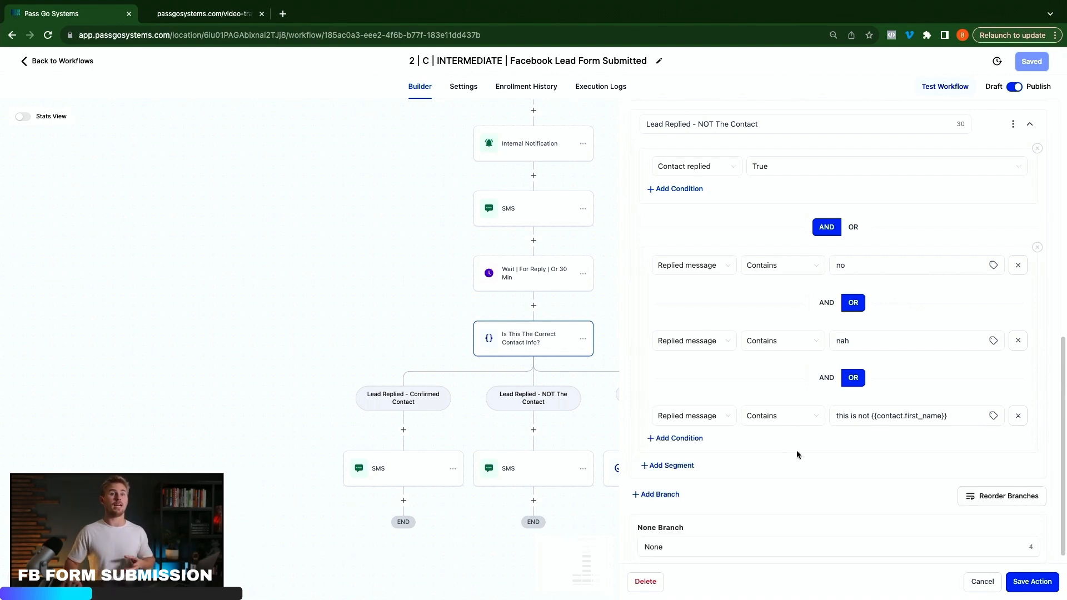
Check the None branch and the condition's overall branch setup, and save the "Is This The Correct Contact Info?" action
{"action": "scroll", "coordinate": [796, 446], "scroll_direction": "down", "scroll_amount": 1}
{"action": "scroll", "coordinate": [795, 442], "scroll_direction": "up", "scroll_amount": 10}
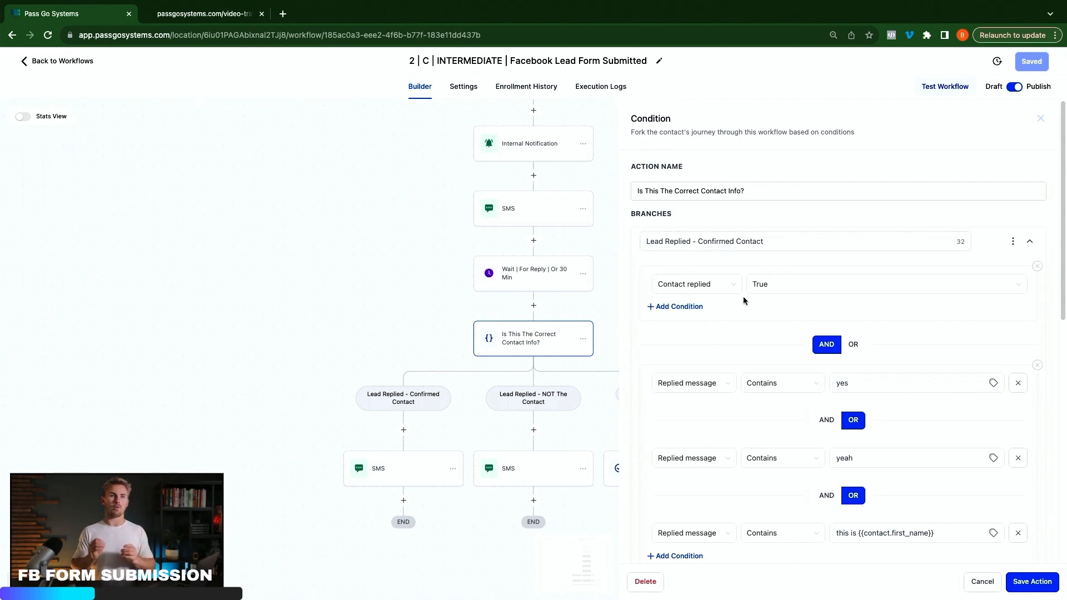
{"action": "left_click", "coordinate": [1029, 584]}
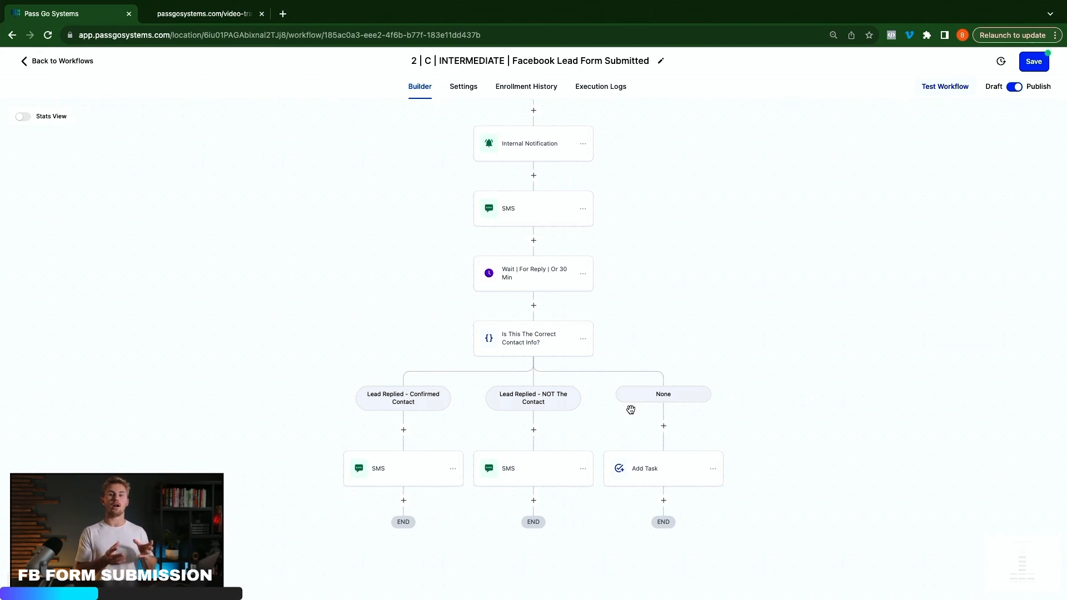
Review the SMS messages sent in the "Confirmed Contact" and "NOT The Contact" branches
{"action": "left_click", "coordinate": [396, 473]}
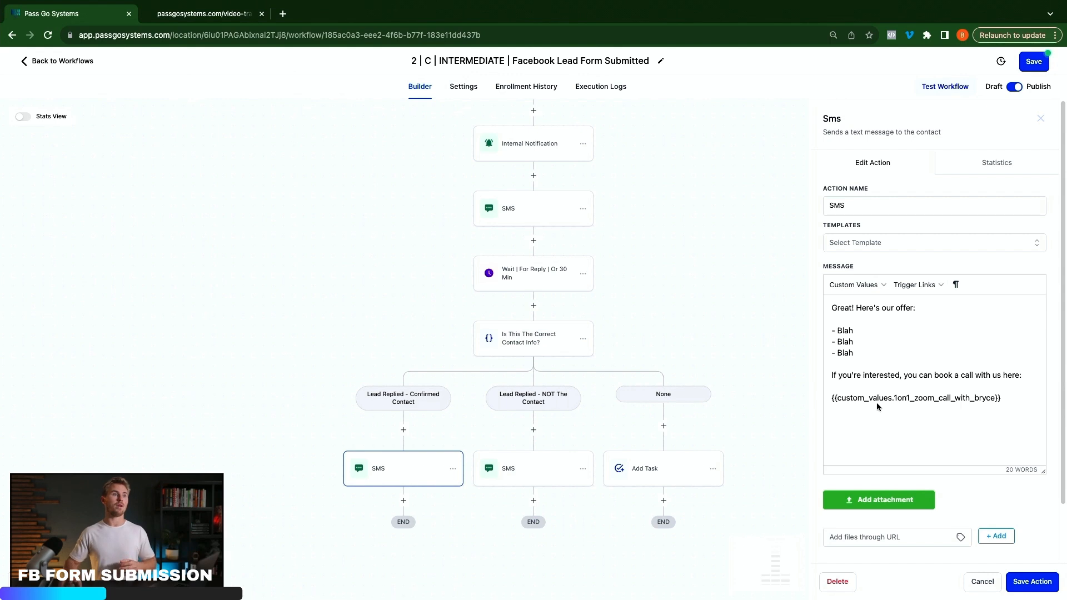
{"action": "left_click", "coordinate": [516, 466]}
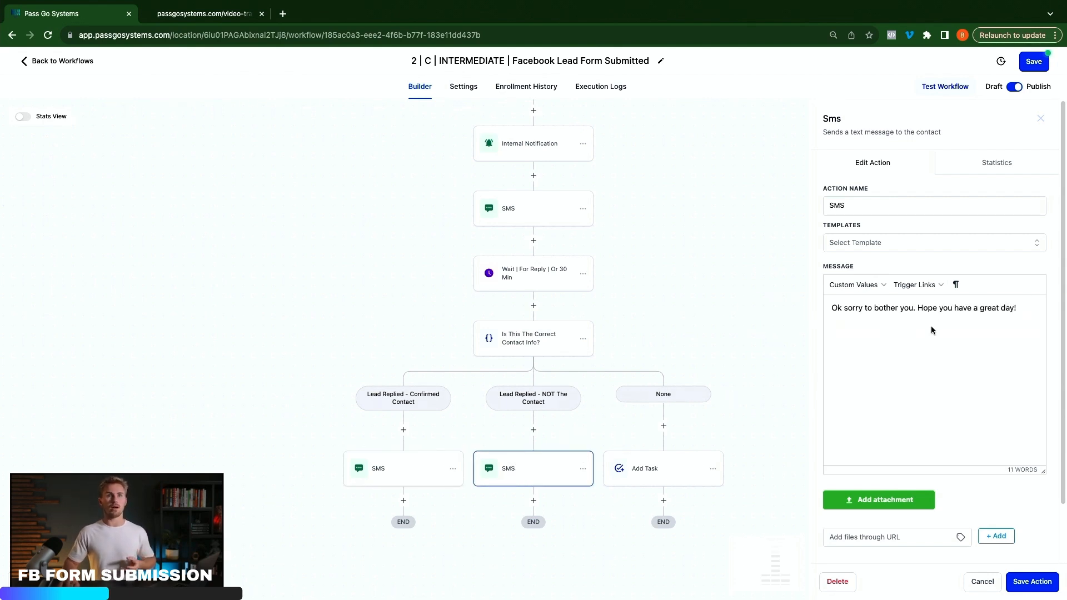
{"action": "left_click", "coordinate": [713, 359]}
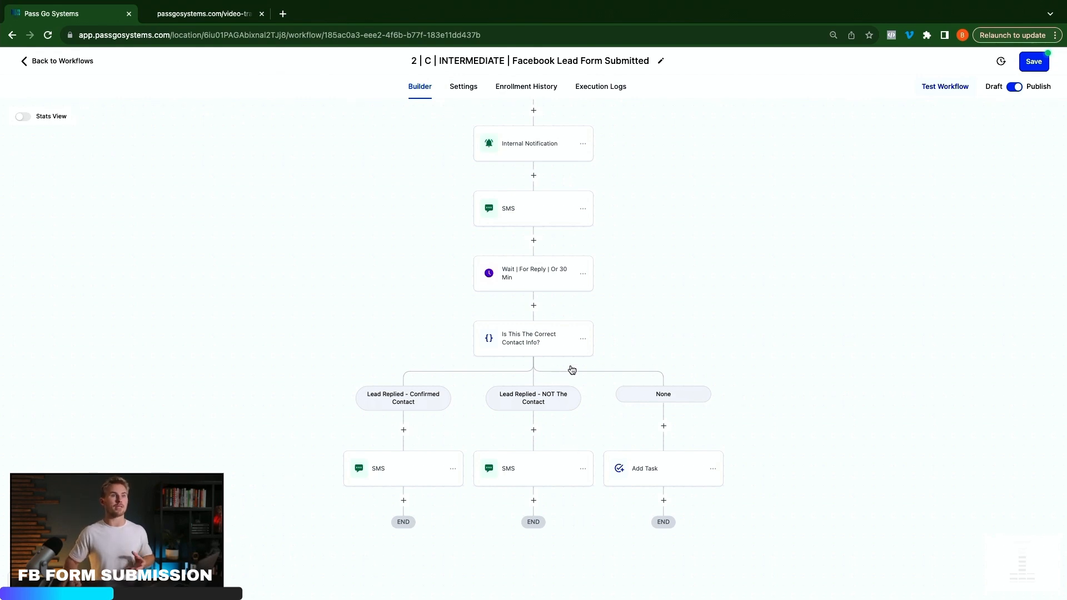
Review the Add Task action in the None branch, choose Now as its due time, and save the action
{"action": "left_click", "coordinate": [652, 475]}
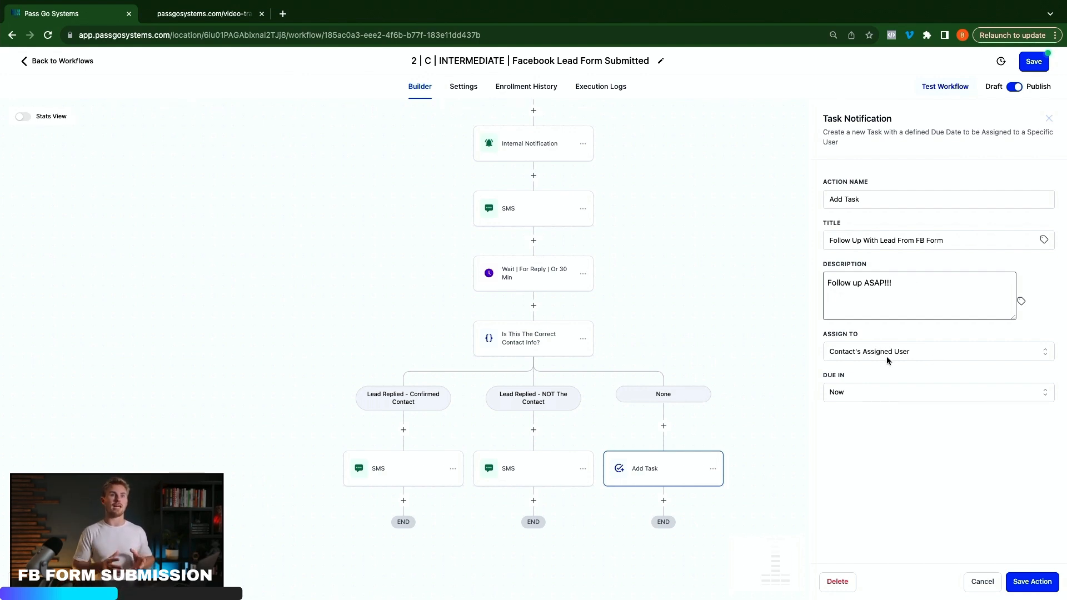
{"action": "scroll", "coordinate": [617, 215], "scroll_direction": "up", "scroll_amount": 2}
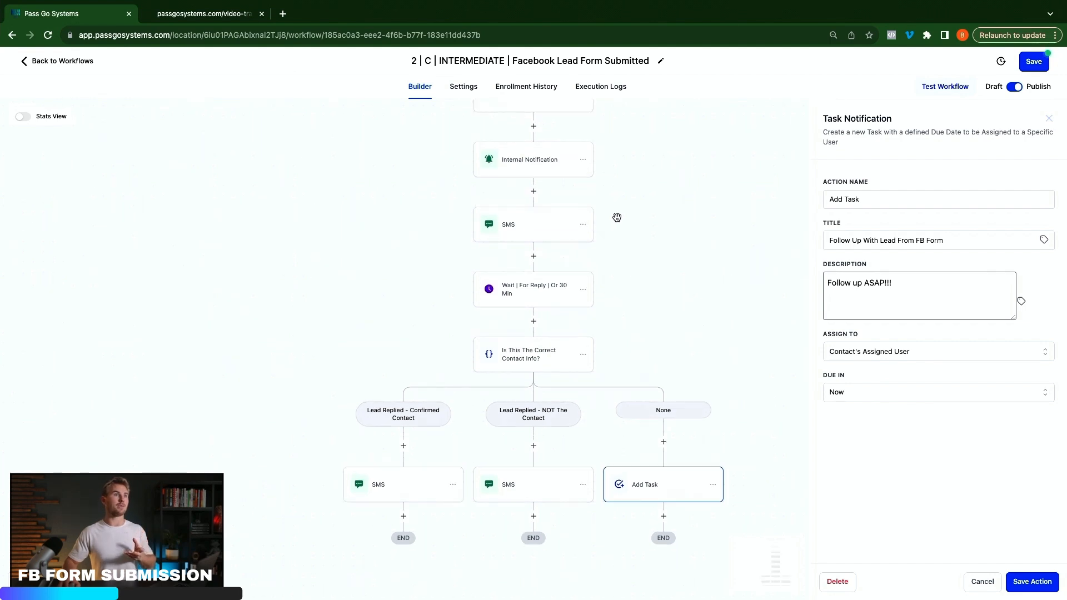
{"action": "scroll", "coordinate": [616, 217], "scroll_direction": "up", "scroll_amount": 1}
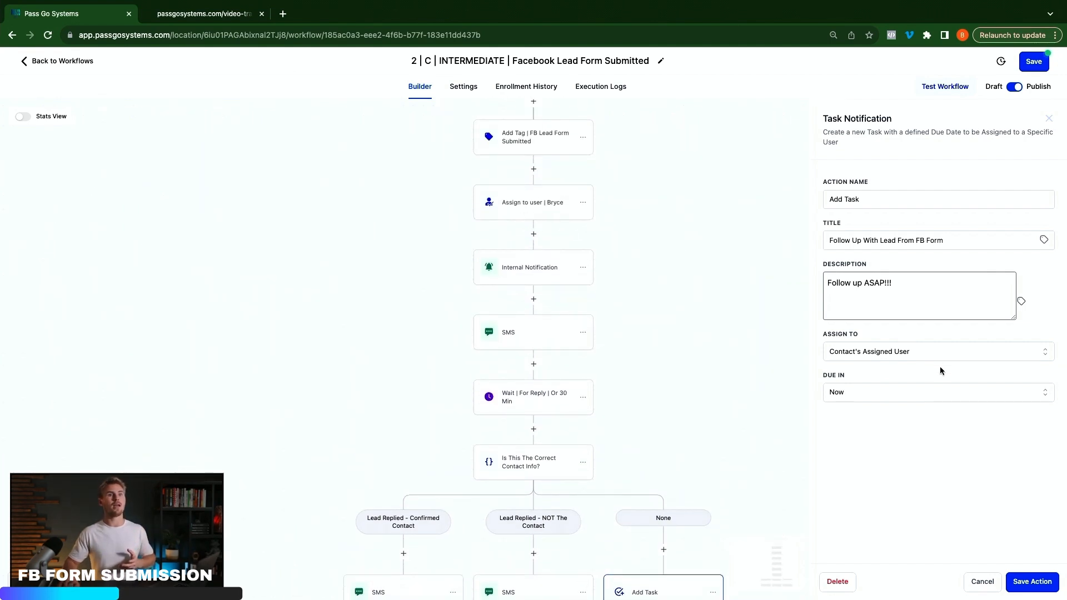
{"action": "scroll", "coordinate": [662, 401], "scroll_direction": "down", "scroll_amount": 2}
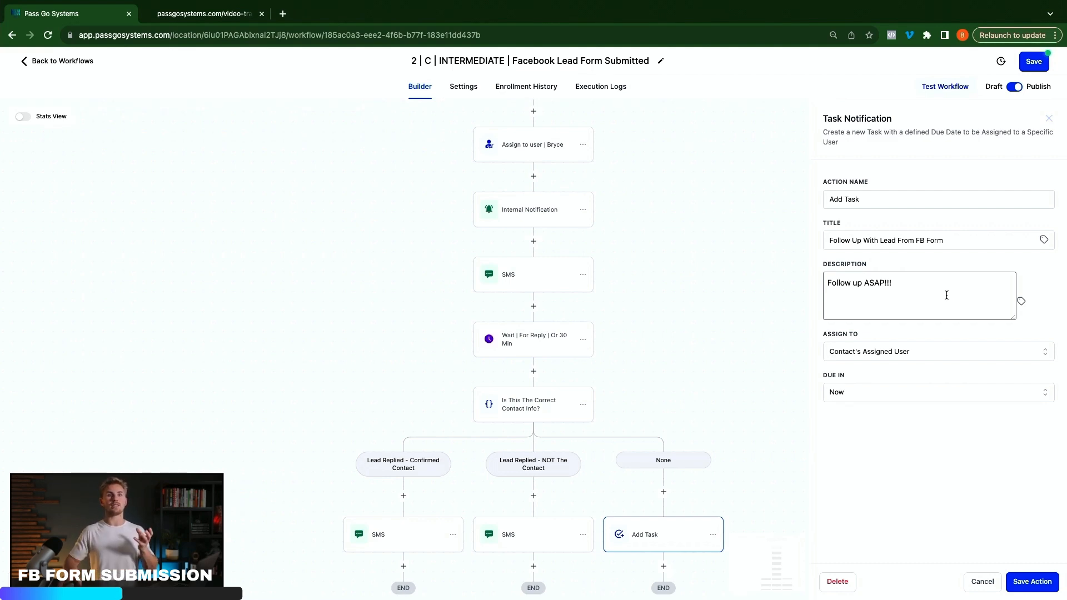
{"action": "left_click", "coordinate": [888, 393]}
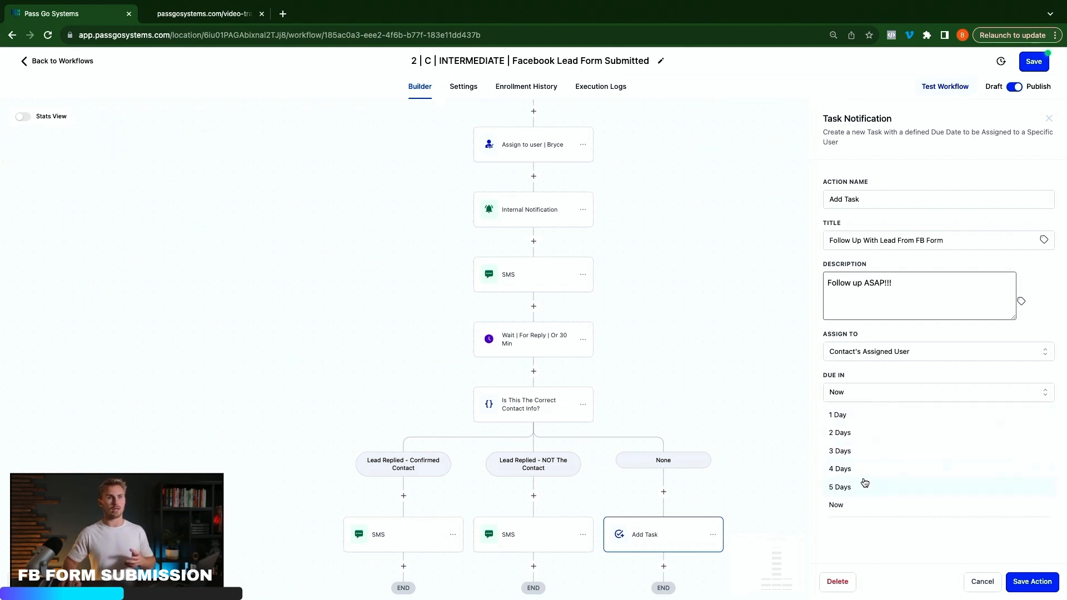
{"action": "left_click", "coordinate": [870, 505]}
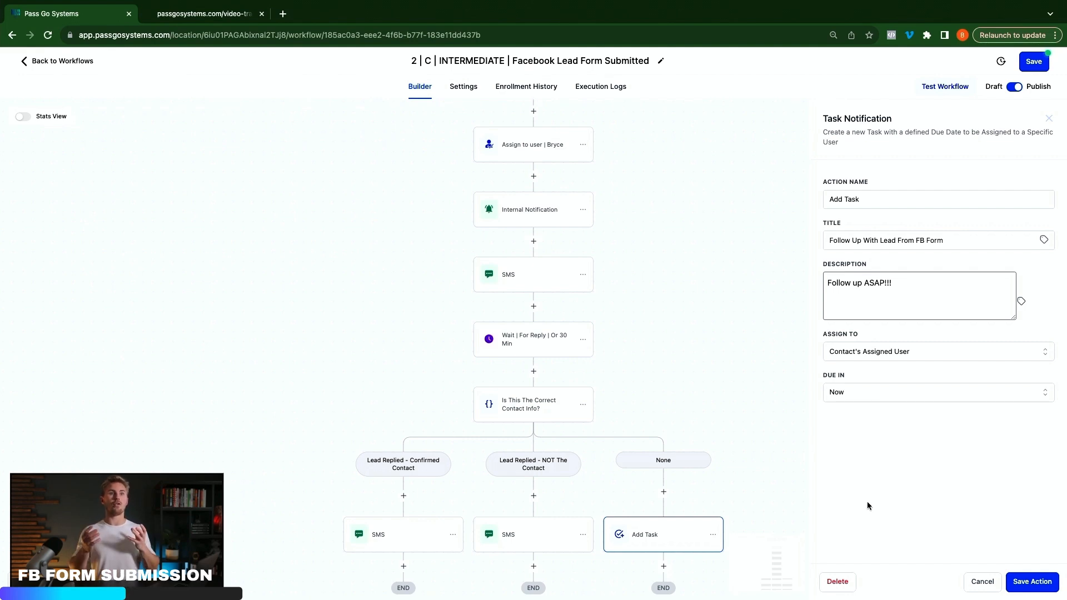
{"action": "left_click", "coordinate": [1043, 582]}
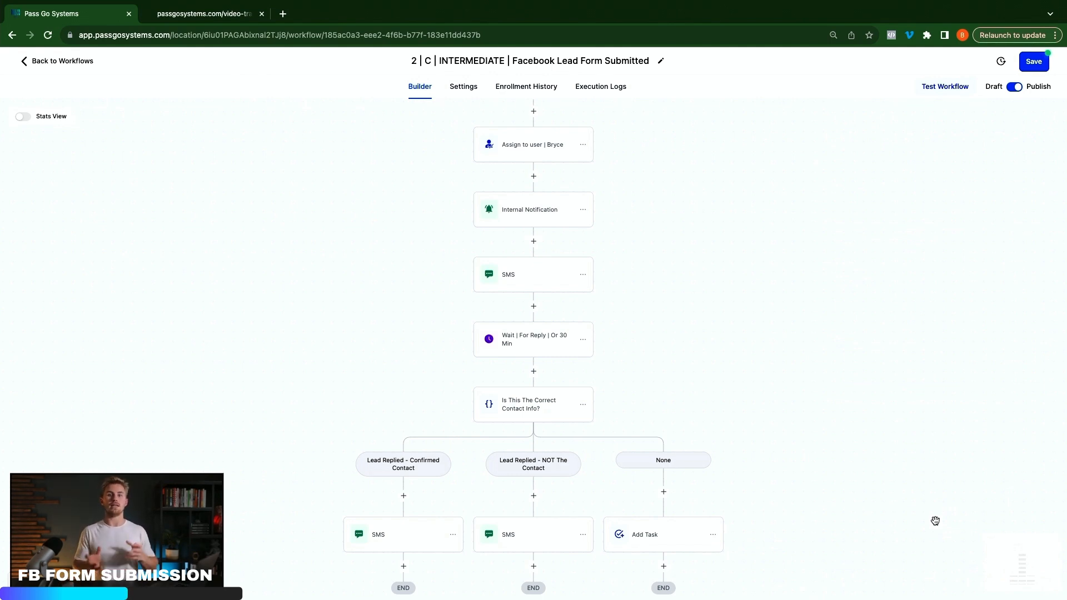
Add an If / Else action between the wait and the existing condition, named "Is This The Correct Contact Info?"
{"action": "scroll", "coordinate": [935, 521], "scroll_direction": "down", "scroll_amount": 2}
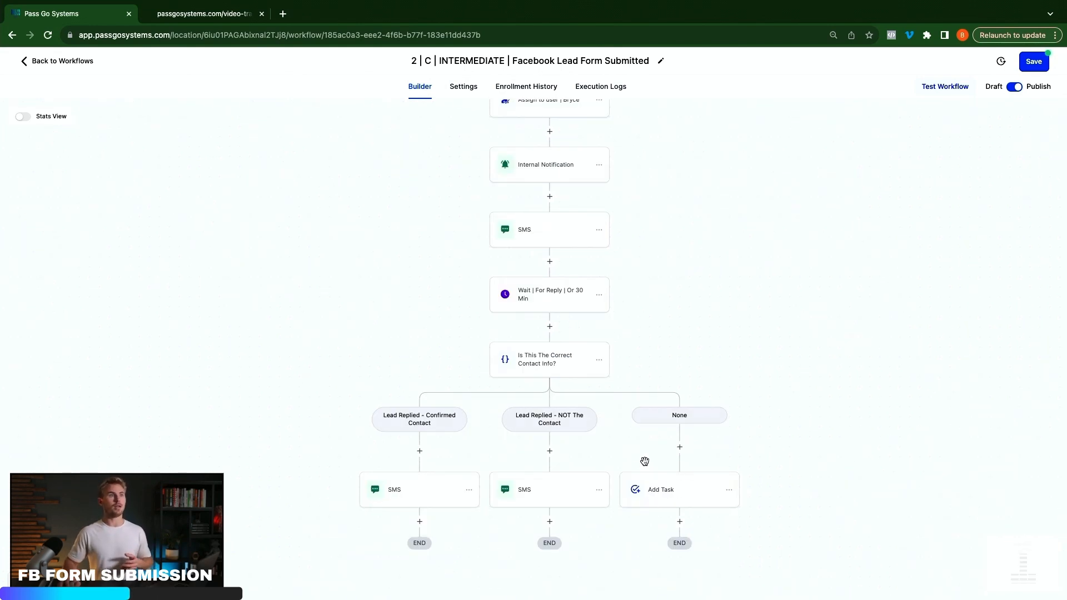
{"action": "left_click", "coordinate": [549, 327]}
{"action": "type", "text": "if"}
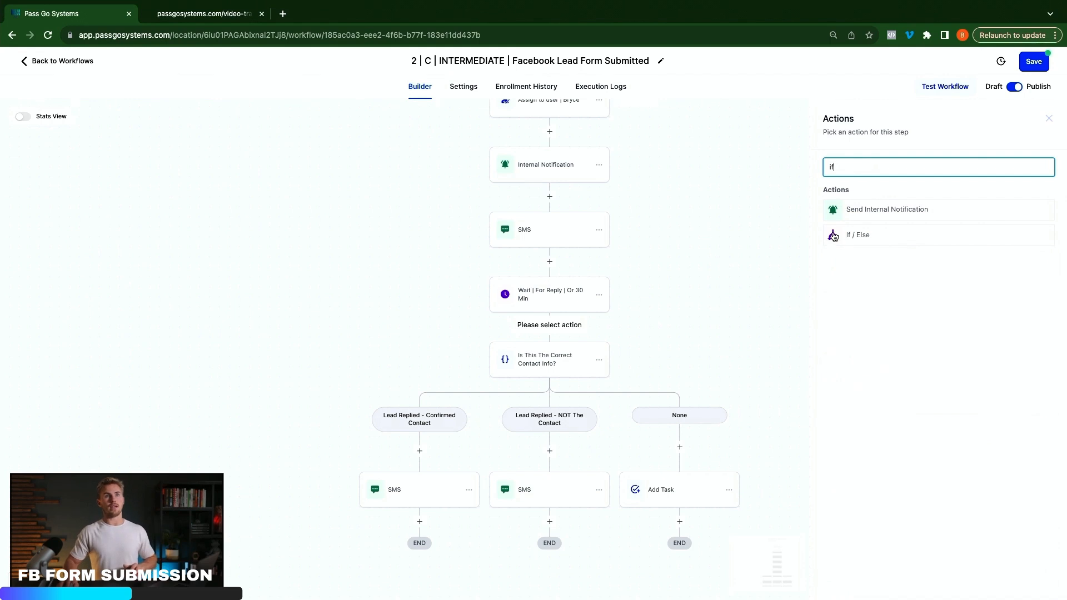
{"action": "left_click", "coordinate": [870, 243]}
{"action": "double_click", "coordinate": [704, 190]}
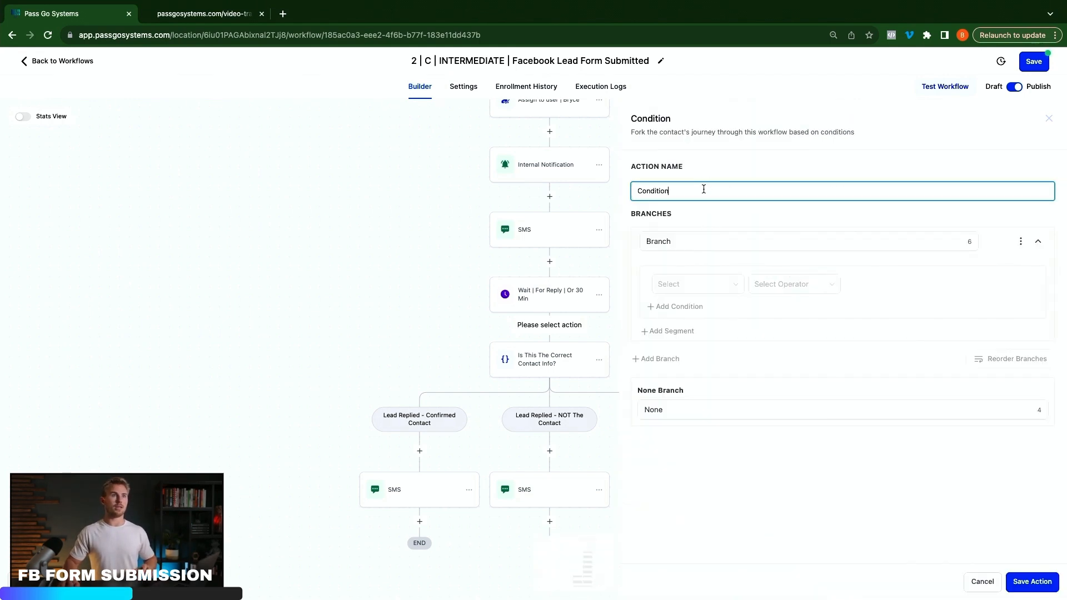
{"action": "type", "text": "Is This The C"}
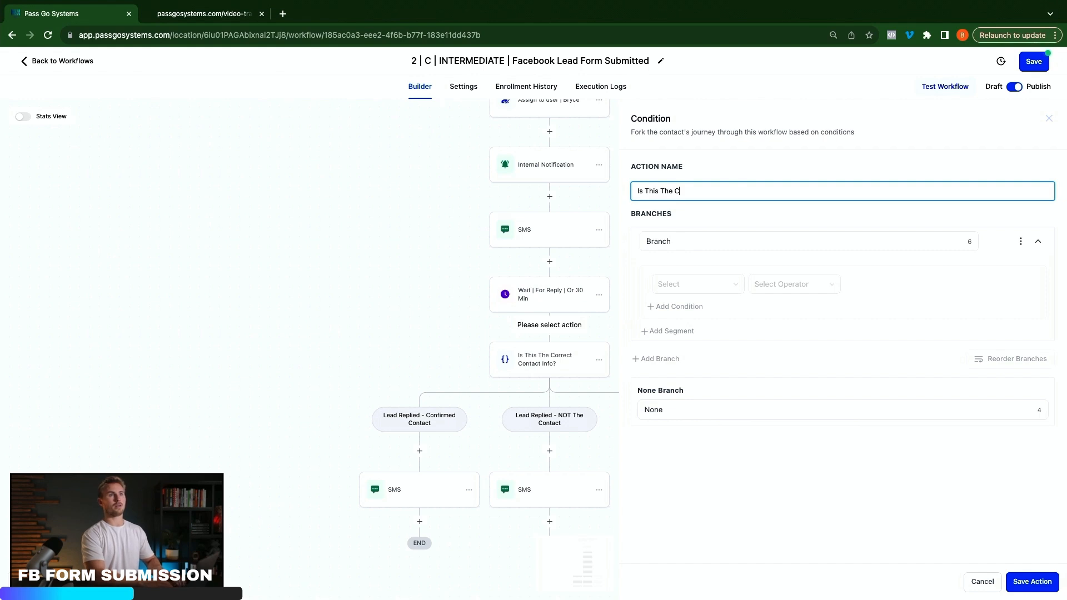
{"action": "type", "text": "orrect Contact"}
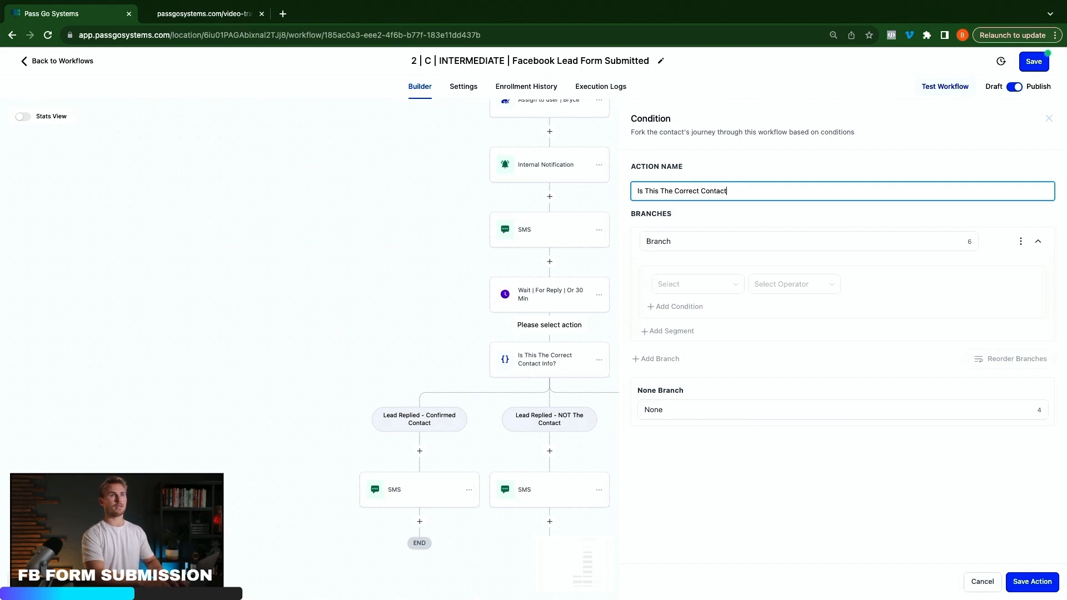
Rename the new condition's first branch as "Lead Replied - Confirmed Contact"
{"action": "left_click", "coordinate": [741, 241]}
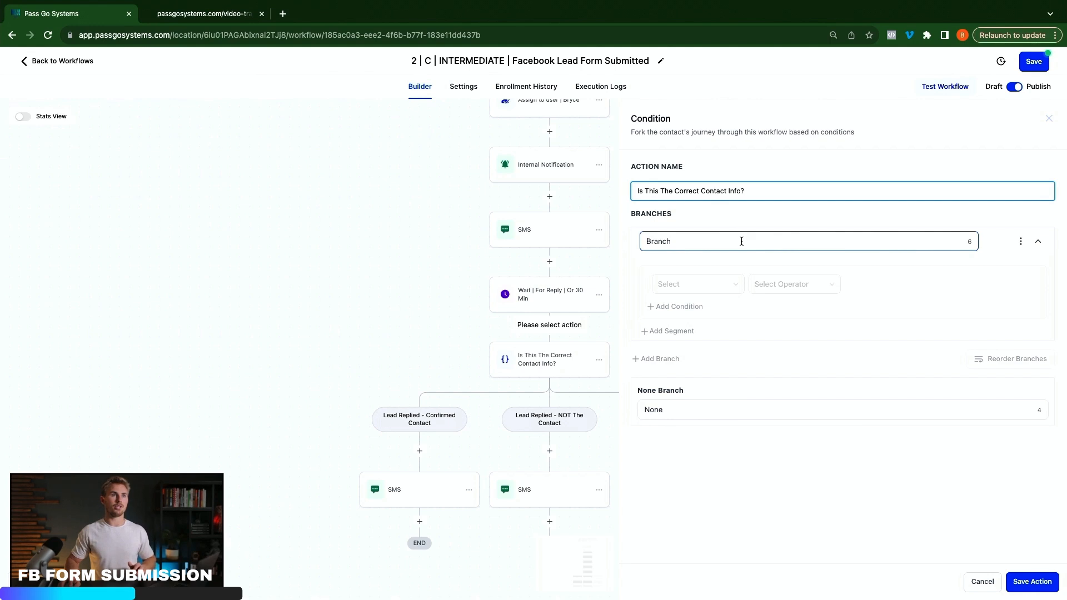
{"action": "double_click", "coordinate": [741, 241]}
{"action": "type", "text": "Lead Replied - Confirmed Contact"}
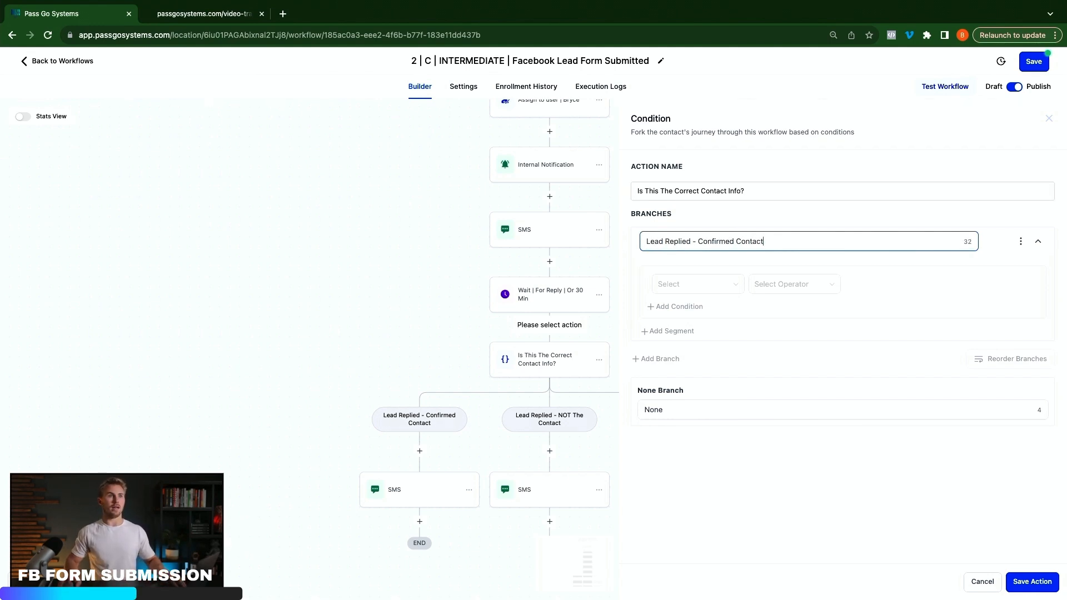
Set the branch's first condition to Contact replied with the value True
{"action": "left_click", "coordinate": [707, 291]}
{"action": "left_click", "coordinate": [697, 343]}
{"action": "left_click", "coordinate": [698, 324]}
{"action": "left_click", "coordinate": [768, 294]}
{"action": "left_click", "coordinate": [775, 307]}
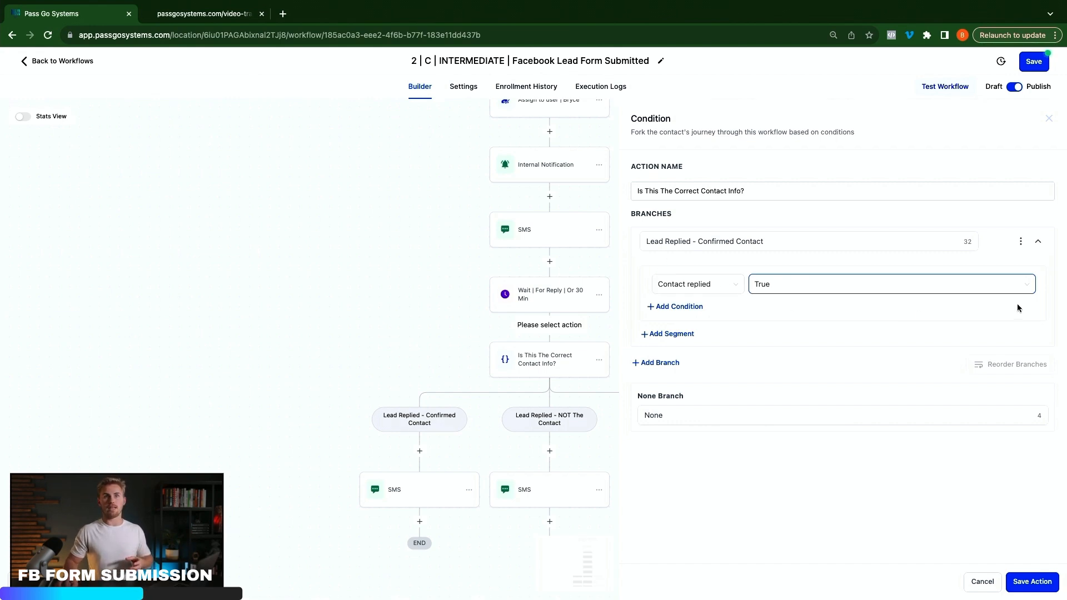
Add a second condition to the segment requiring that the current day of the week Is Monday
{"action": "left_click", "coordinate": [689, 305]}
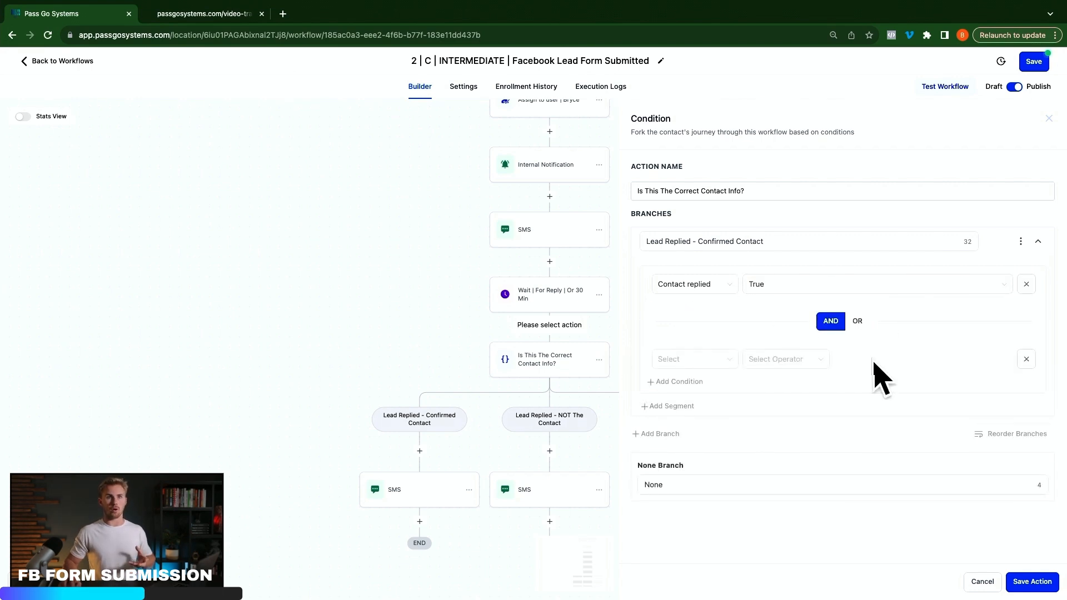
{"action": "left_click", "coordinate": [717, 360]}
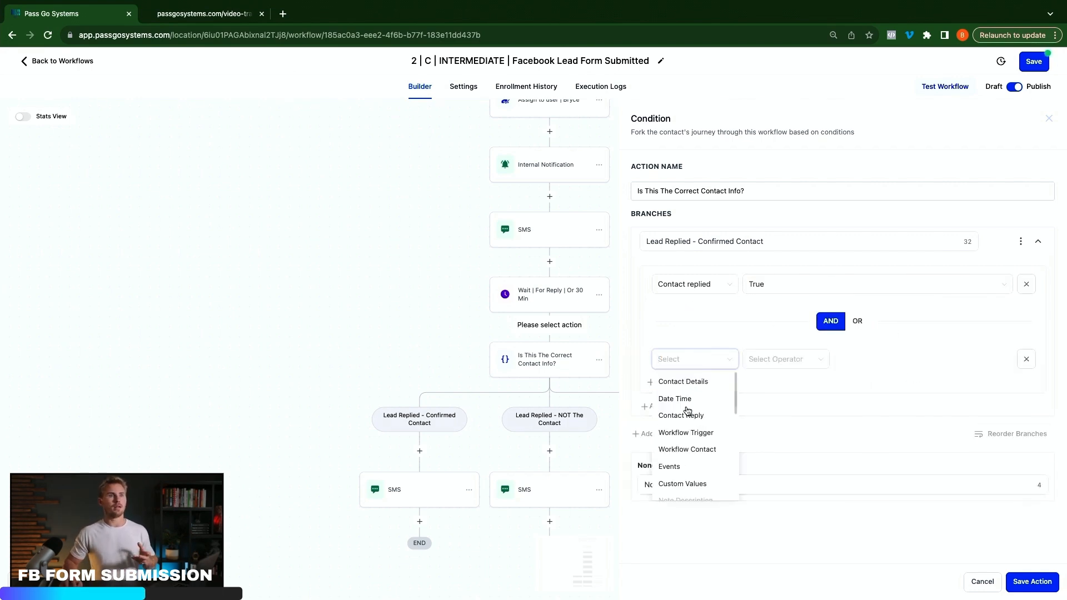
{"action": "left_click", "coordinate": [686, 400]}
{"action": "left_click", "coordinate": [703, 414]}
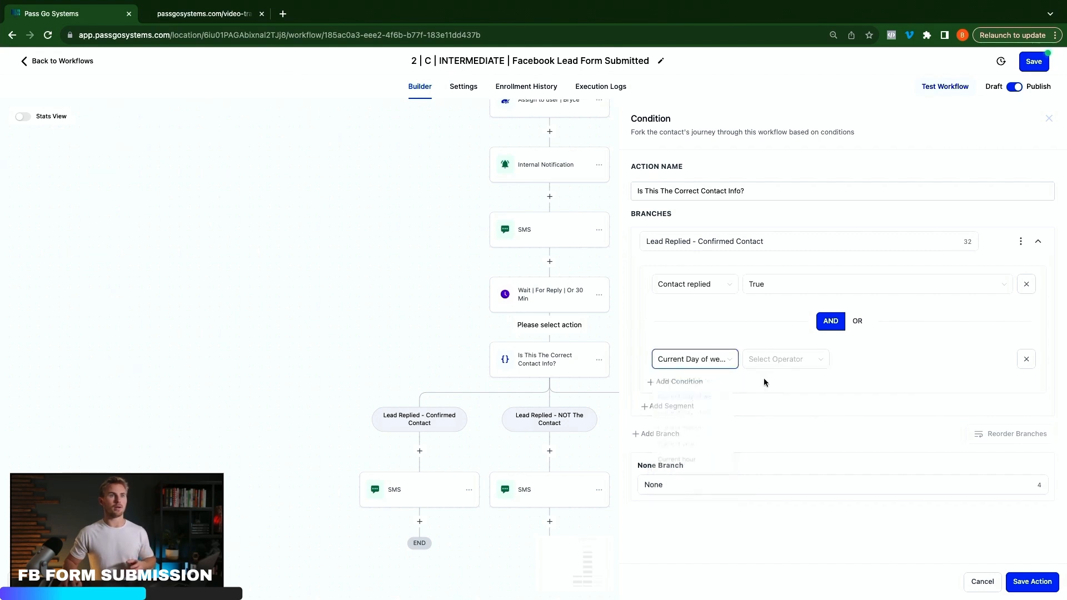
{"action": "left_click", "coordinate": [780, 360]}
{"action": "left_click", "coordinate": [779, 384]}
{"action": "left_click", "coordinate": [872, 365]}
{"action": "left_click", "coordinate": [872, 400]}
Add a blank third condition to try the AND and OR operators, and remove both extra conditions from the segment
{"action": "left_click", "coordinate": [680, 382]}
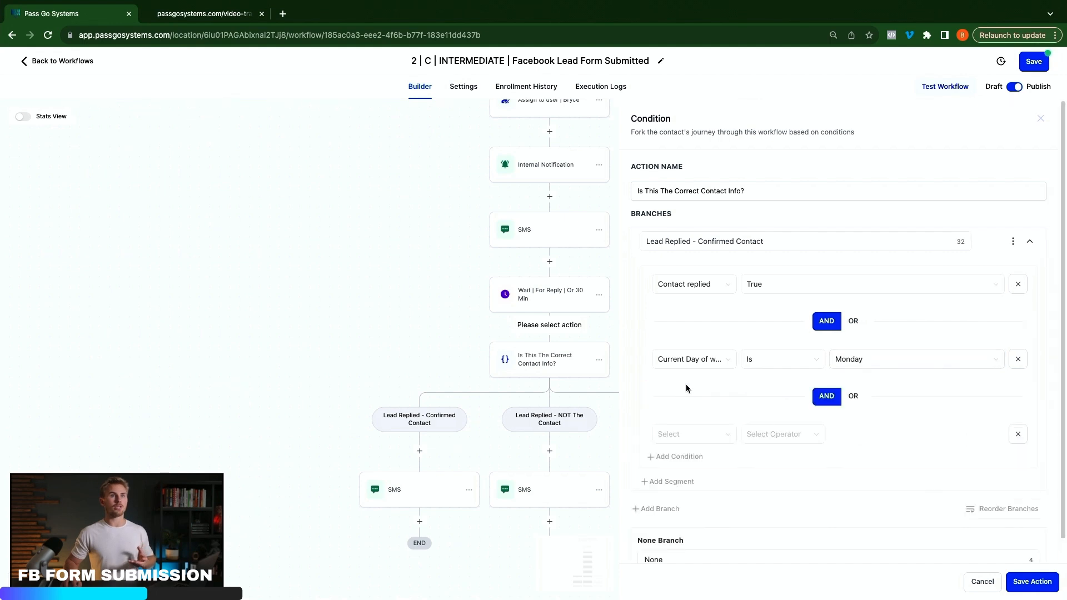
{"action": "left_click", "coordinate": [854, 397]}
{"action": "left_click", "coordinate": [833, 397]}
{"action": "left_click", "coordinate": [852, 398]}
{"action": "left_click", "coordinate": [828, 398]}
{"action": "left_click", "coordinate": [858, 399]}
{"action": "left_click", "coordinate": [828, 399]}
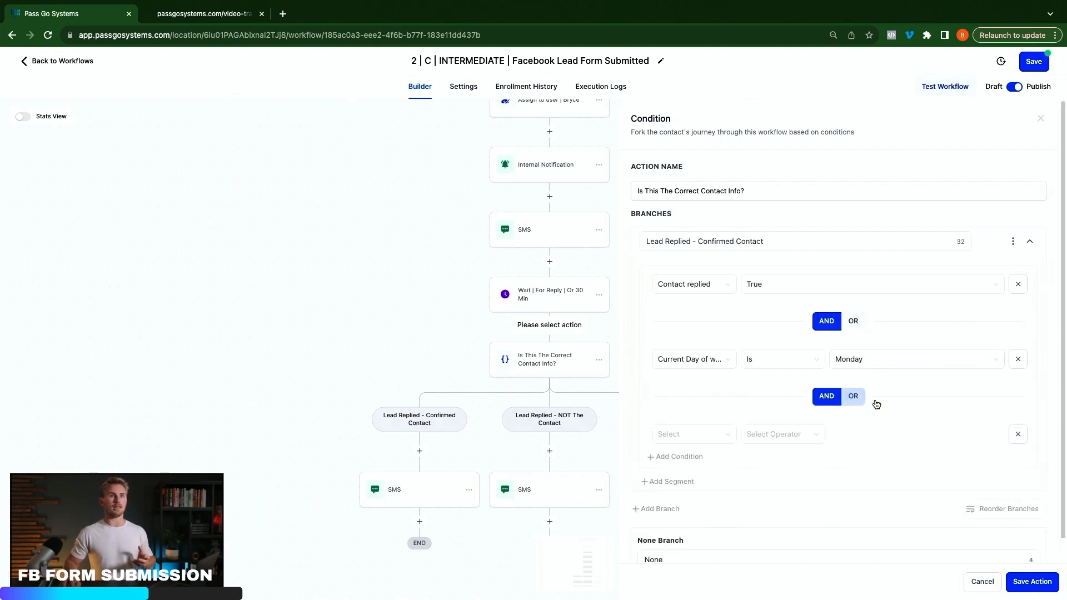
{"action": "left_click", "coordinate": [1017, 434]}
{"action": "left_click", "coordinate": [1025, 361]}
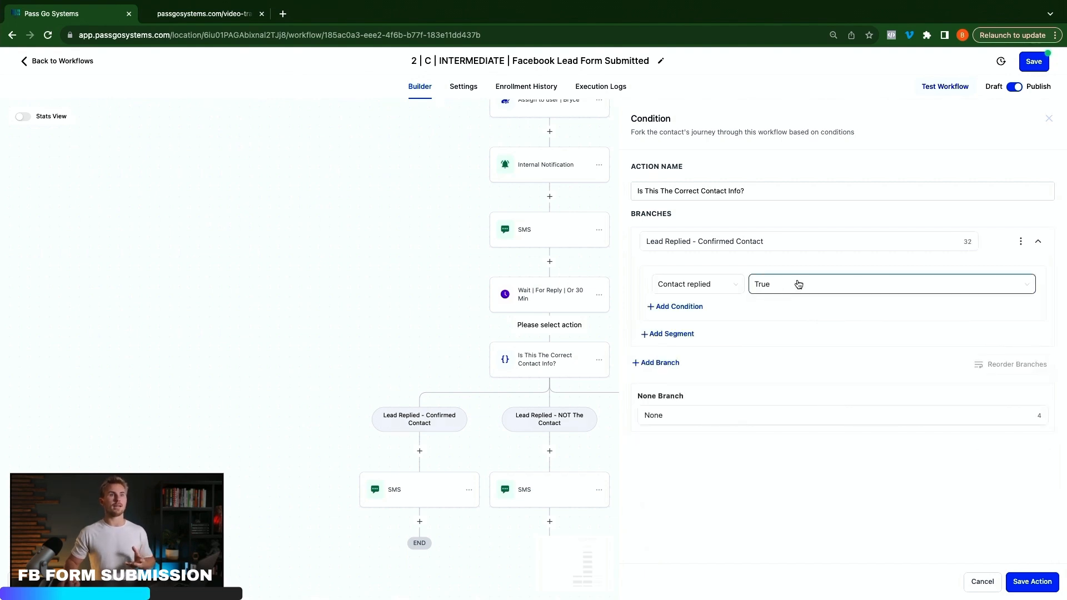
Add a second segment joined with AND, and set its condition to Intent type with the operator Is
{"action": "left_click", "coordinate": [665, 336]}
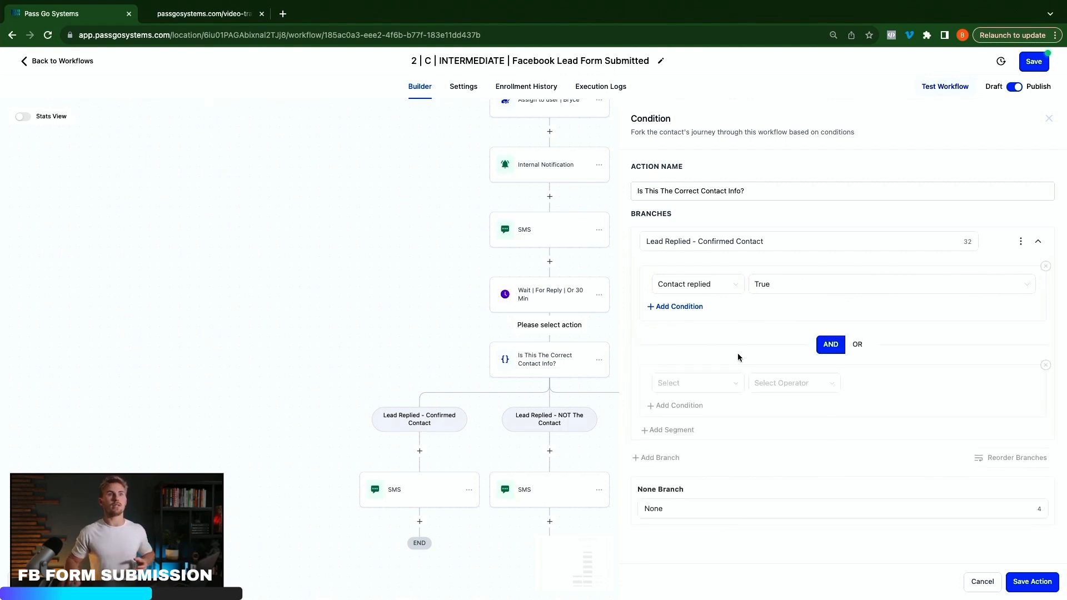
{"action": "left_click", "coordinate": [858, 346]}
{"action": "left_click", "coordinate": [828, 347]}
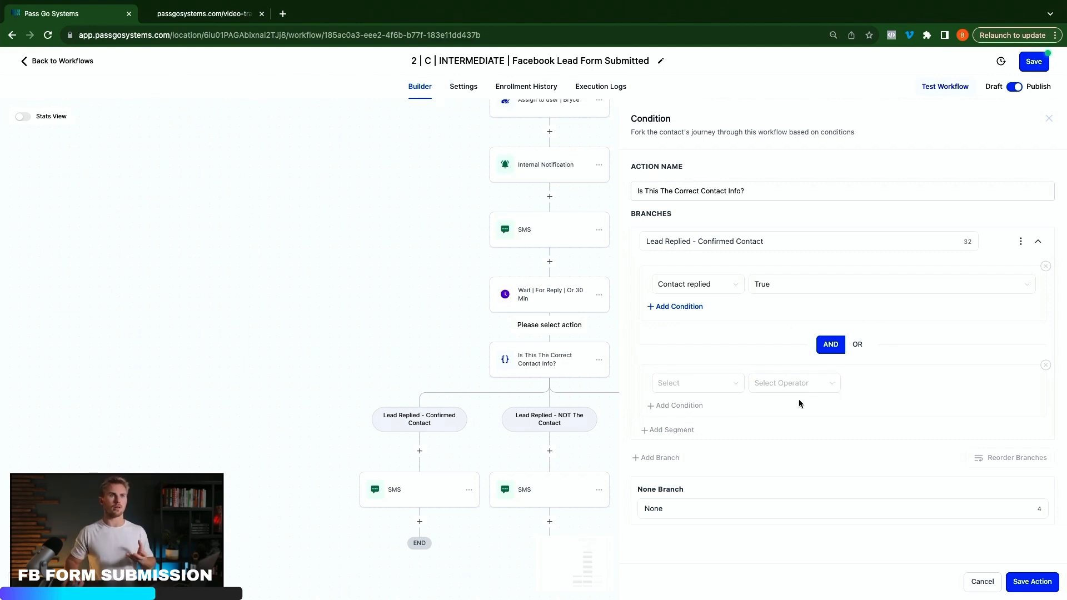
{"action": "left_click", "coordinate": [719, 387]}
{"action": "left_click", "coordinate": [689, 439]}
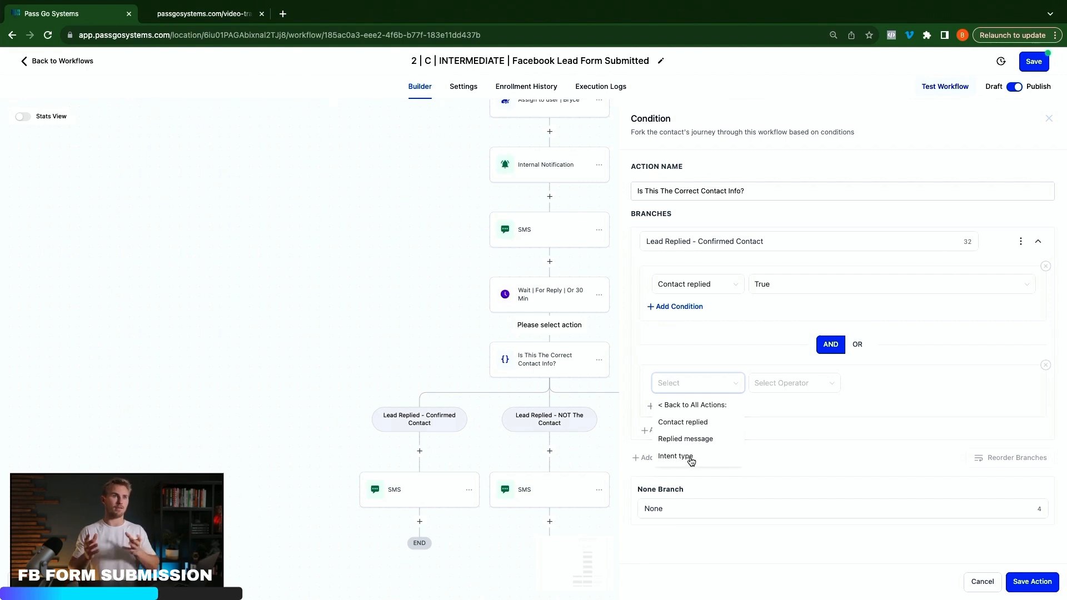
{"action": "left_click", "coordinate": [689, 459]}
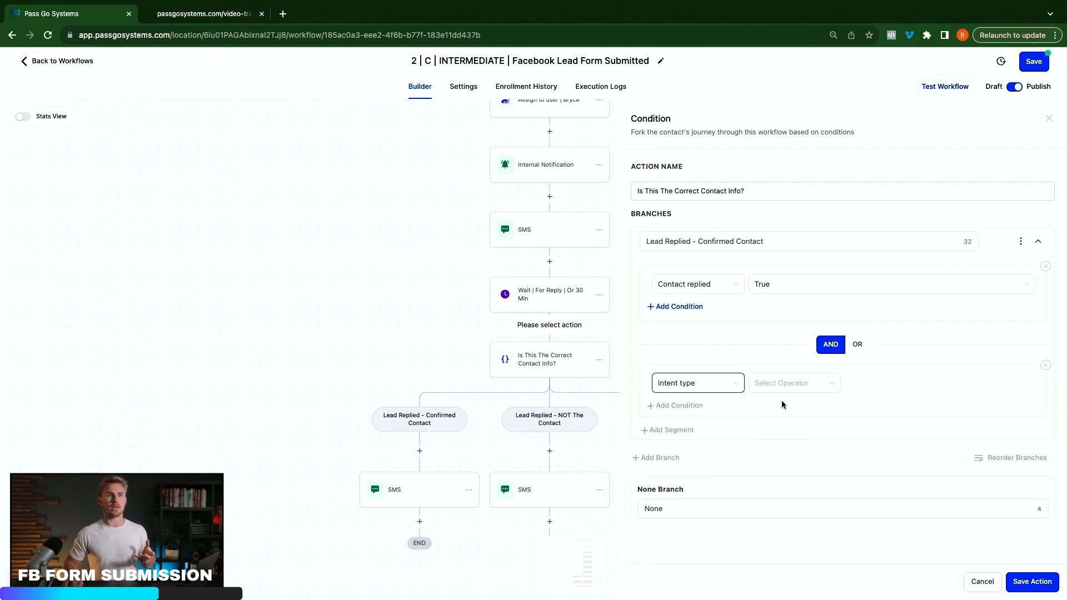
{"action": "left_click", "coordinate": [791, 383]}
{"action": "left_click", "coordinate": [781, 408]}
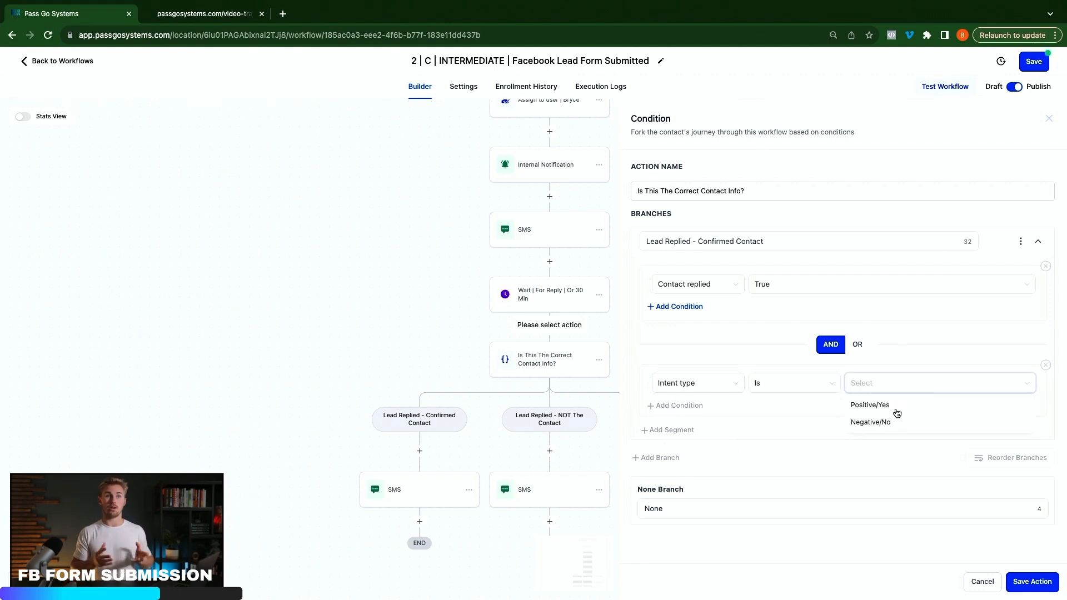
Change the second segment's condition to Replied message Contains "yes"
{"action": "left_click", "coordinate": [707, 386]}
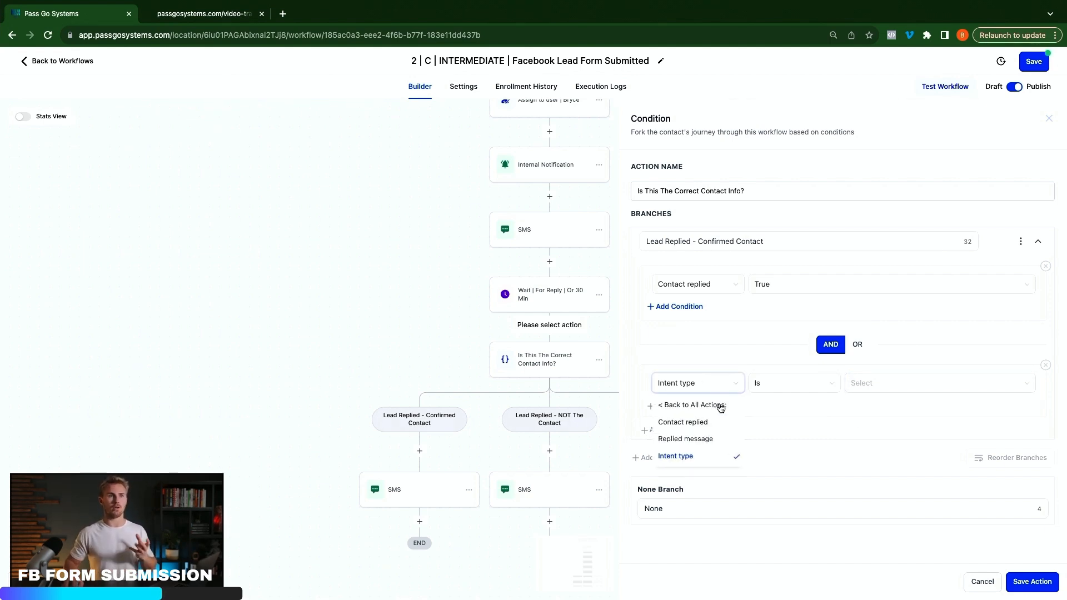
{"action": "left_click", "coordinate": [714, 439]}
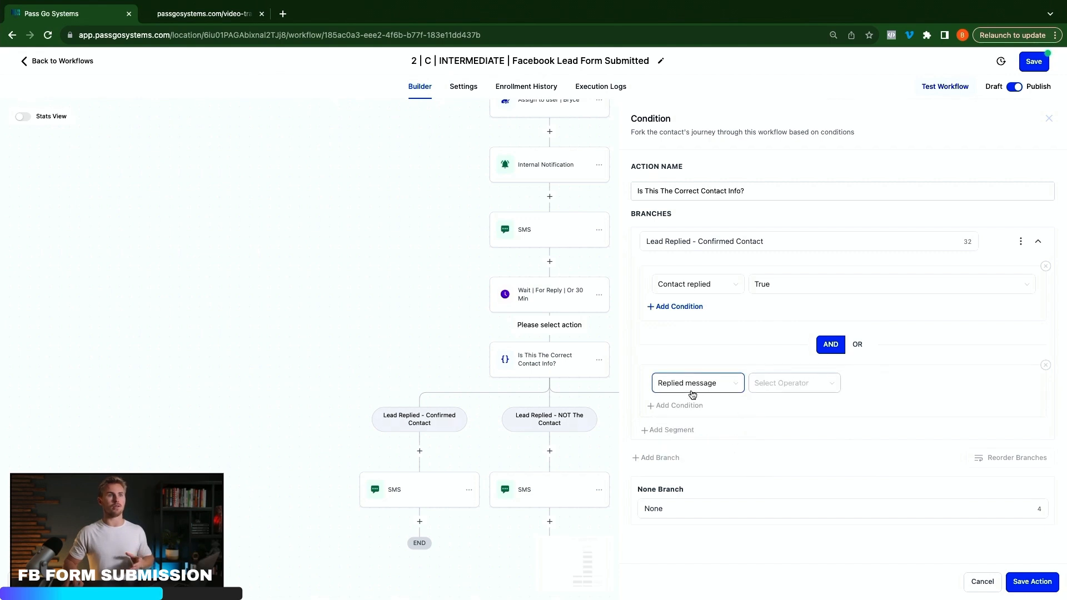
{"action": "left_click", "coordinate": [776, 387]}
{"action": "left_click", "coordinate": [768, 440]}
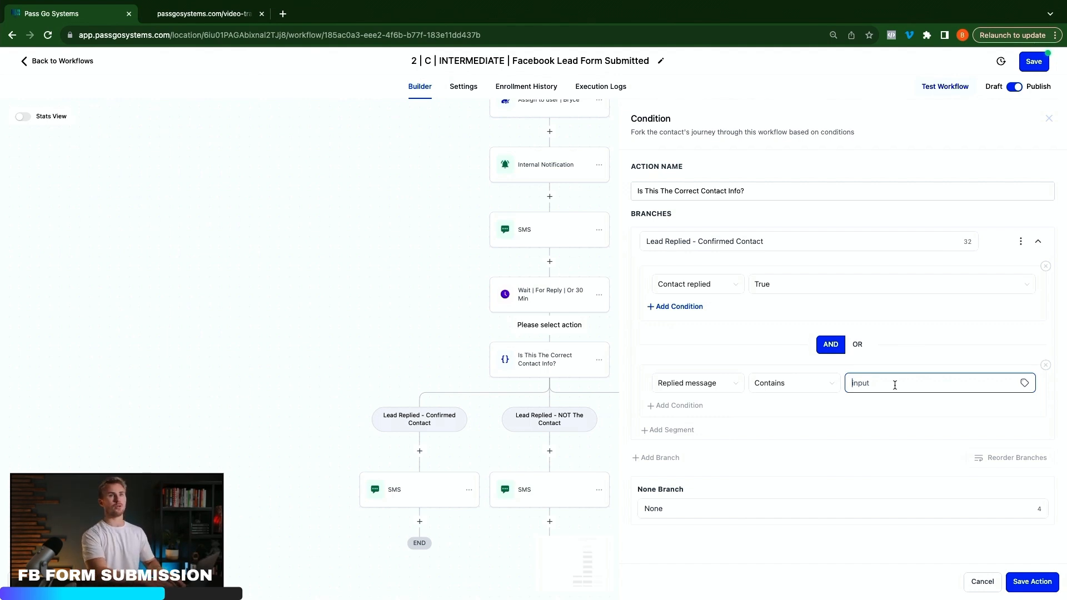
{"action": "type", "text": "yes"}
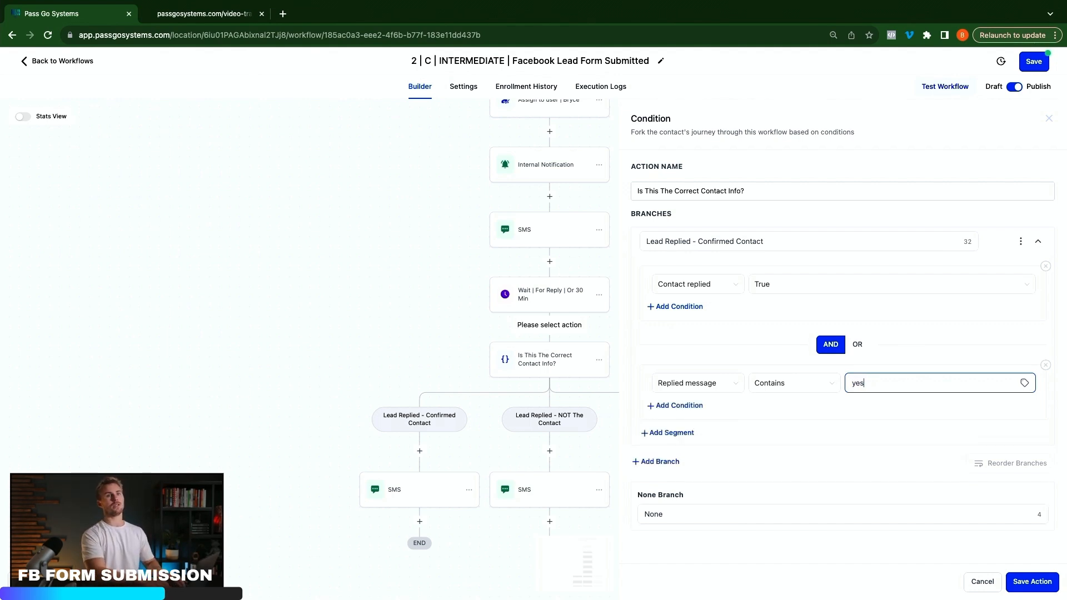
Add another condition to the second segment: Replied message Contains "yeah"
{"action": "left_click", "coordinate": [694, 408]}
{"action": "left_click", "coordinate": [699, 456]}
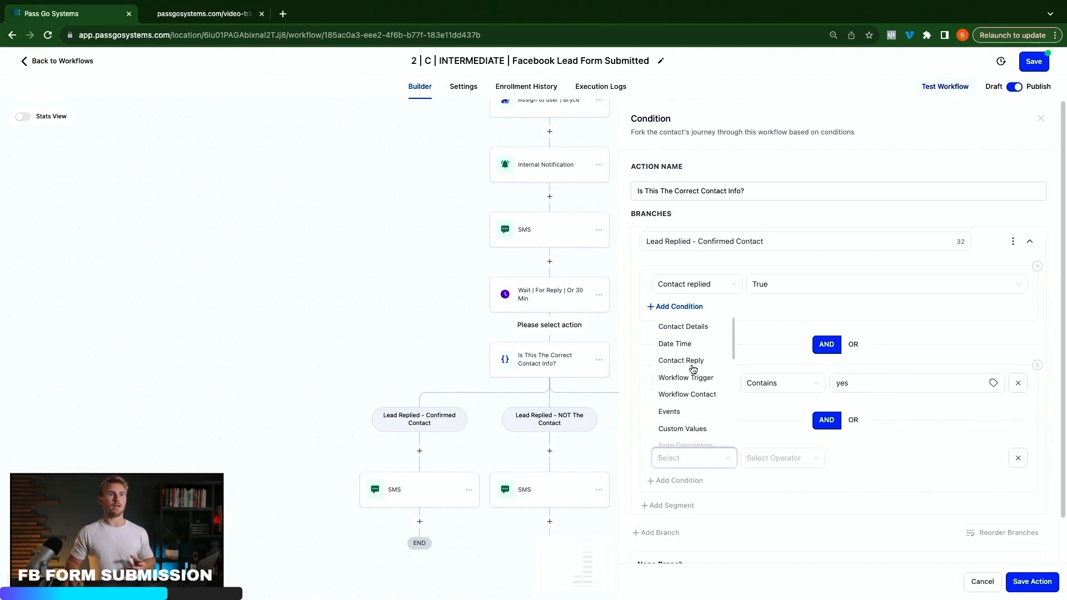
{"action": "left_click", "coordinate": [683, 361]}
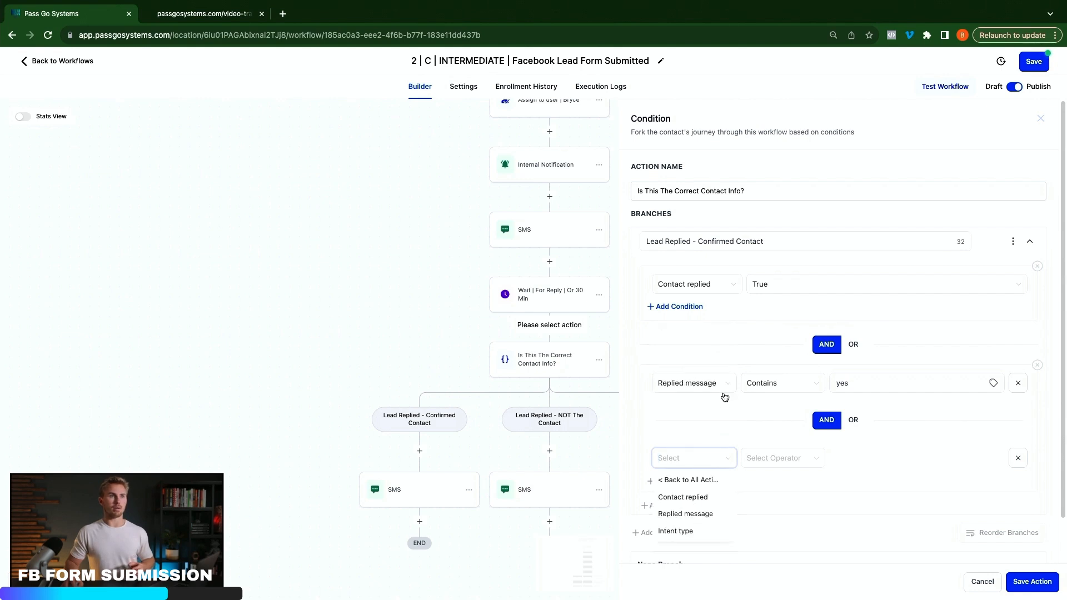
{"action": "left_click", "coordinate": [688, 513]}
{"action": "left_click", "coordinate": [751, 468]}
{"action": "left_click", "coordinate": [771, 516]}
{"action": "left_click", "coordinate": [914, 461]}
{"action": "type", "text": "yeah"}
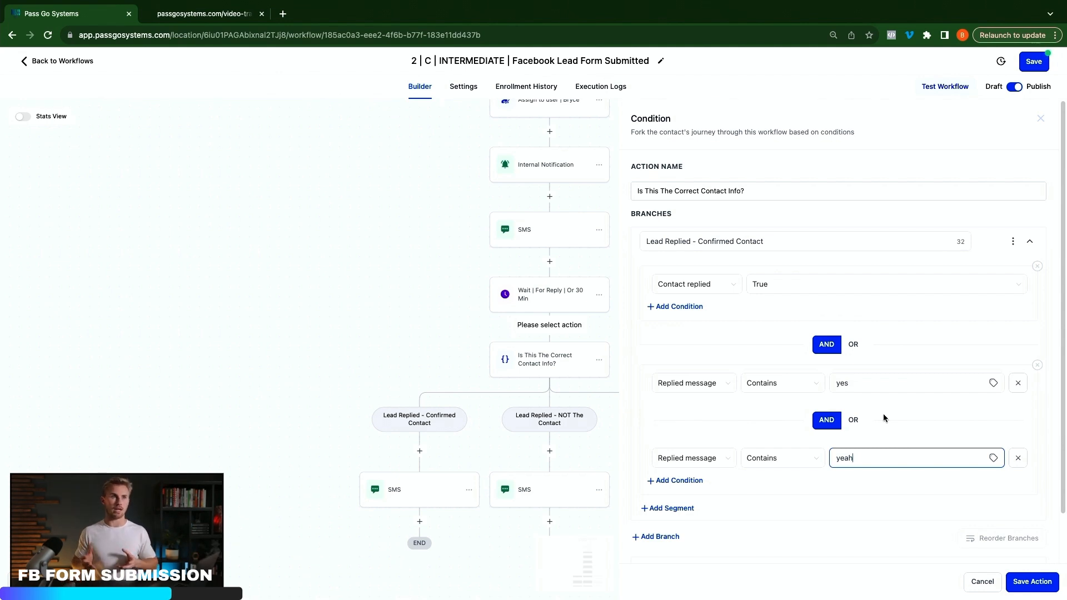
Add a second branch to the condition and name it "Lead Replied - NOT The Contact"
{"action": "scroll", "coordinate": [882, 411], "scroll_direction": "down", "scroll_amount": 1}
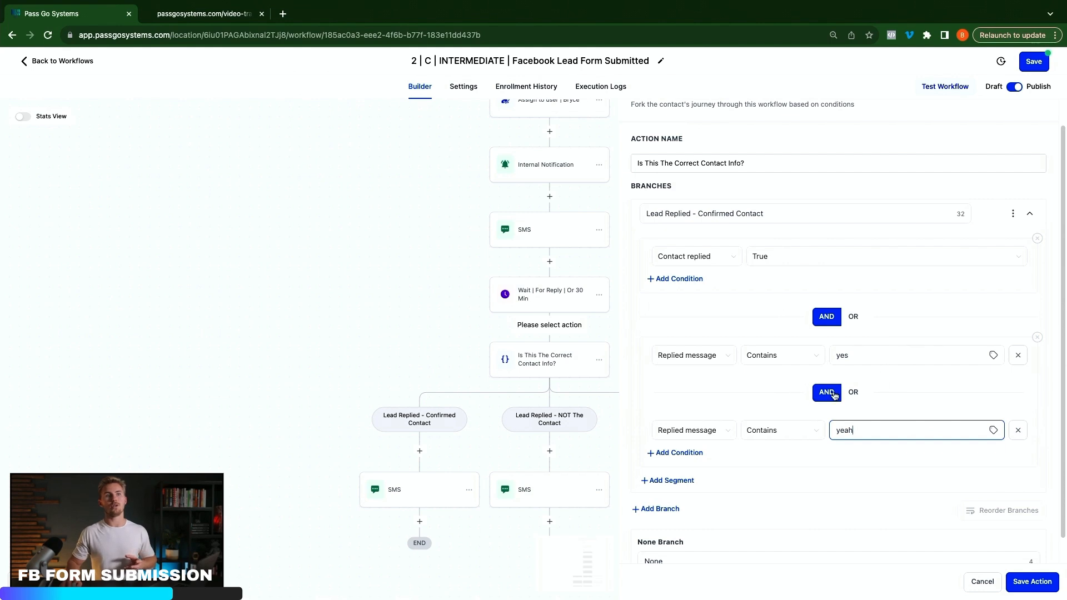
{"action": "scroll", "coordinate": [816, 458], "scroll_direction": "down", "scroll_amount": 1}
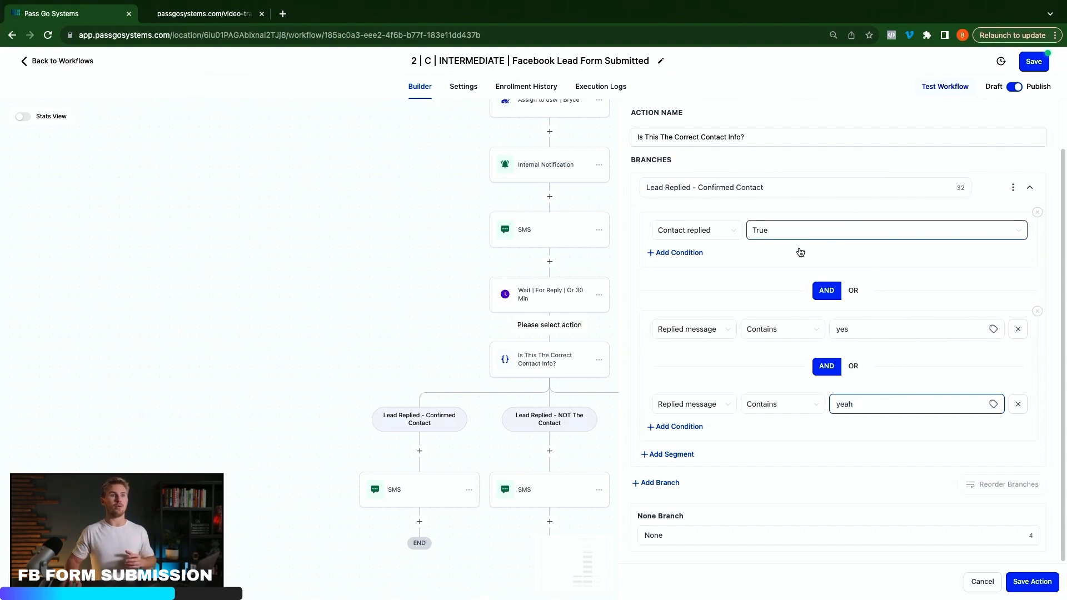
{"action": "left_click", "coordinate": [659, 485]}
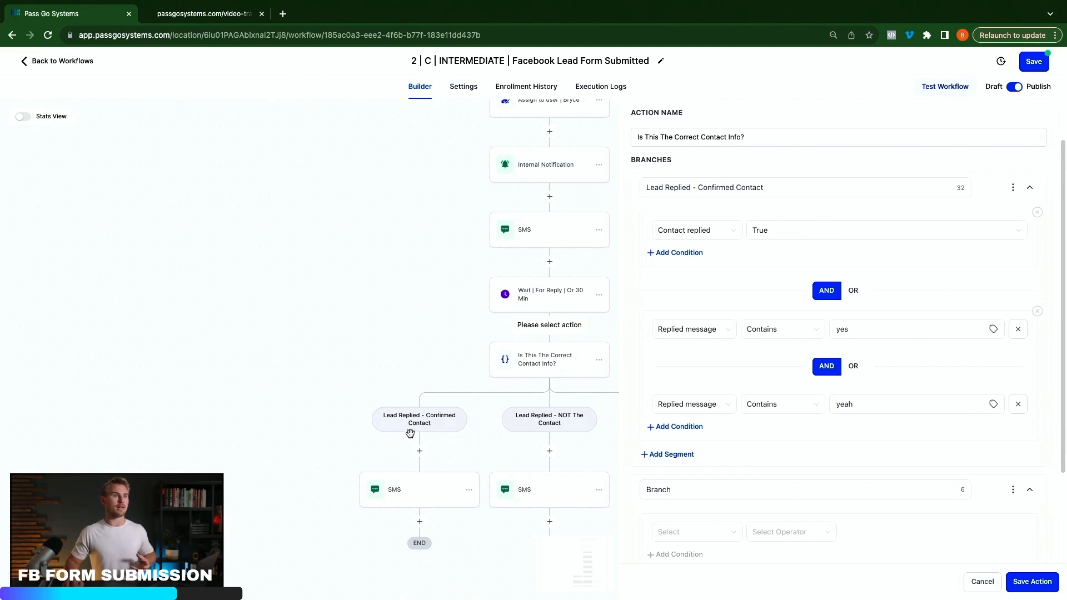
{"action": "scroll", "coordinate": [744, 500], "scroll_direction": "down", "scroll_amount": 1}
{"action": "left_click", "coordinate": [709, 452]}
{"action": "double_click", "coordinate": [708, 453]}
{"action": "type", "text": "Lead Replied - NOTThe Cont"}
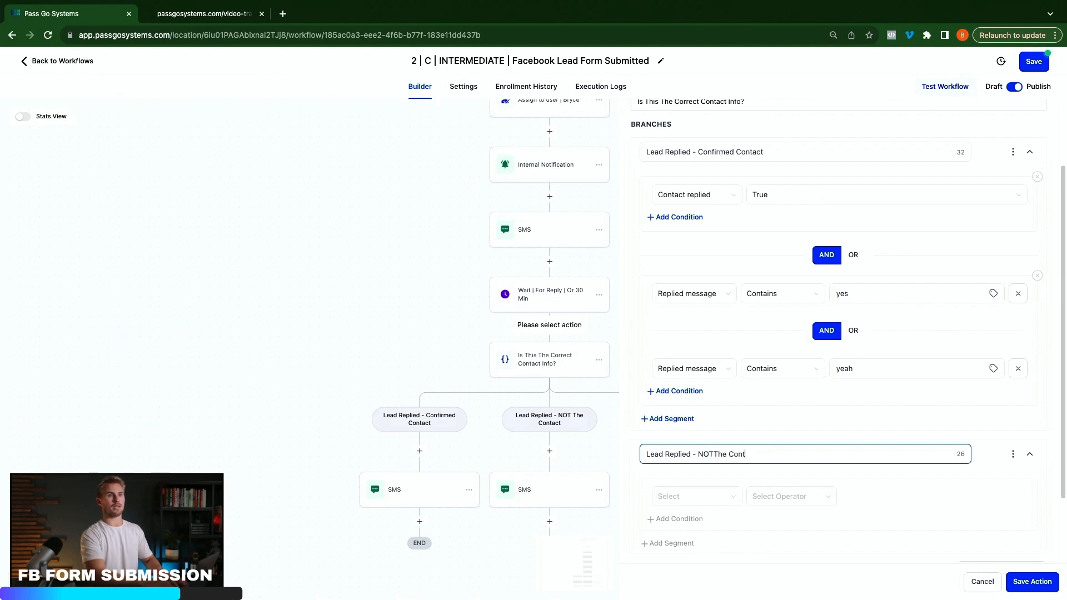
{"action": "type", "text": "act"}
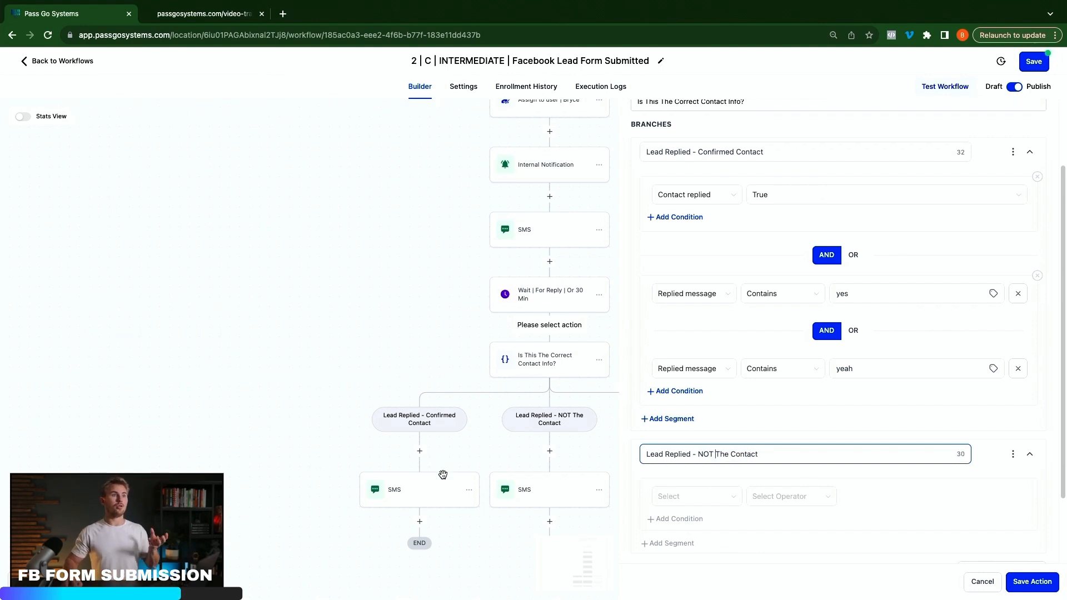
{"action": "scroll", "coordinate": [710, 512], "scroll_direction": "down", "scroll_amount": 3}
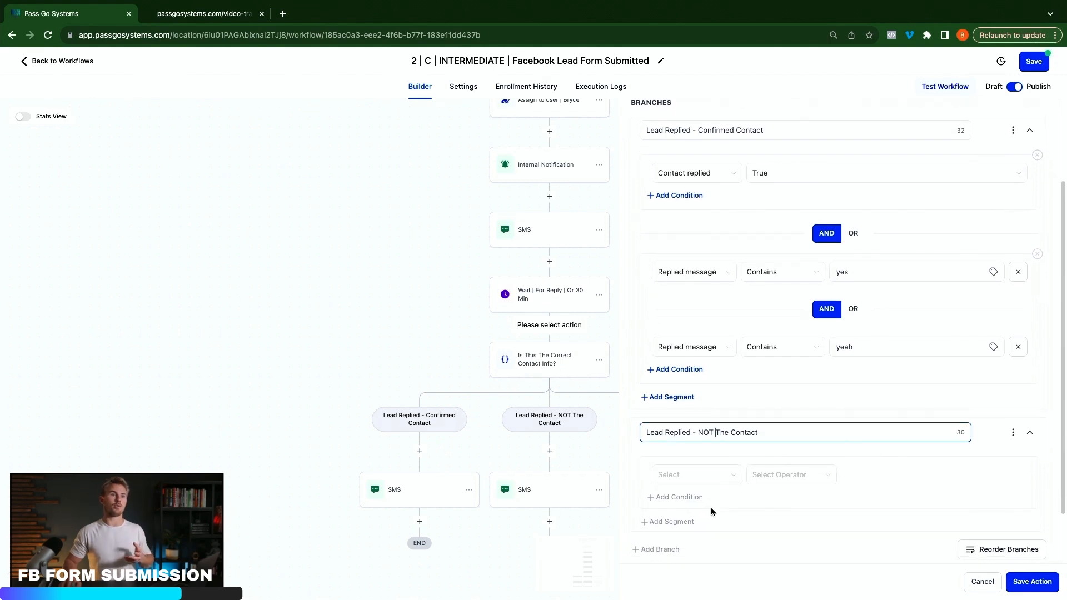
Discard the new If / Else action and open the existing "Is This The Correct Contact Info?" condition
{"action": "scroll", "coordinate": [799, 443], "scroll_direction": "up", "scroll_amount": 6}
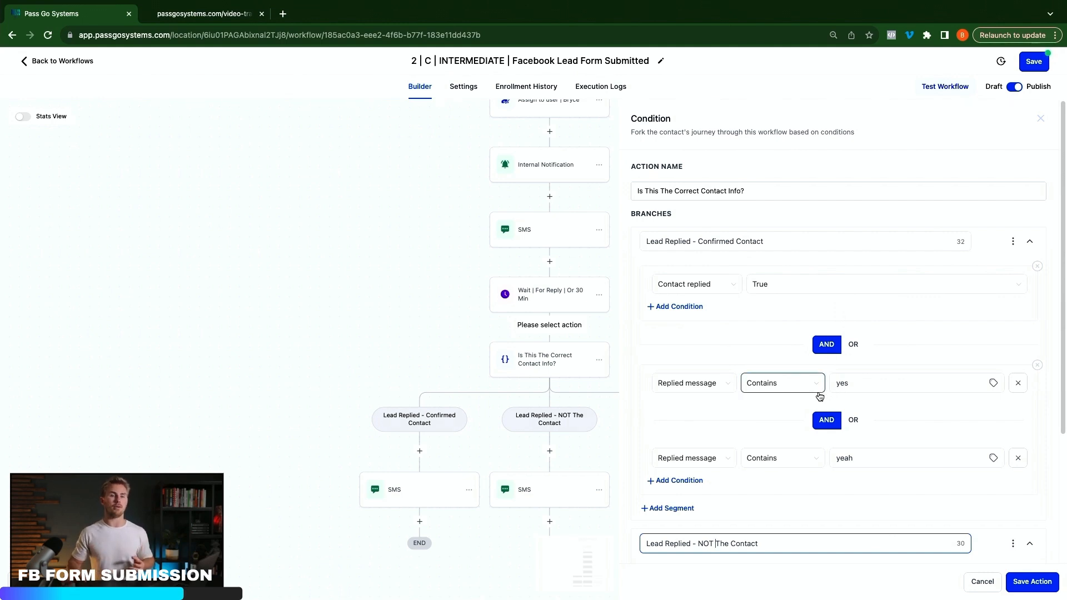
{"action": "left_click", "coordinate": [982, 581]}
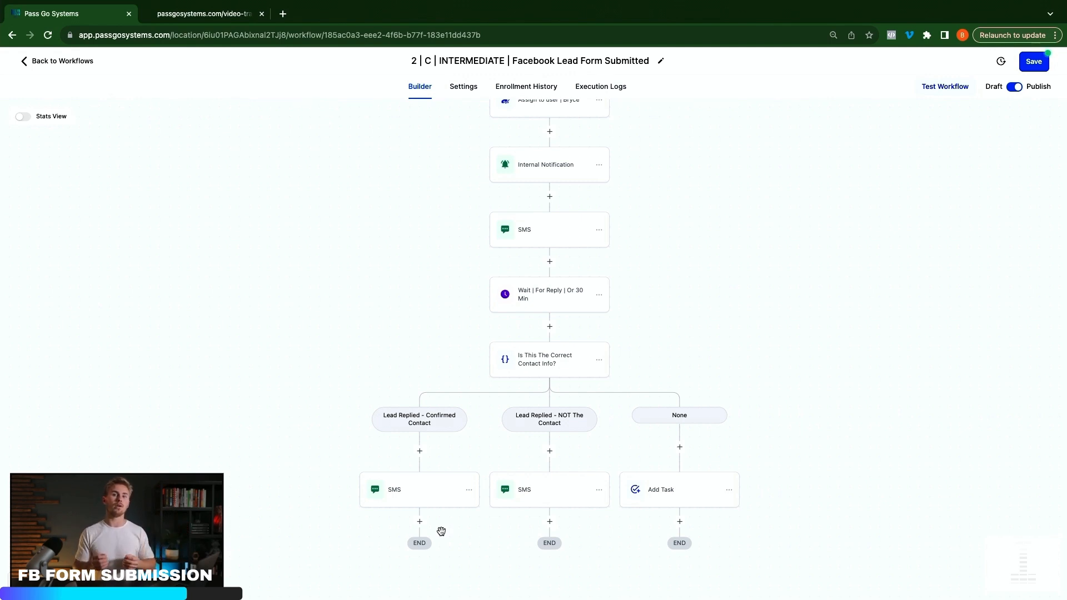
{"action": "left_click", "coordinate": [565, 366]}
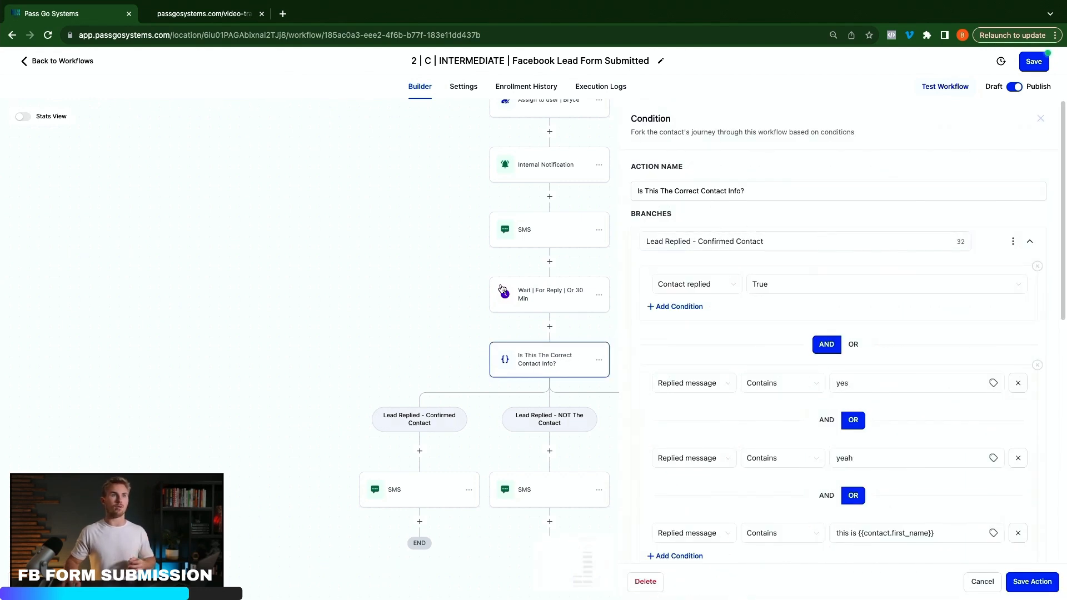
Start another If / Else action after the wait and view the types available for its first condition
{"action": "left_click", "coordinate": [549, 327]}
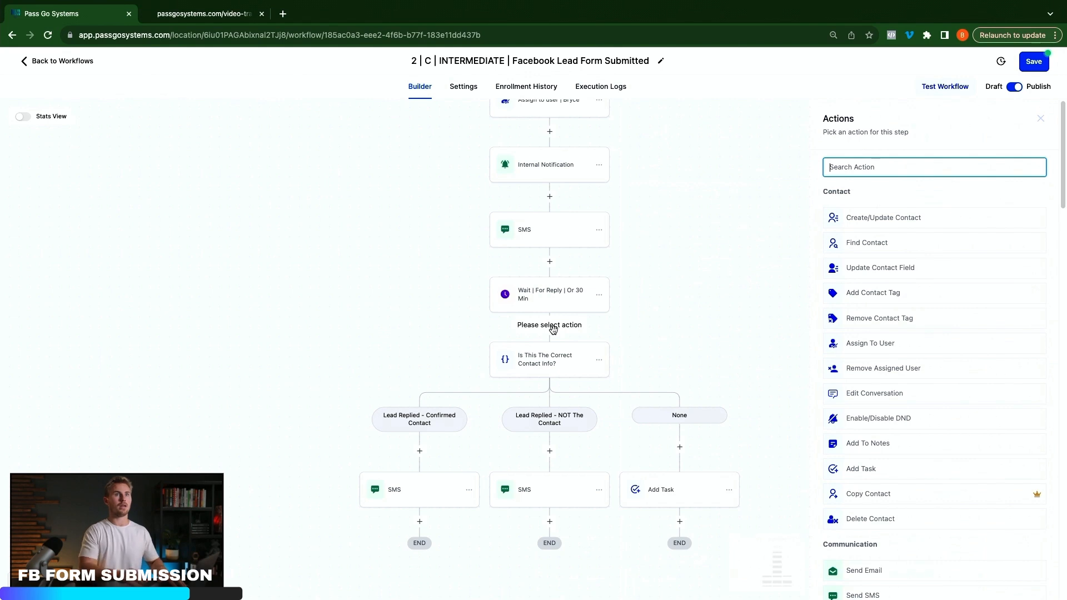
{"action": "type", "text": "if"}
{"action": "left_click", "coordinate": [865, 238]}
{"action": "left_click", "coordinate": [714, 287]}
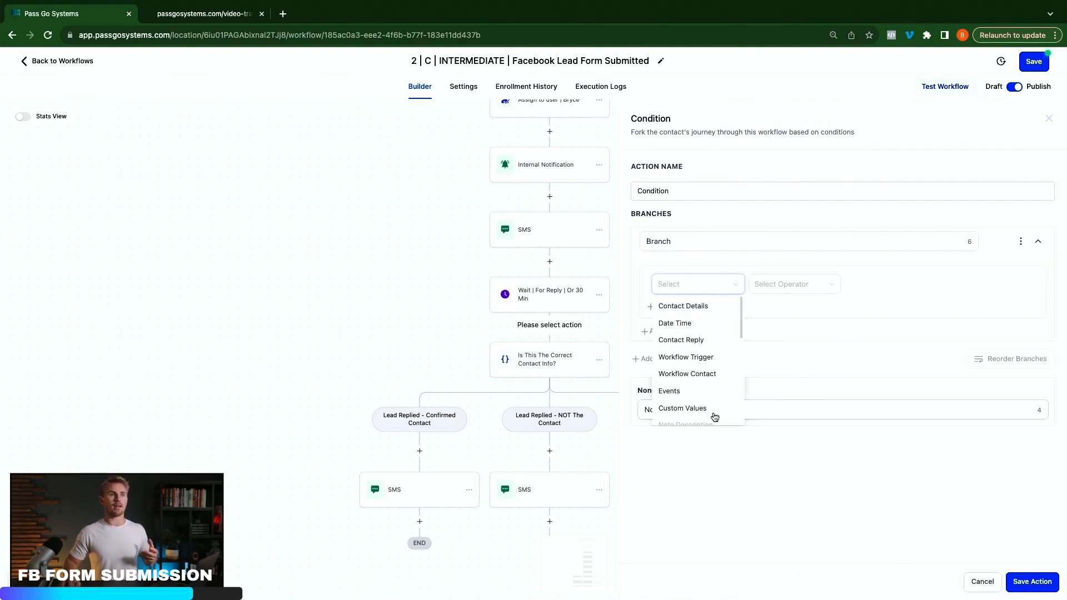
Leave the workflow and look over the workflow list in the MASTER GHL AUTOMATION folder
{"action": "left_click", "coordinate": [337, 334]}
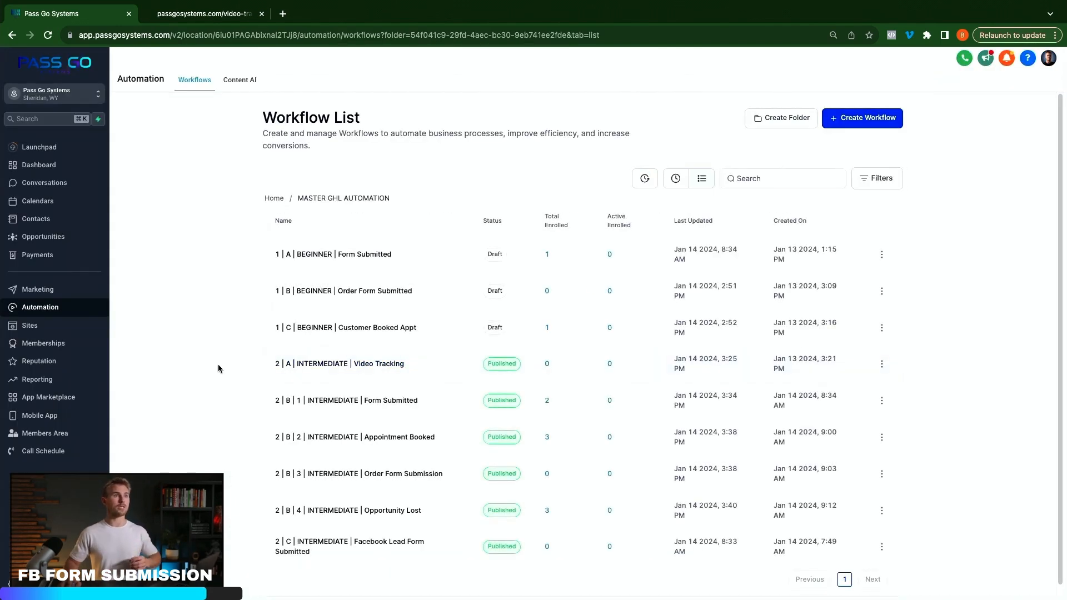
{"action": "scroll", "coordinate": [171, 363], "scroll_direction": "down", "scroll_amount": 1}
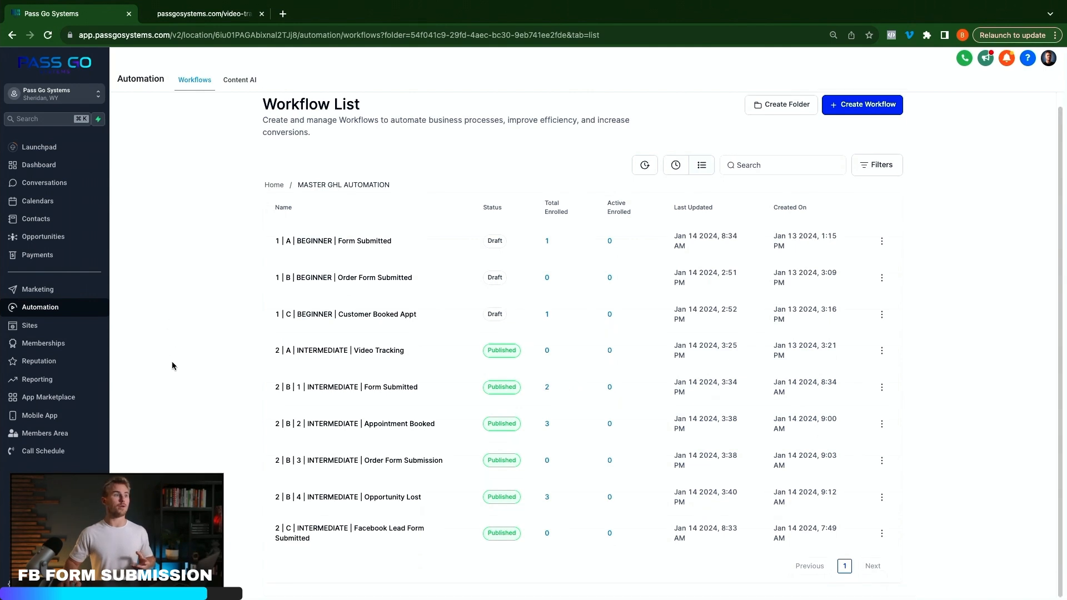